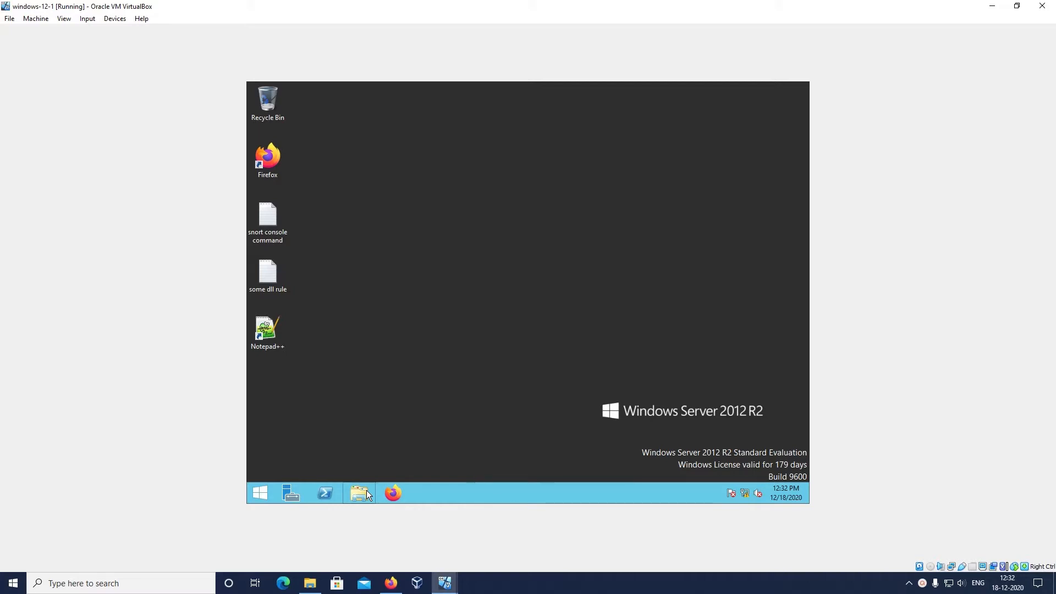
Open snort.conf from the C:\Snort\etc folder for editing in Notepad++
click(366, 494)
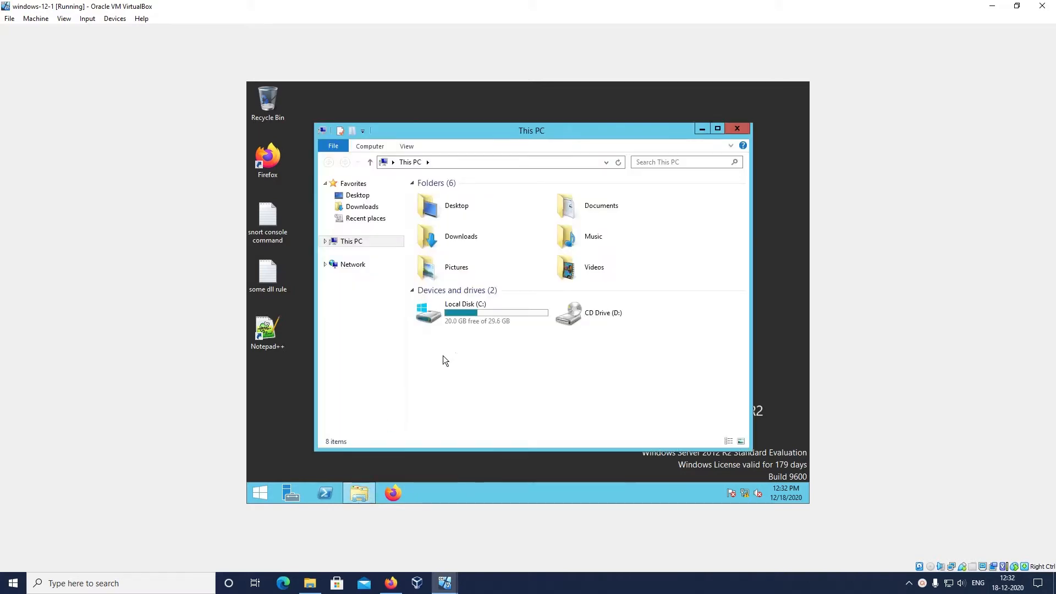
double_click(463, 315)
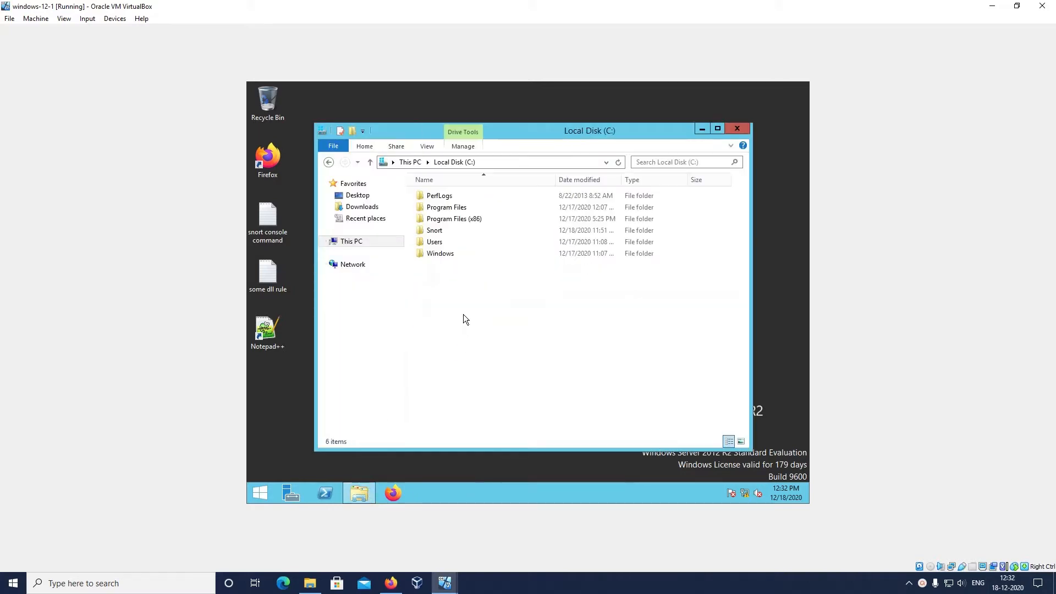
double_click(454, 230)
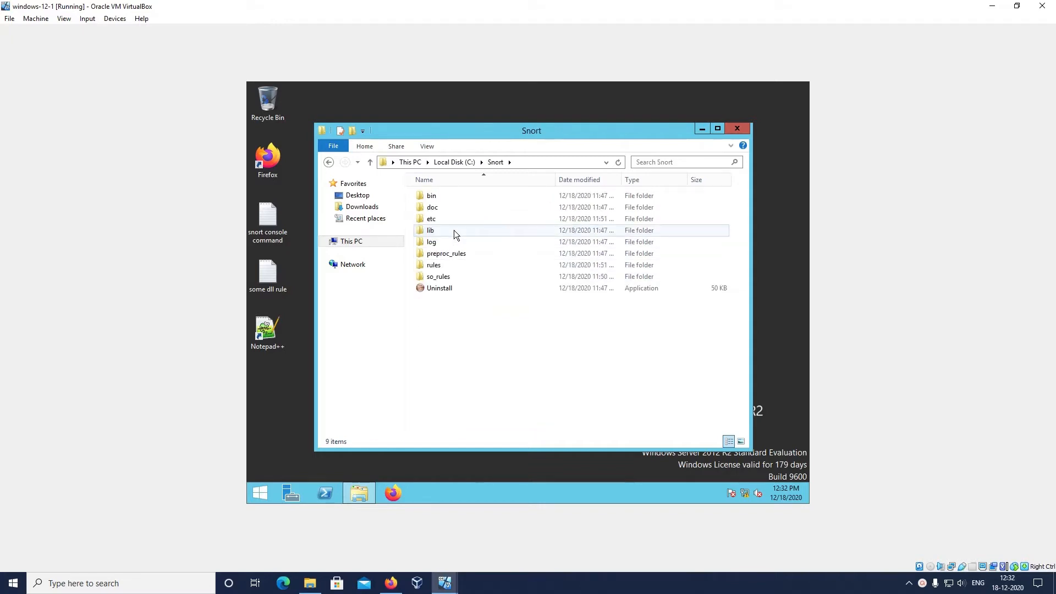
double_click(459, 219)
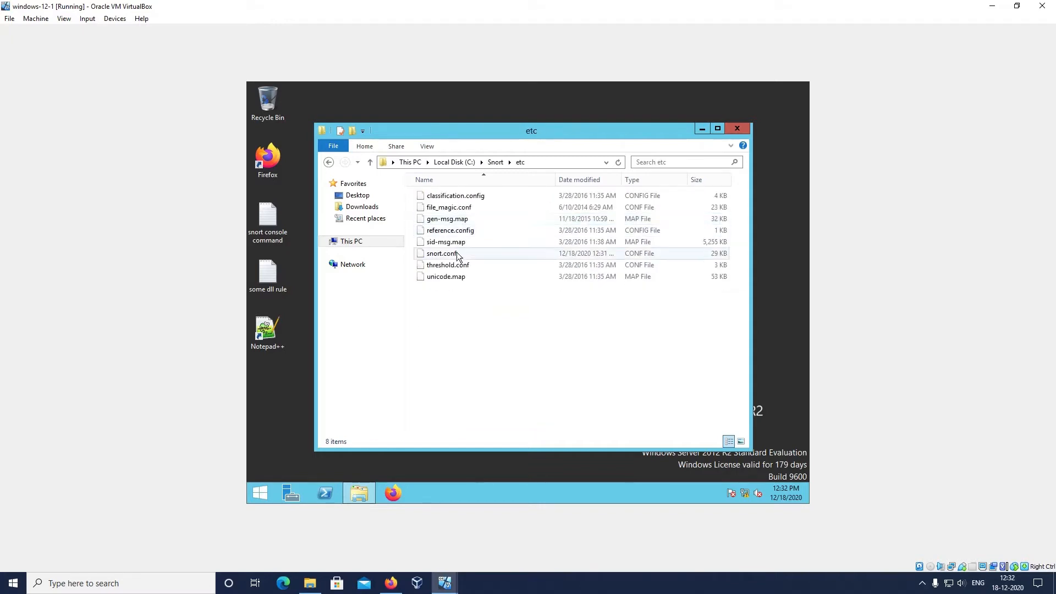
click(464, 253)
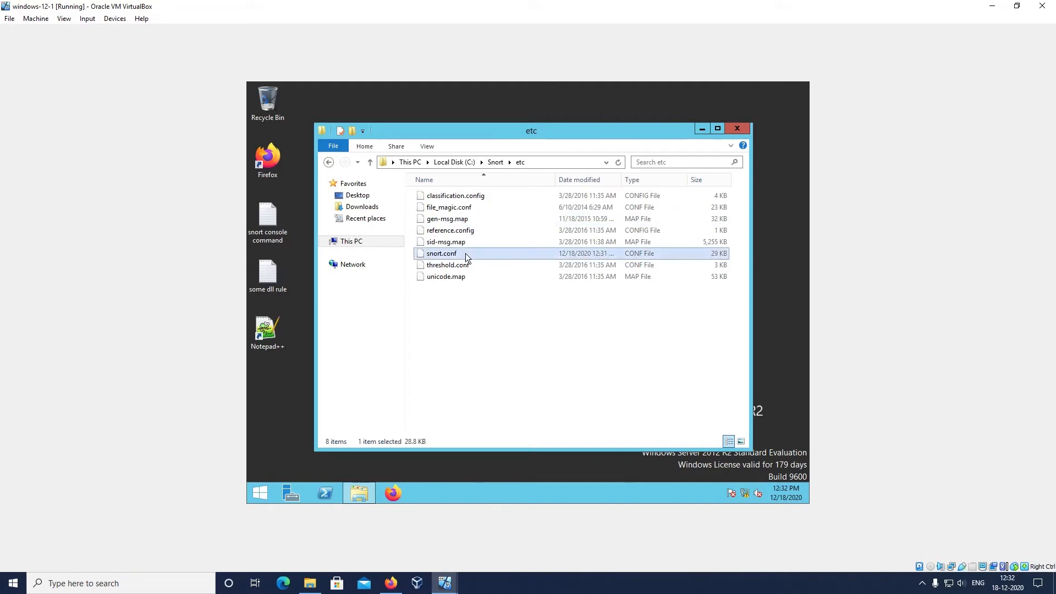
right_click(466, 254)
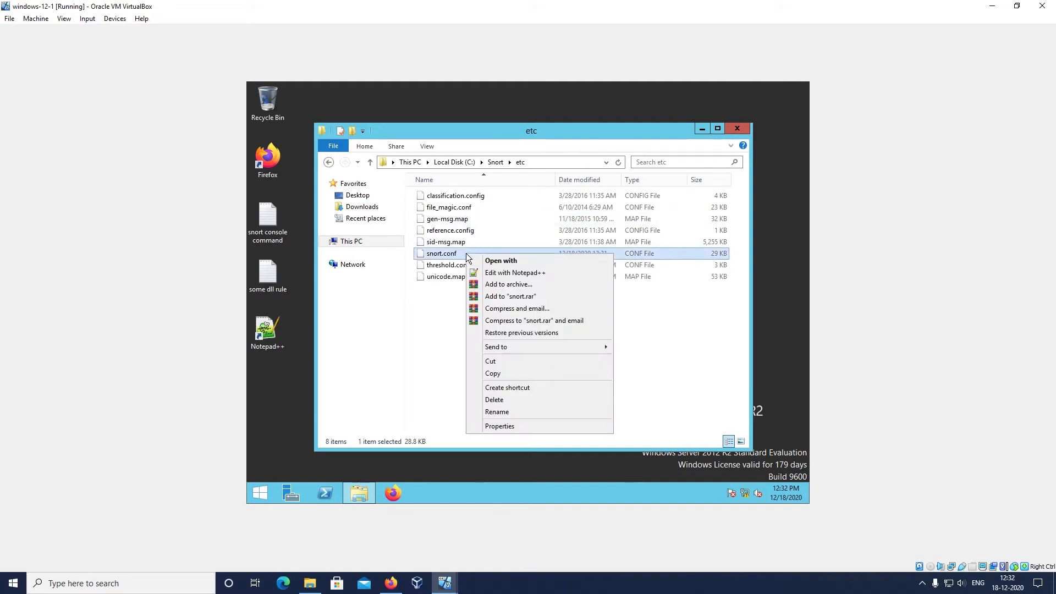
click(537, 278)
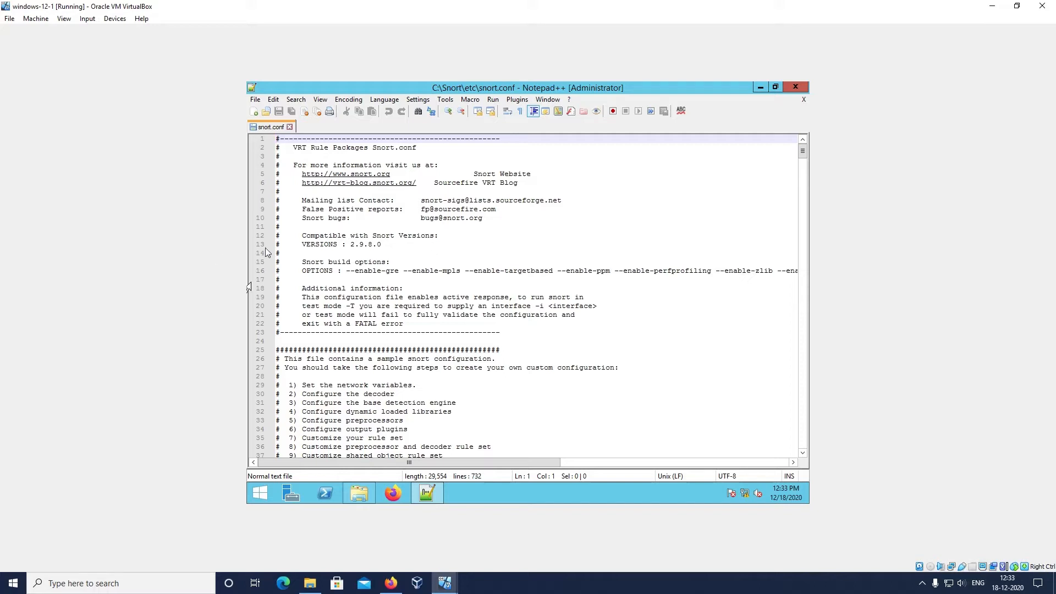
Review the compatible Snort version and the nine listed custom configuration steps in snort.conf
click(306, 236)
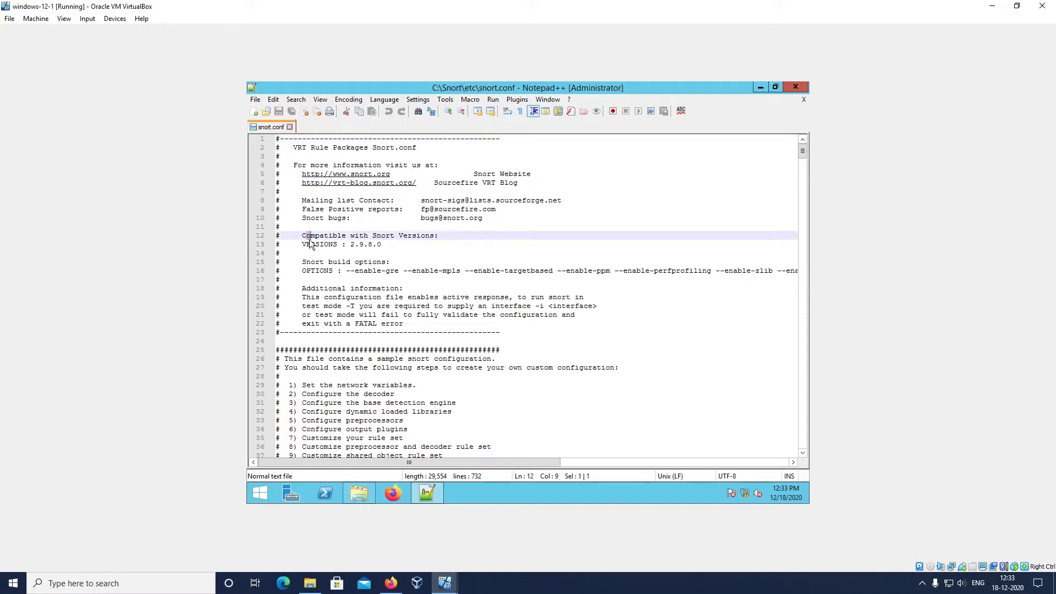
click(356, 244)
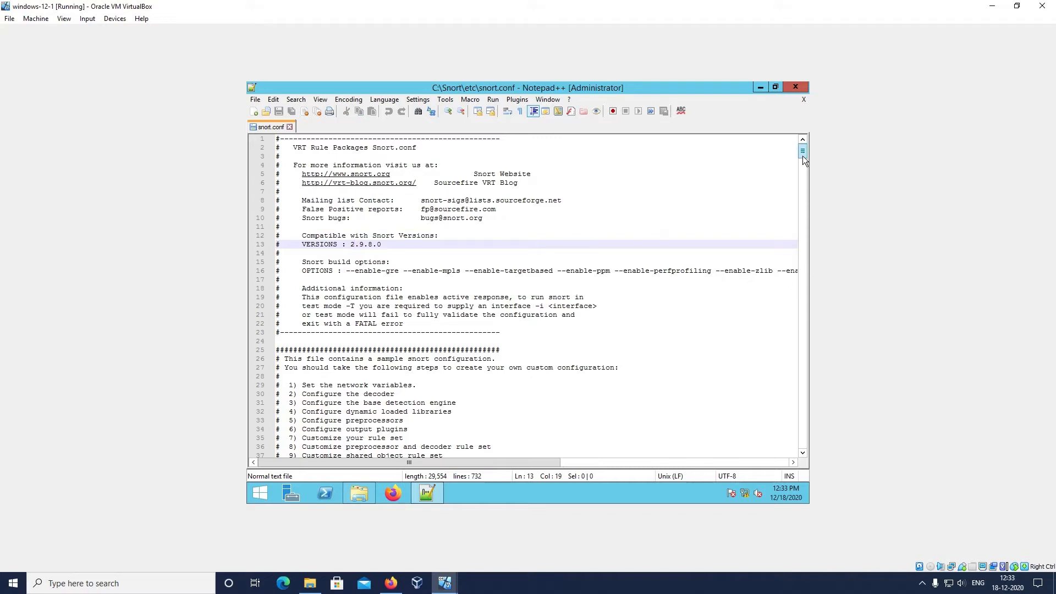
scroll(803, 162, down, 7)
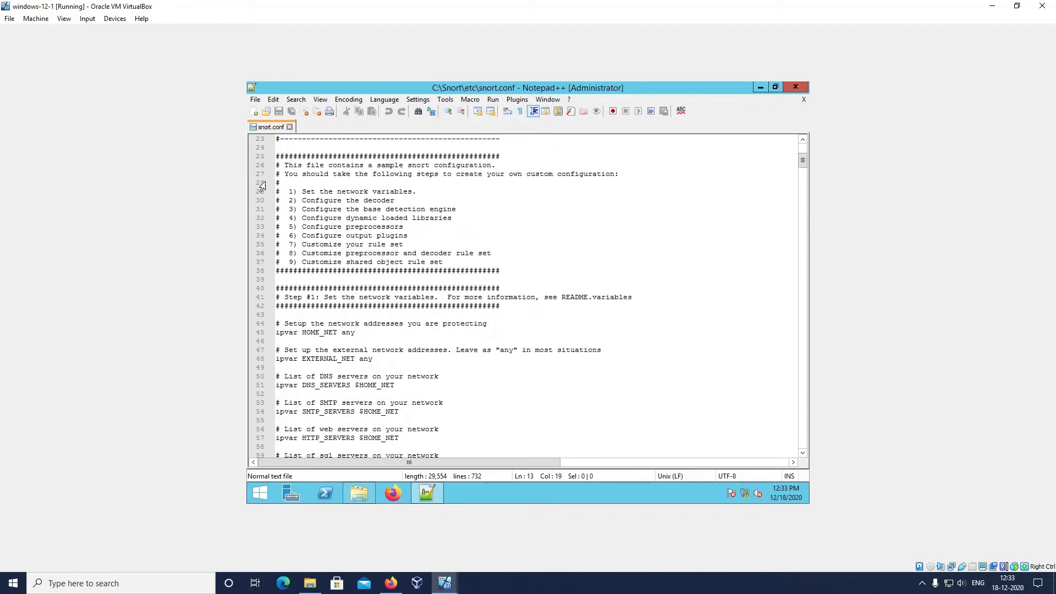
click(290, 191)
drag(290, 191, 459, 262)
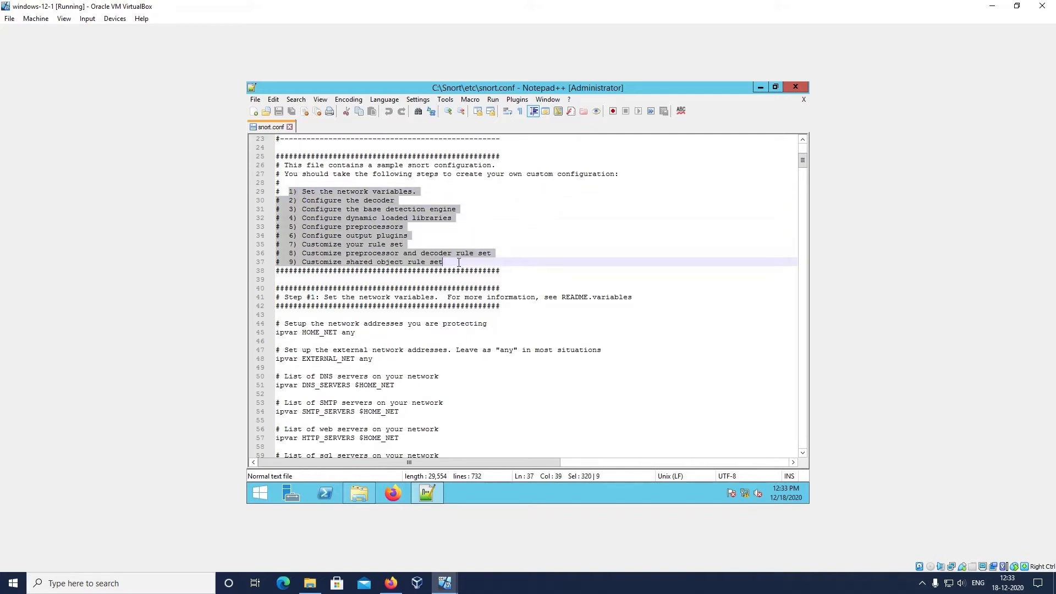
click(459, 263)
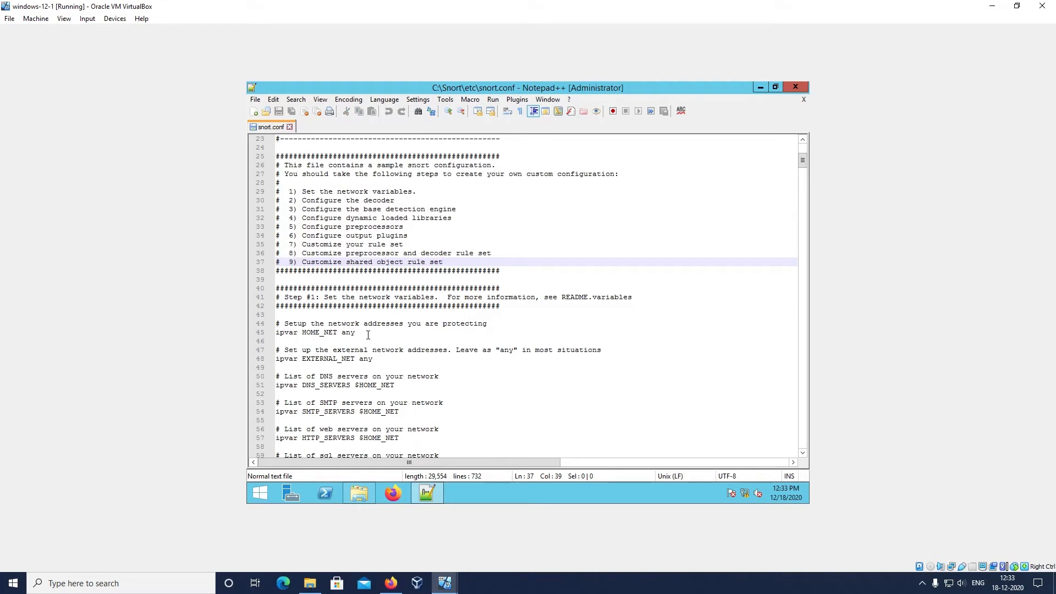
Replace the HOME_NET value any with the network prefix 192.168.56. in snort.conf
click(367, 334)
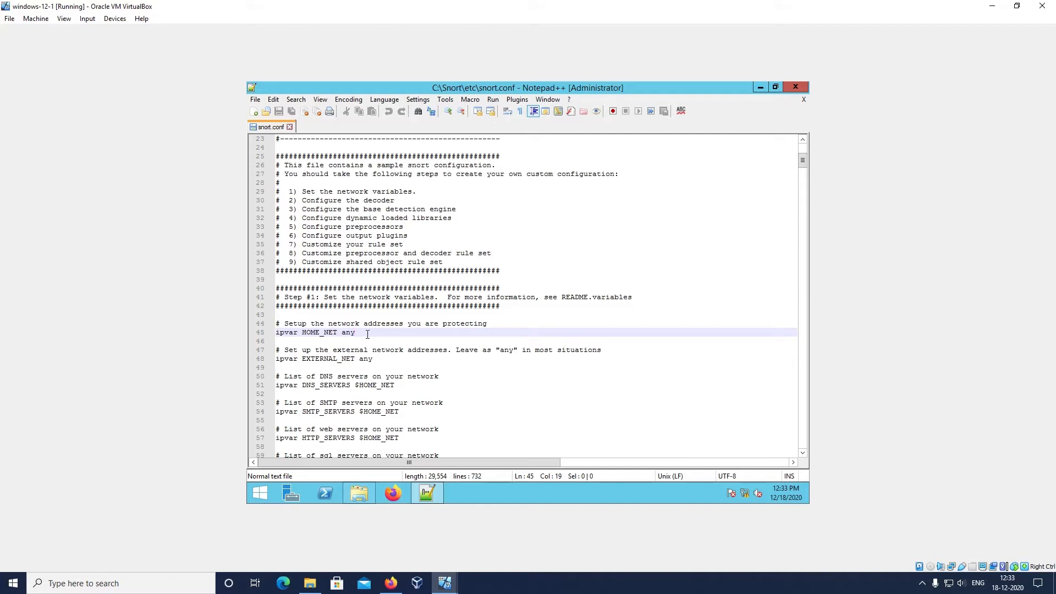
key(BackSpace)
key(BackSpace)
key(BackSpace)
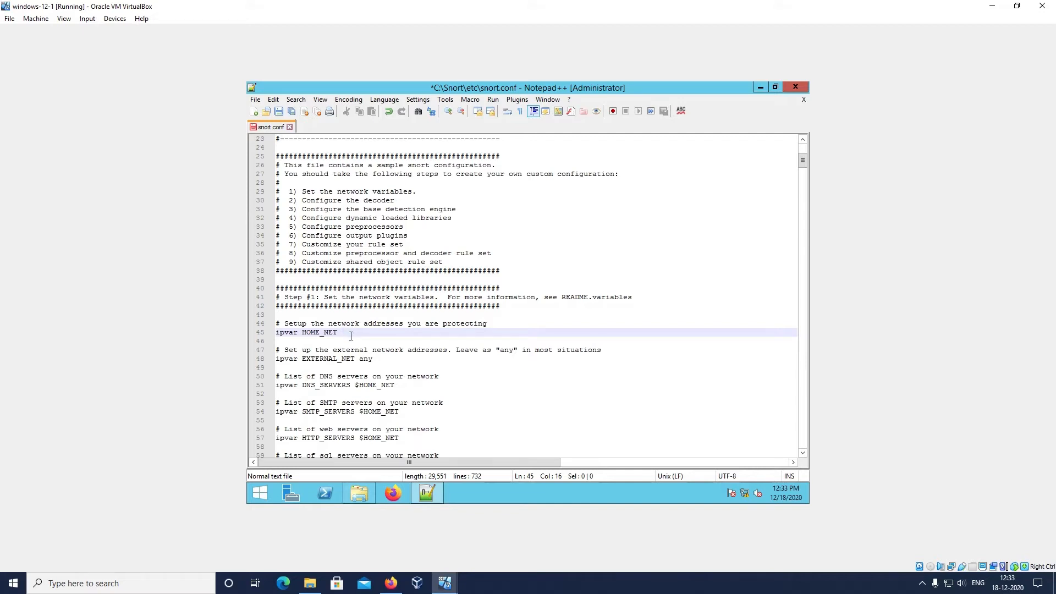
text(192.168.56)
text(.)
Look up the server's IPv4 address with ipconfig in PowerShell and complete HOME_NET as 192.168.56.102 in snort.conf
click(325, 493)
click(507, 323)
text(ipconfig)
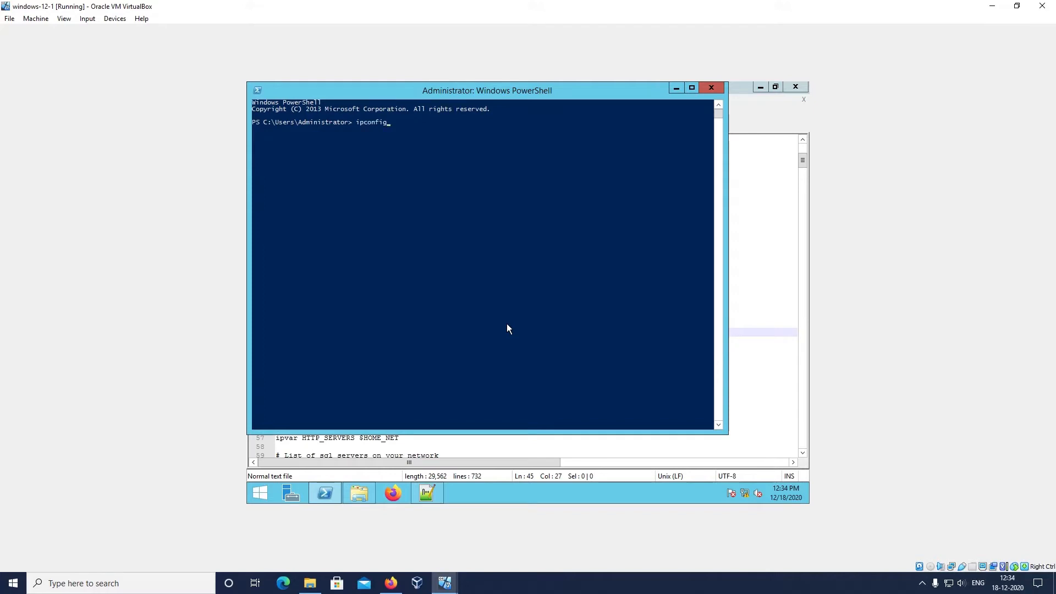
key(Return)
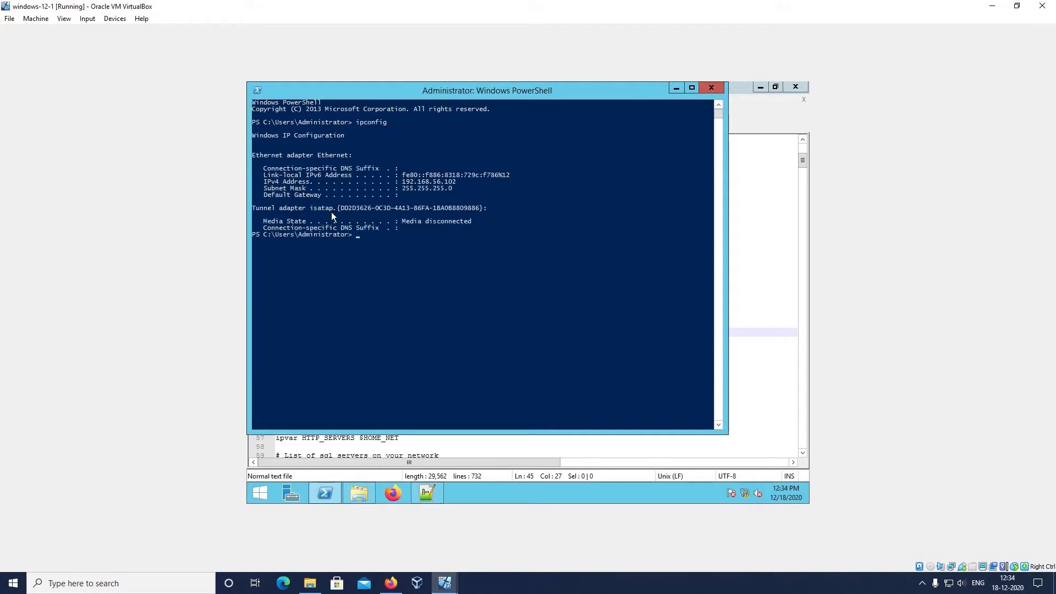
drag(400, 180, 461, 184)
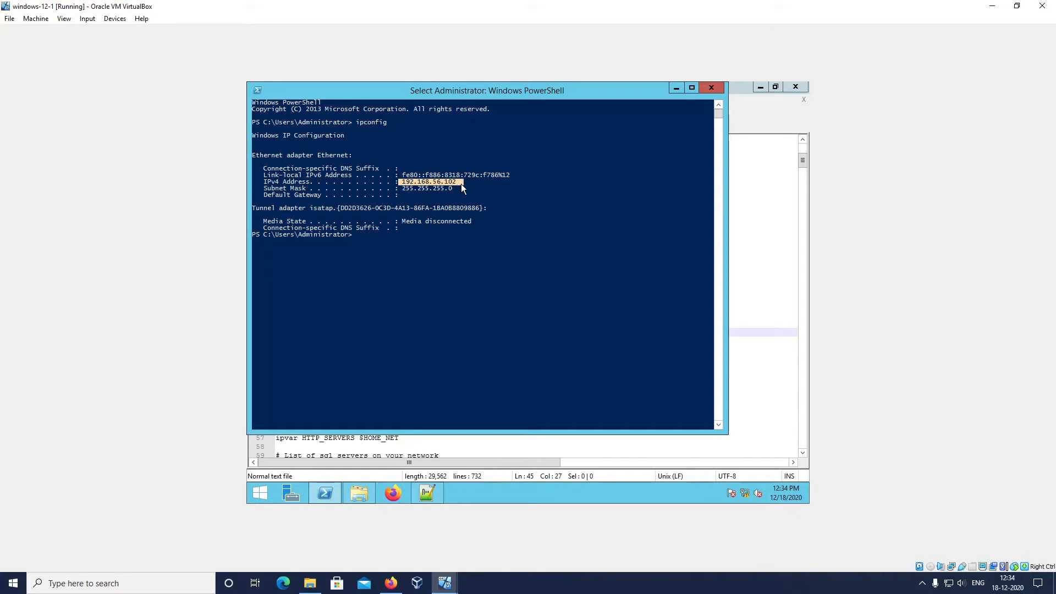
click(680, 88)
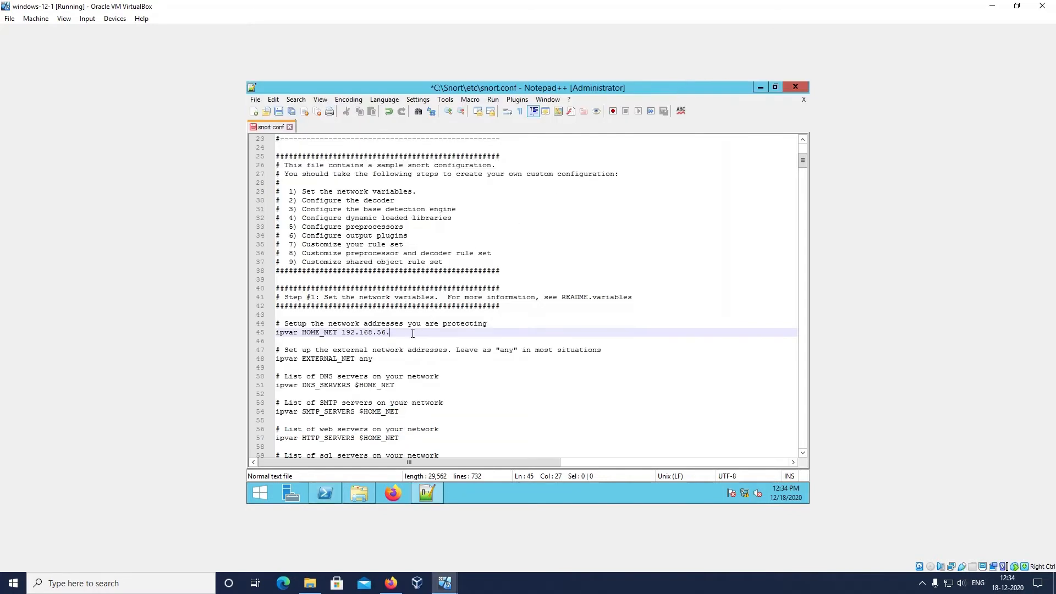
text(102)
scroll(392, 366, down, 1)
click(393, 367)
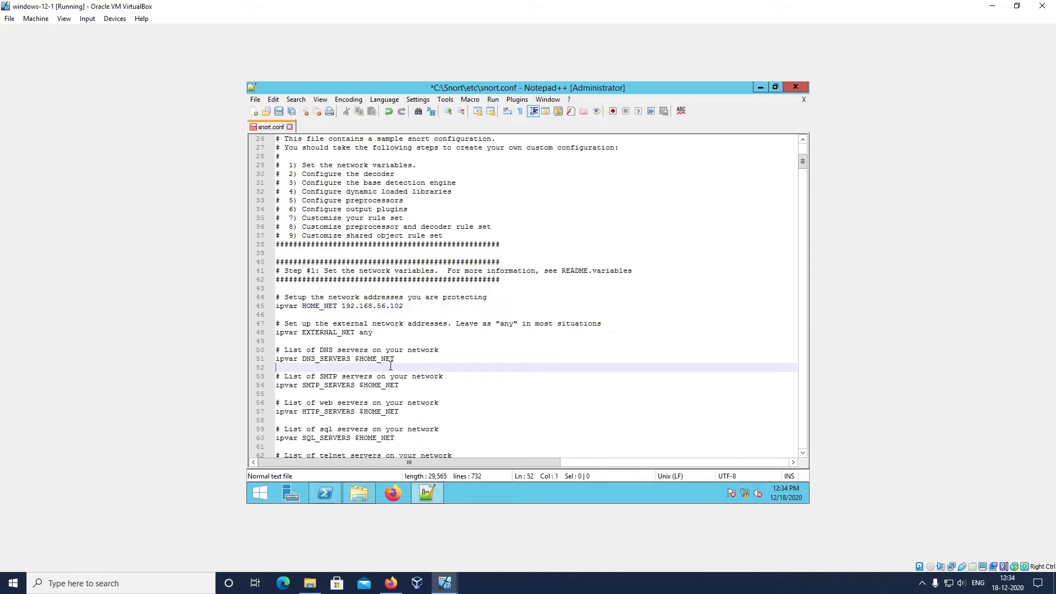
text(#)
scroll(555, 319, down, 5)
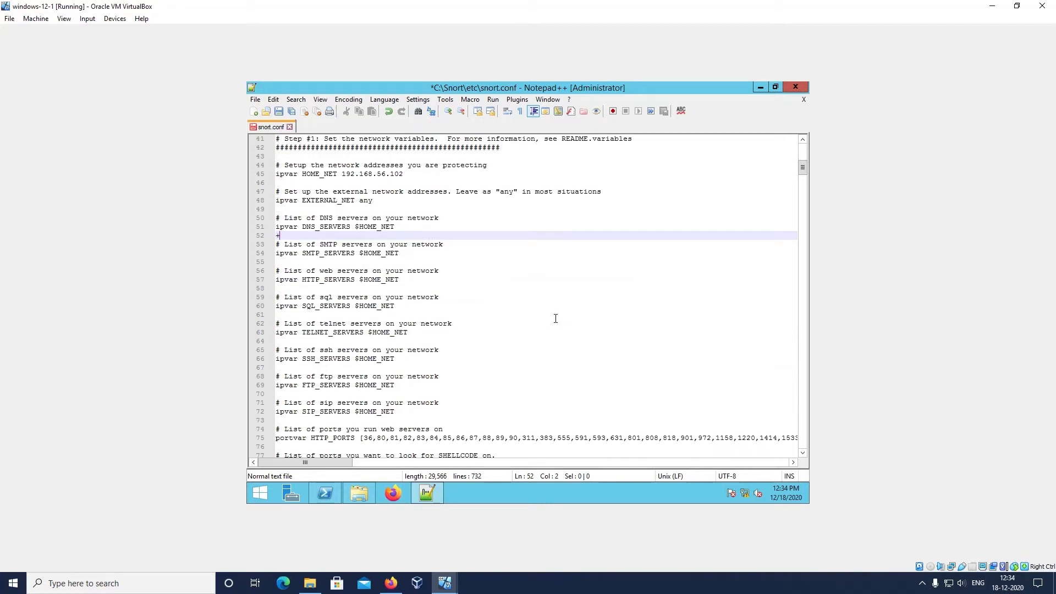
key(BackSpace)
Examine the RULE_PATH, SO_RULE_PATH and PREPROC_RULE_PATH variables in the rules file path section
scroll(556, 319, down, 4)
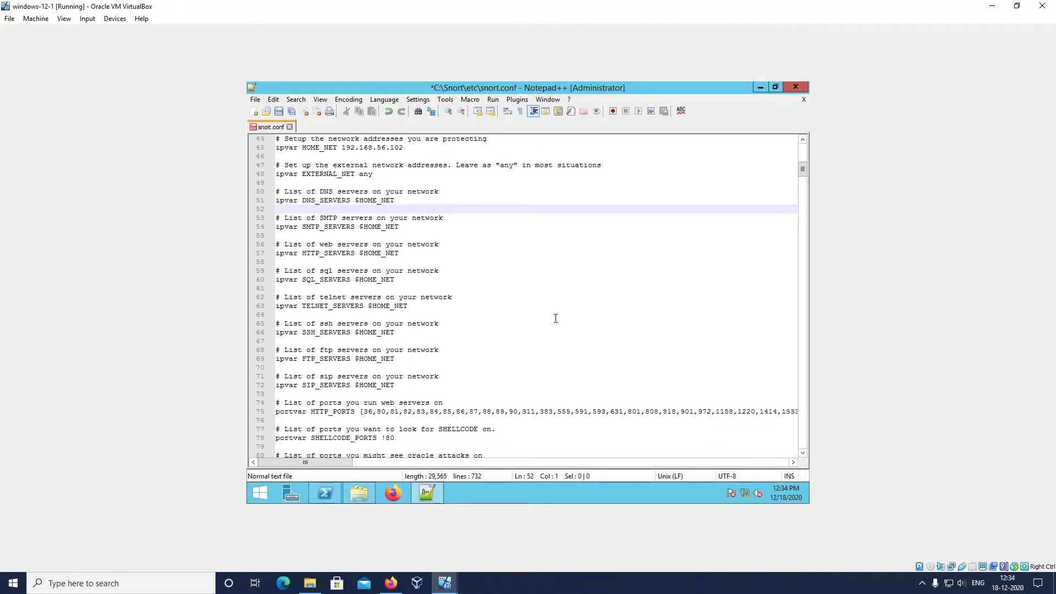
scroll(556, 318, down, 6)
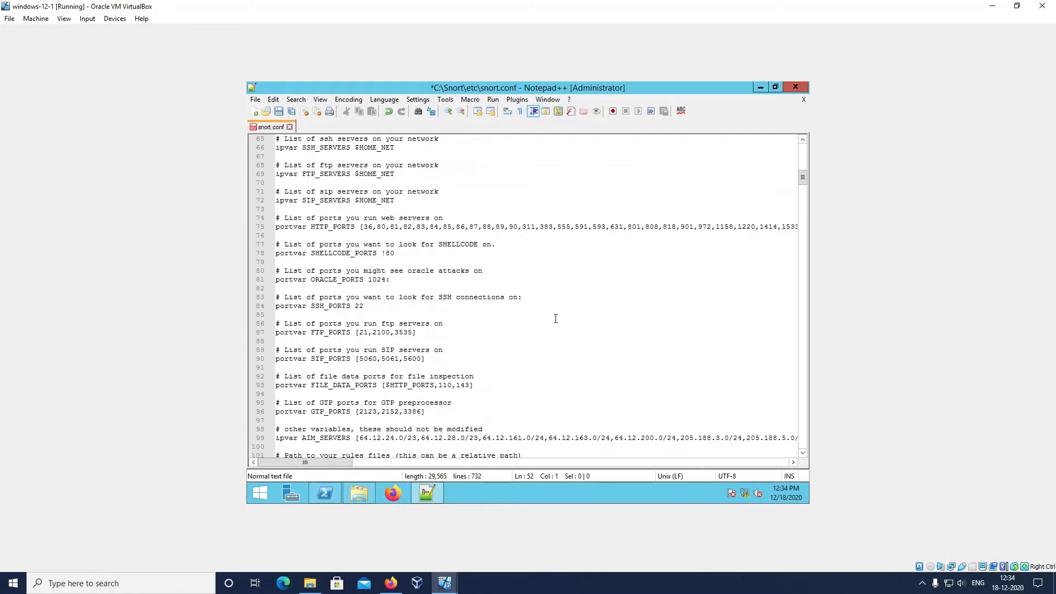
scroll(557, 319, down, 1)
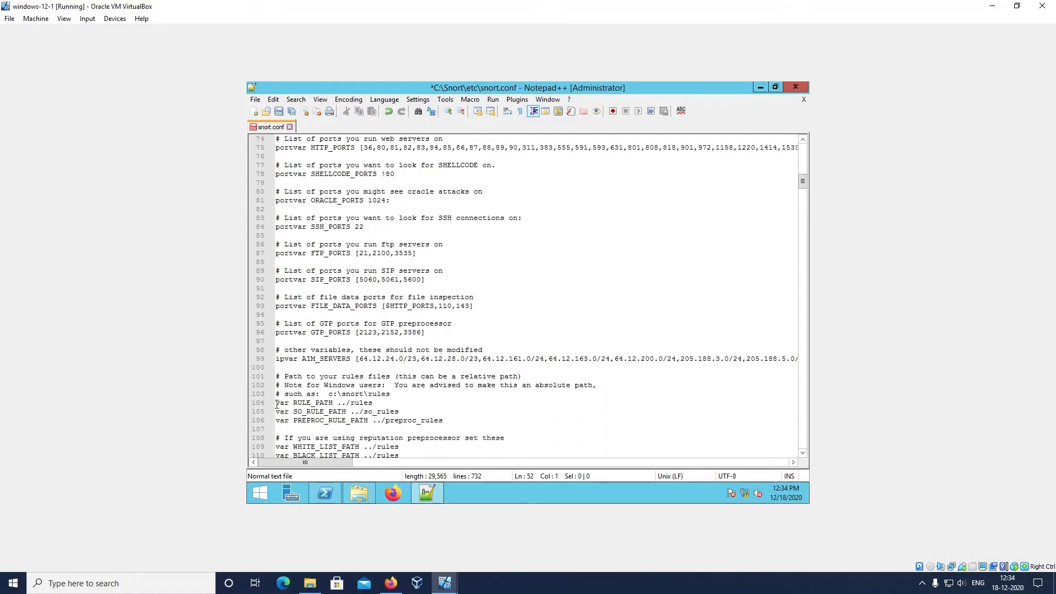
drag(277, 404, 448, 421)
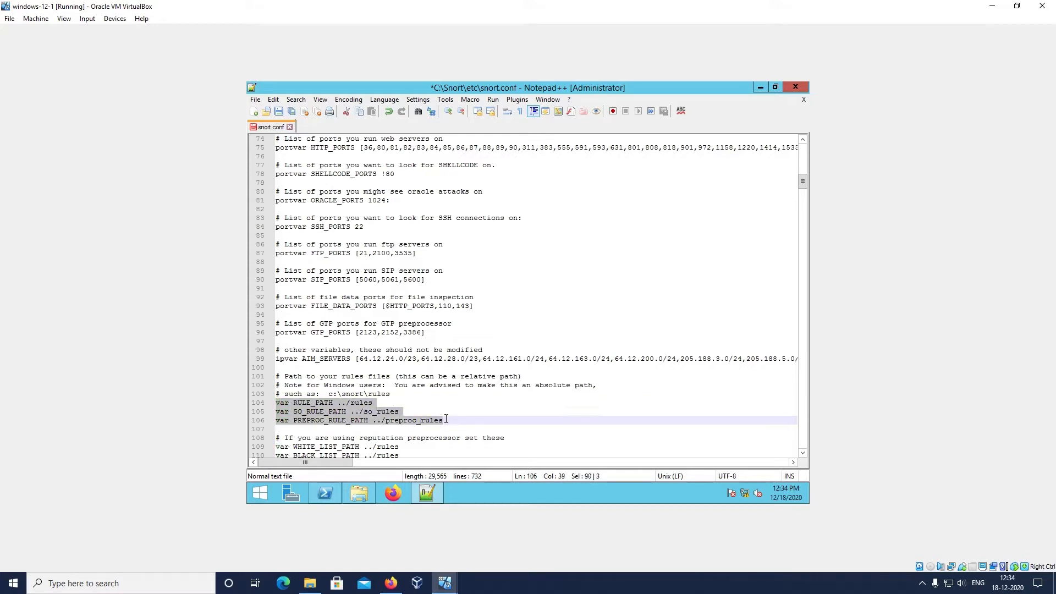
click(303, 413)
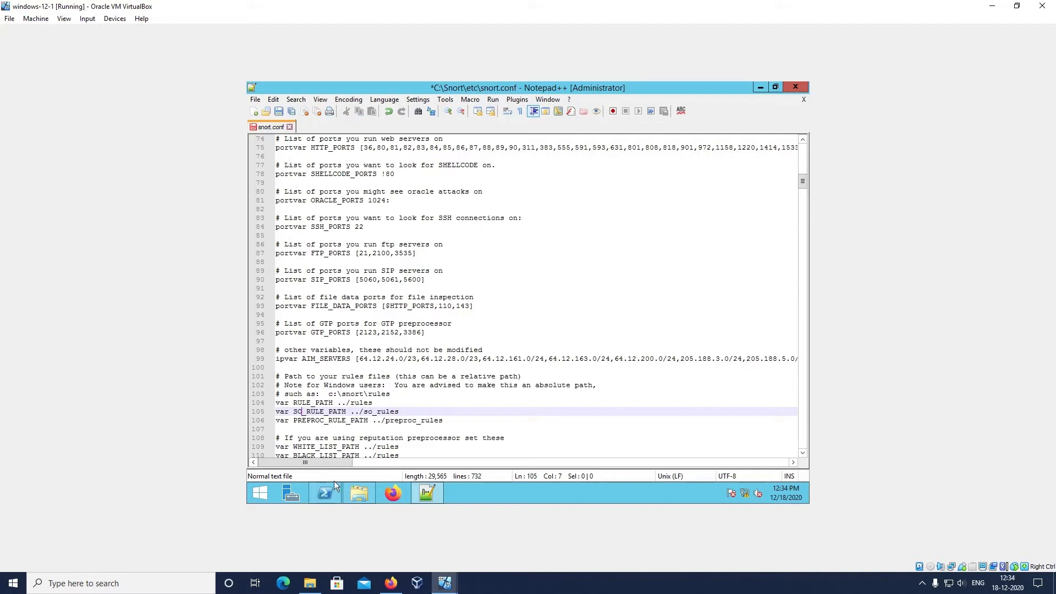
Browse to C:\Snort in File Explorer and locate the rules and so_rules folders beside the configuration file
click(357, 499)
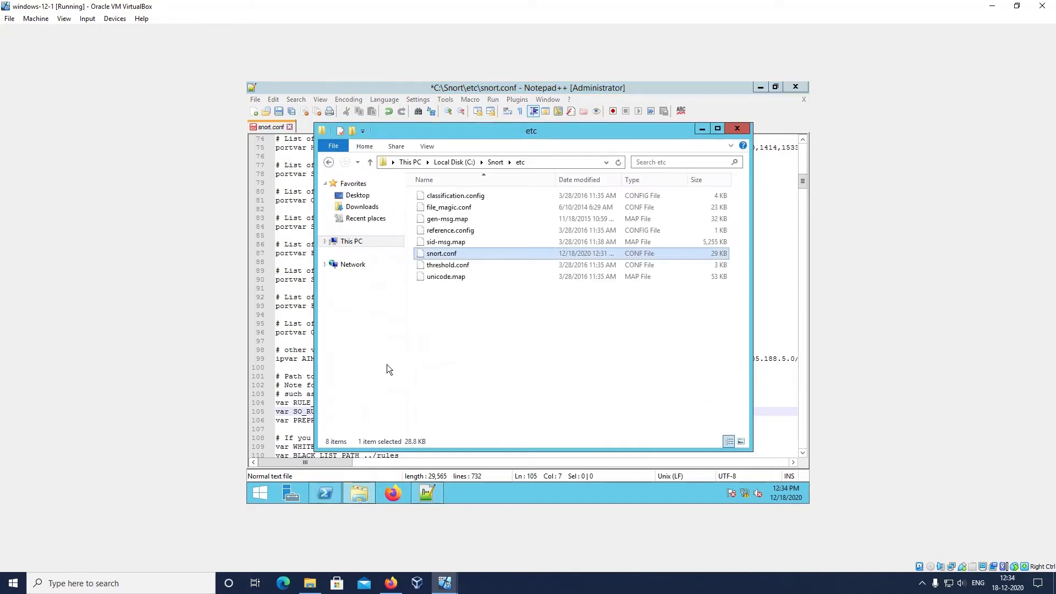
click(359, 241)
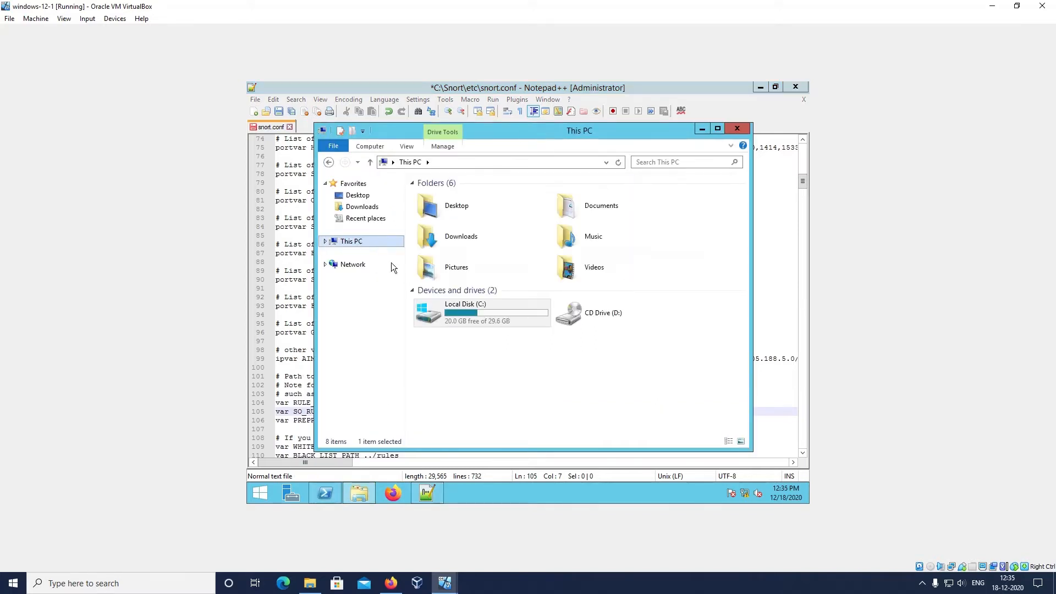
double_click(462, 312)
double_click(448, 230)
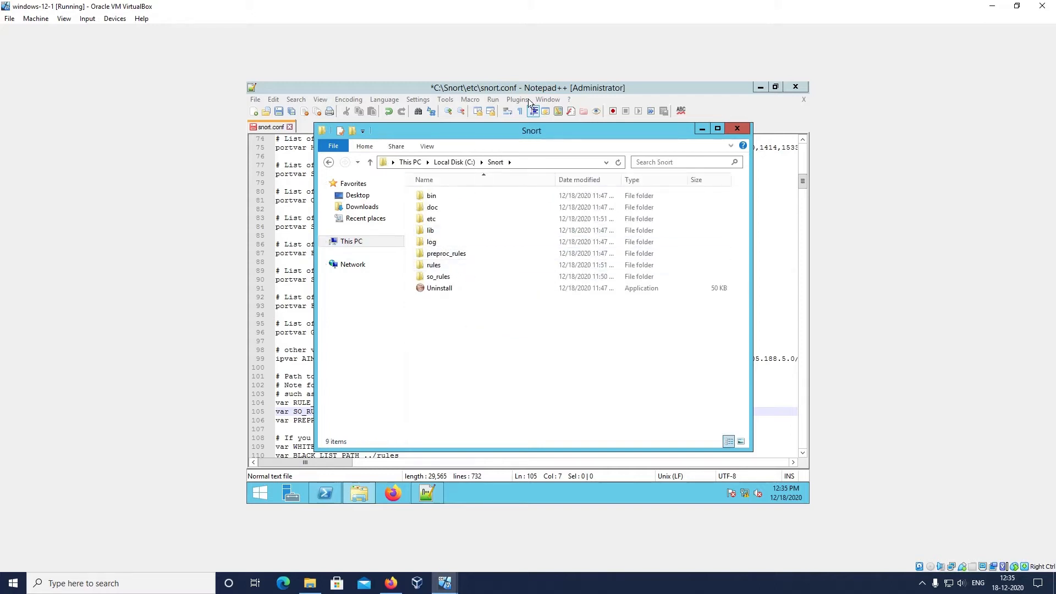
drag(503, 131, 576, 138)
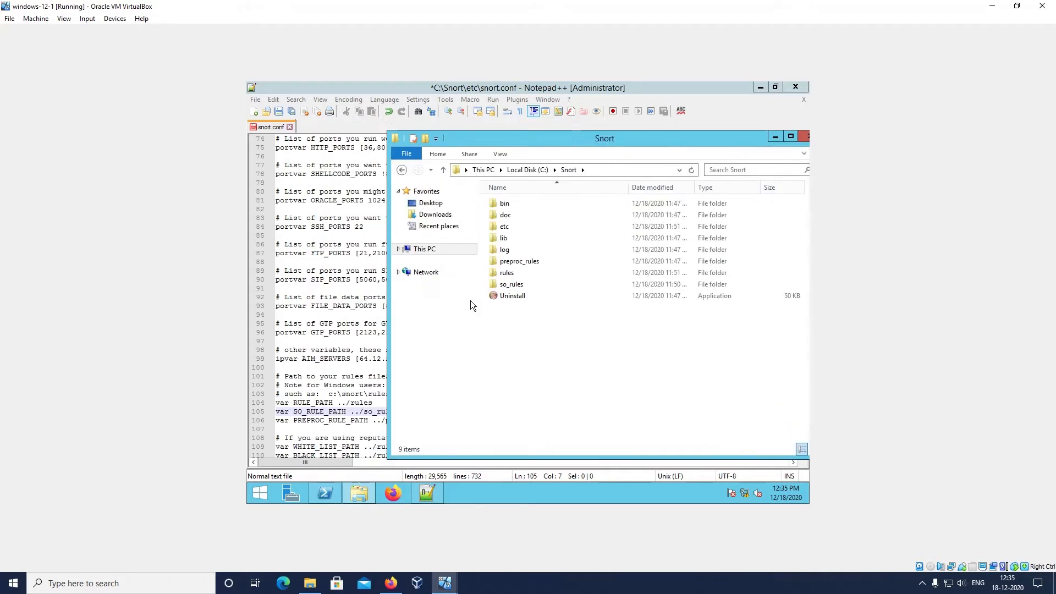
click(529, 274)
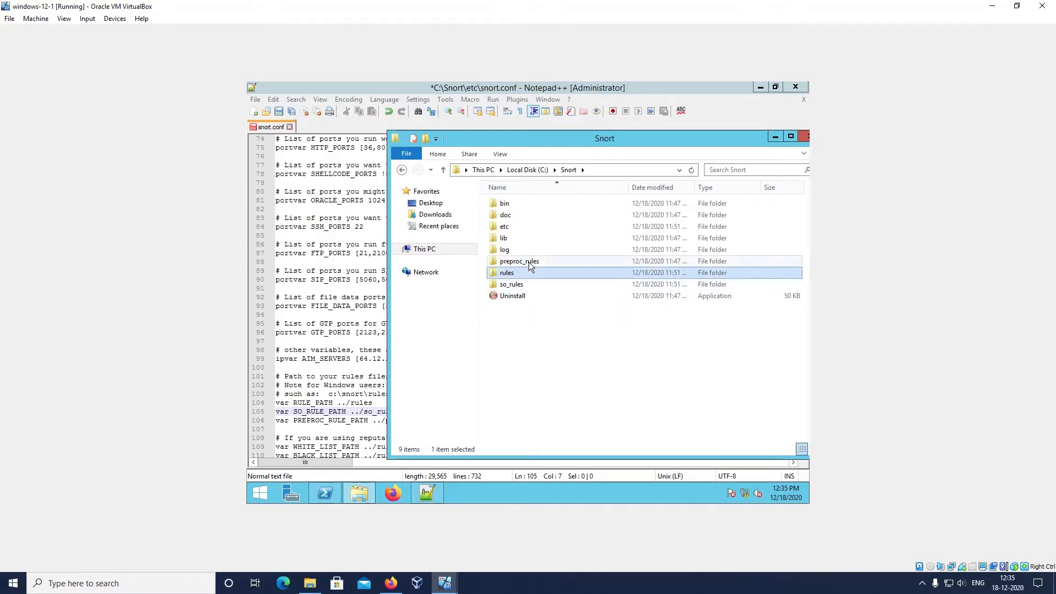
click(524, 283)
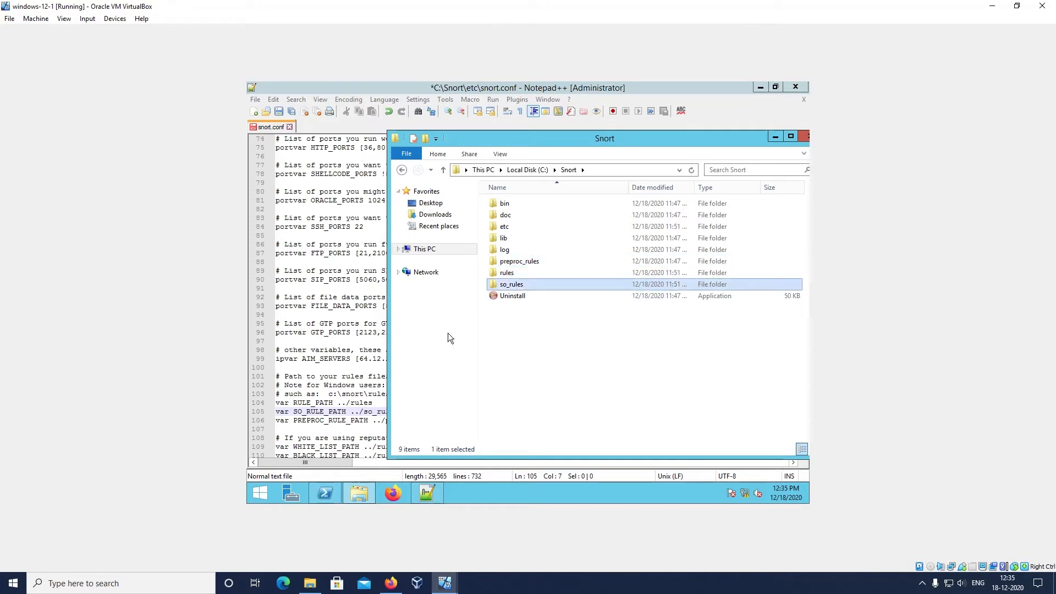
Open the preproc_rules folder inside C:\Snort in File Explorer and copy its full folder path
click(514, 264)
double_click(513, 263)
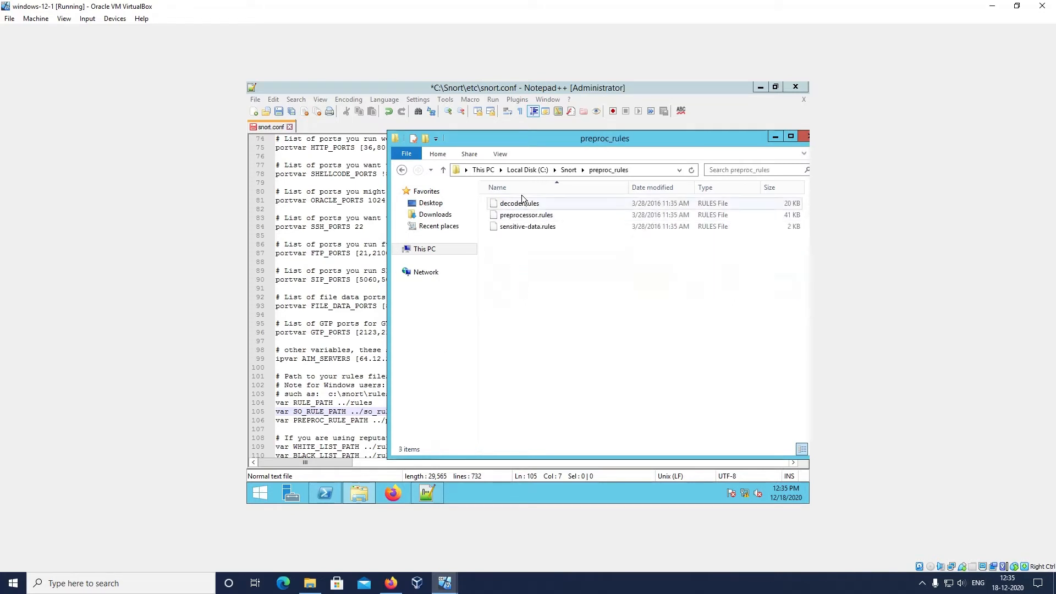
click(645, 169)
key(ctrl+c)
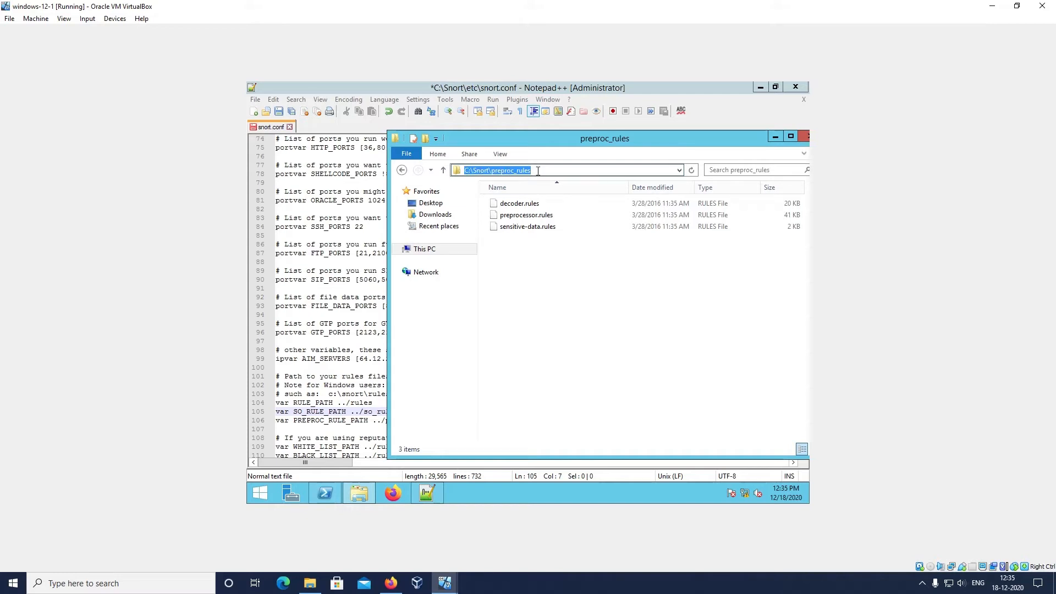
Replace the relative PREPROC_RULE_PATH value in snort.conf with the copied absolute path C:\Snort\preproc_rules
click(317, 384)
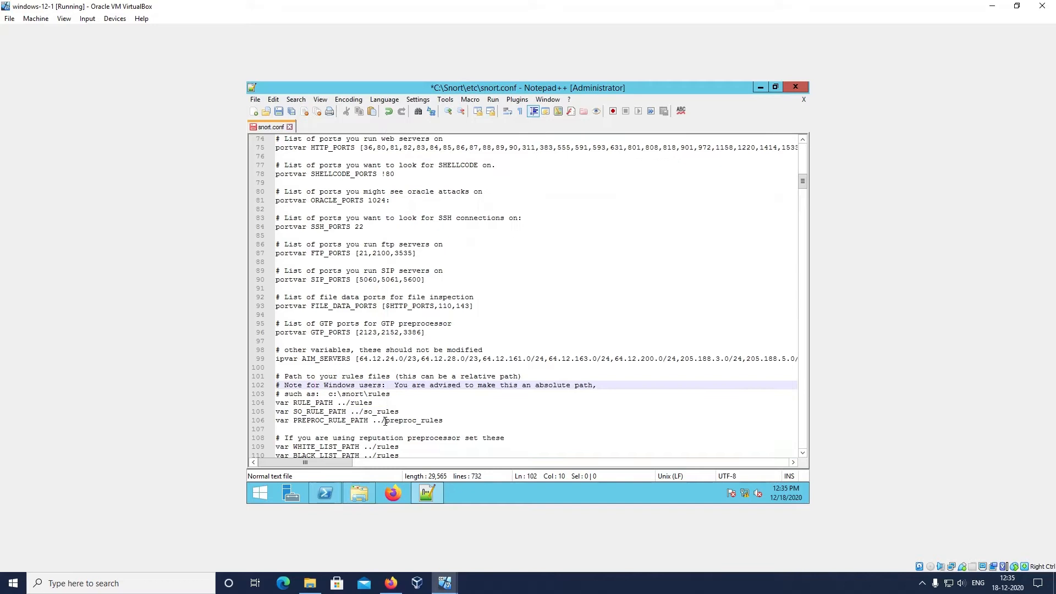
click(401, 412)
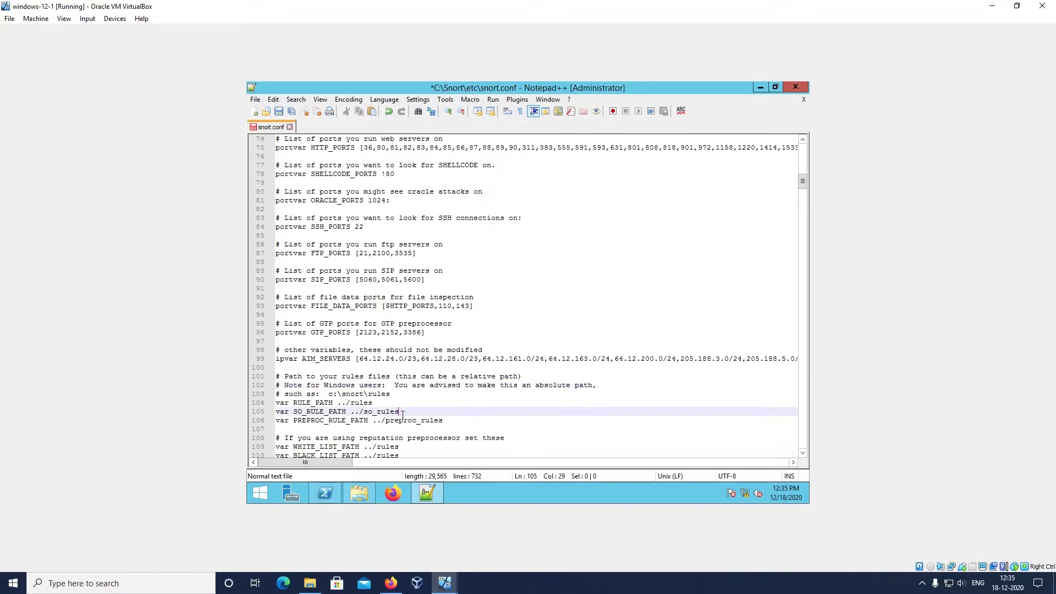
click(446, 420)
key(BackSpace)
key(BackSpace)
key(BackSpace)
key(BackSpace)
key(BackSpace)
key(BackSpace)
key(BackSpace)
key(BackSpace)
key(BackSpace)
key(BackSpace)
key(BackSpace)
key(BackSpace)
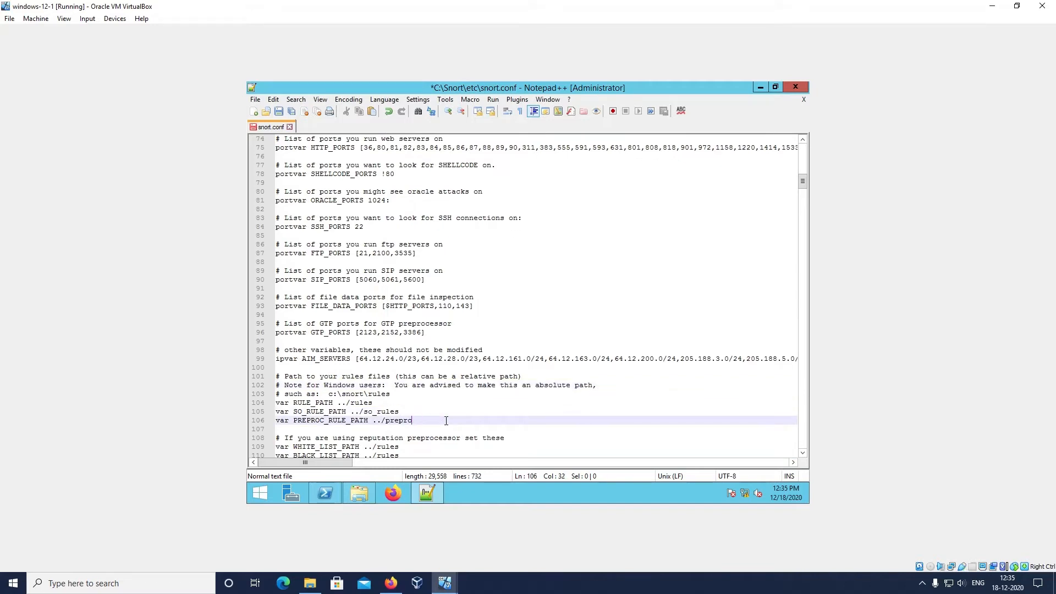
key(BackSpace)
key(BackSpace)
key(BackSpace)
key(BackSpace)
right_click(446, 421)
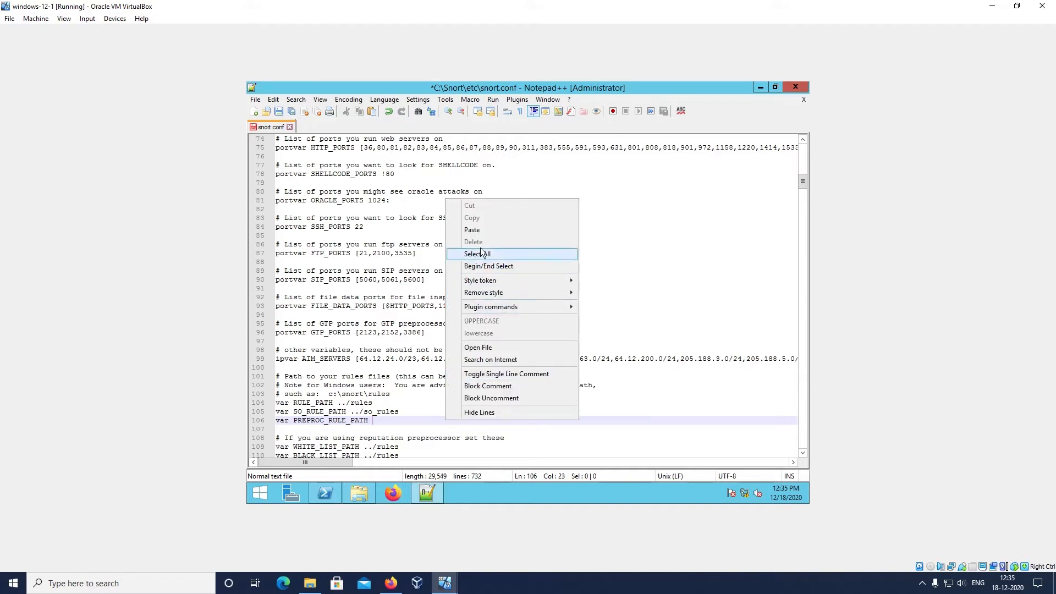
click(477, 231)
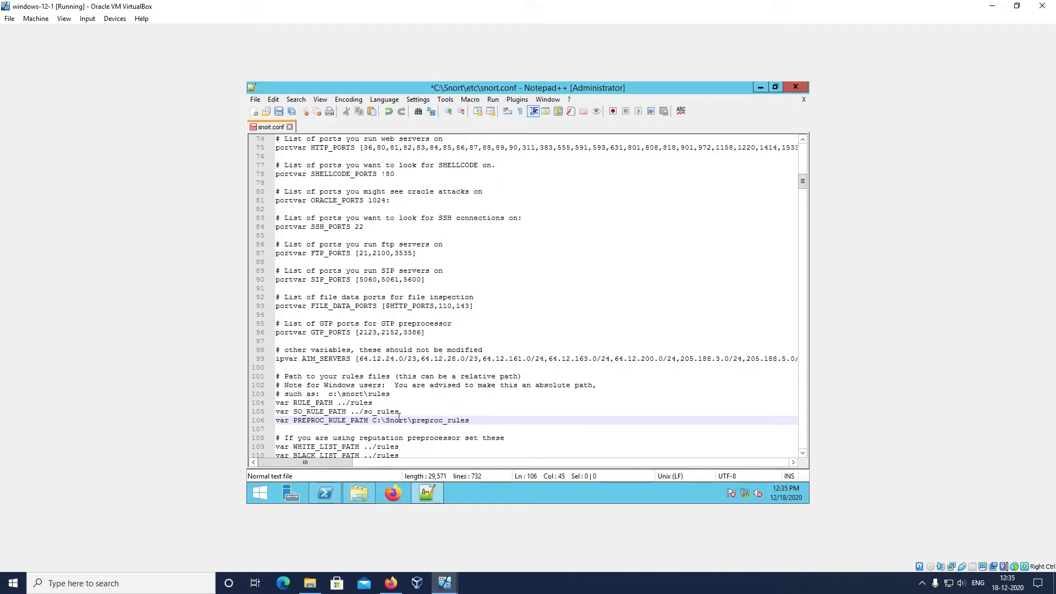
Change the SO_RULE_PATH variable in snort.conf to the absolute path C:\Snort\so_rules
click(365, 412)
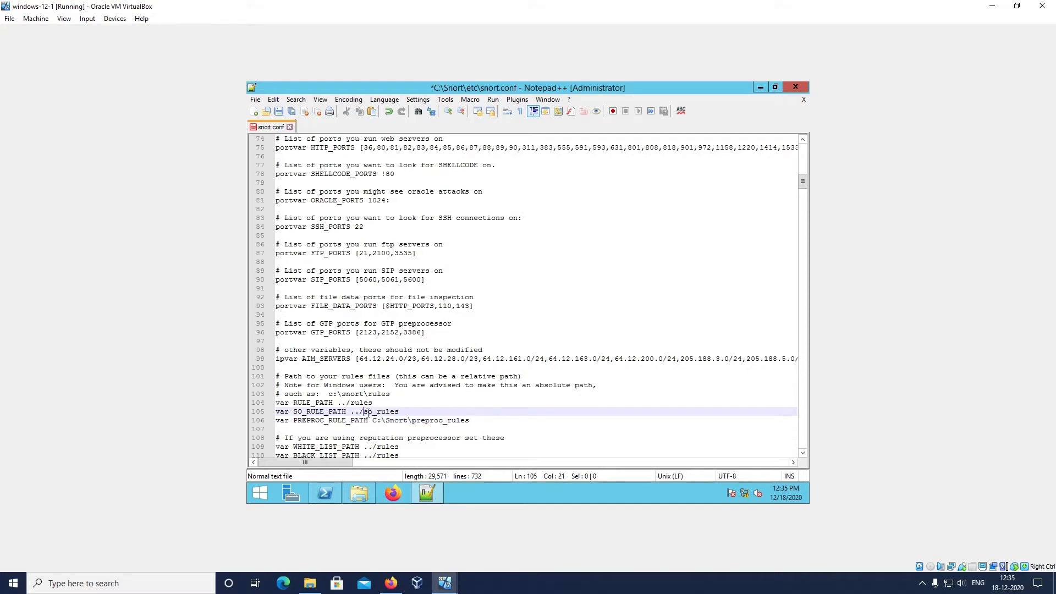
key(BackSpace)
key(BackSpace)
key(BackSpace)
text(C:)
text(\Snort\)
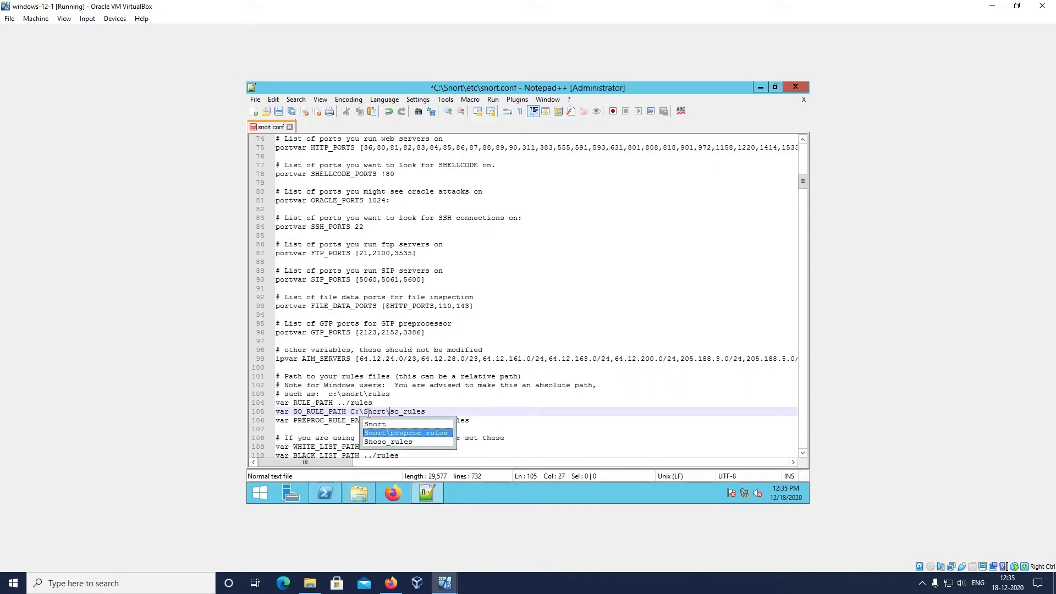
click(435, 427)
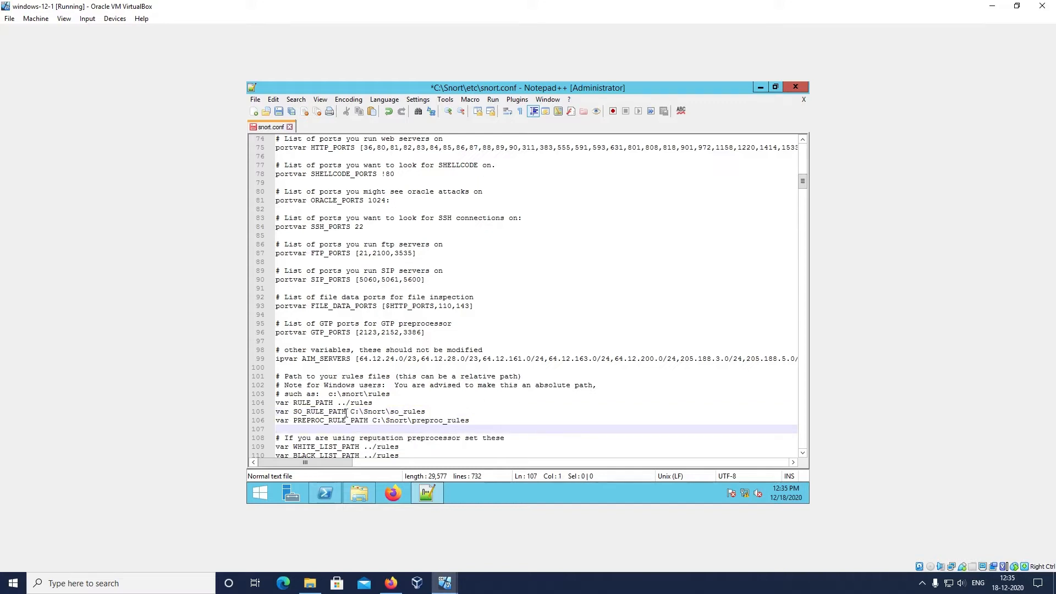
drag(351, 411, 414, 413)
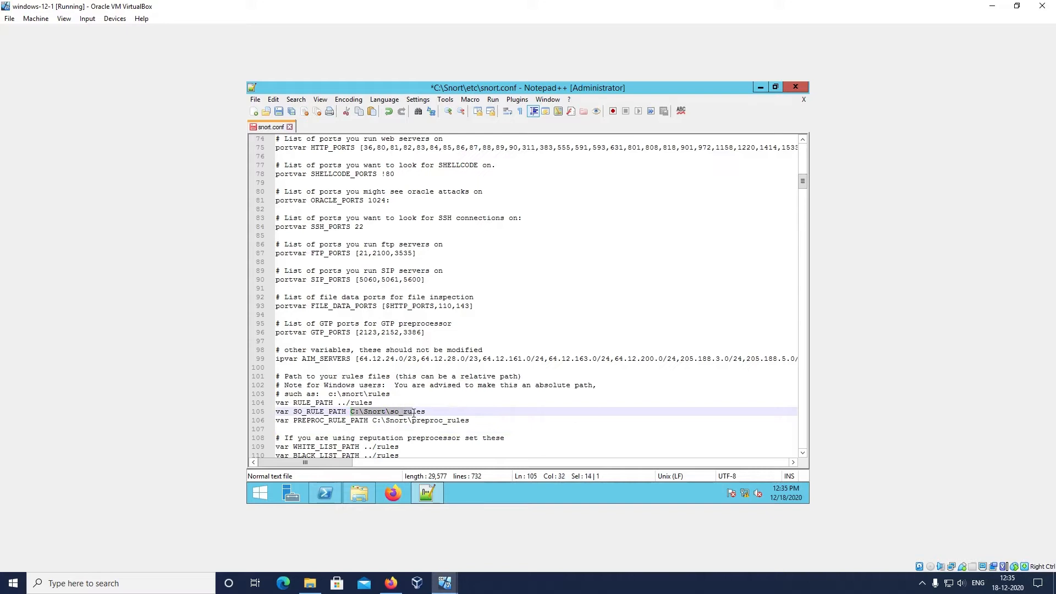
Change the RULE_PATH variable in snort.conf to the absolute path C:\Snort\rules, with a capital S in Snort
click(352, 404)
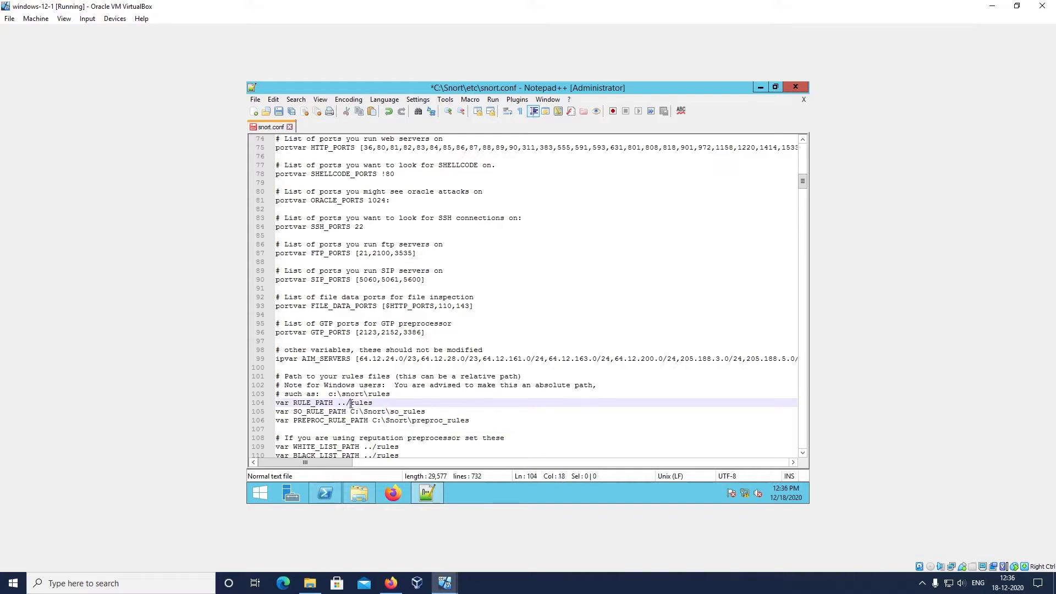
key(BackSpace)
key(BackSpace)
key(BackSpace)
text(C:\snort)
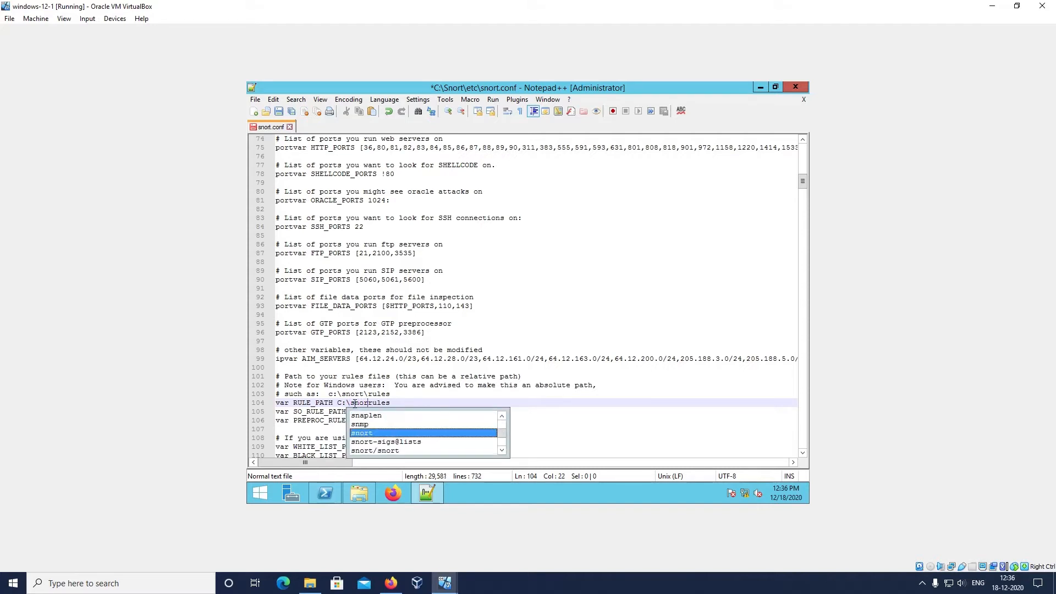
key(BackSpace)
key(BackSpace)
key(BackSpace)
key(BackSpace)
key(BackSpace)
text(Snort)
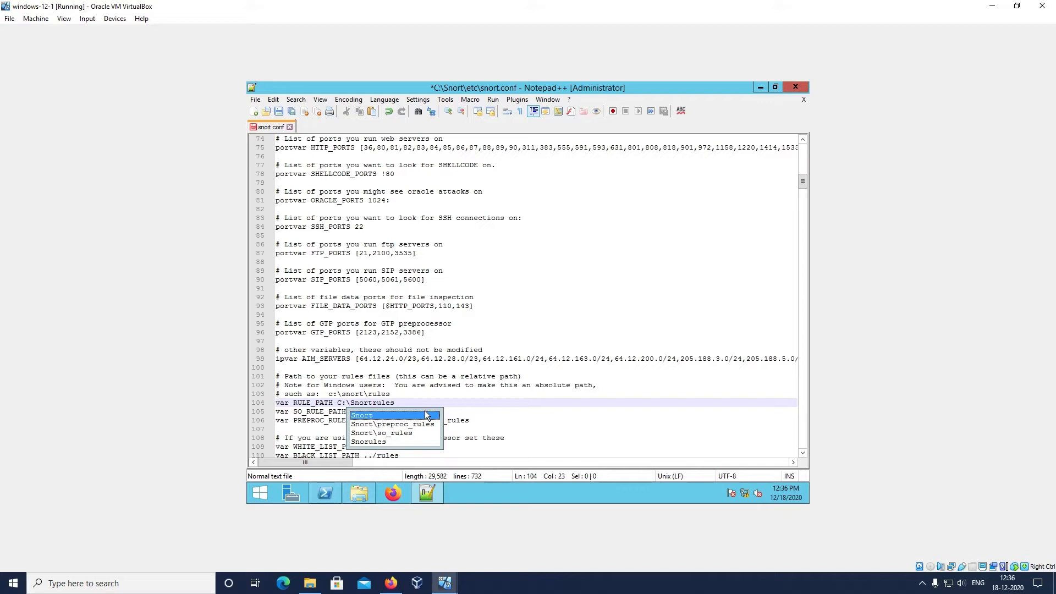
text(\)
click(474, 387)
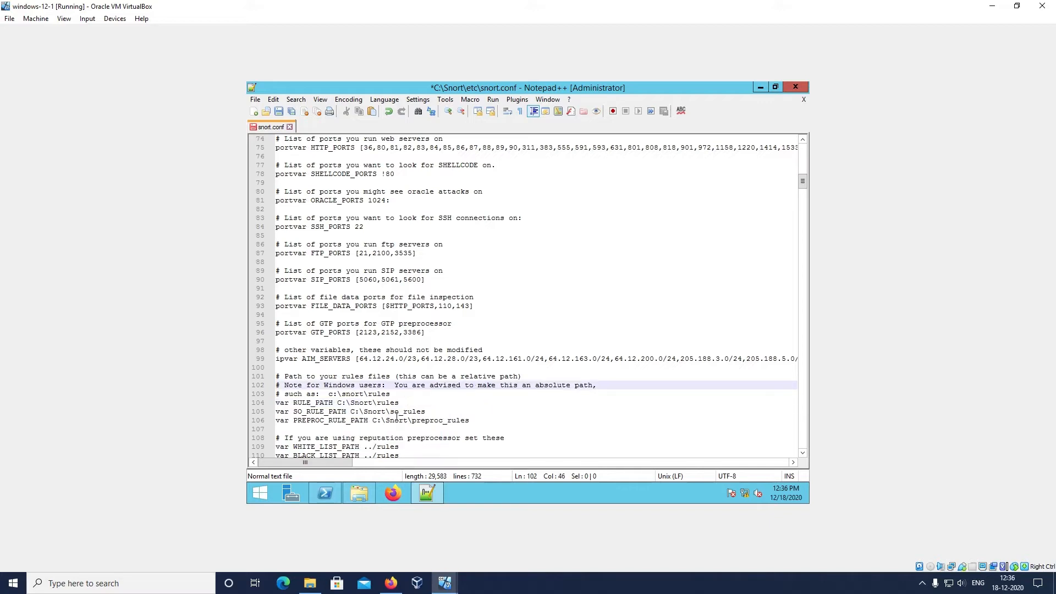
Compare the edited rule paths in snort.conf with the folder location C:\Snort in File Explorer, and return to the file
drag(338, 403, 423, 412)
click(418, 429)
click(359, 493)
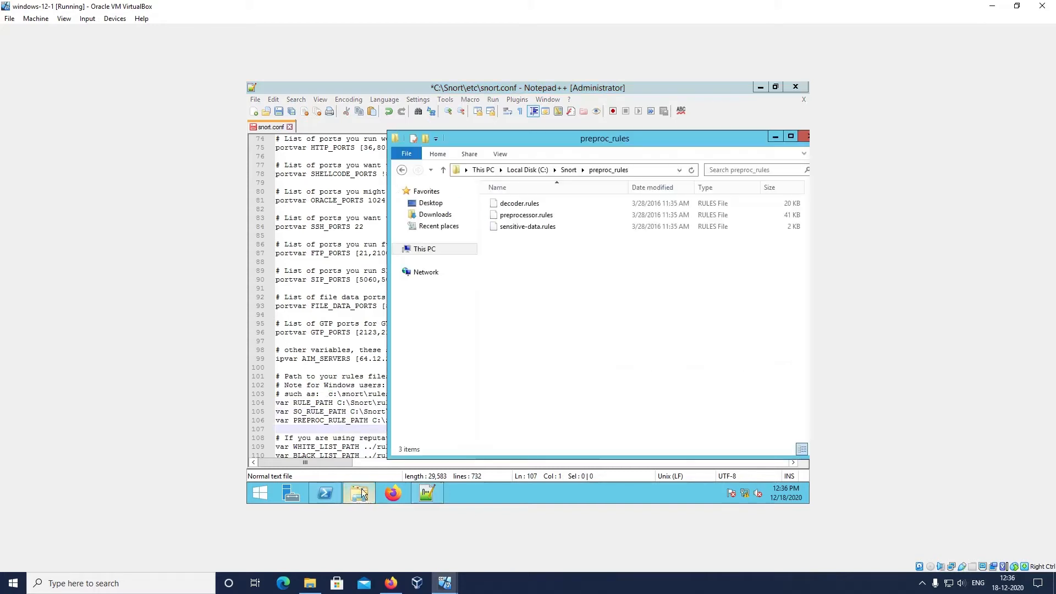
click(402, 170)
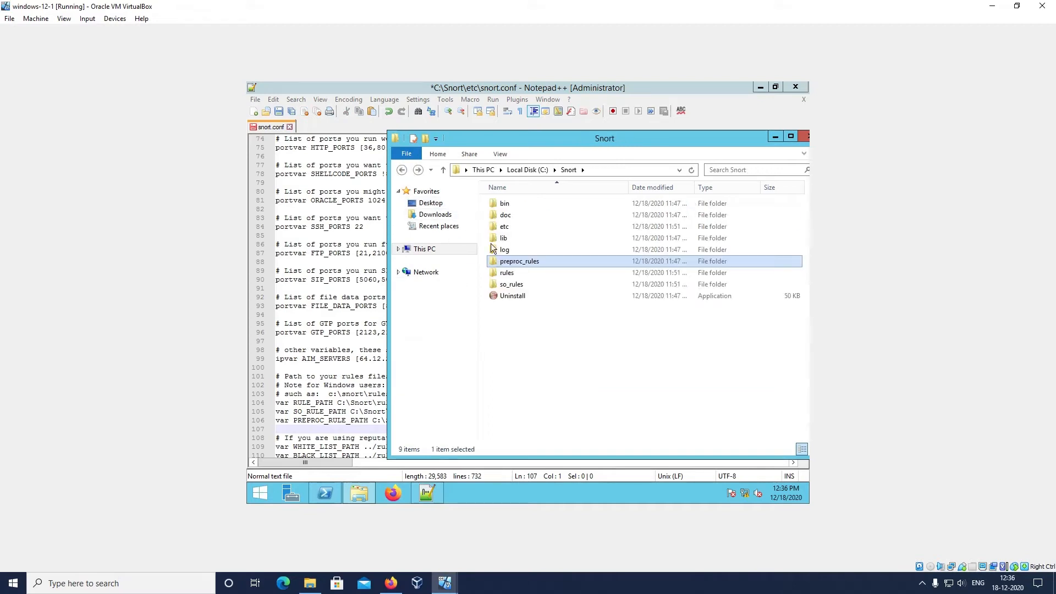
click(599, 169)
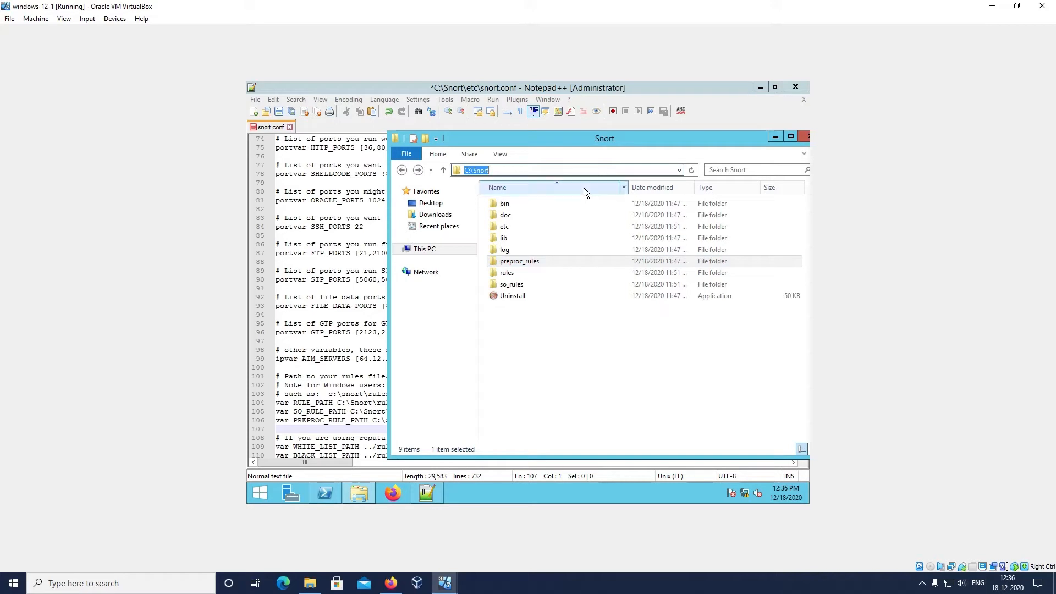
click(521, 369)
click(776, 137)
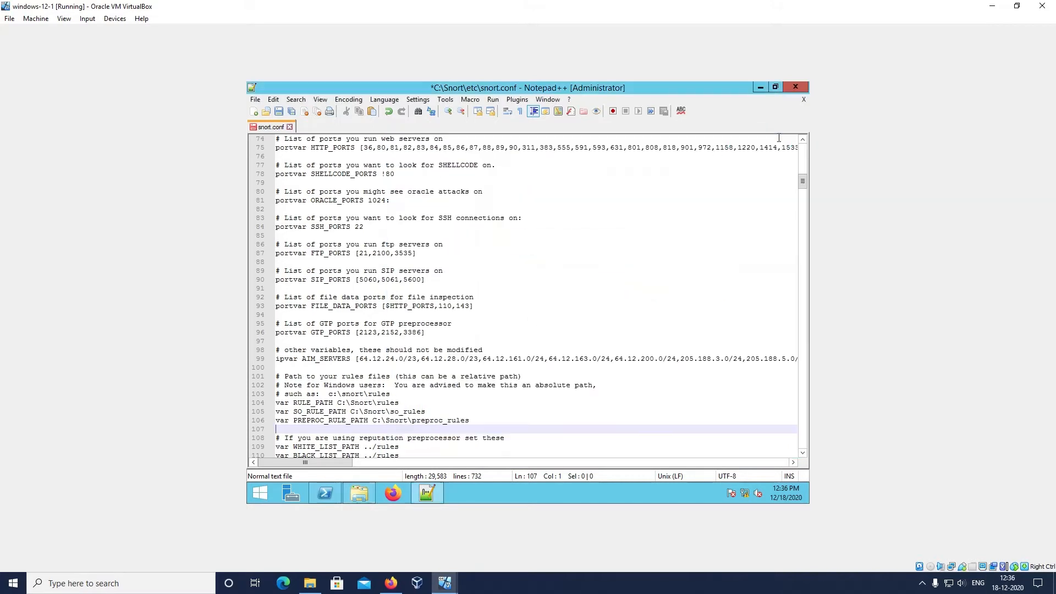
Find the Step #4 dynamic loaded libraries section in snort.conf and examine the dynamicpreprocessor directory path
text(#)
scroll(436, 404, down, 1)
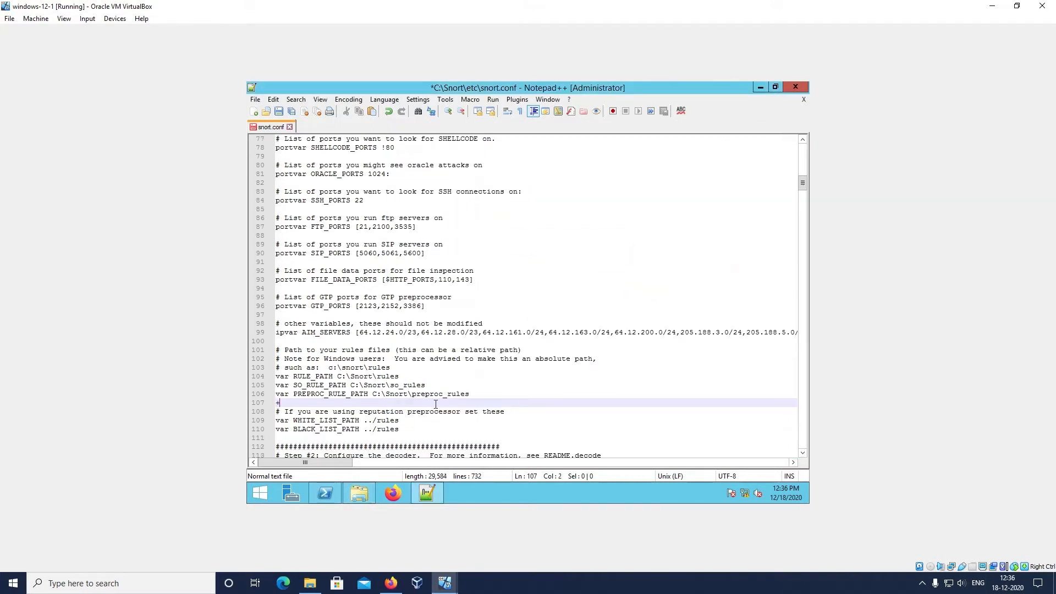
scroll(436, 404, down, 5)
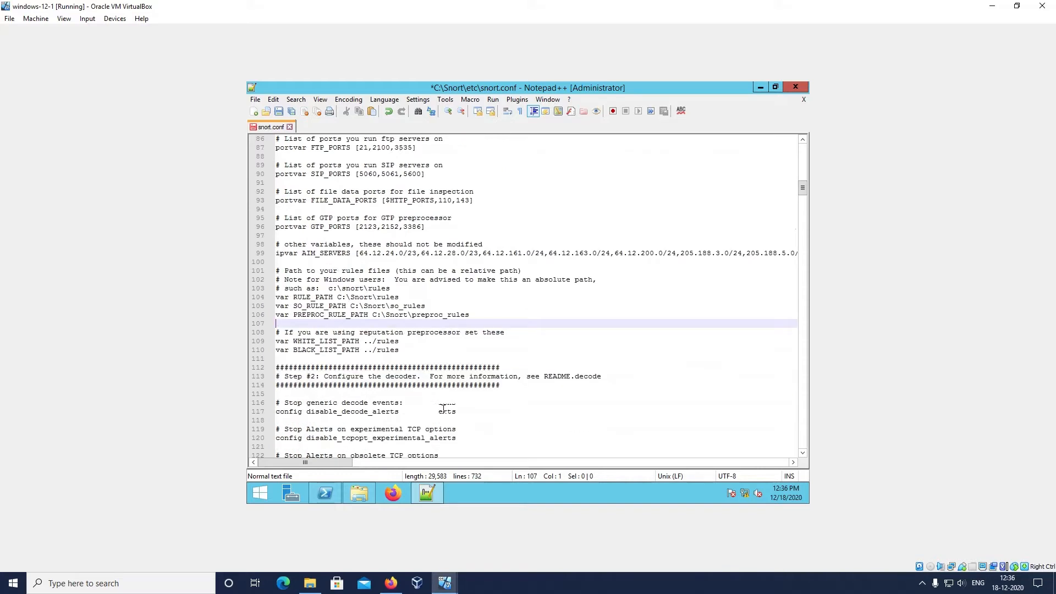
scroll(443, 409, down, 6)
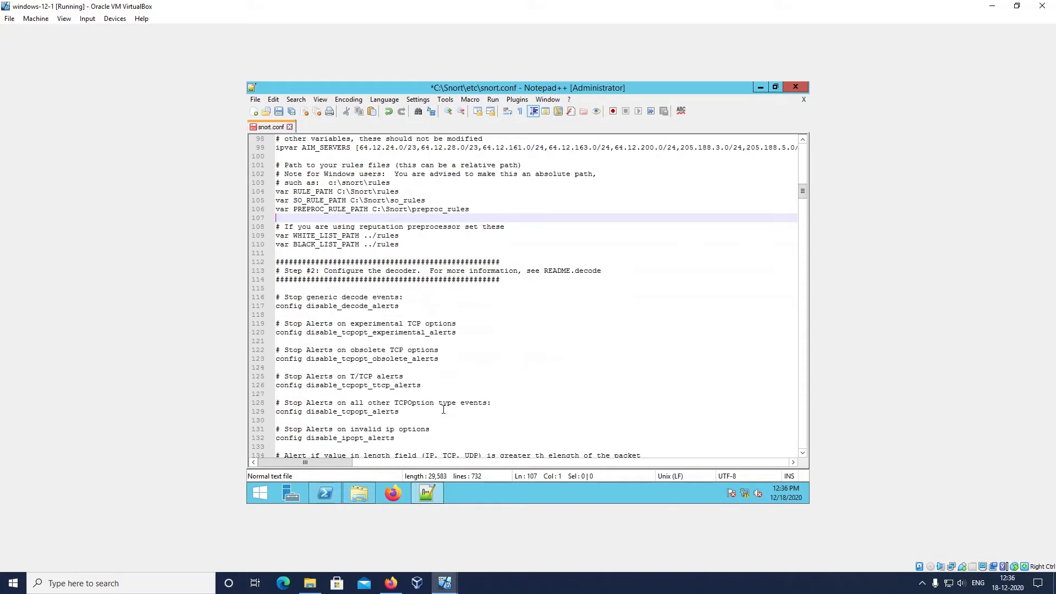
scroll(443, 410, down, 8)
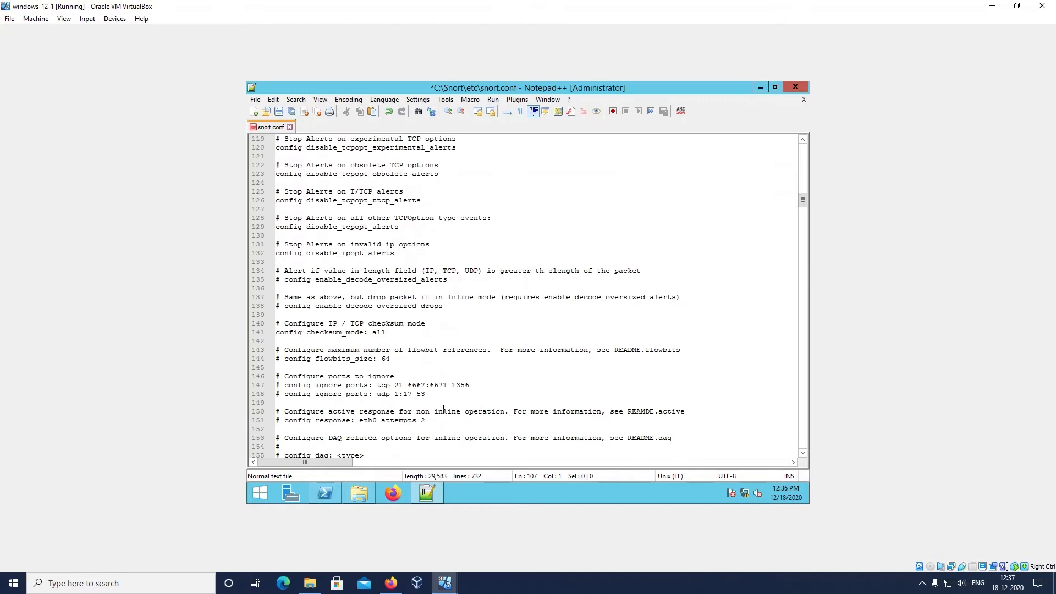
scroll(443, 409, down, 9)
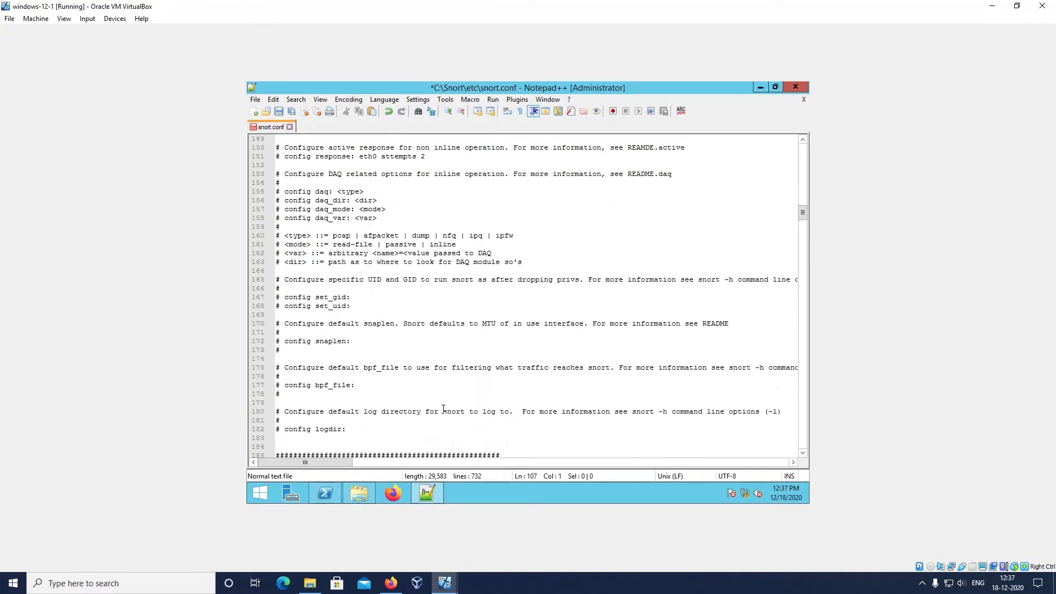
scroll(443, 409, down, 6)
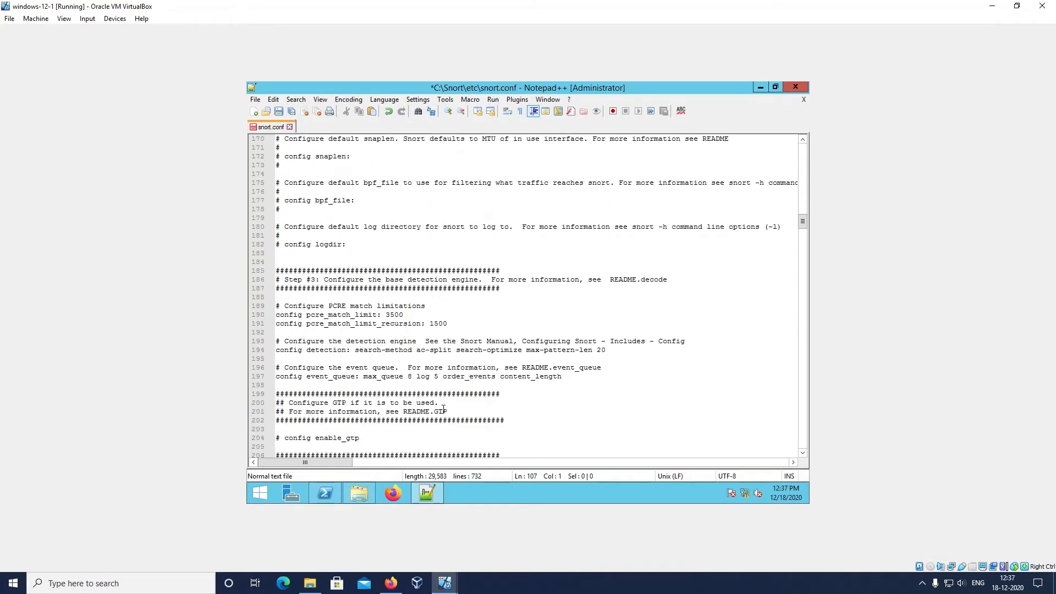
scroll(443, 409, down, 6)
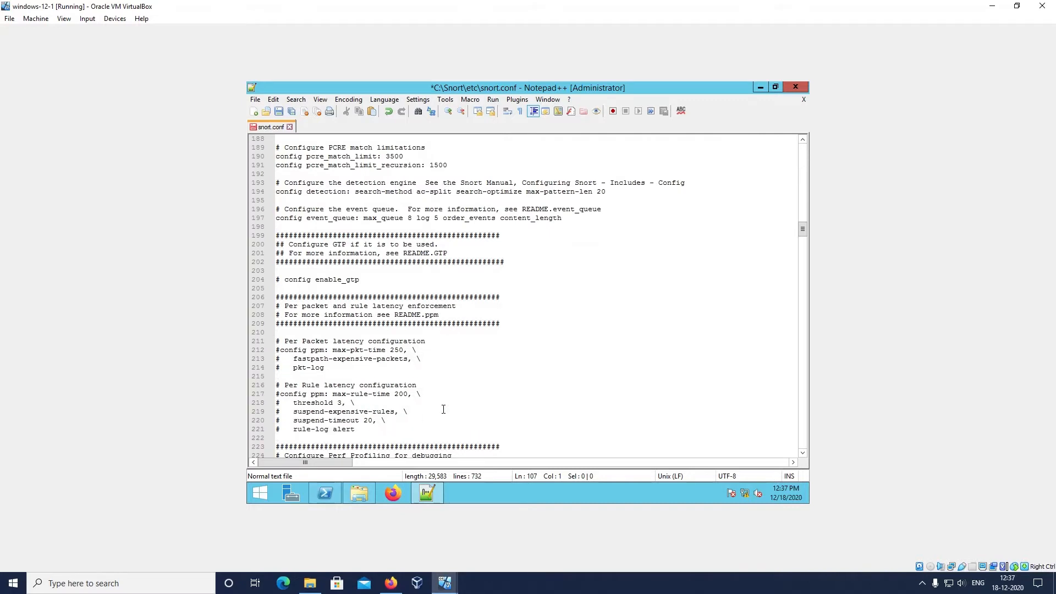
scroll(443, 410, down, 8)
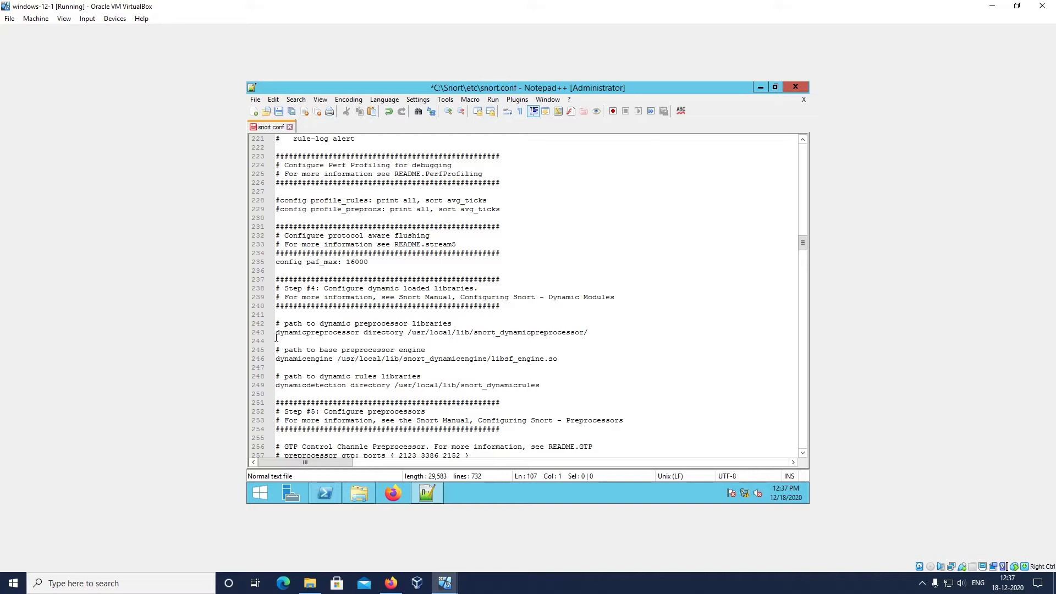
drag(276, 333, 409, 332)
click(448, 332)
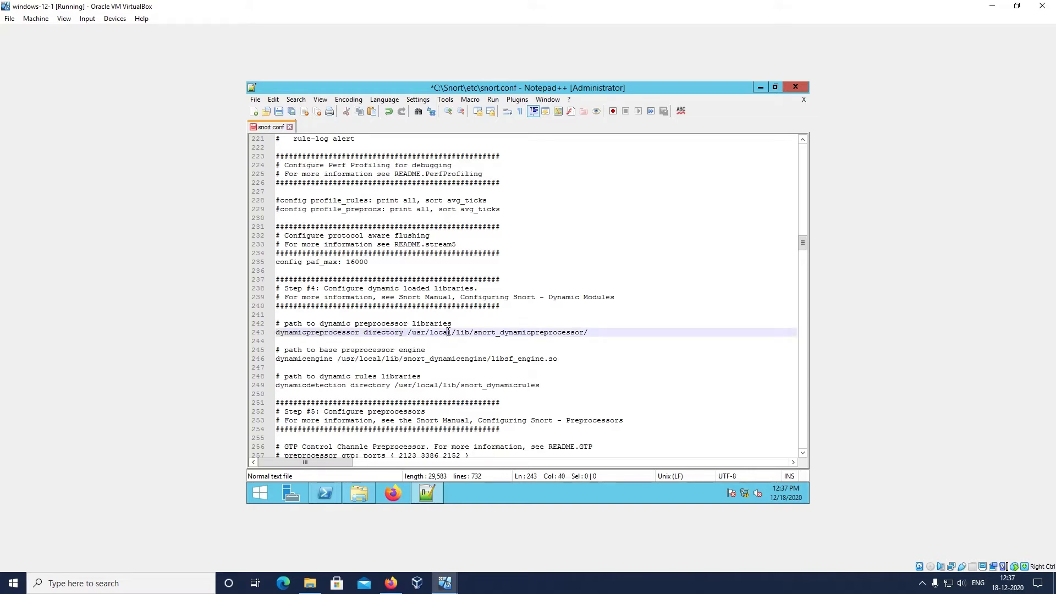
drag(407, 332, 590, 332)
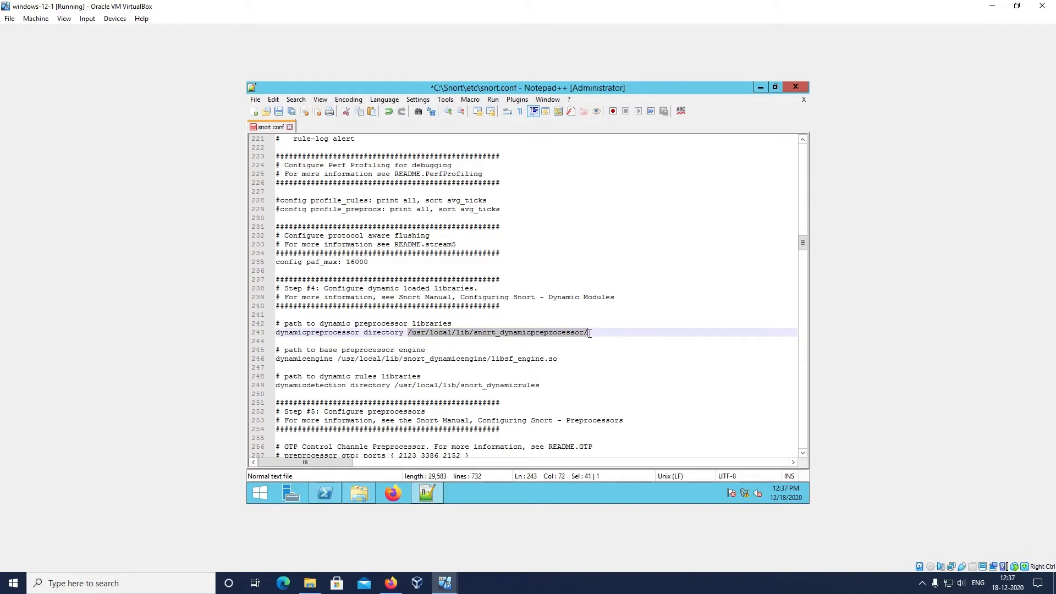
click(582, 333)
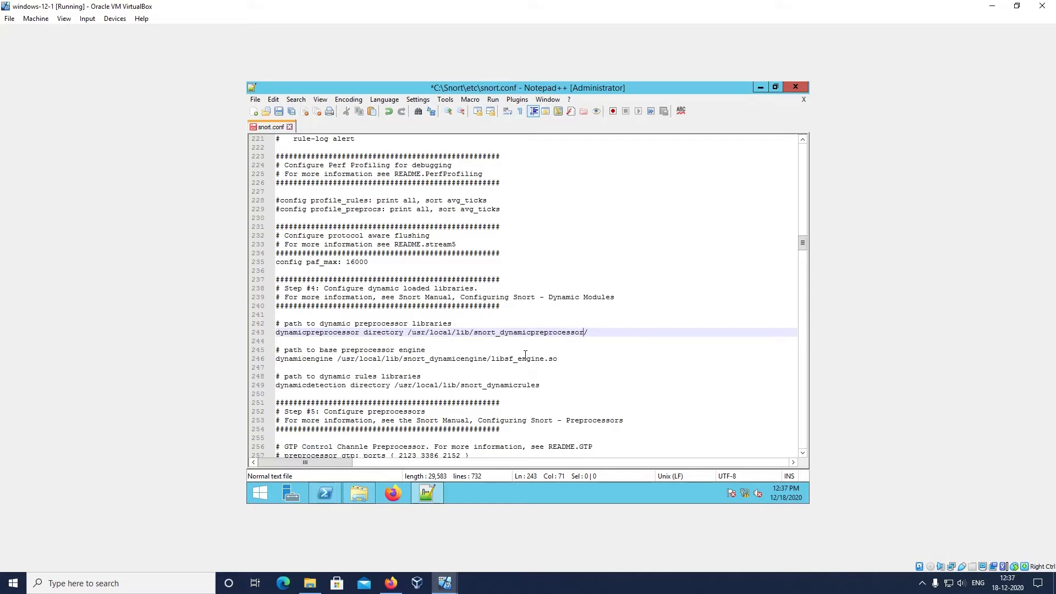
Comment out the dynamicpreprocessor directory line with # and insert an empty line below it
click(277, 333)
text(#)
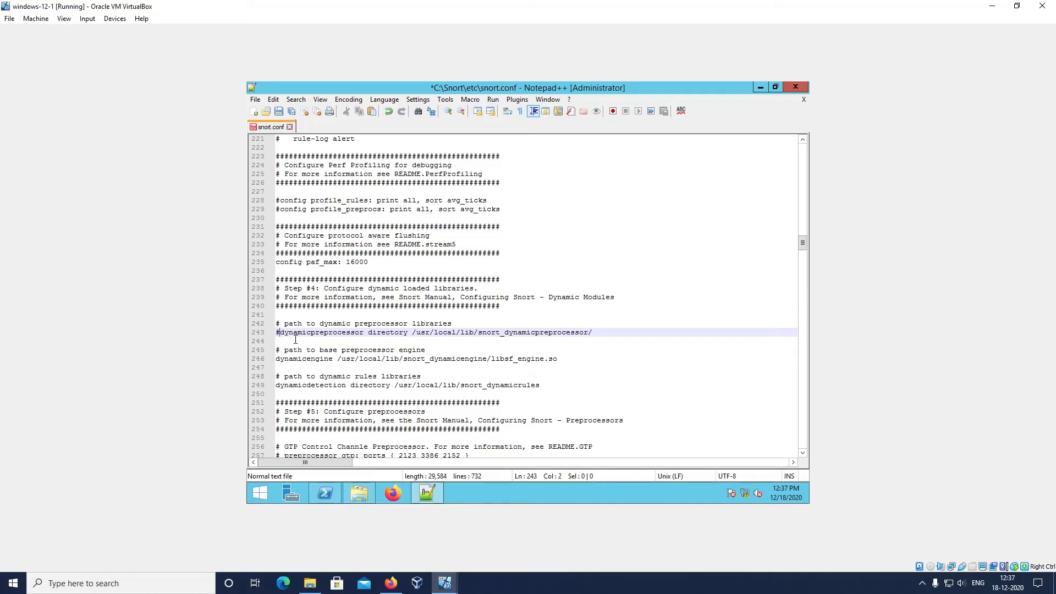
click(601, 335)
key(Return)
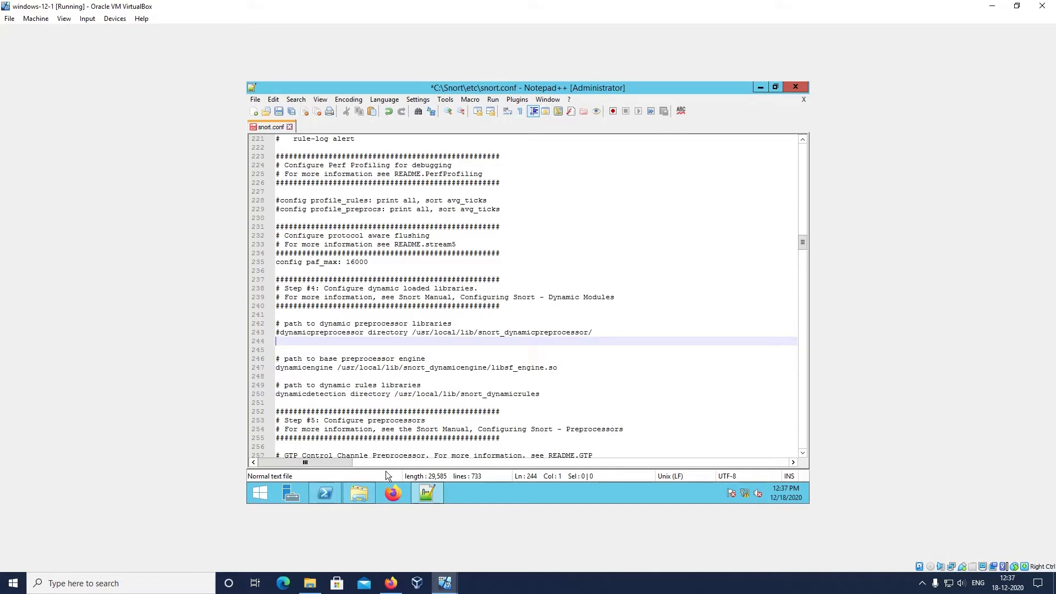
Look through the C: drive and the Downloads folder in File Explorer, and return to the desktop
click(358, 494)
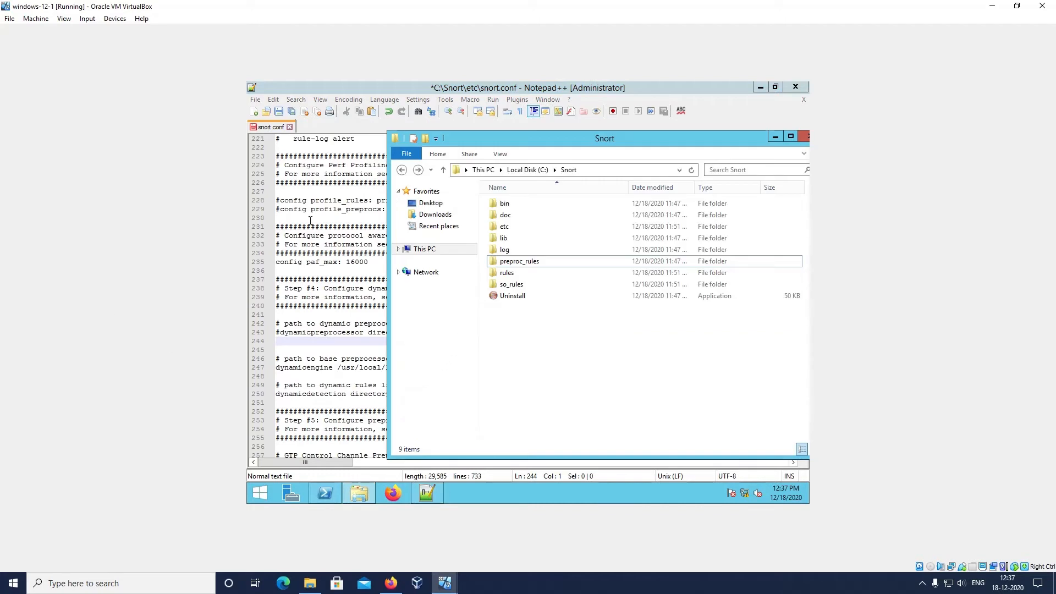
click(402, 170)
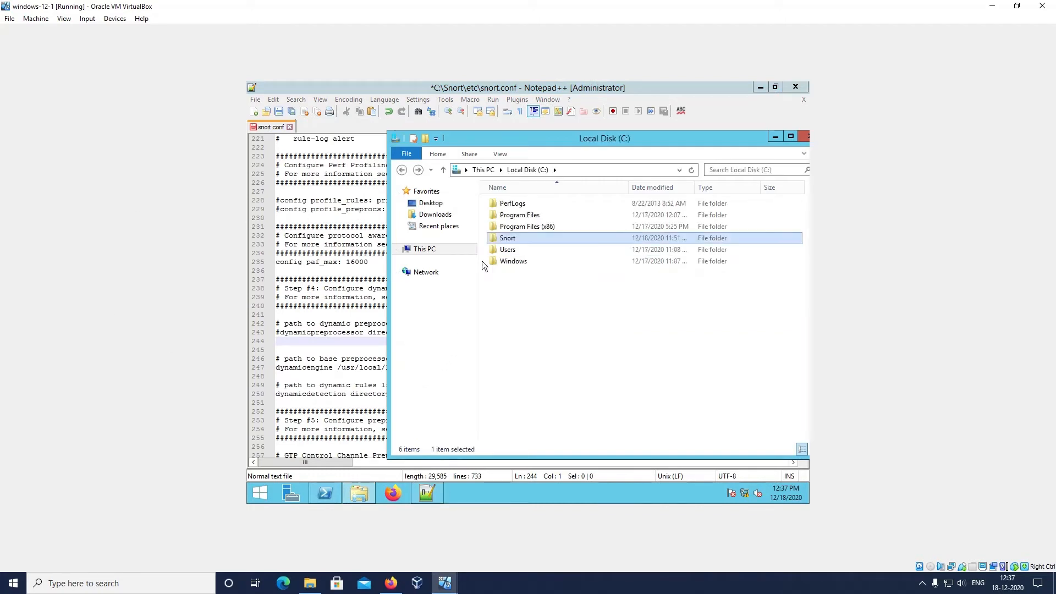
click(450, 215)
click(402, 170)
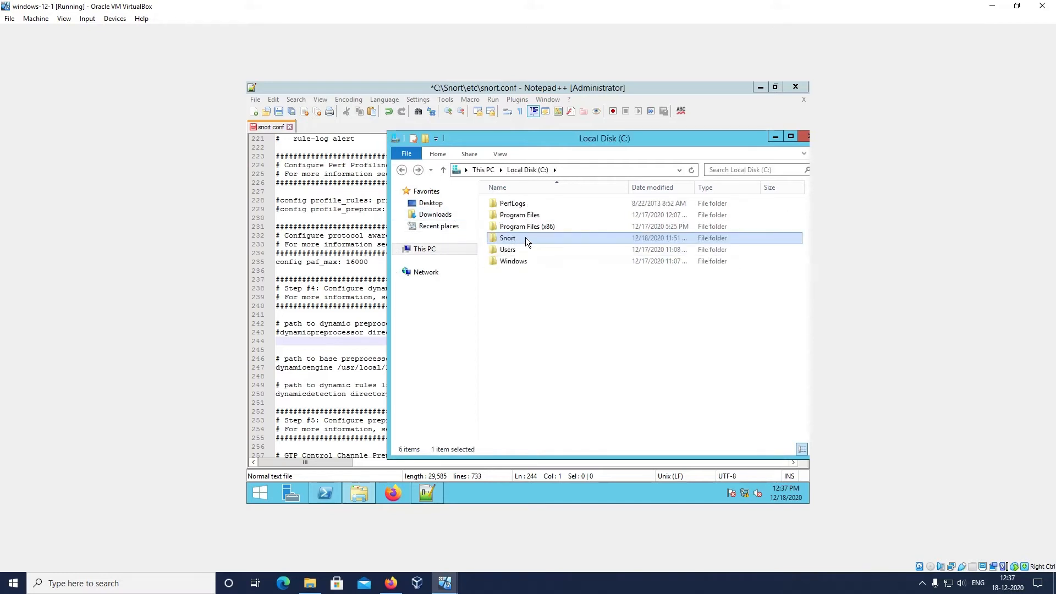
click(454, 215)
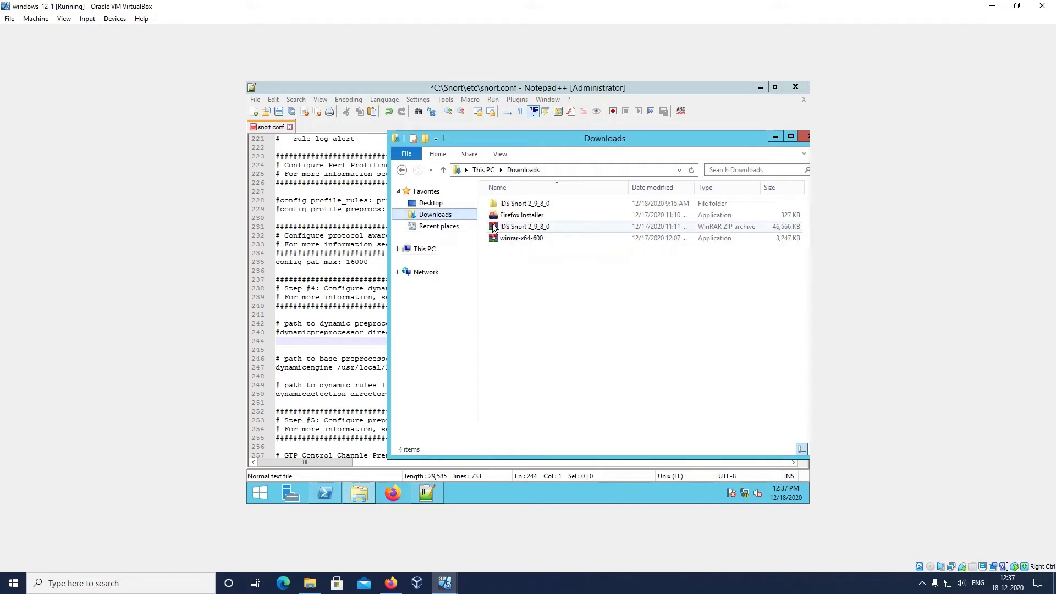
click(774, 138)
click(759, 87)
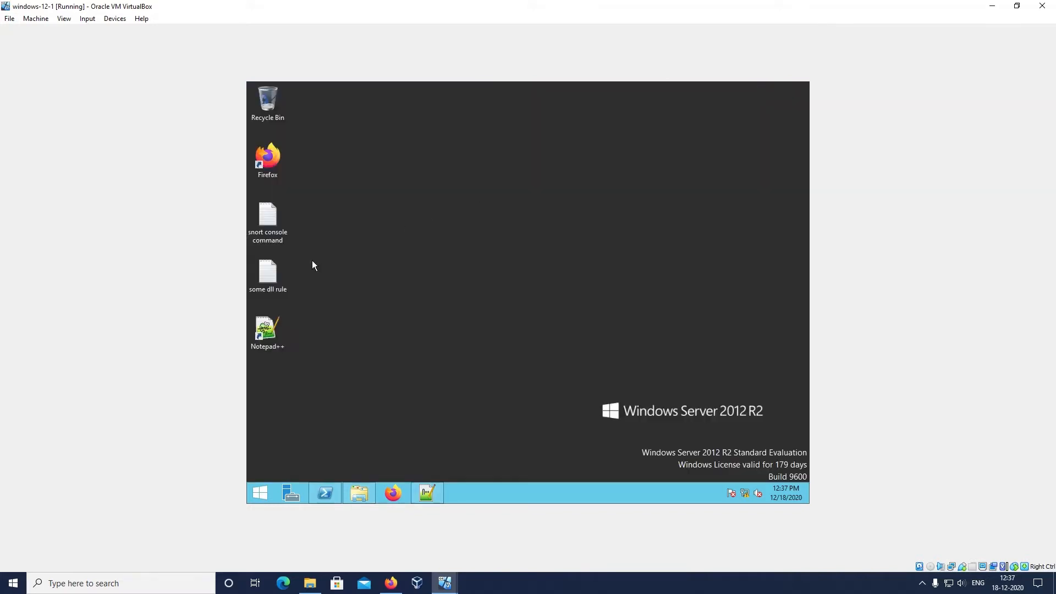
Open the desktop text file "some dll rule" for editing in Notepad++
double_click(272, 280)
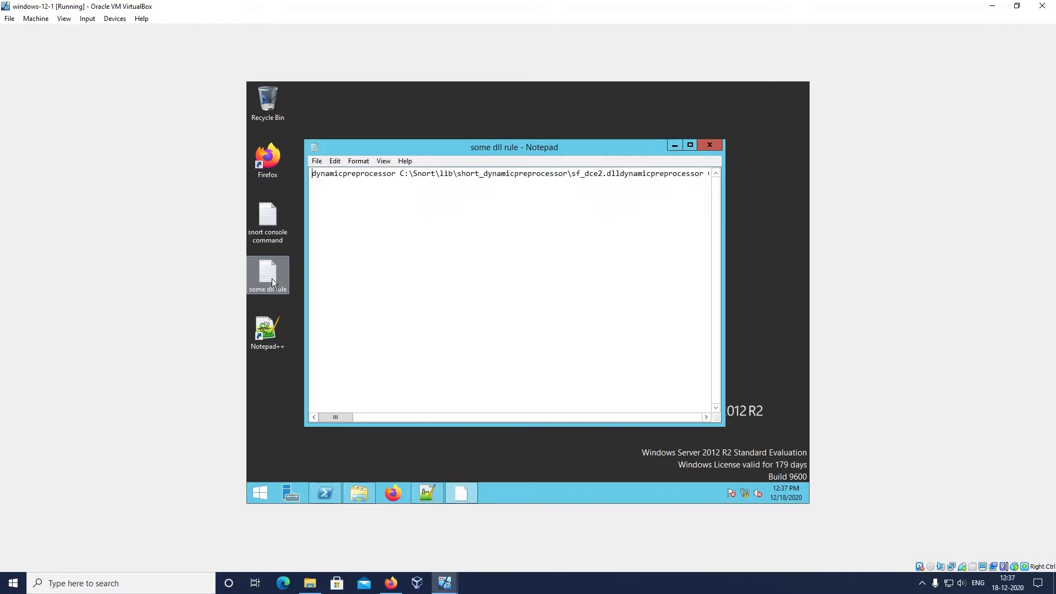
click(706, 146)
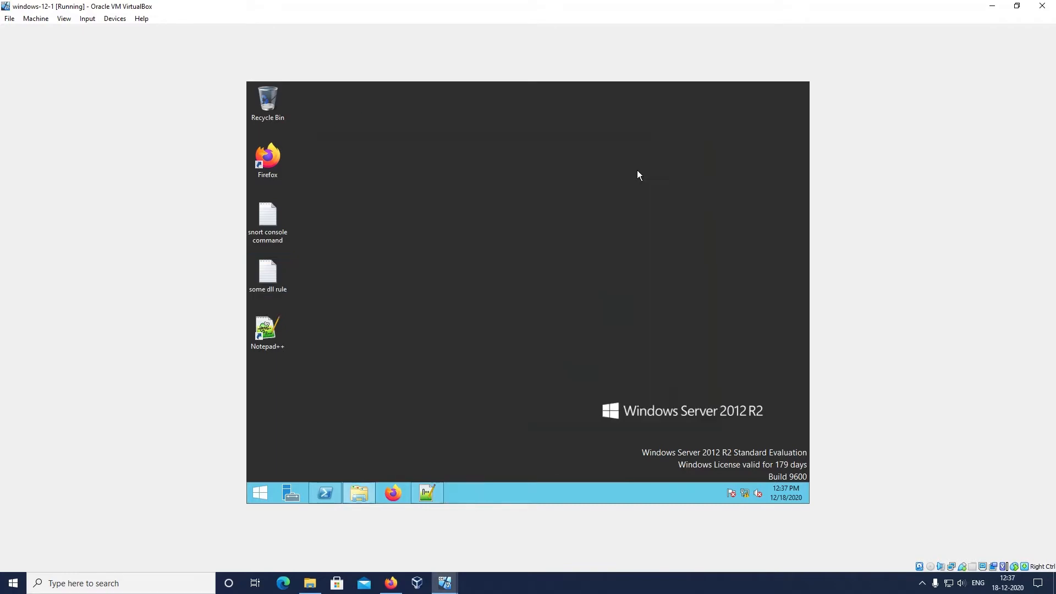
right_click(276, 273)
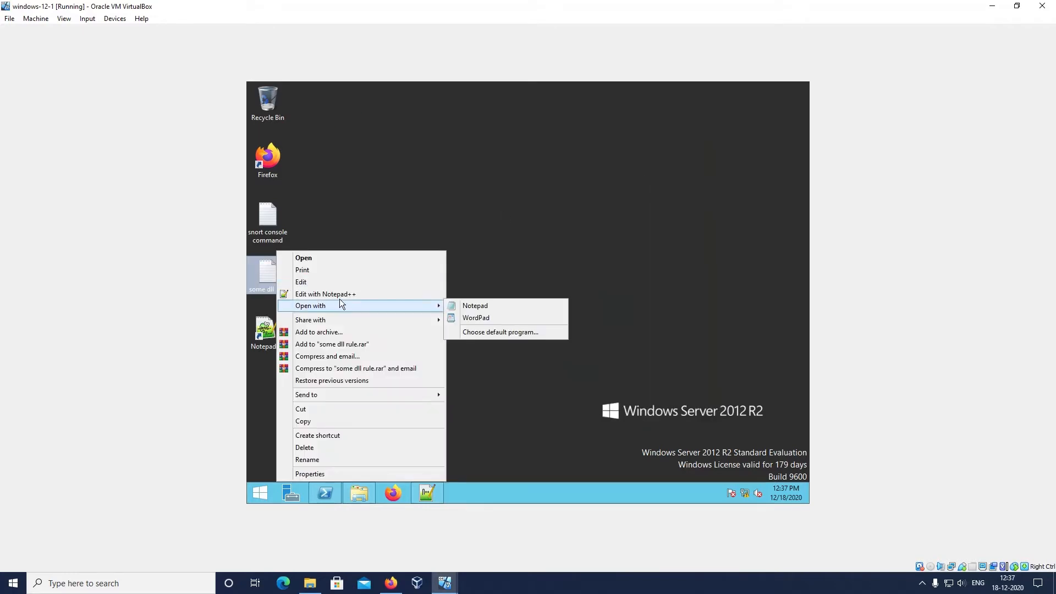
click(341, 293)
click(581, 261)
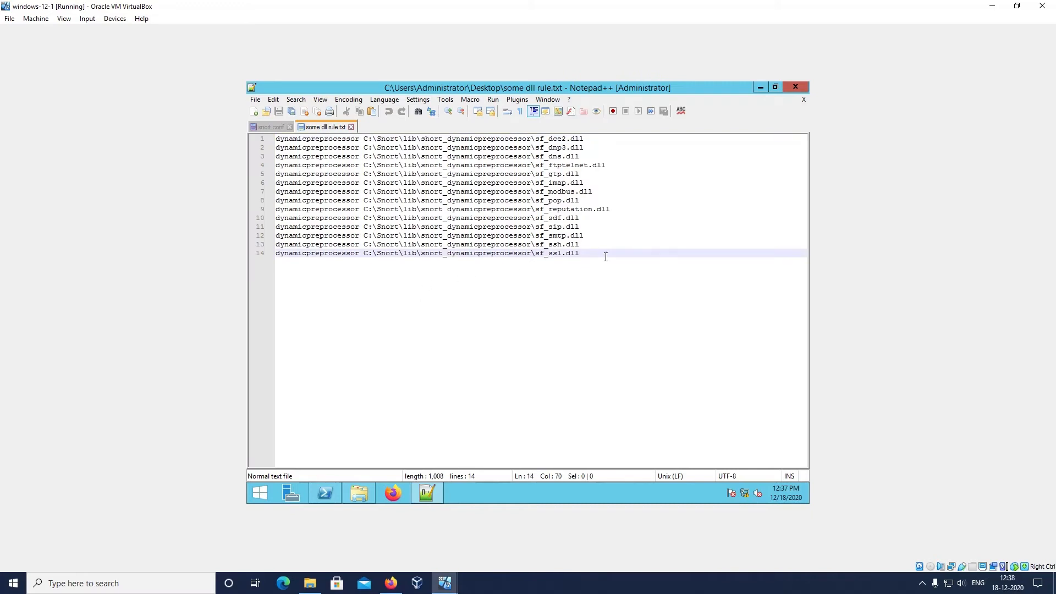
Copy all dynamicpreprocessor lines, sf_dce2.dll through sf_ssl.dll, into snort.conf on the empty line below the commented-out dynamicpreprocessor directory
drag(603, 254, 275, 138)
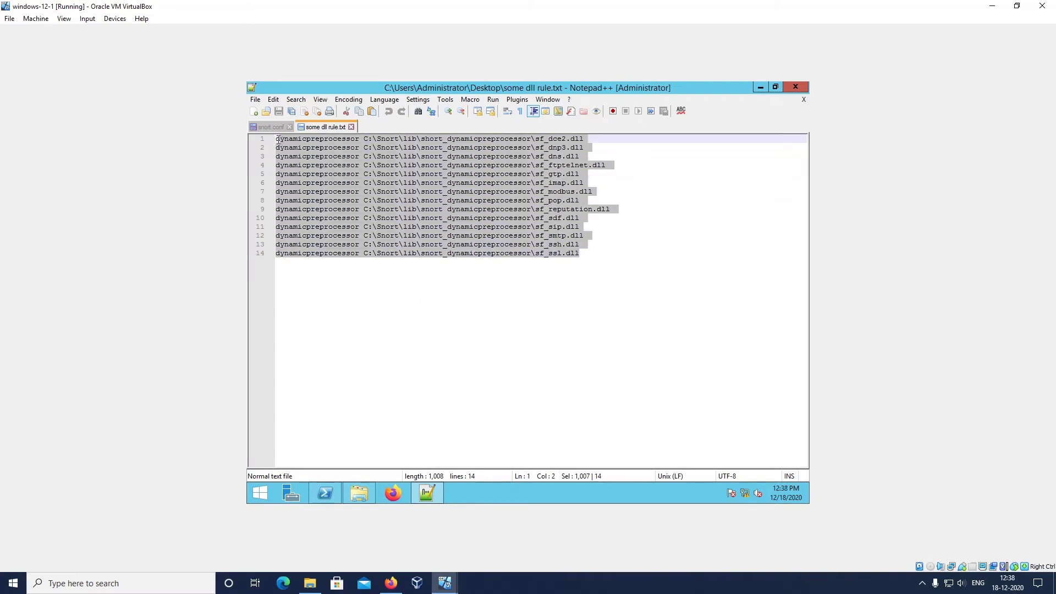
right_click(348, 171)
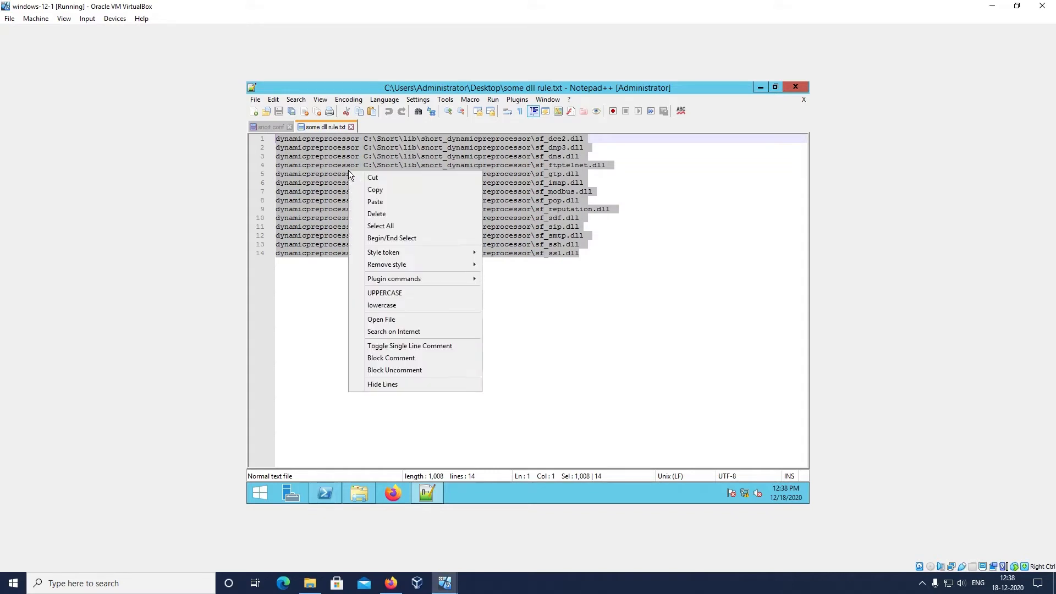
click(395, 190)
click(760, 87)
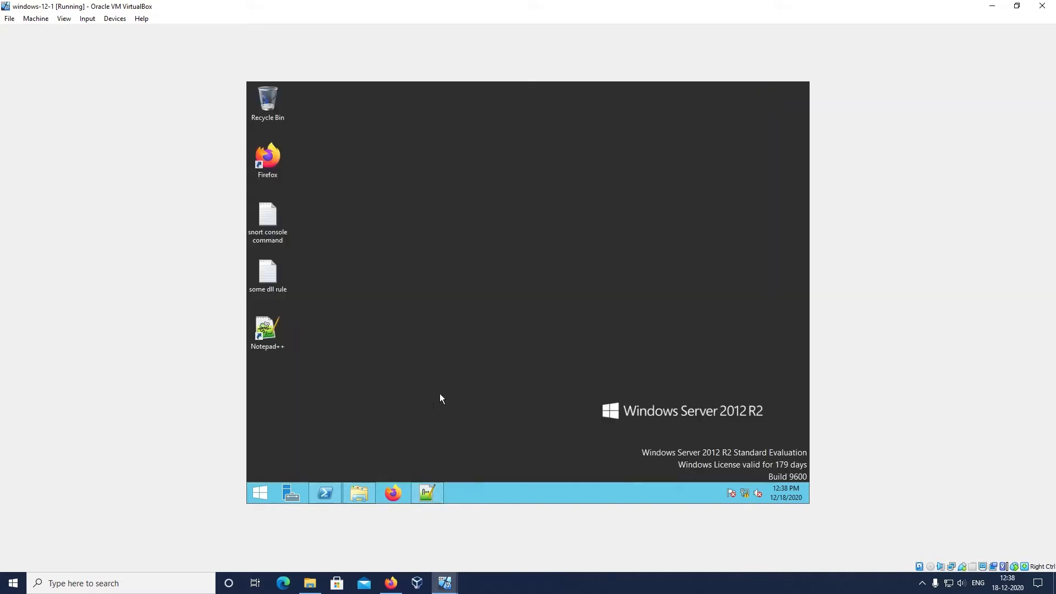
click(427, 493)
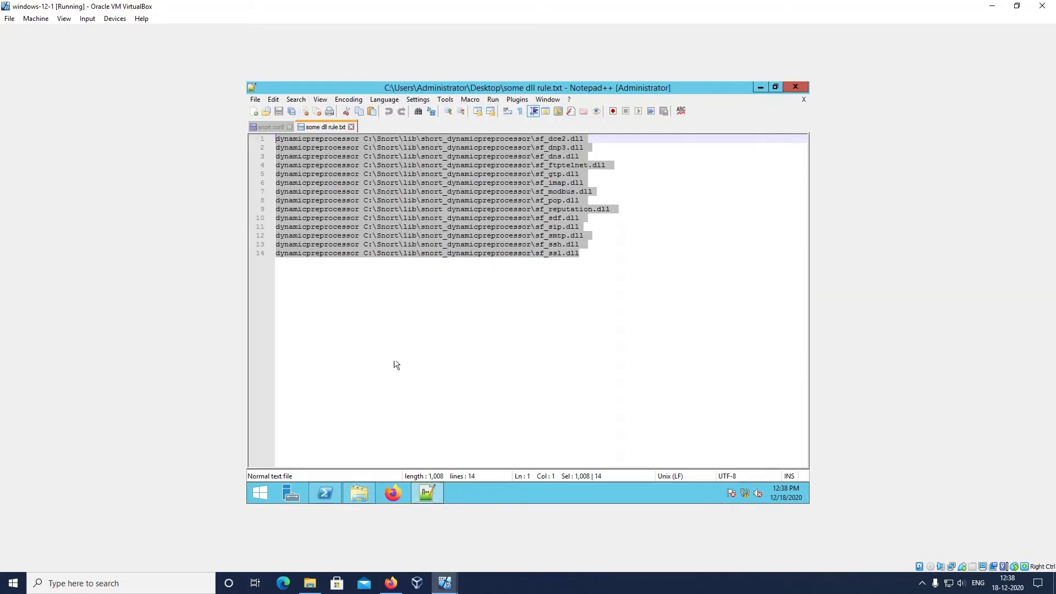
click(272, 127)
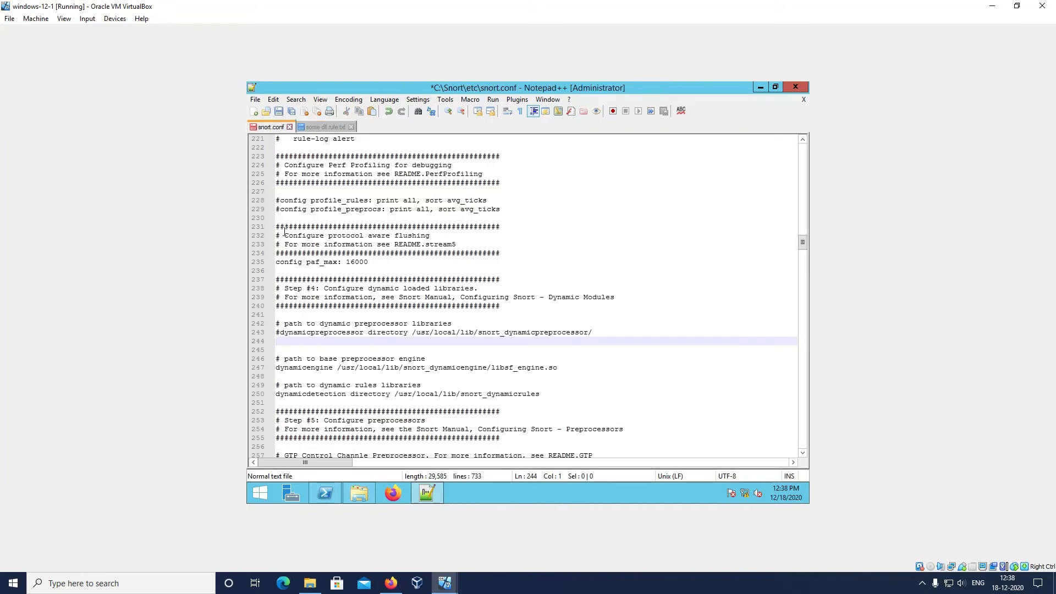
right_click(291, 340)
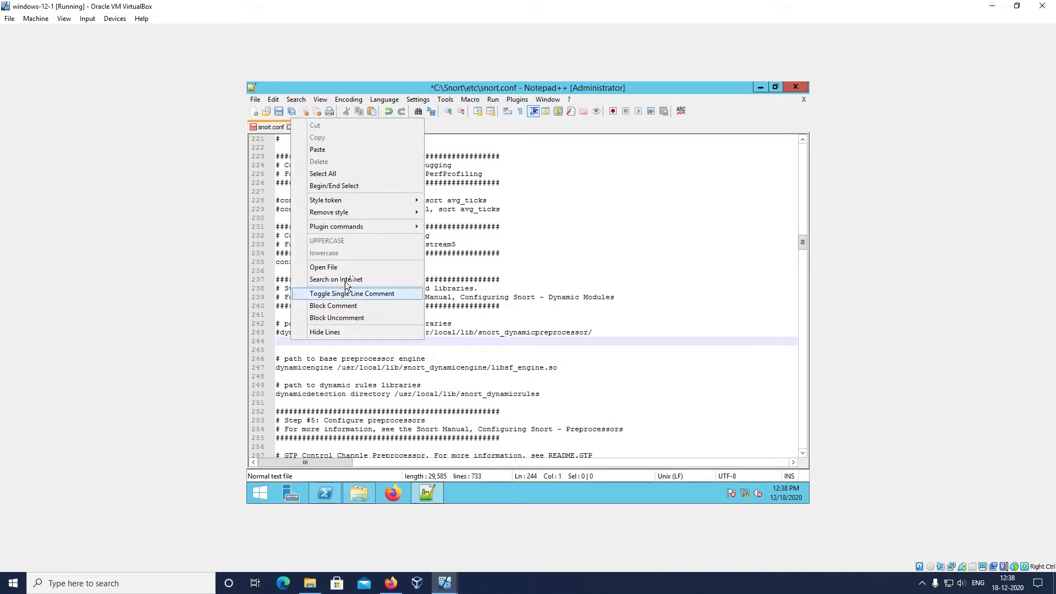
click(352, 151)
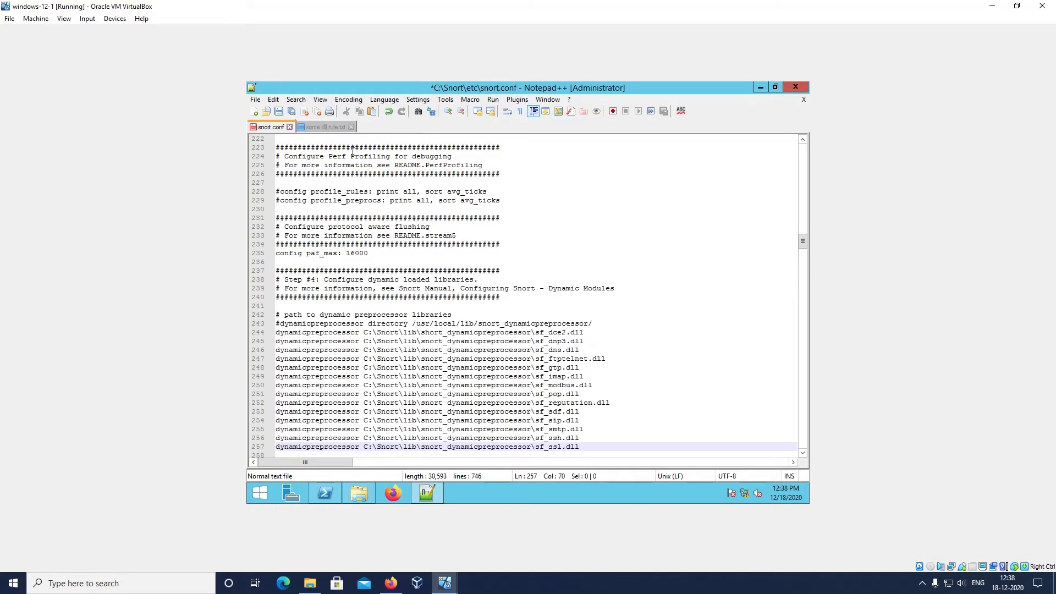
scroll(554, 400, down, 1)
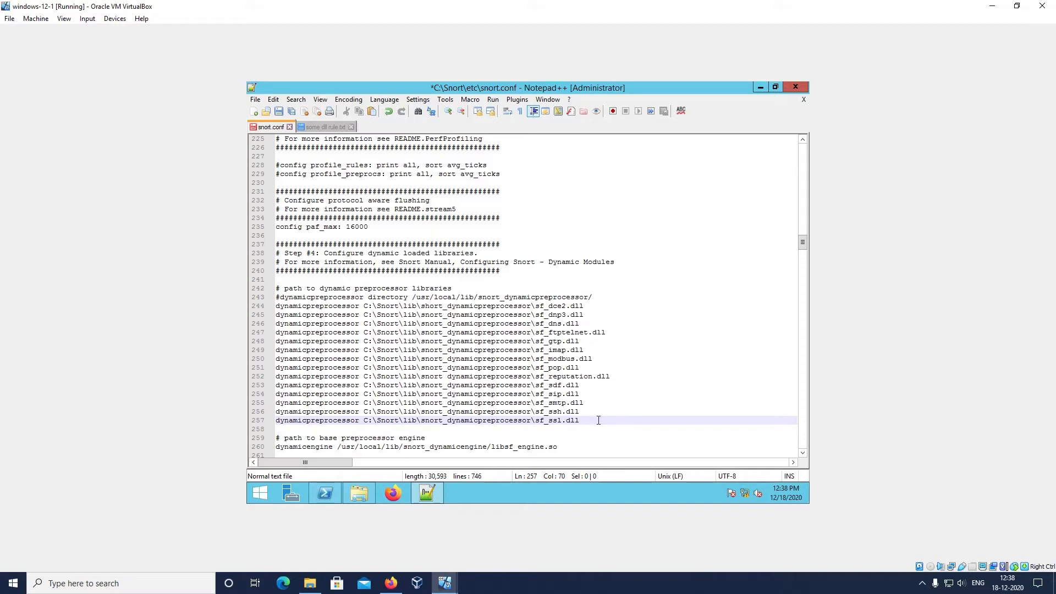
Examine the rule files in C:\Snort\rules in File Explorer, and return to snort.conf
click(359, 494)
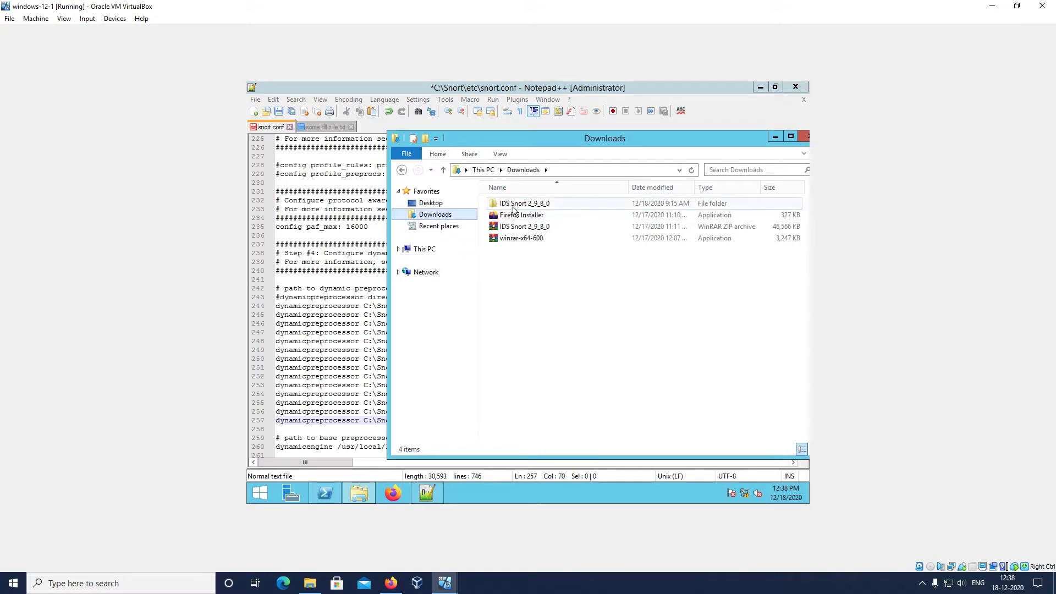
click(426, 250)
double_click(531, 322)
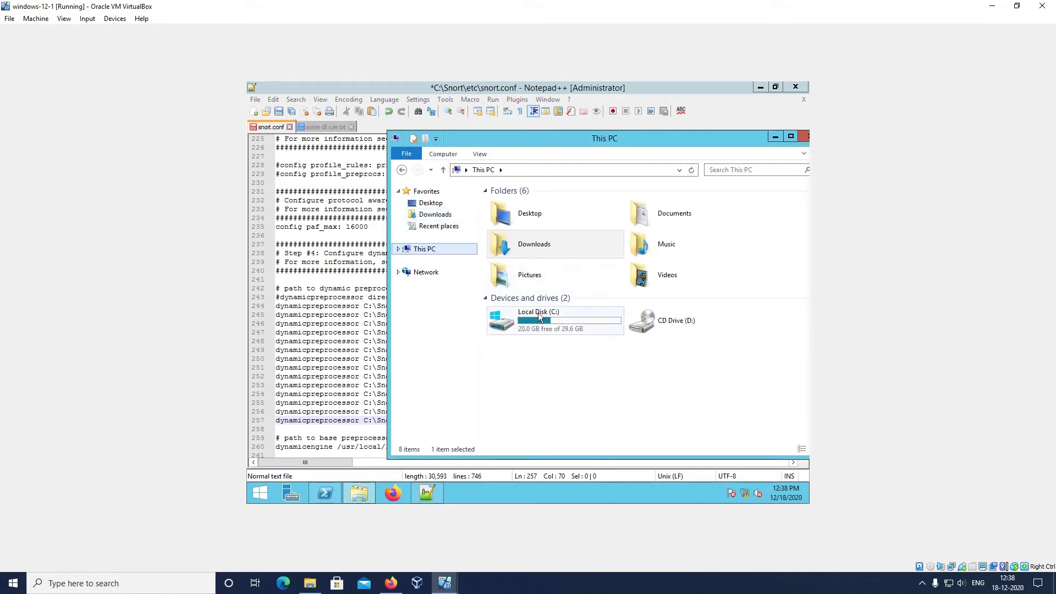
double_click(522, 239)
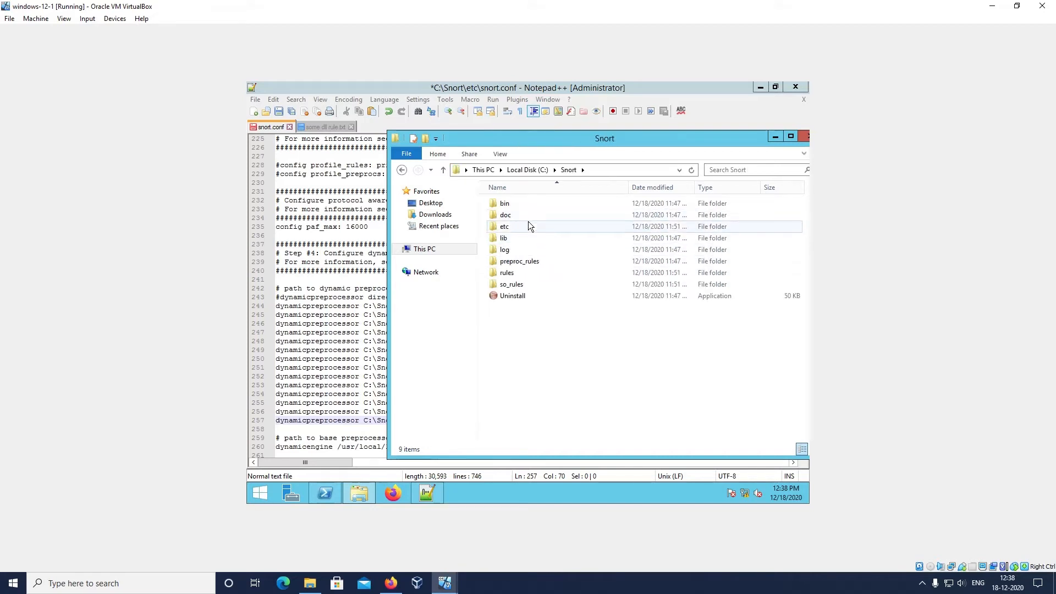
double_click(539, 276)
scroll(550, 281, down, 13)
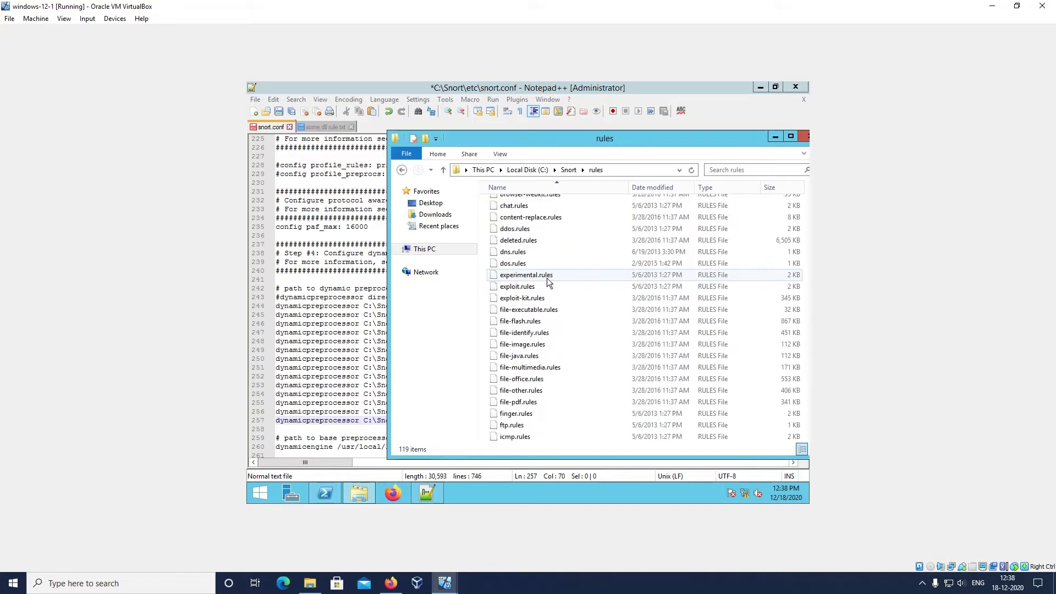
scroll(554, 285, down, 19)
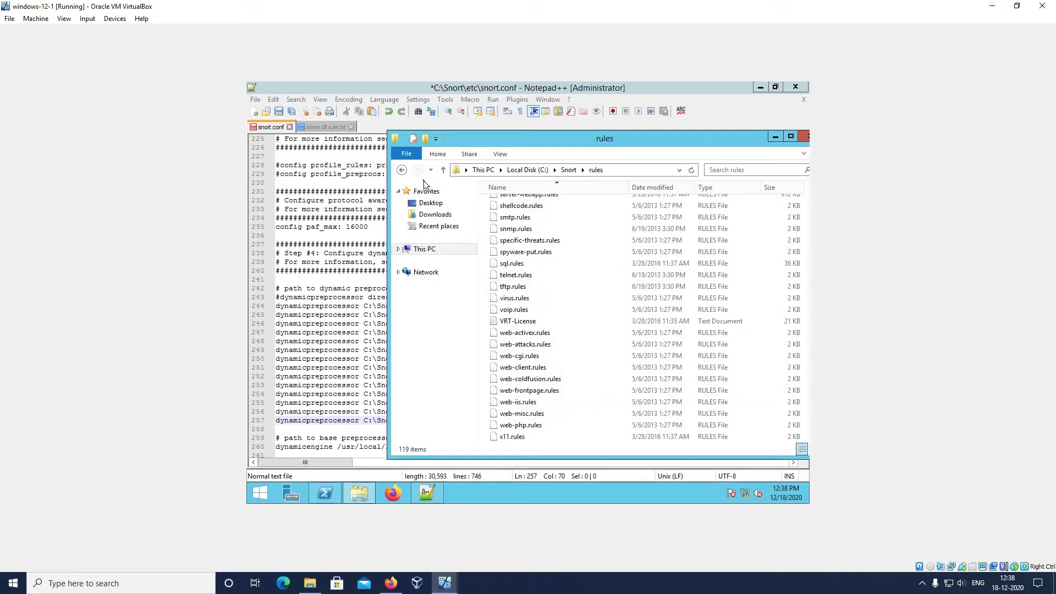
click(402, 169)
click(775, 136)
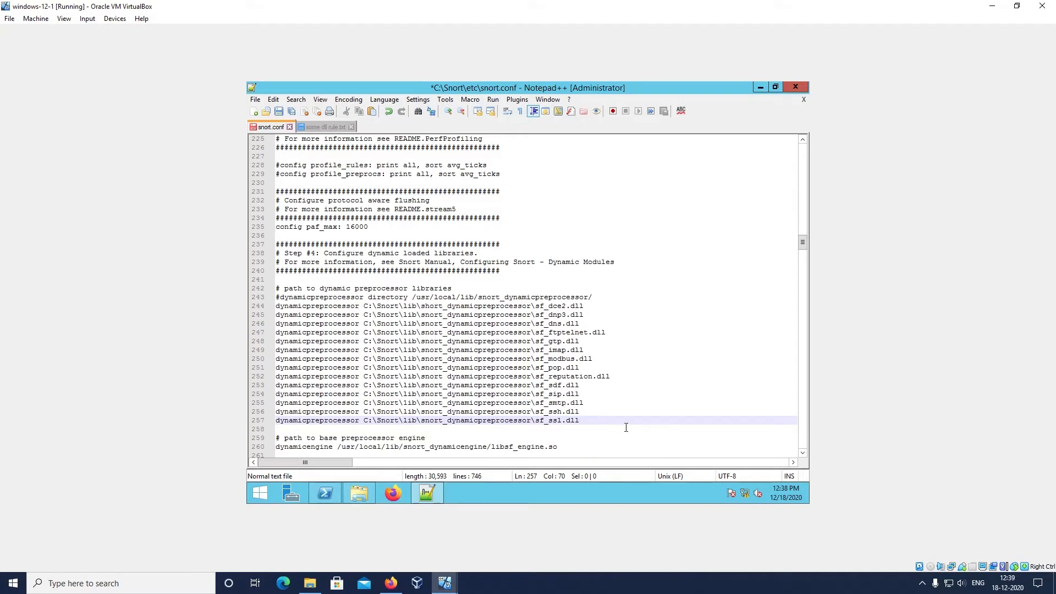
Select the path /usr/local/lib/snort_dynamicengine/libsf_engine.so on the dynamicengine line of snort.conf
scroll(616, 422, down, 1)
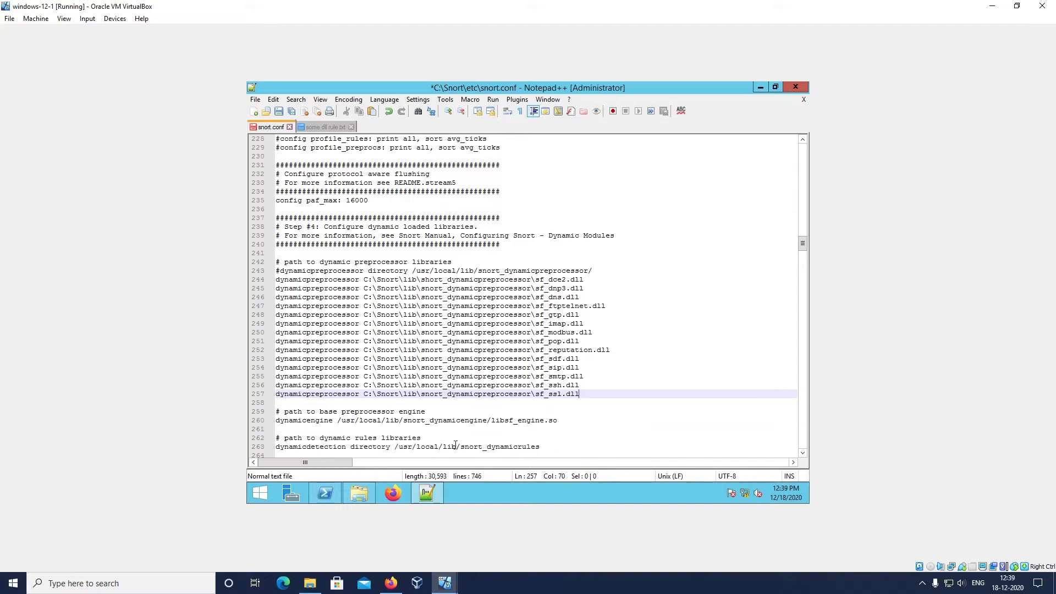
text(+)
drag(561, 422, 339, 423)
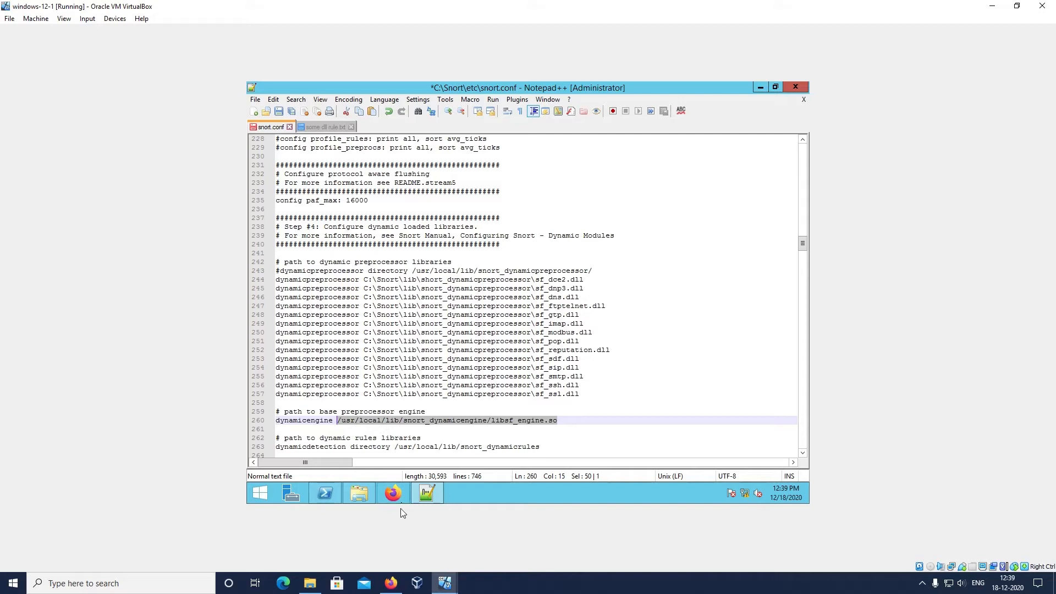
Look through the preproc_rules, so_rules and rules folders in C:\Snort in File Explorer for the engine library
click(359, 494)
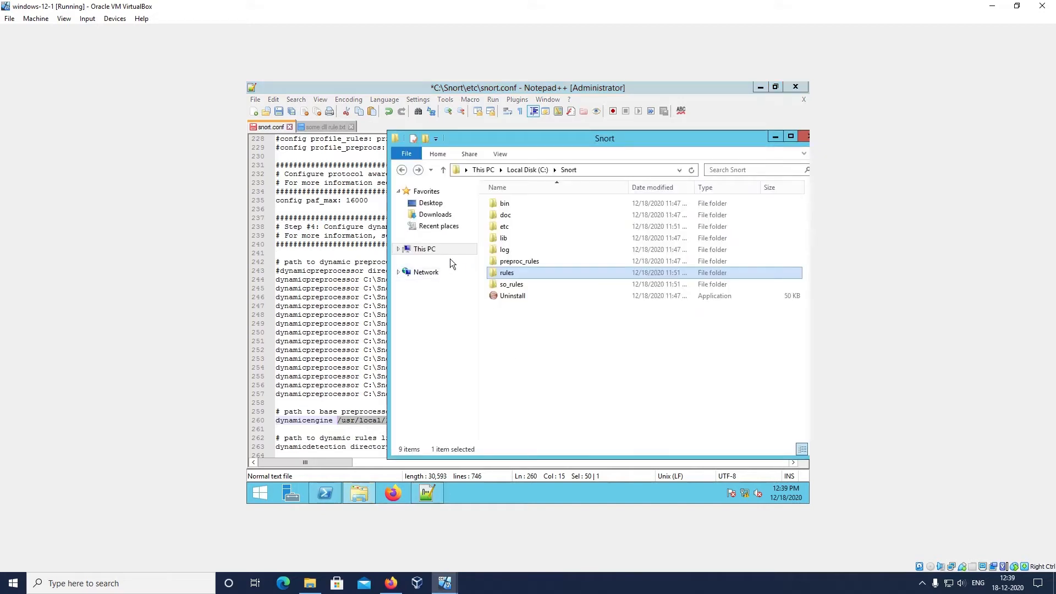
click(569, 170)
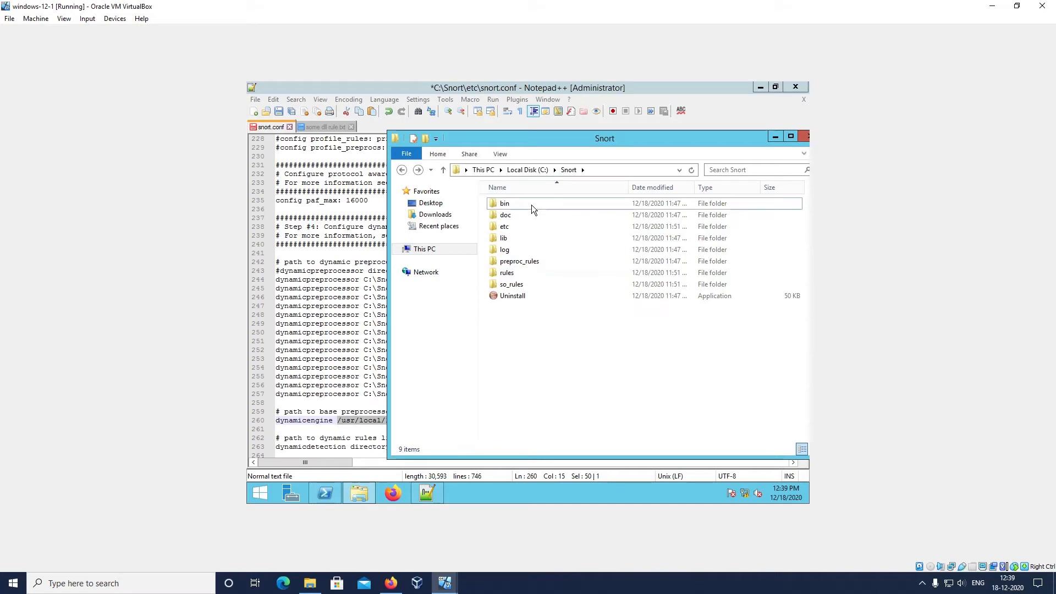
double_click(530, 265)
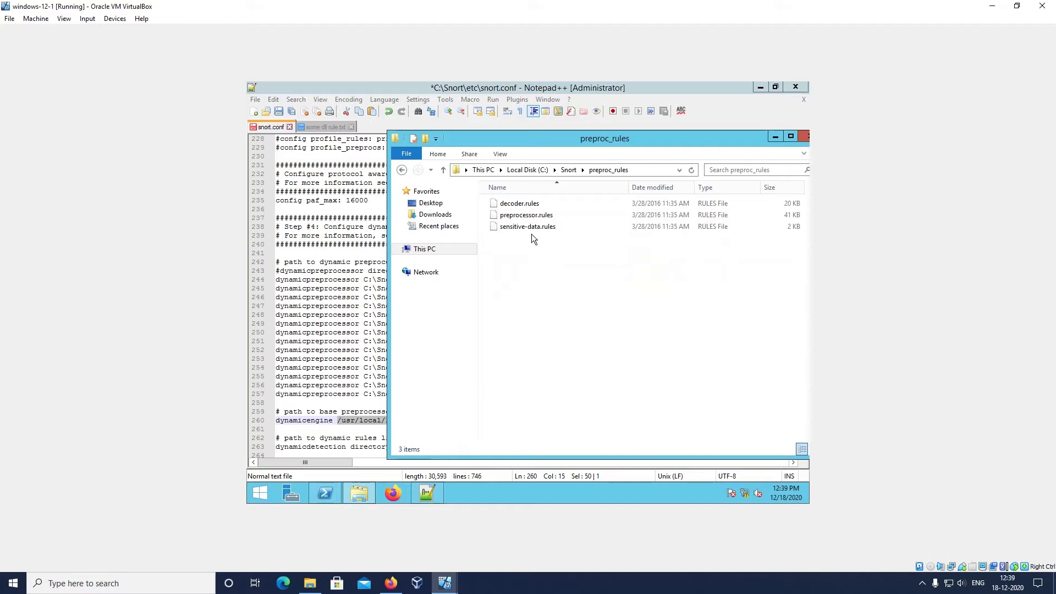
click(401, 168)
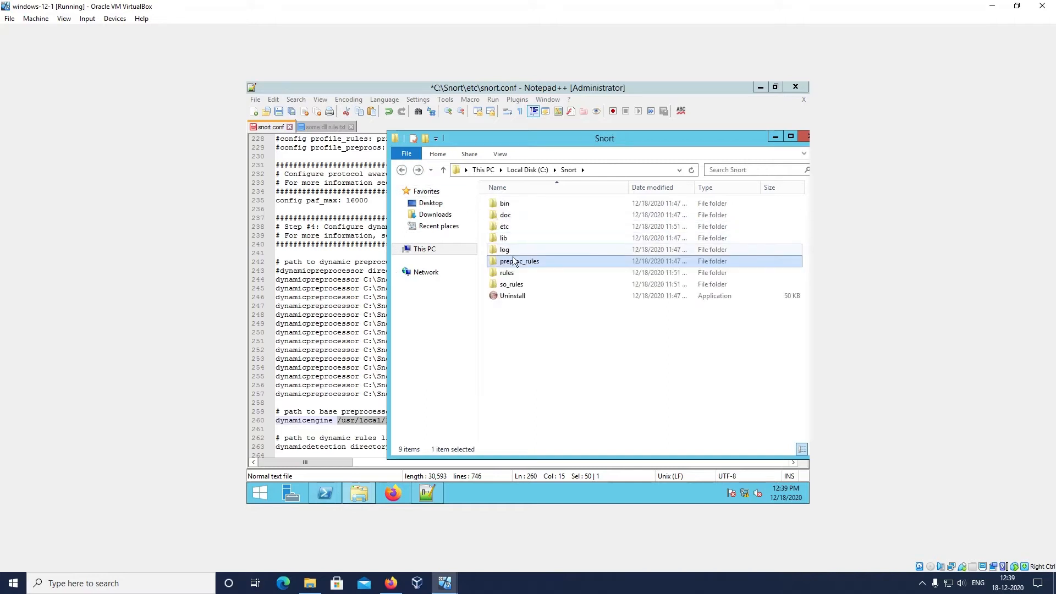
double_click(525, 284)
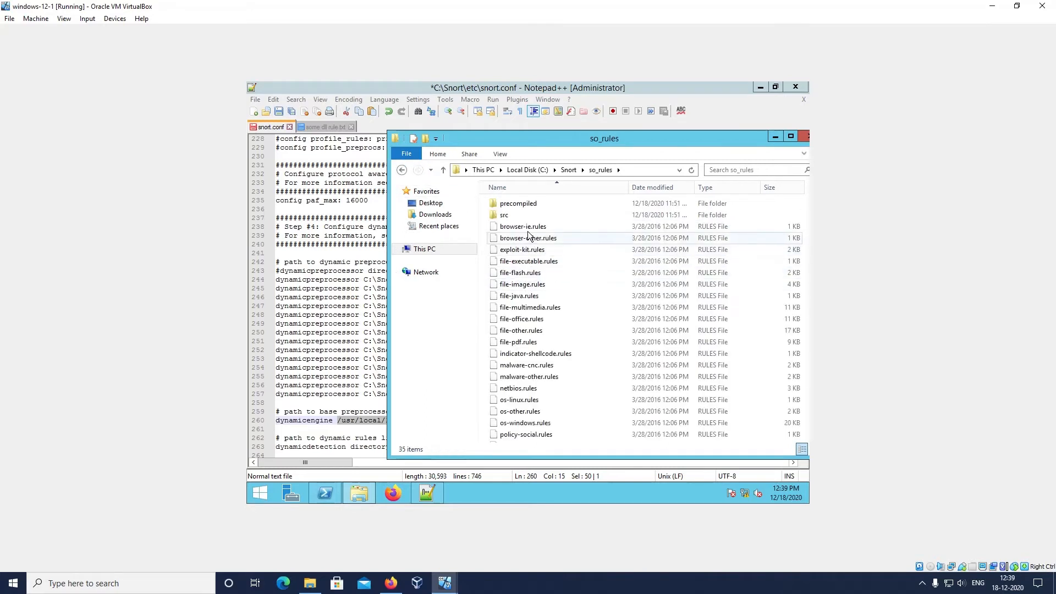
key(BackSpace)
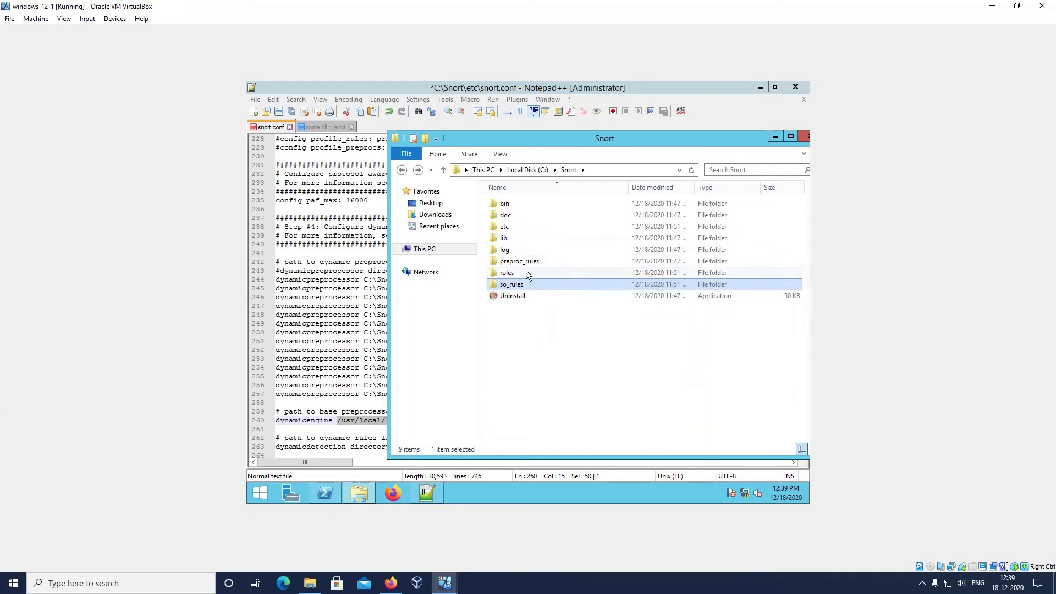
double_click(526, 271)
key(BackSpace)
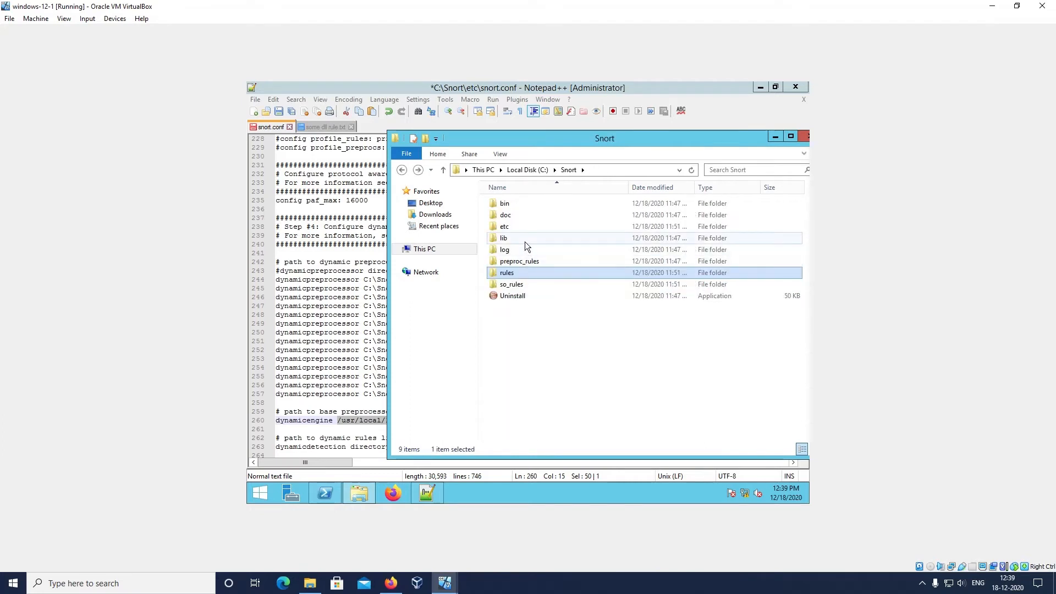
Open C:\Snort\lib\snort_dynamicengine in File Explorer, copy its folder path, and return to snort.conf
double_click(525, 242)
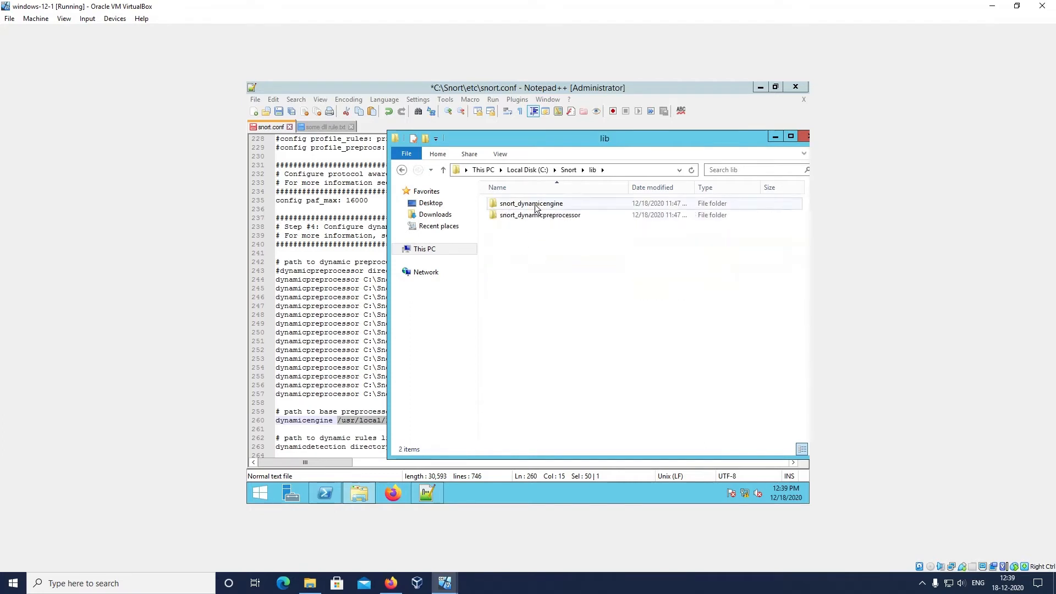
click(536, 209)
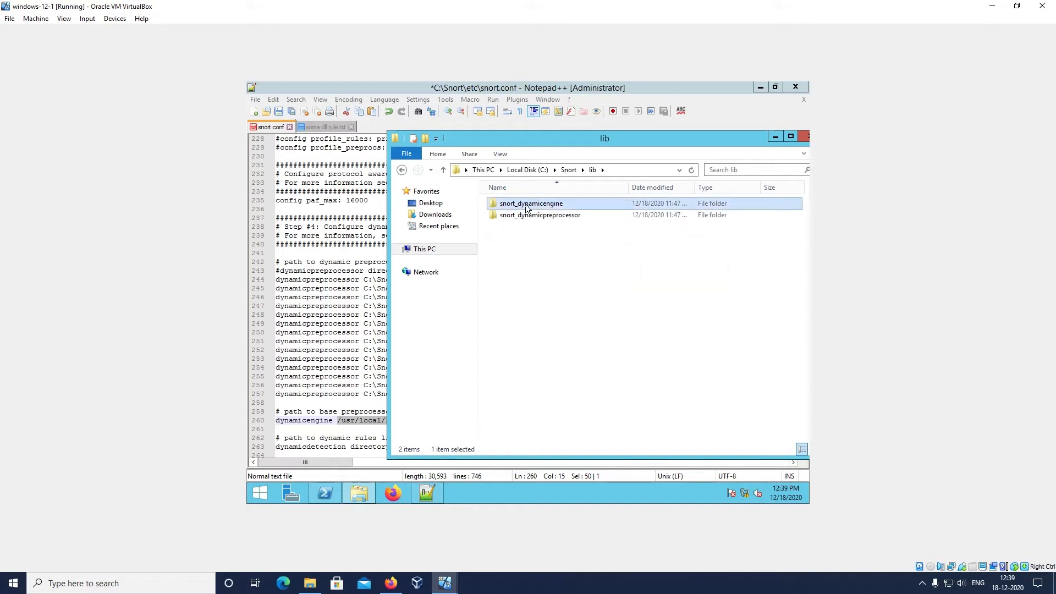
double_click(538, 209)
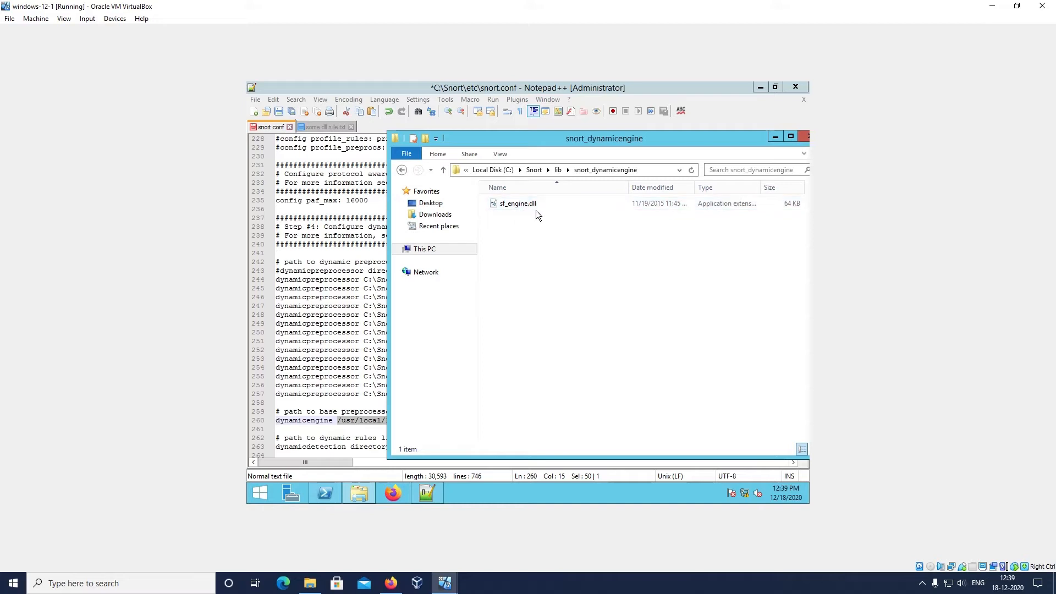
click(646, 170)
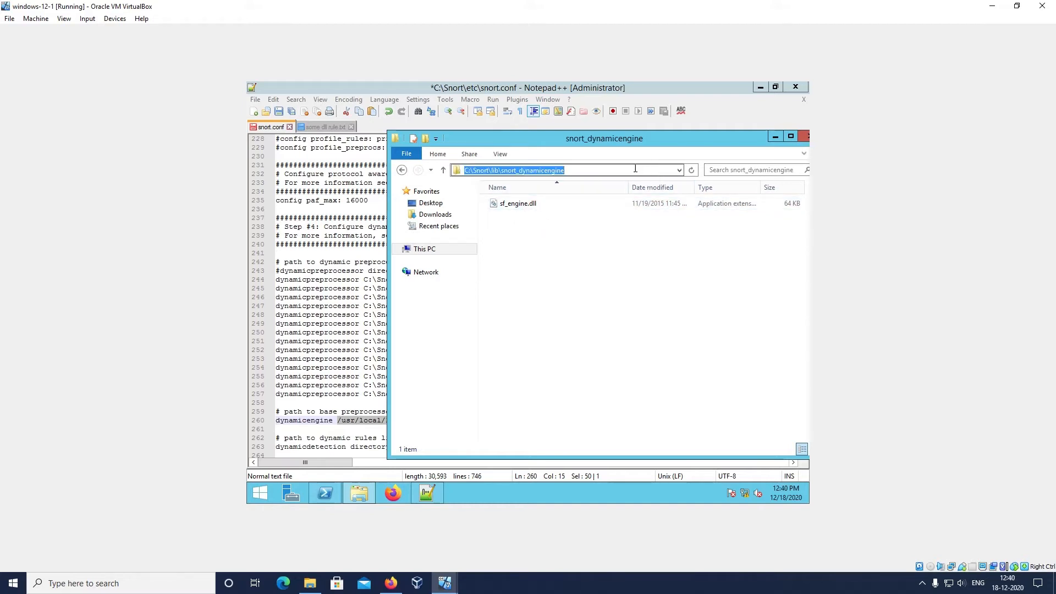
right_click(633, 166)
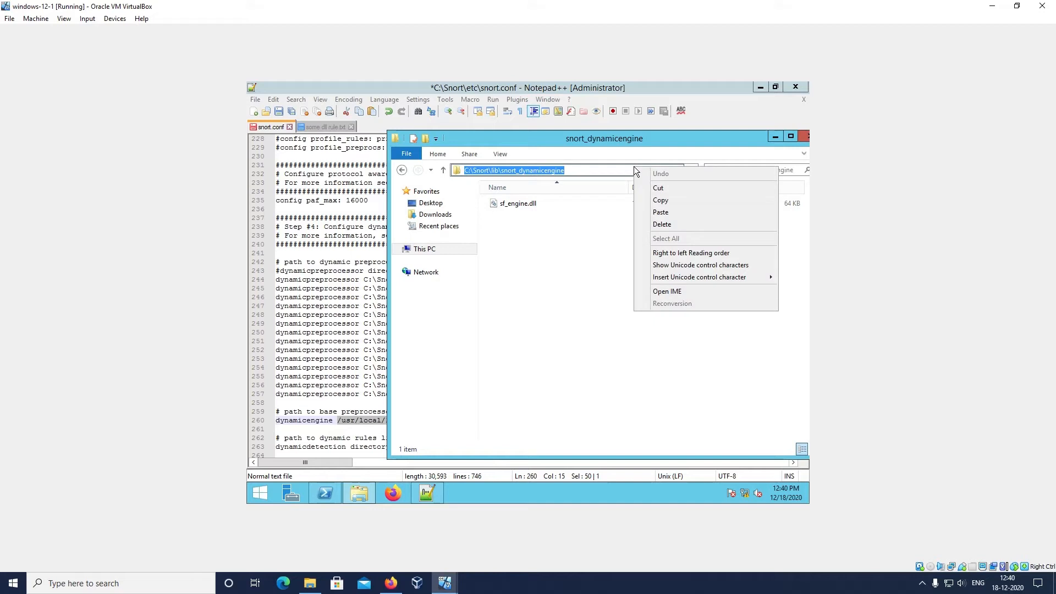
click(660, 201)
click(329, 427)
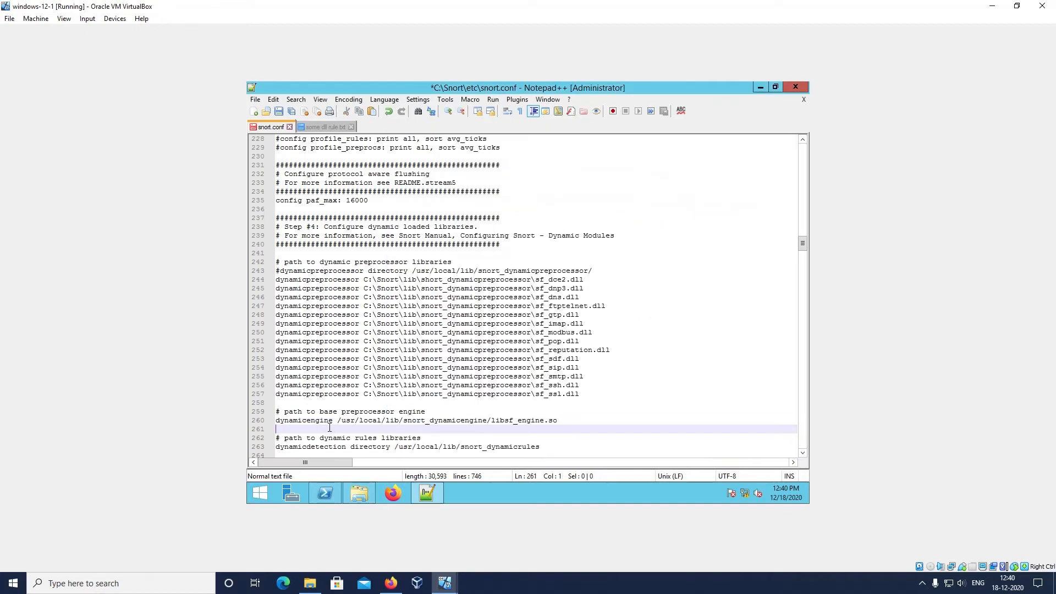
click(553, 420)
drag(552, 420, 341, 421)
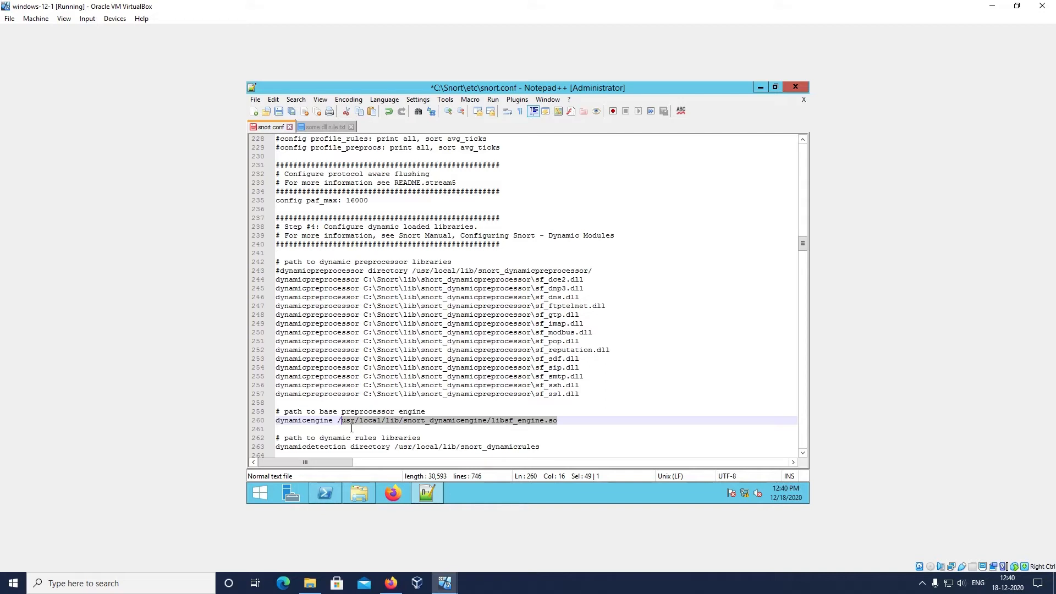
click(351, 428)
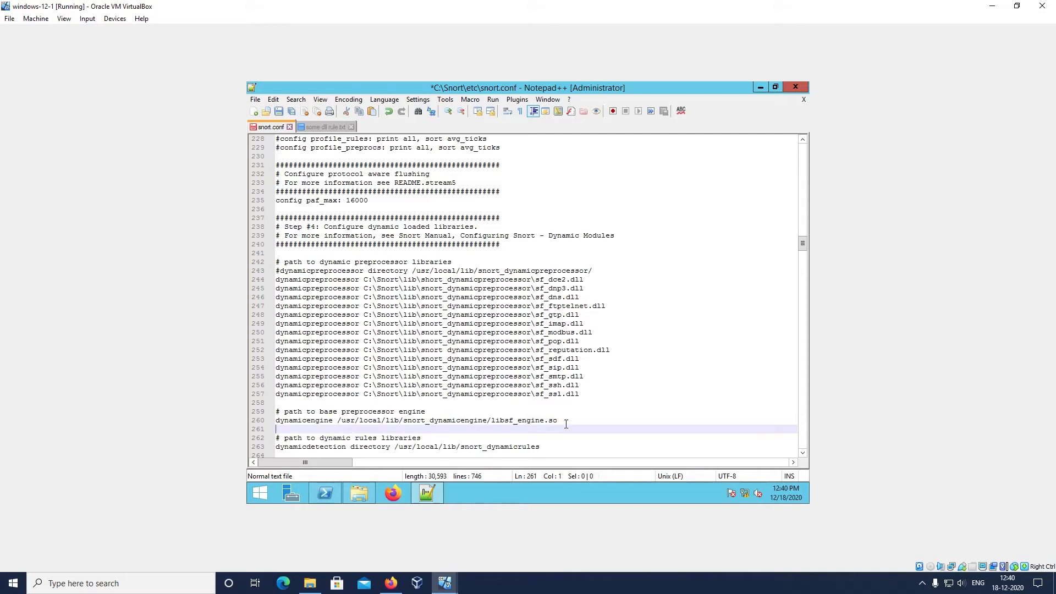
text(#)
Delete libsf_engine.so from the dynamicengine path in snort.conf and check the engine library's file name in File Explorer
drag(558, 421, 493, 421)
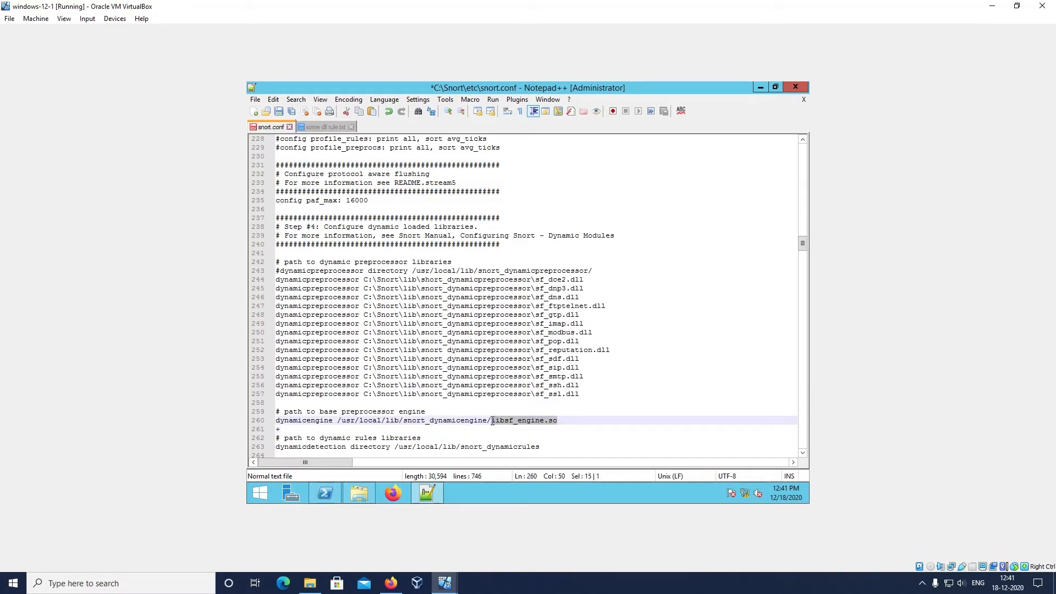
key(Delete)
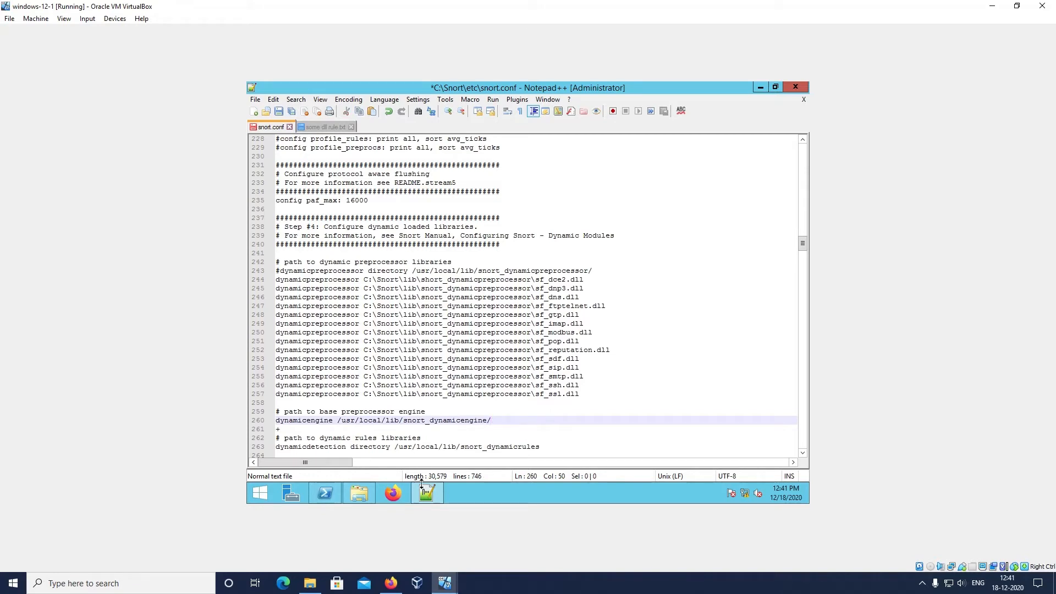
click(360, 487)
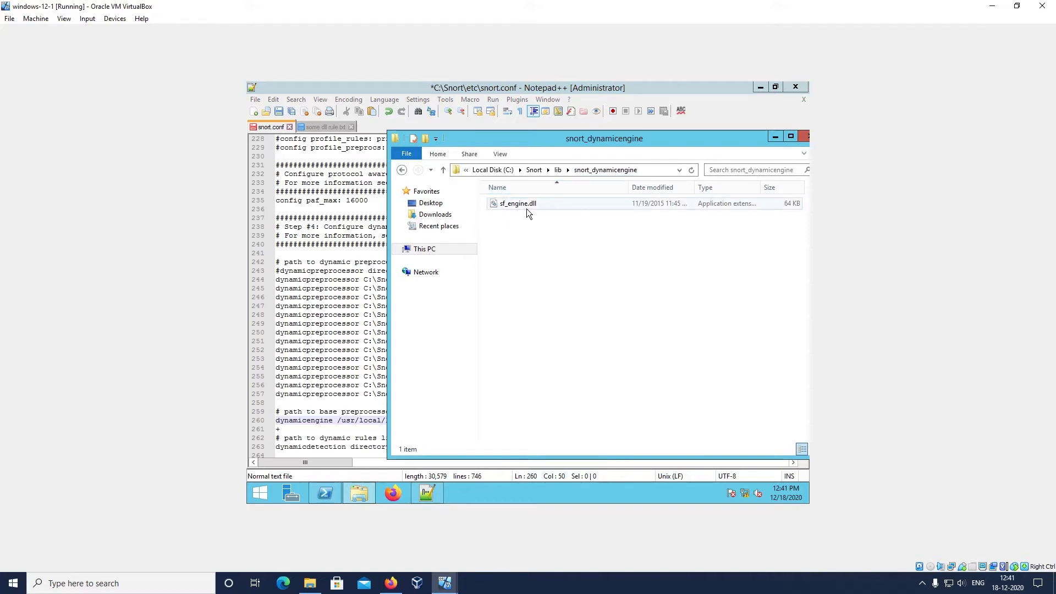
click(364, 314)
Append sf_engine.dll to the dynamicengine path, checking the file name in File Explorer, and save snort.conf
click(497, 420)
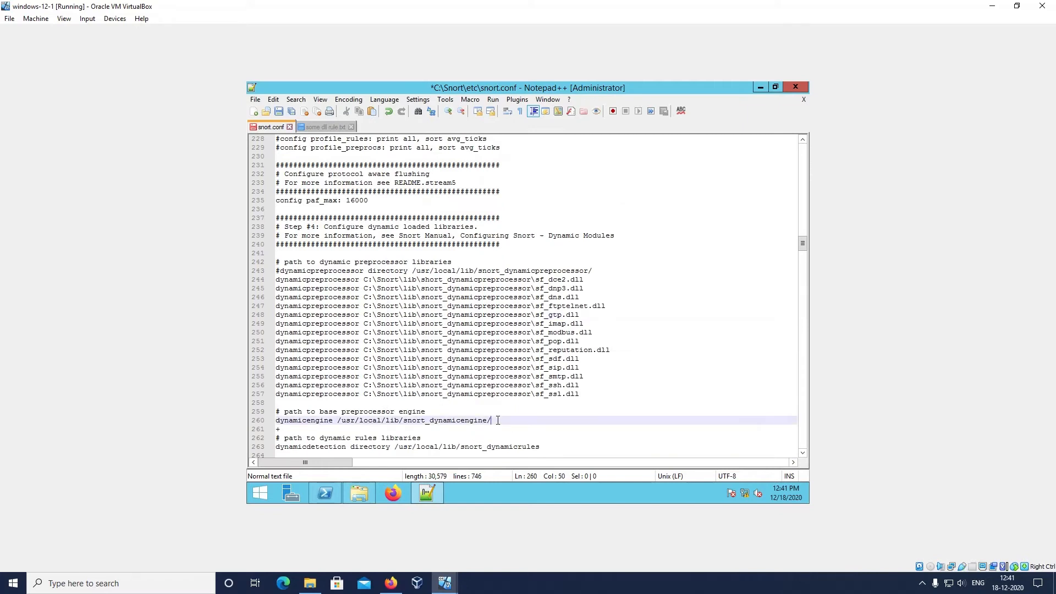
text(sf_)
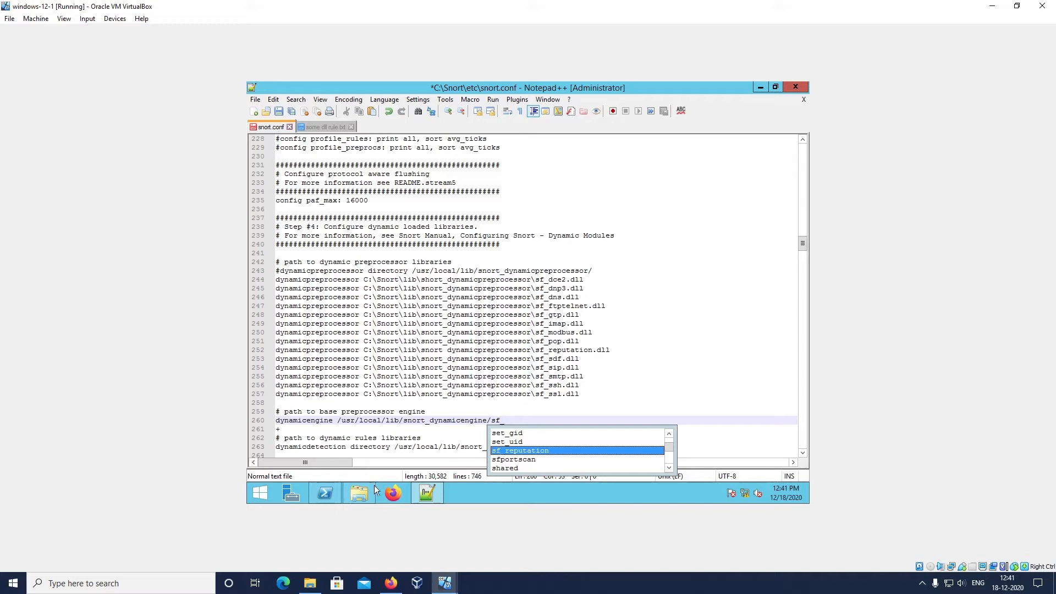
mouse_move(366, 497)
click(370, 449)
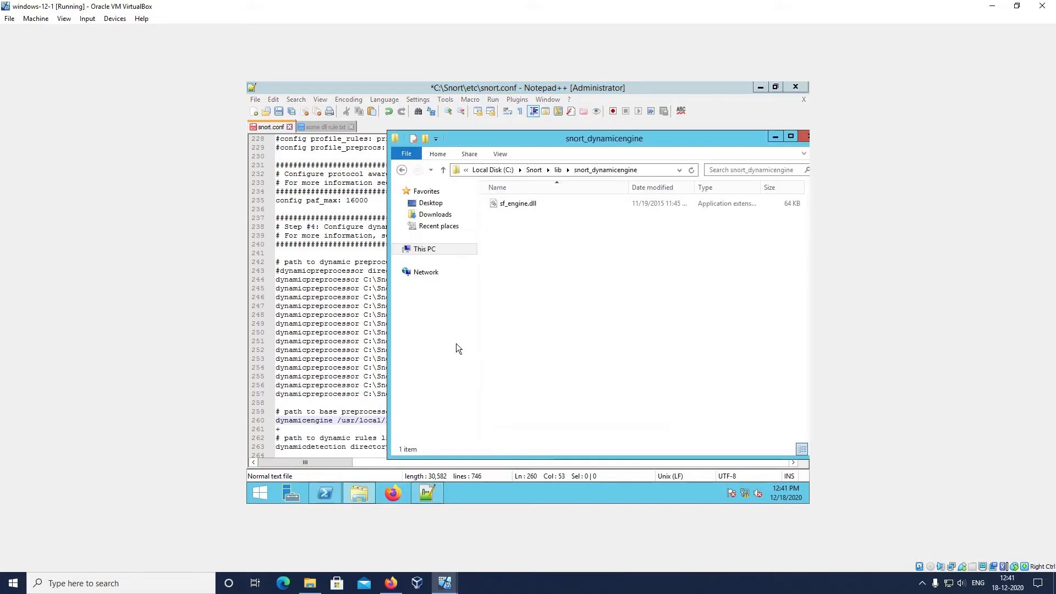
click(339, 405)
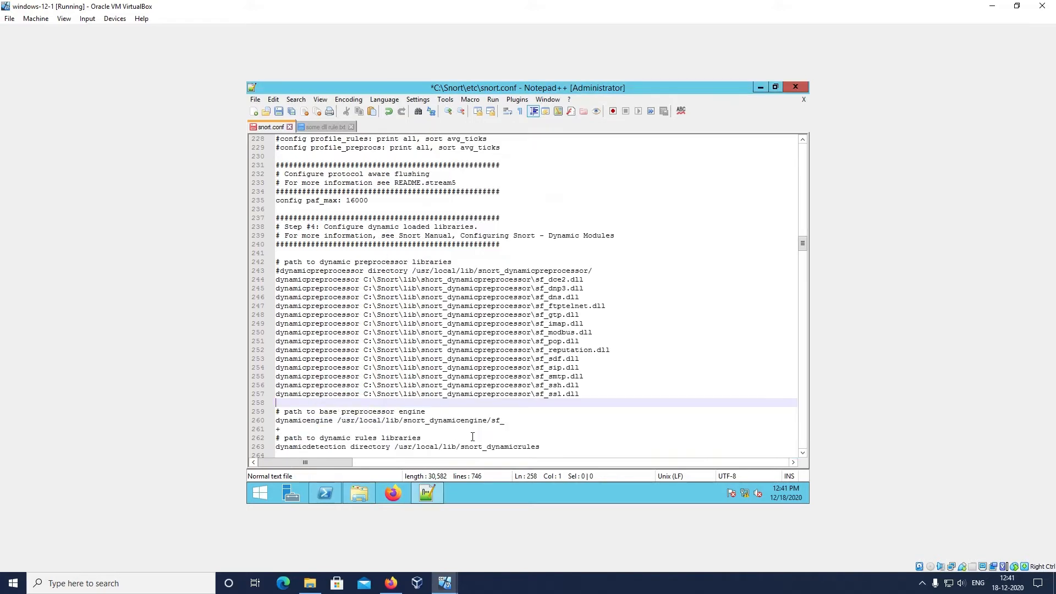
click(510, 421)
text(engine.)
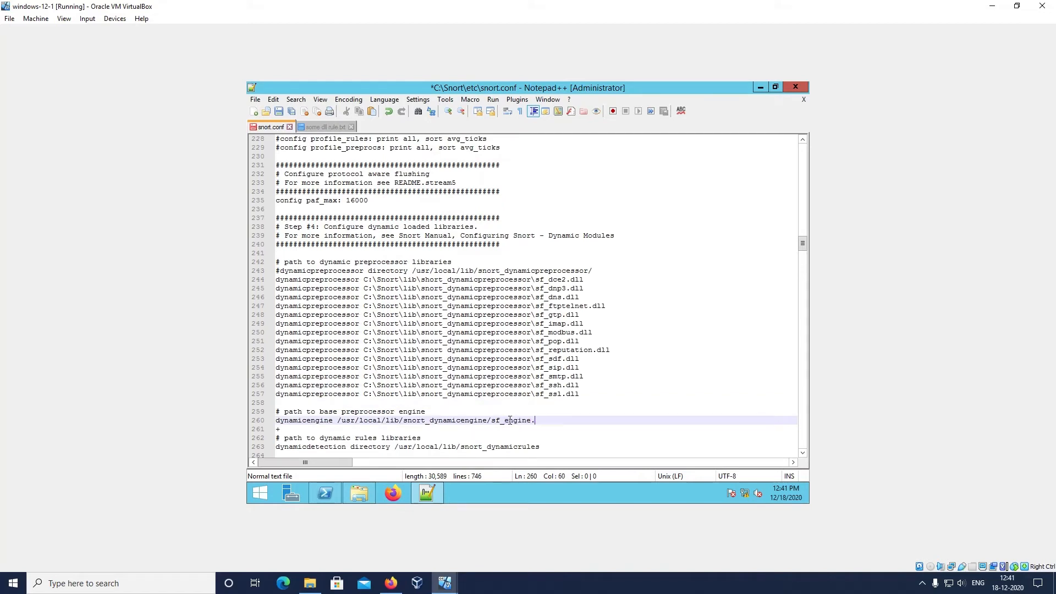
text(dll)
key(ctrl+s)
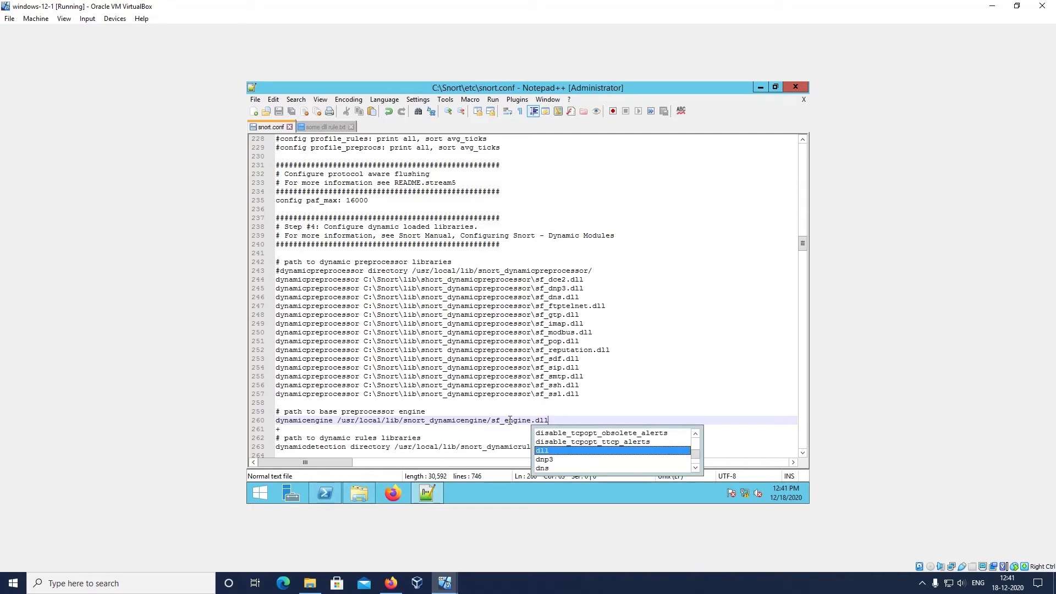
click(484, 405)
click(249, 100)
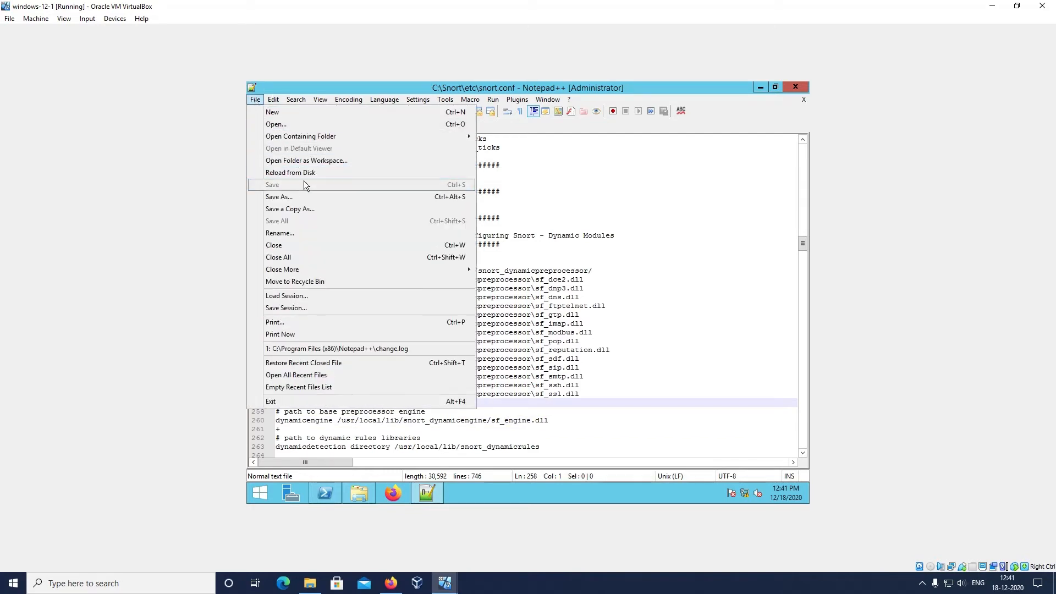
click(583, 253)
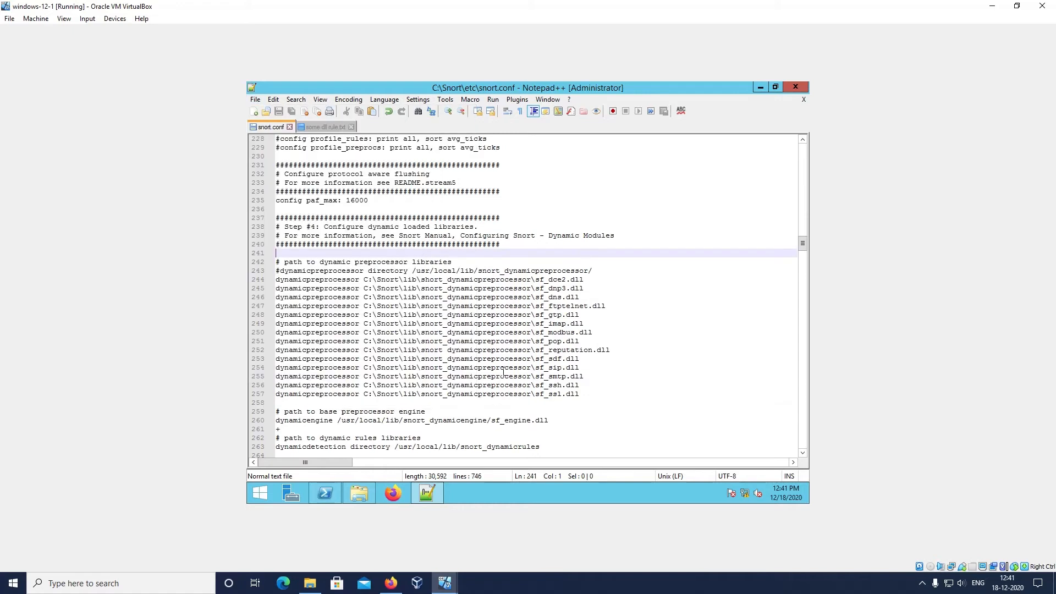
click(361, 411)
text(+=)
key(BackSpace)
key(BackSpace)
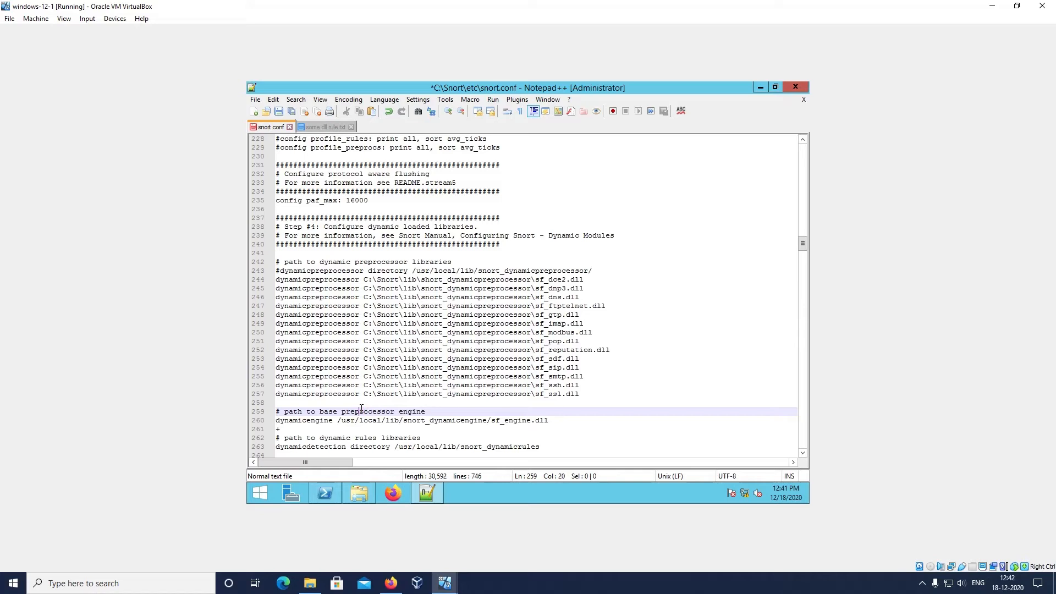
Remove the stray + character from the line below the dynamicengine path
click(577, 420)
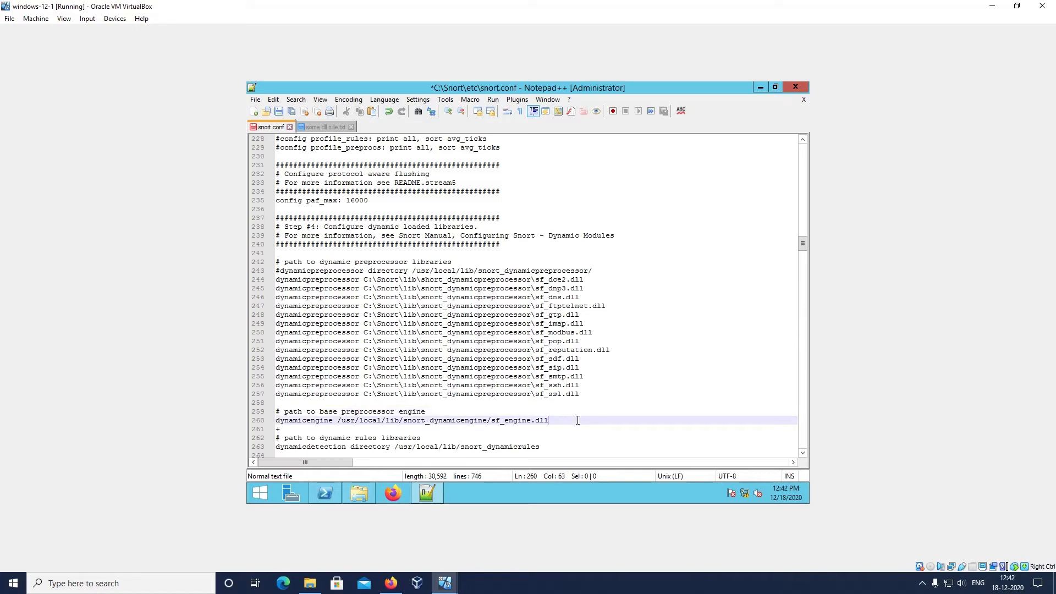
scroll(481, 423, down, 2)
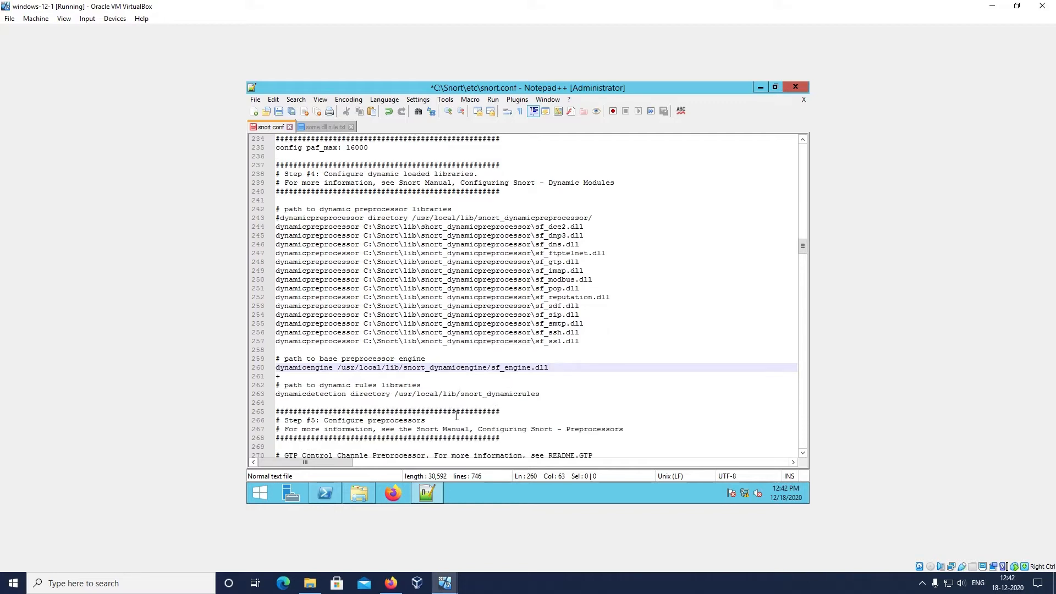
key(Down)
key(BackSpace)
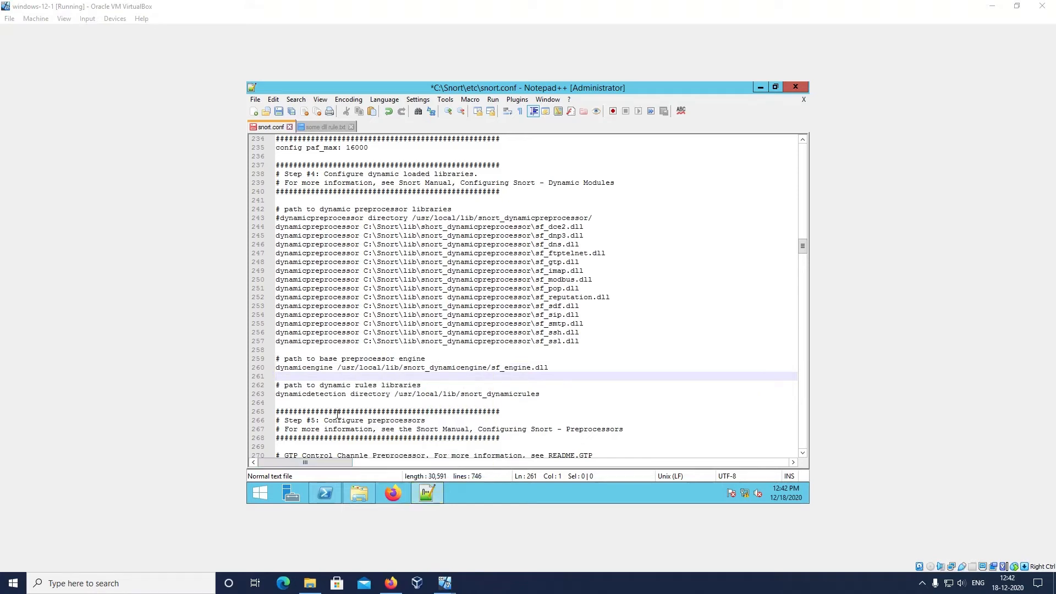
Comment out the normalize_ip4, normalize_tcp and normalize_icmp4 preprocessor lines under inline packet normalization with #
scroll(337, 414, down, 3)
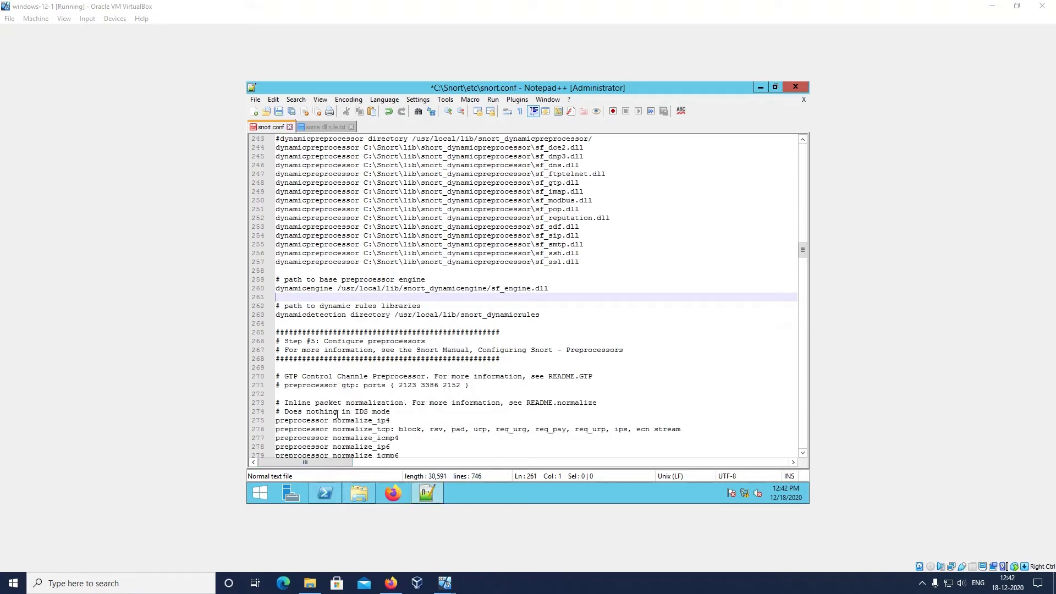
scroll(337, 413, down, 1)
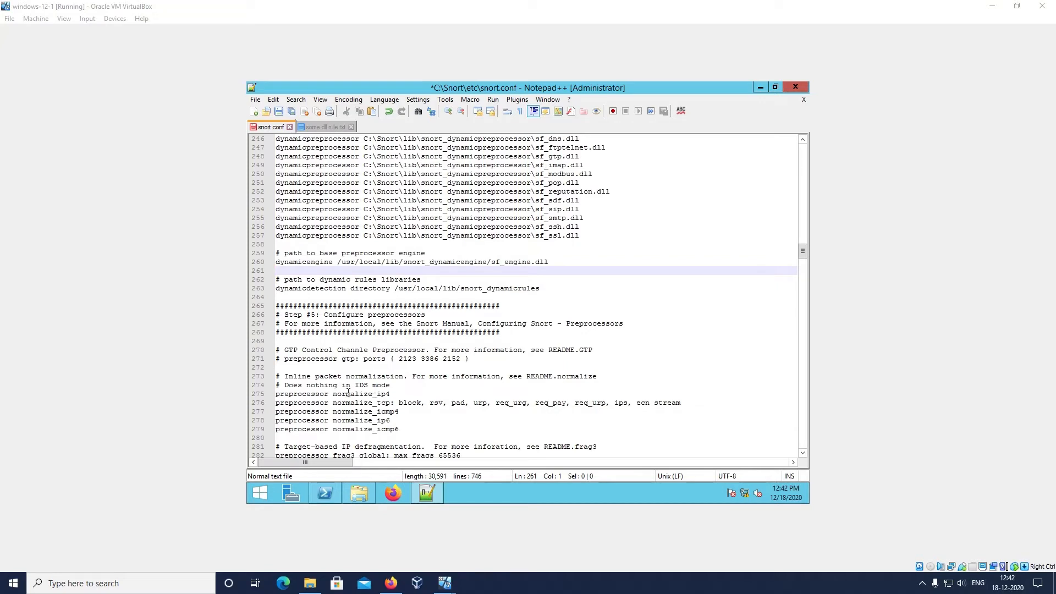
drag(356, 386, 394, 386)
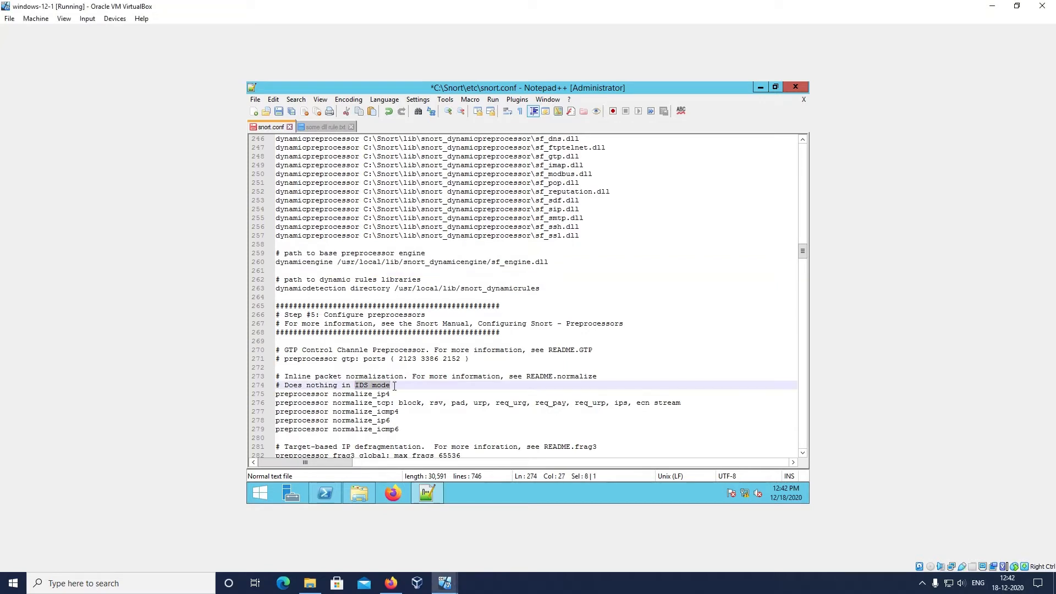
click(277, 395)
text(#)
click(277, 403)
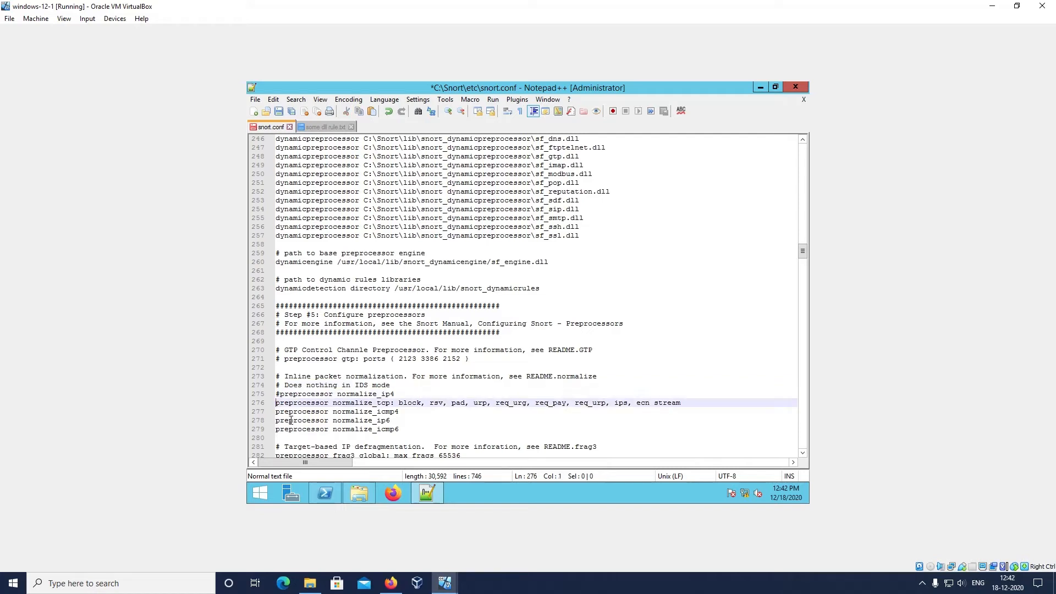
text(#)
click(277, 412)
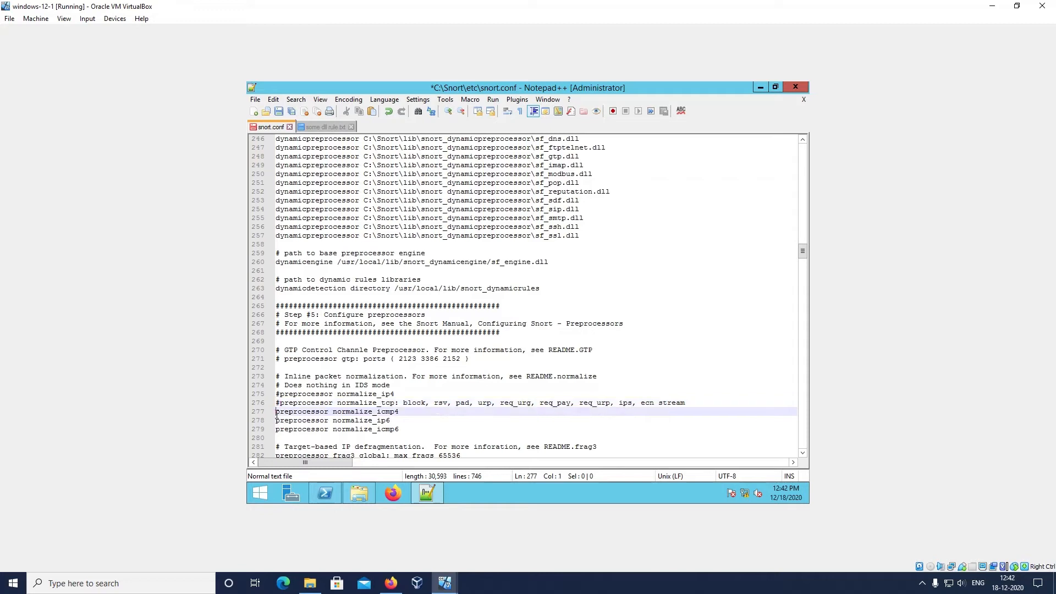
text(#)
Comment out the normalize_ip6 and normalize_icmp6 preprocessor lines with #
click(278, 421)
text(#)
click(281, 430)
key(shift+Left)
text(#)
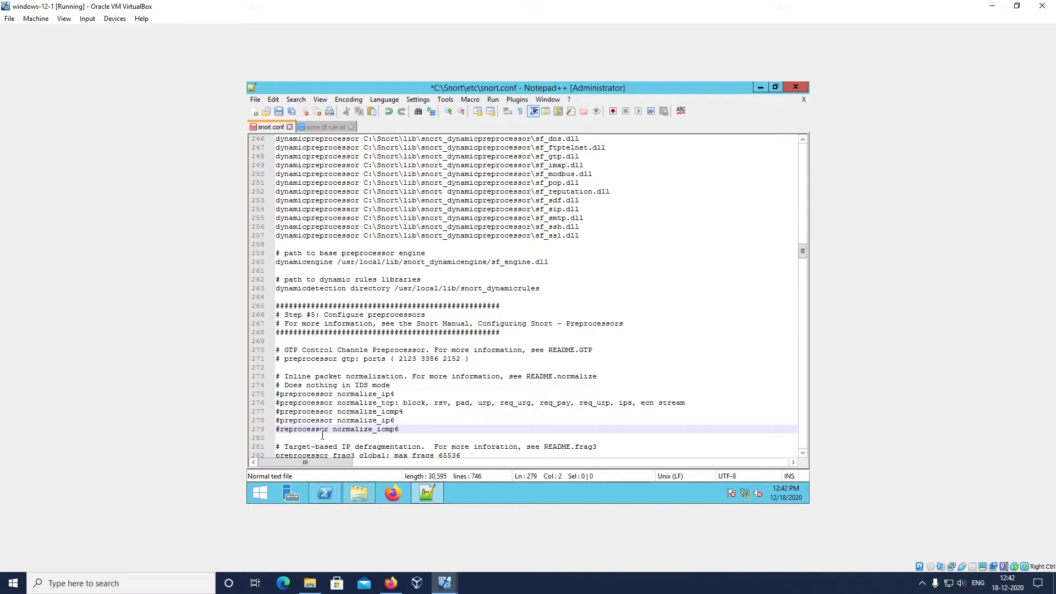
text(p)
key(BackSpace)
key(Down)
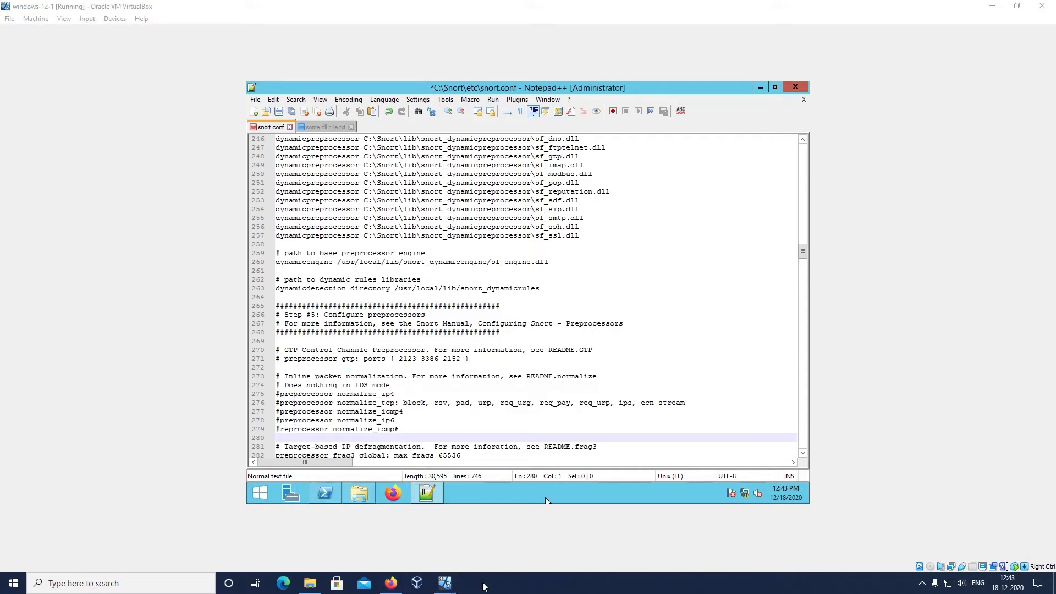
Look through the remaining snort.conf sections to find the rule includes under Step #7: Customize your rule set
scroll(509, 444, down, 11)
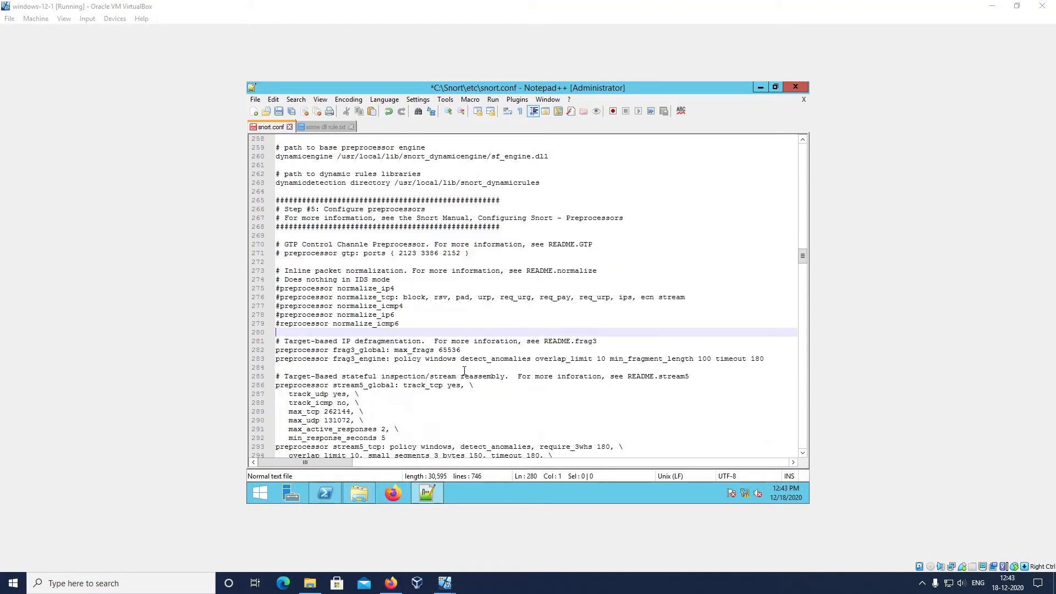
scroll(465, 370, down, 20)
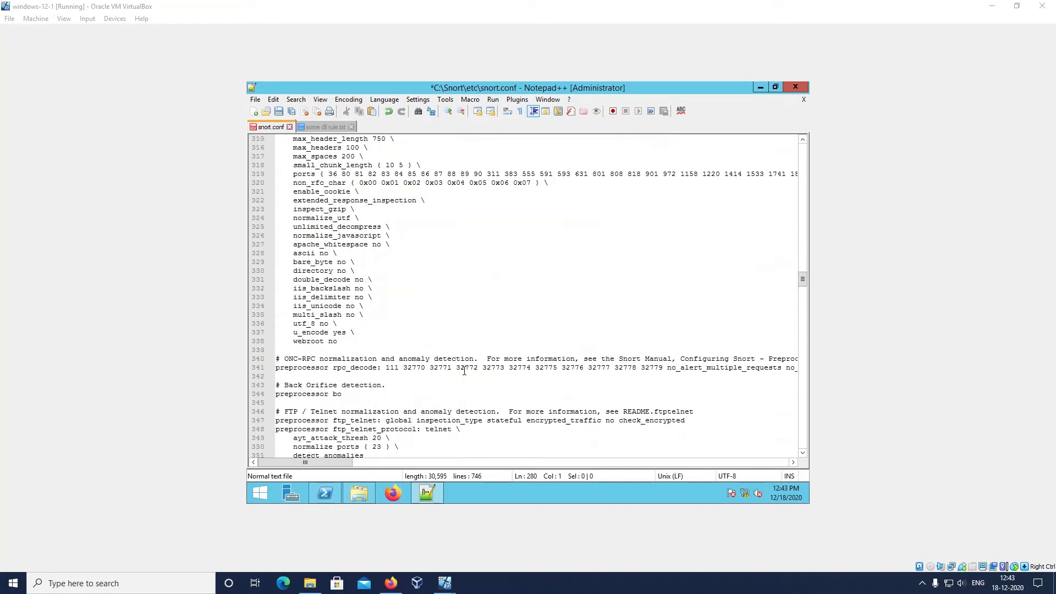
scroll(464, 371, down, 20)
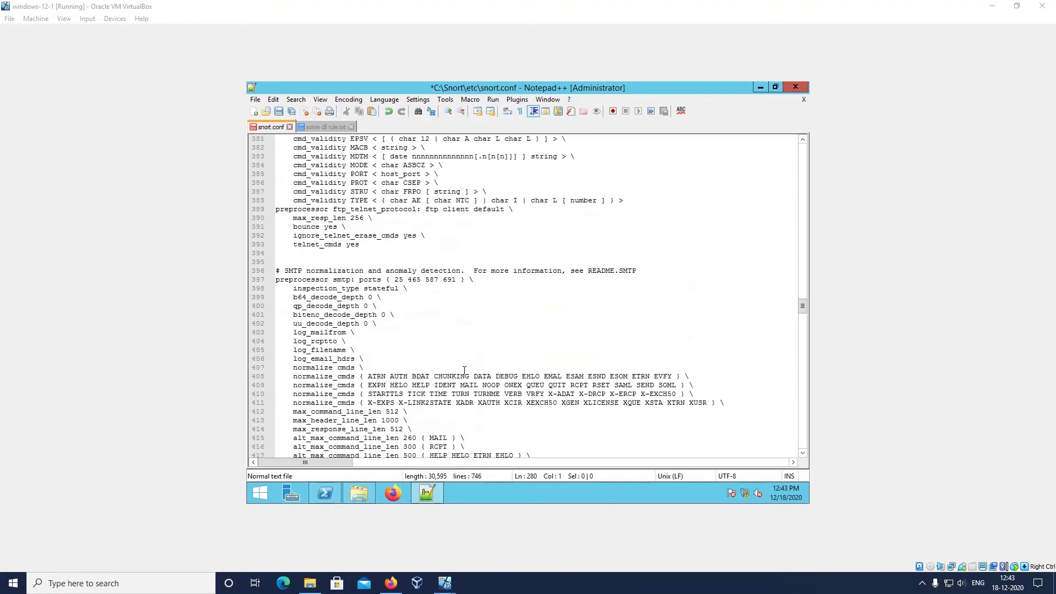
scroll(464, 370, down, 20)
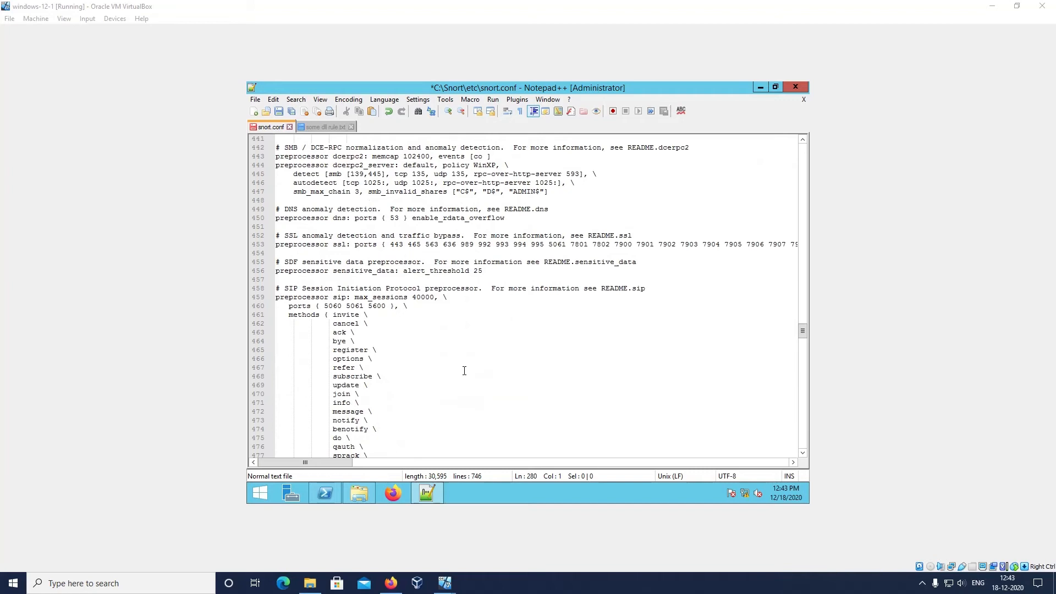
scroll(464, 370, down, 17)
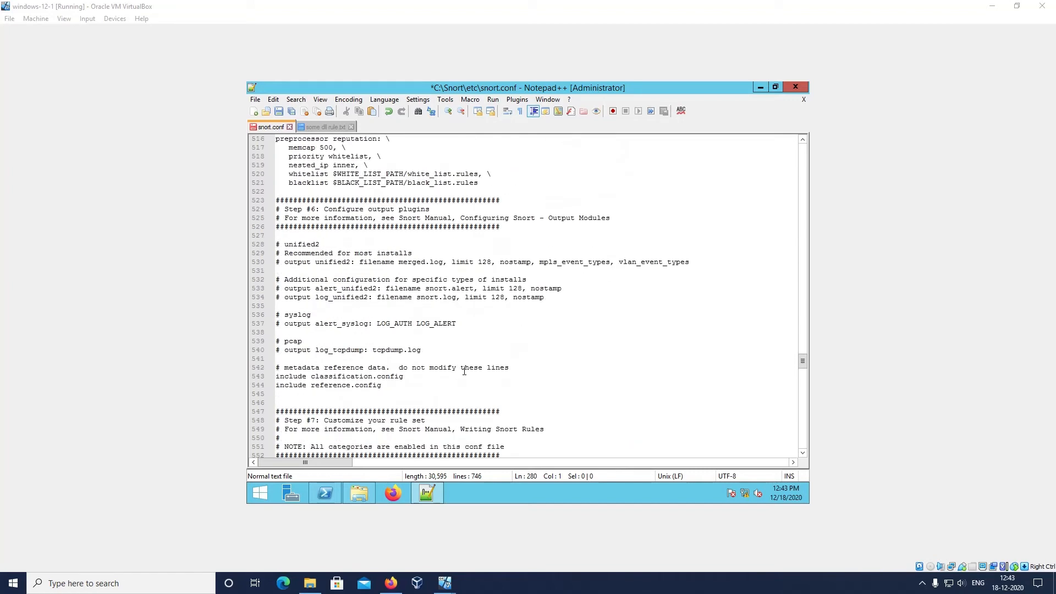
scroll(464, 371, down, 14)
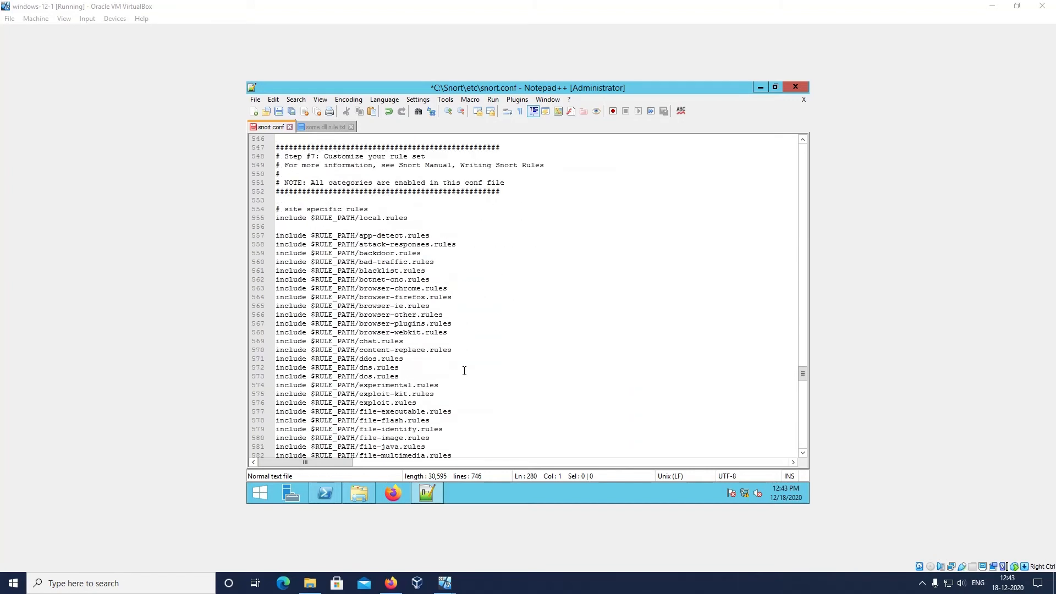
scroll(465, 370, down, 18)
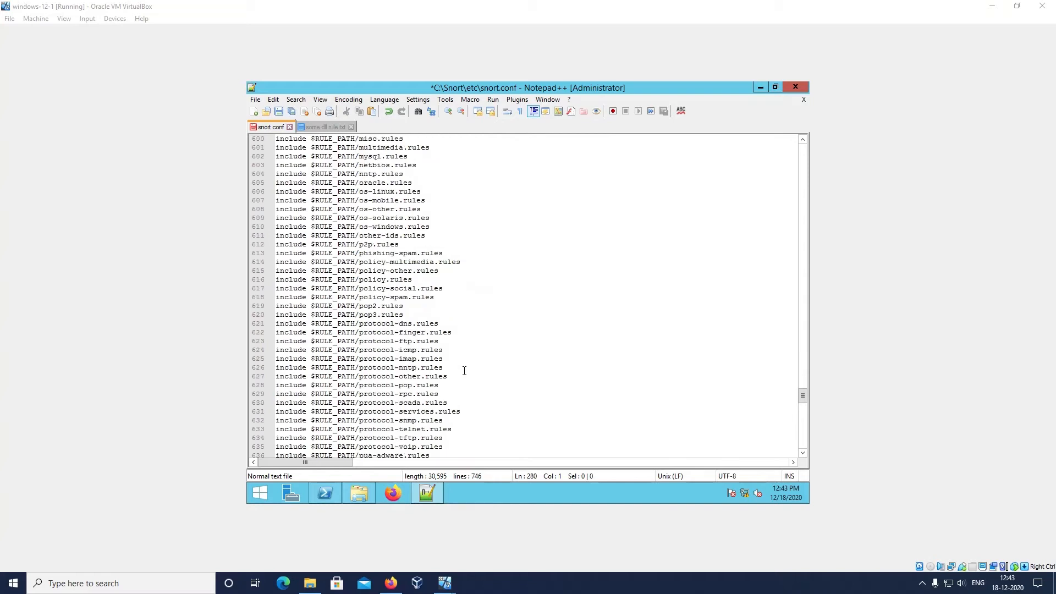
scroll(464, 370, down, 9)
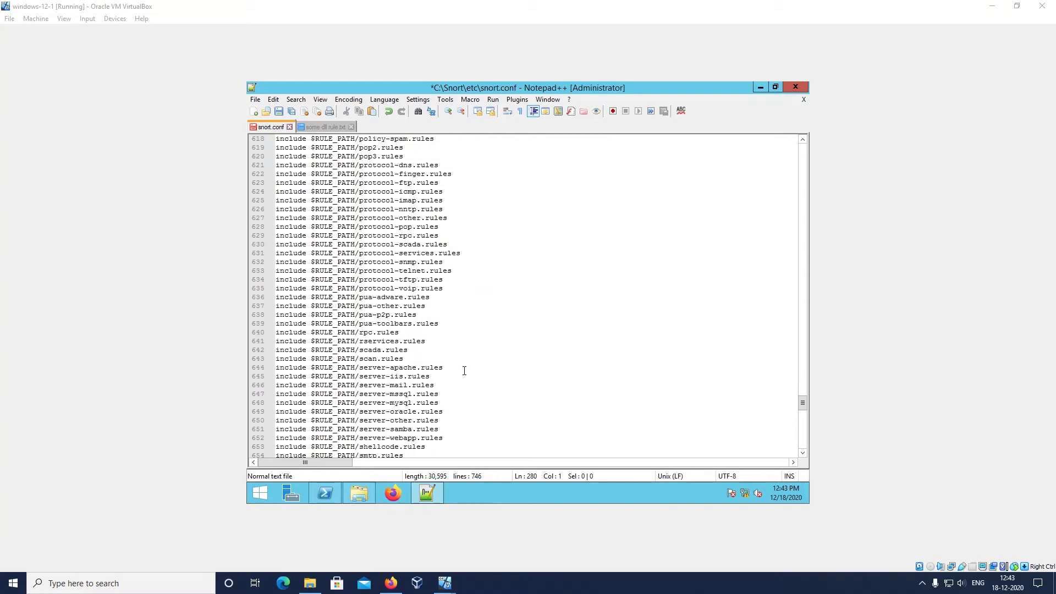
scroll(464, 371, up, 13)
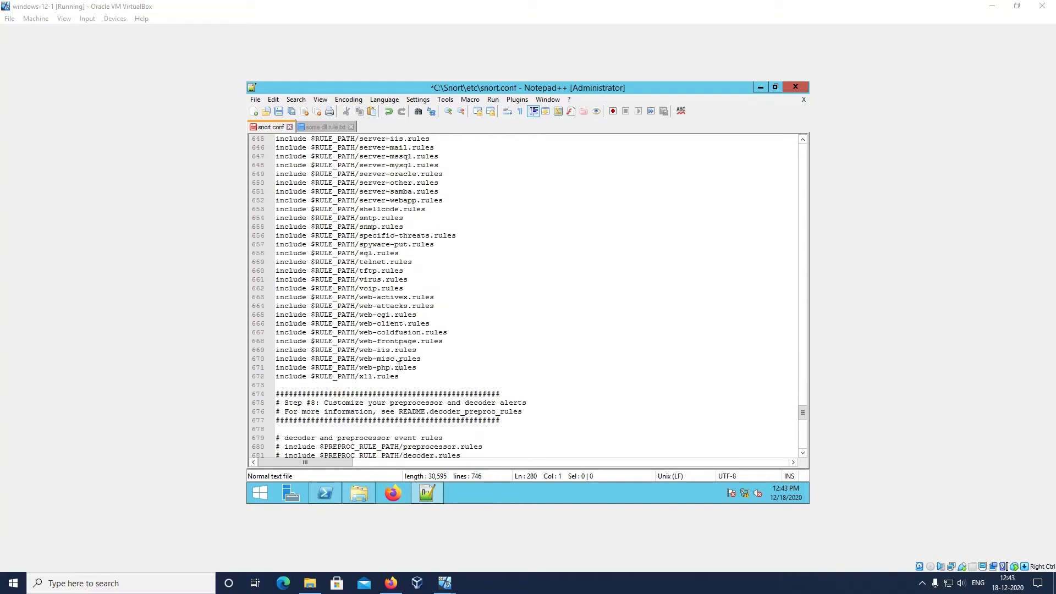
scroll(399, 367, up, 19)
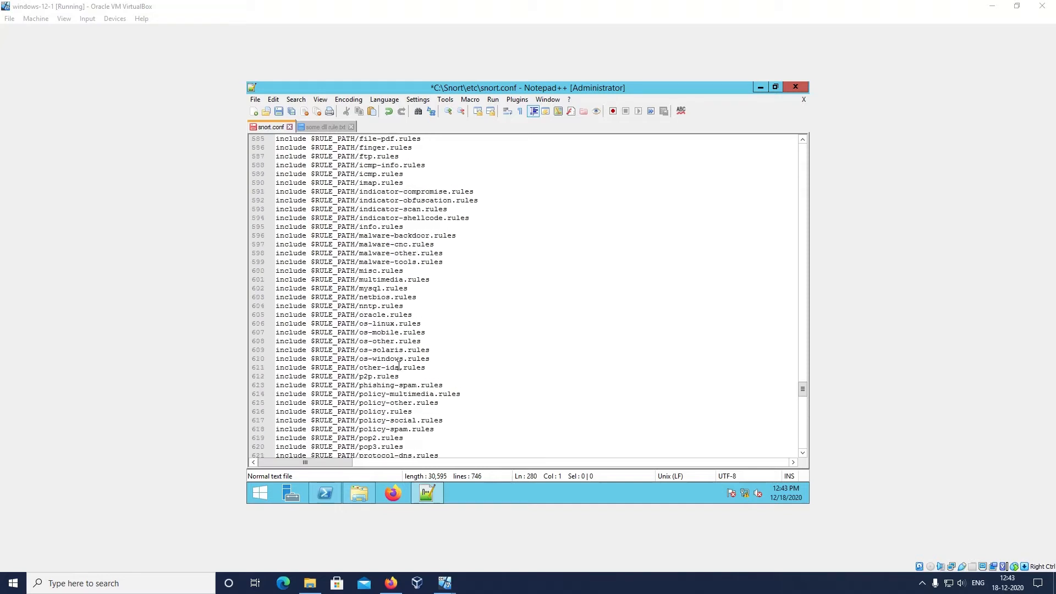
scroll(399, 367, up, 5)
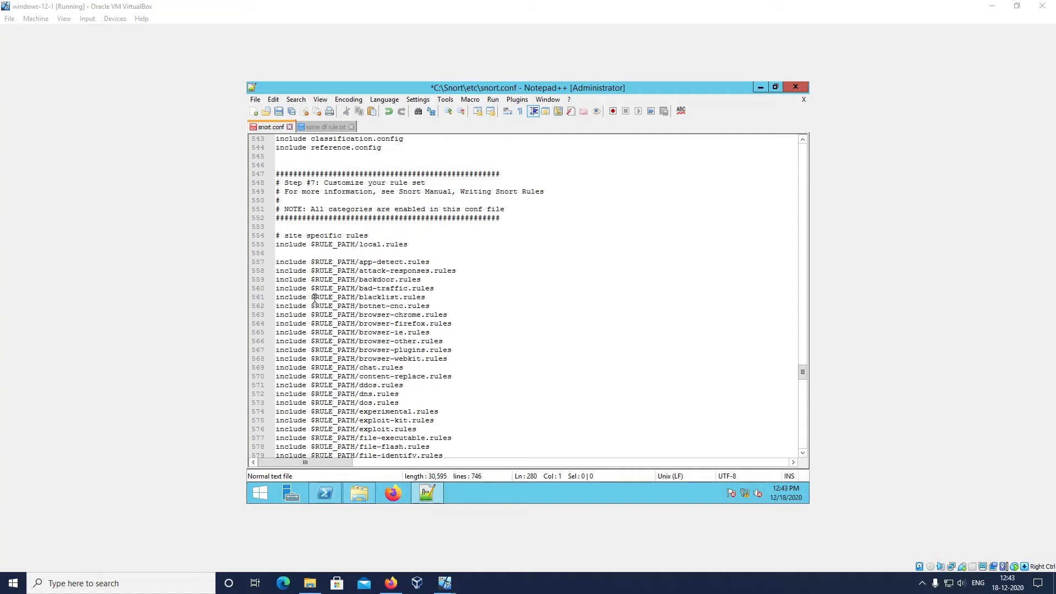
Bookmark the include $RULE_PATH/blacklist.rules line in the Step #7 rule list
click(271, 297)
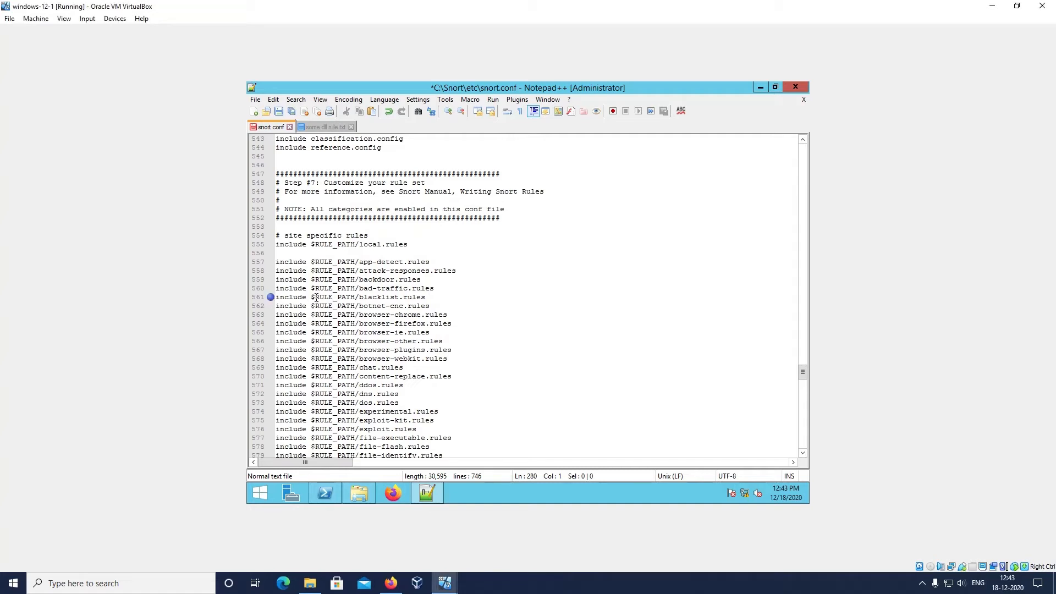
drag(359, 298, 429, 300)
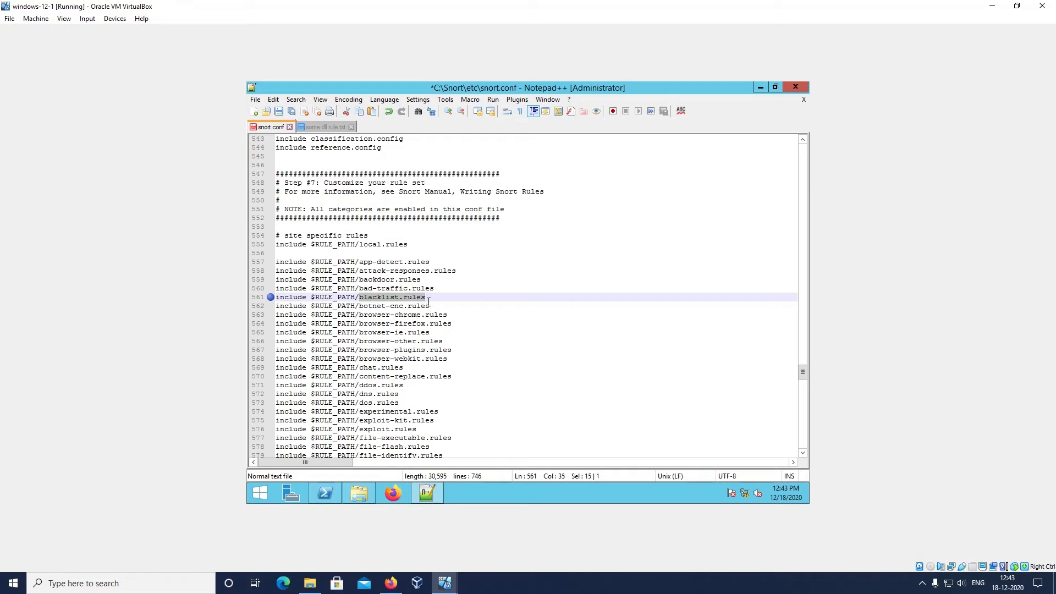
click(428, 300)
Add the line include $RULE_PATH/whitelist.rules directly below the x11.rules include and save snort.conf
scroll(413, 315, down, 1)
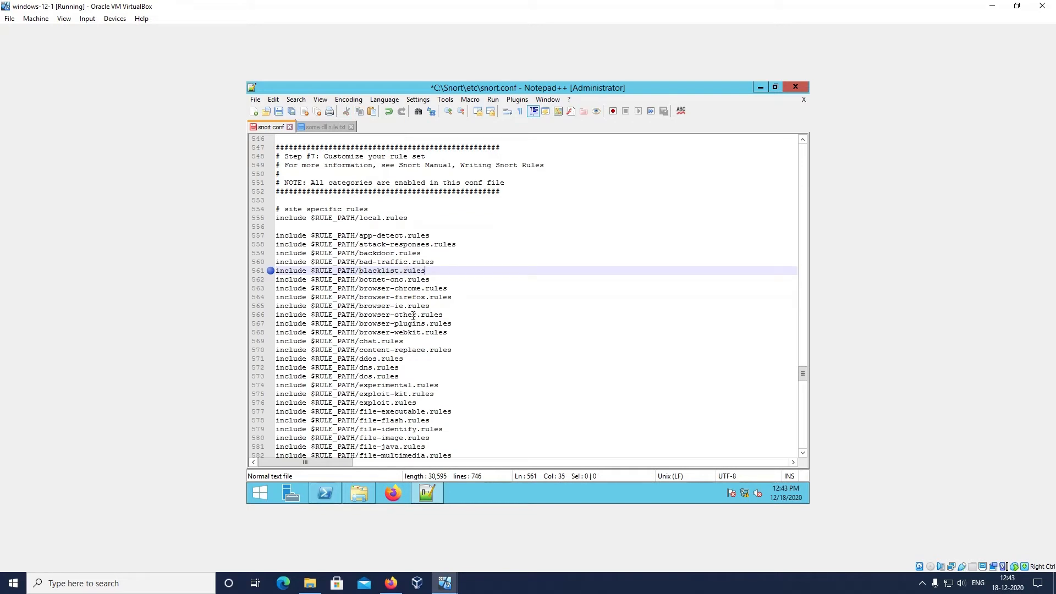
scroll(413, 315, down, 20)
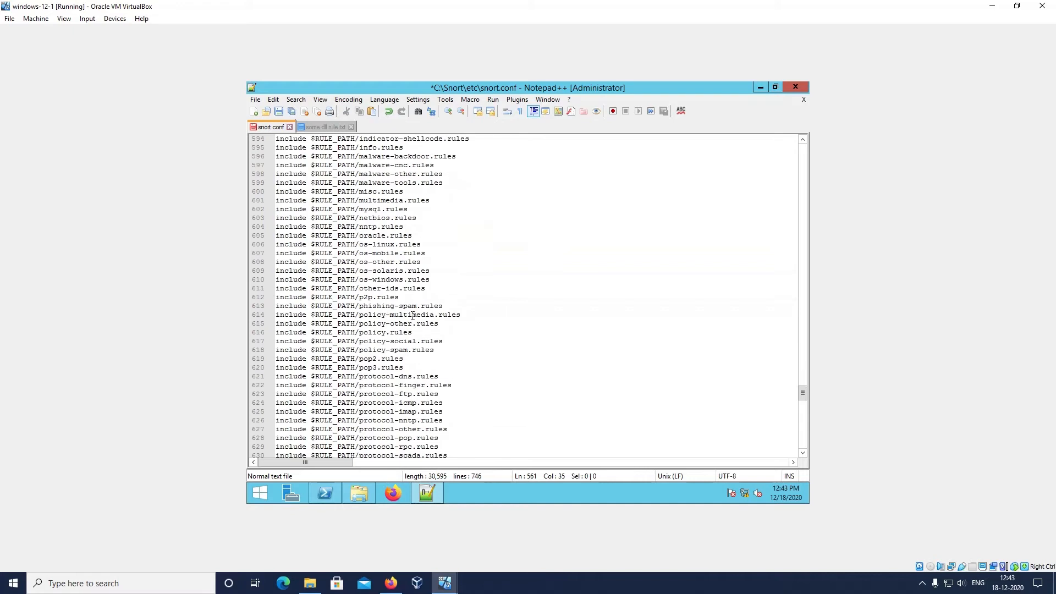
scroll(413, 315, down, 9)
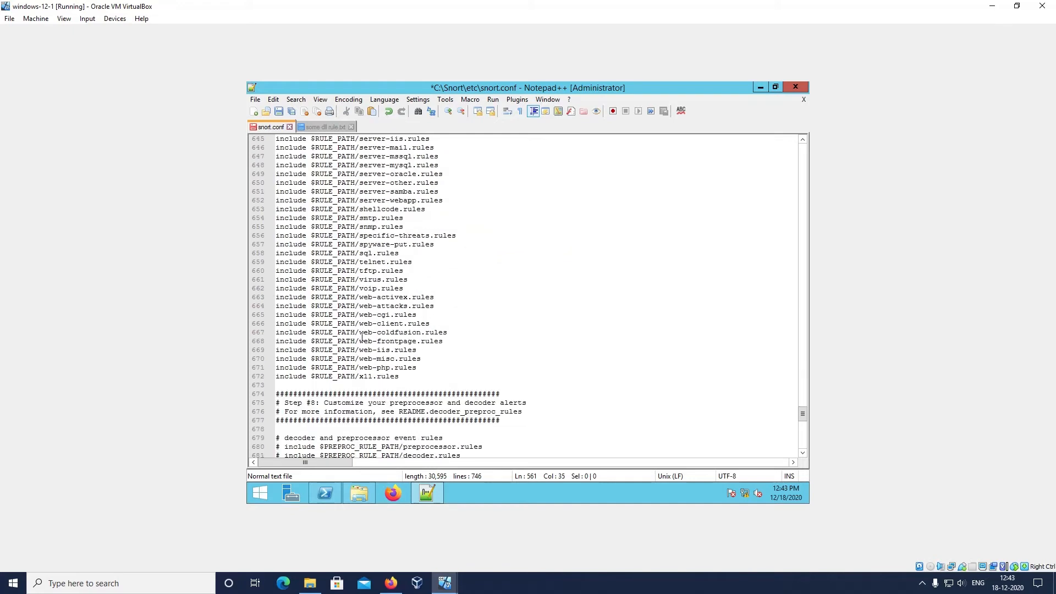
click(408, 377)
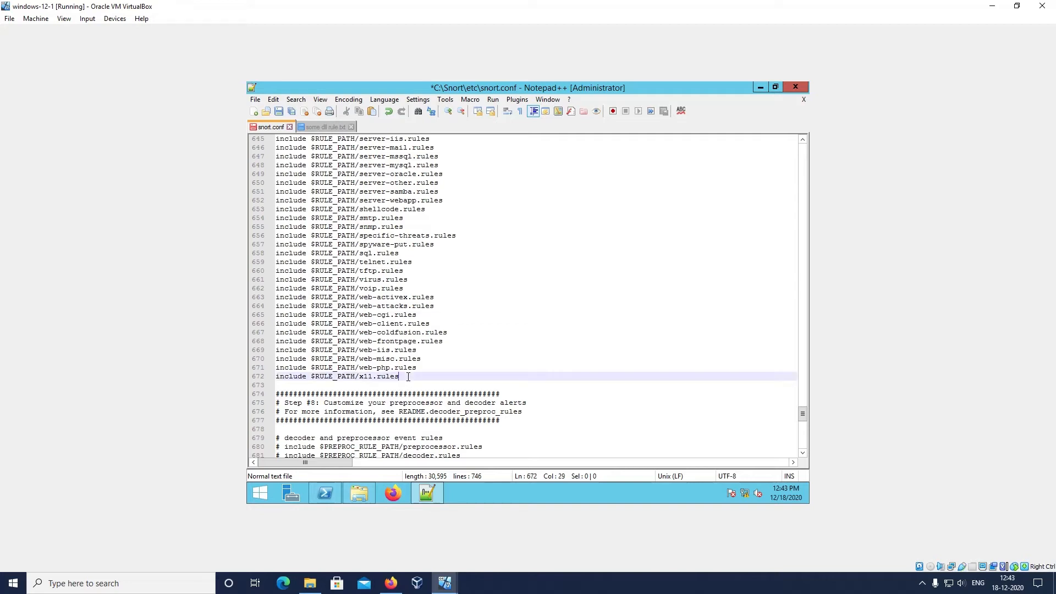
key(Return)
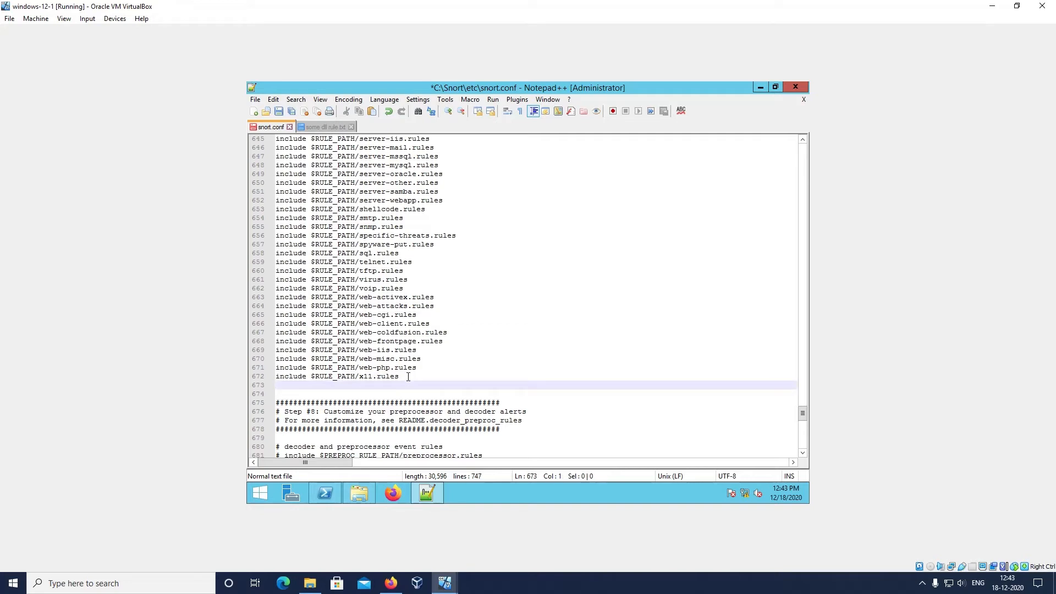
text(includ)
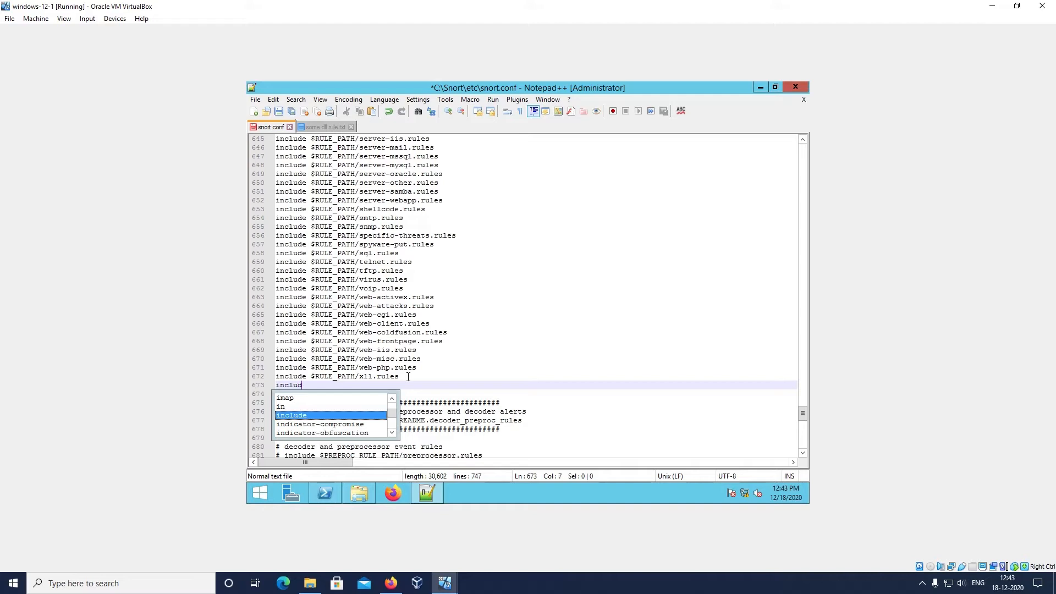
text(e $RUL)
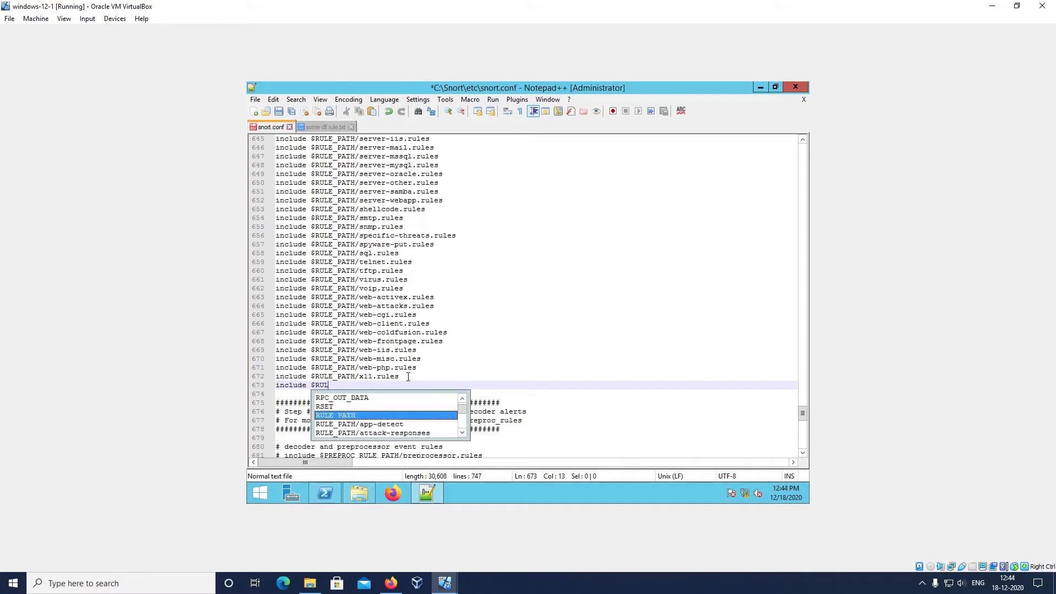
text(E_PATH/)
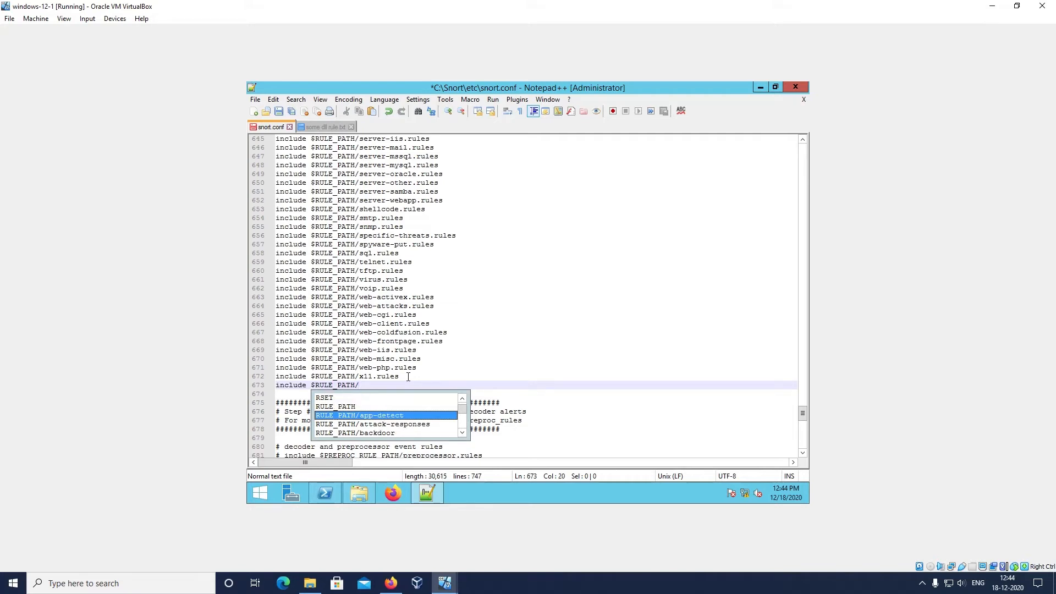
text(whit)
key(Down)
key(Return)
text(.)
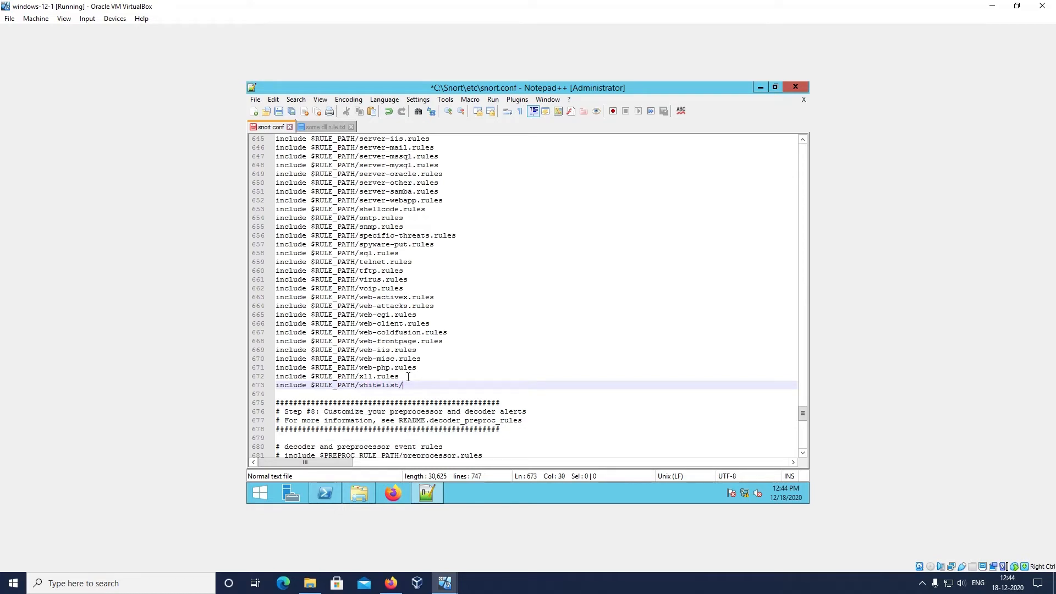
text(ru)
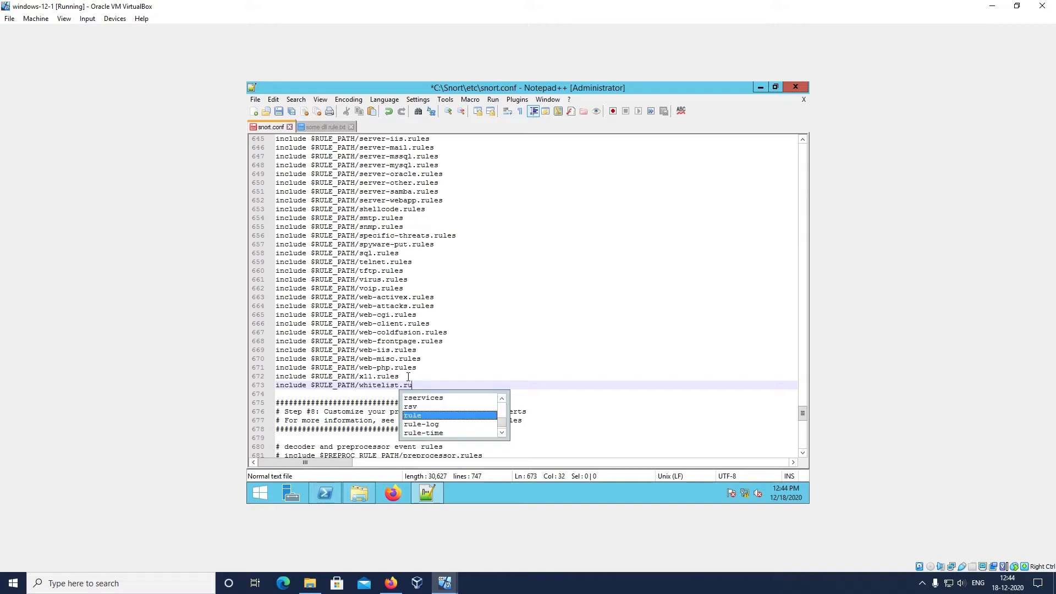
text(les)
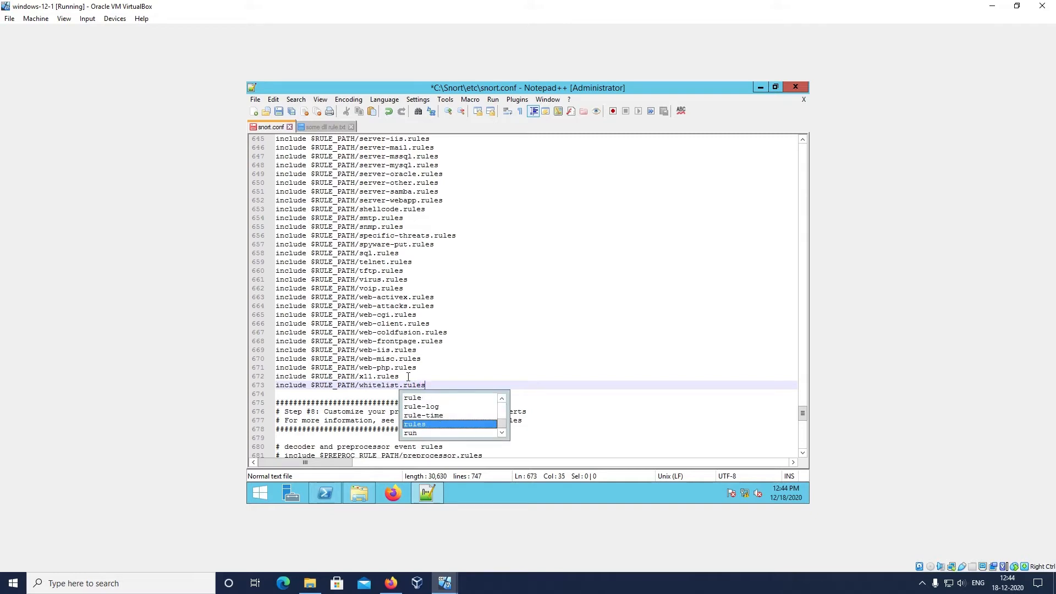
key(Return)
key(ctrl+s)
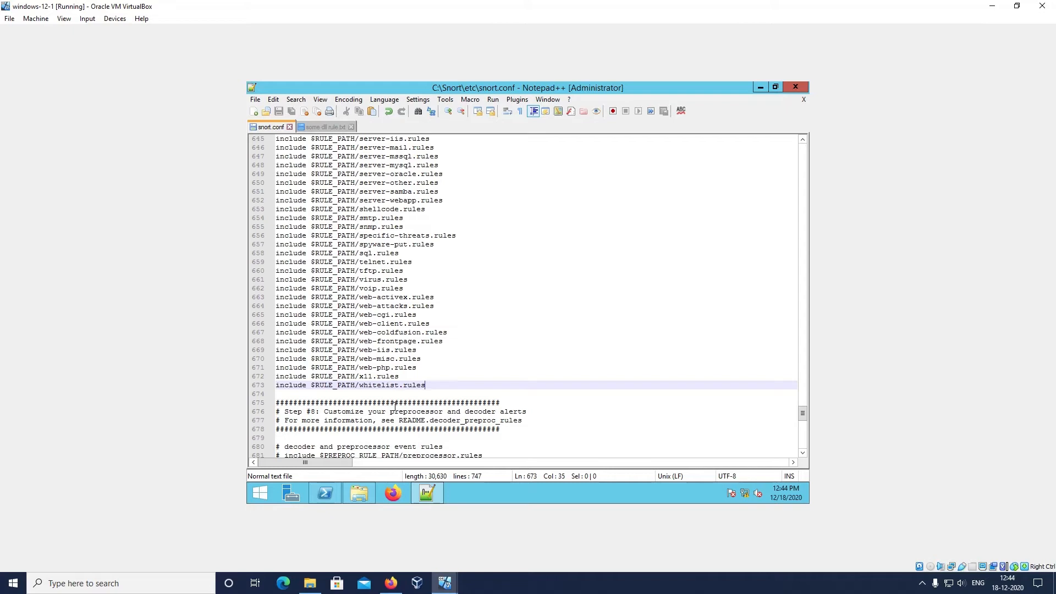
Review the bookmarked blacklist.rules include and the whitelist.rules include at the end of the Step #7 list
click(520, 575)
scroll(471, 265, up, 3)
scroll(471, 265, up, 7)
scroll(471, 265, up, 20)
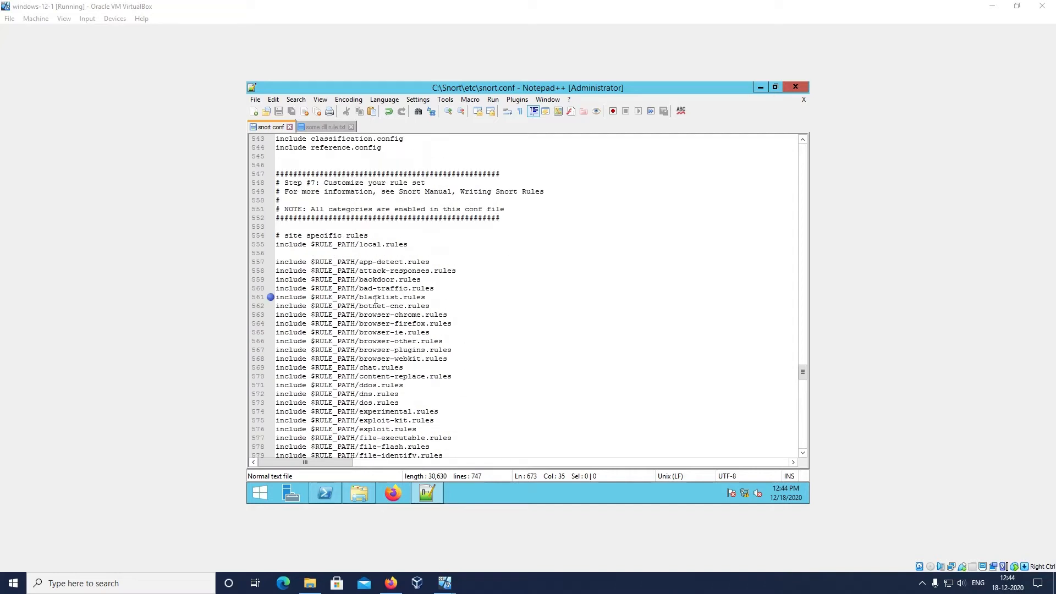
drag(359, 297, 427, 303)
scroll(425, 320, down, 20)
scroll(426, 320, down, 13)
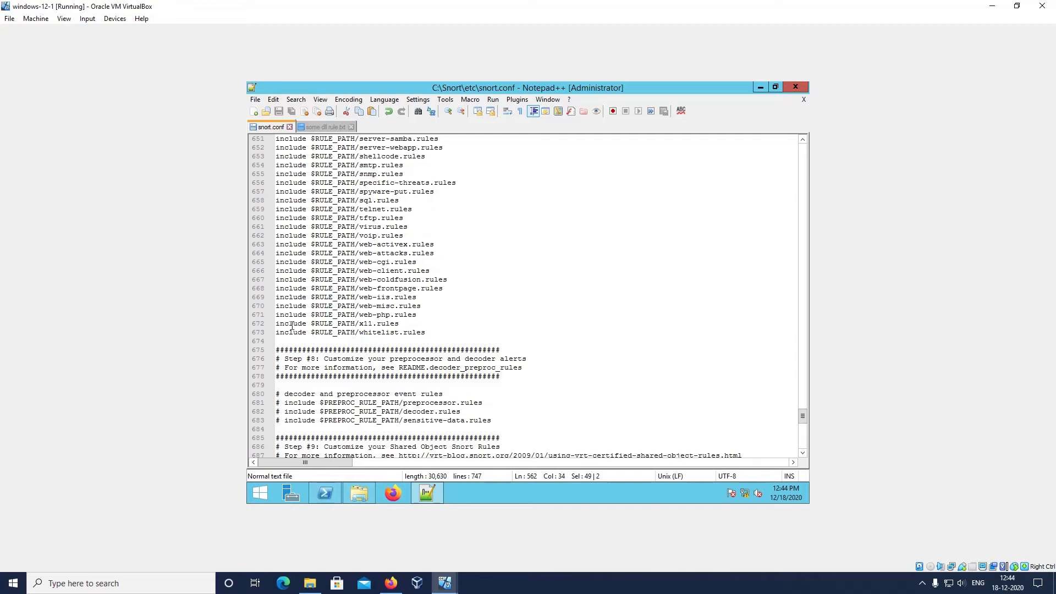
Browse C:\Snort\rules in File Explorer to check for the blacklist and whitelist rule files, and return to snort.conf
click(360, 494)
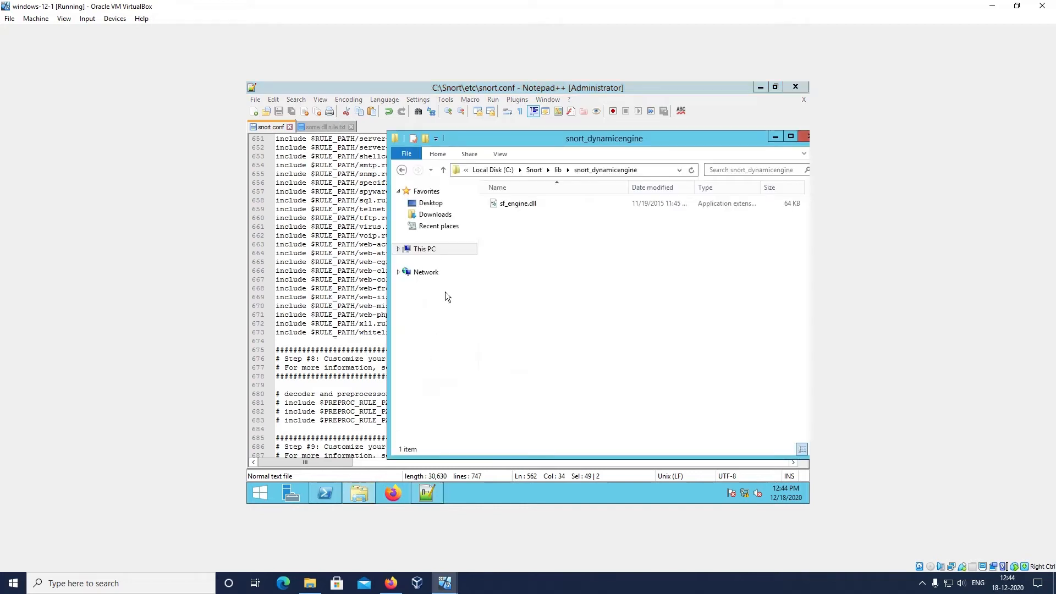
click(435, 250)
click(525, 328)
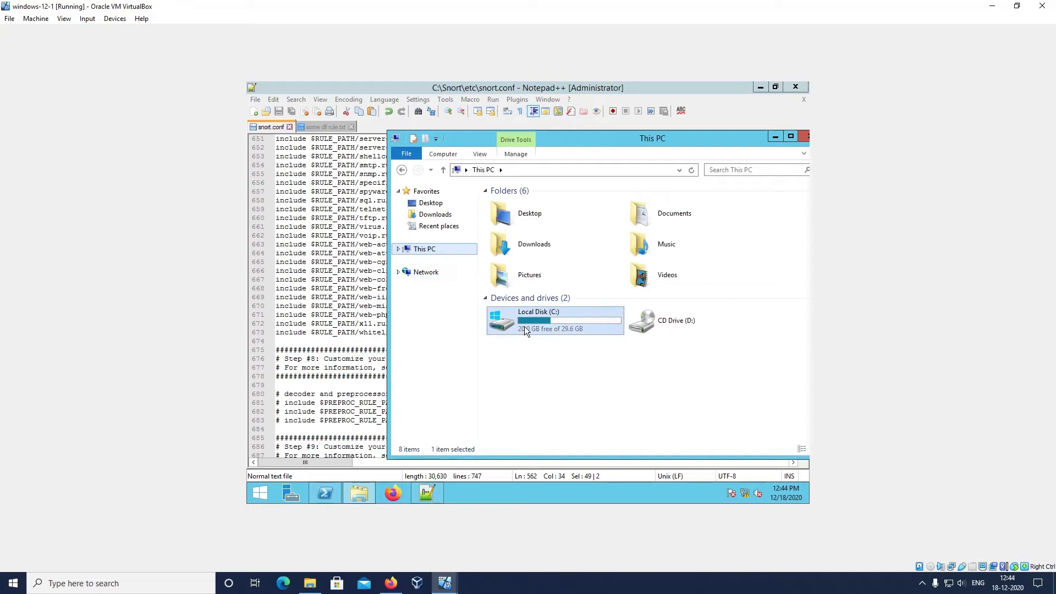
double_click(525, 329)
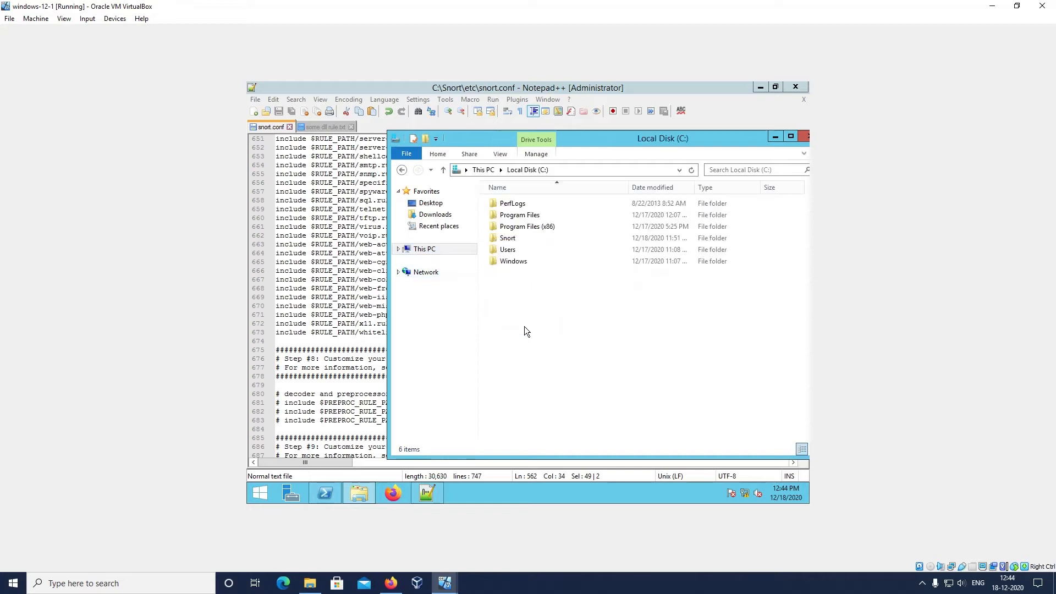
double_click(517, 238)
double_click(536, 268)
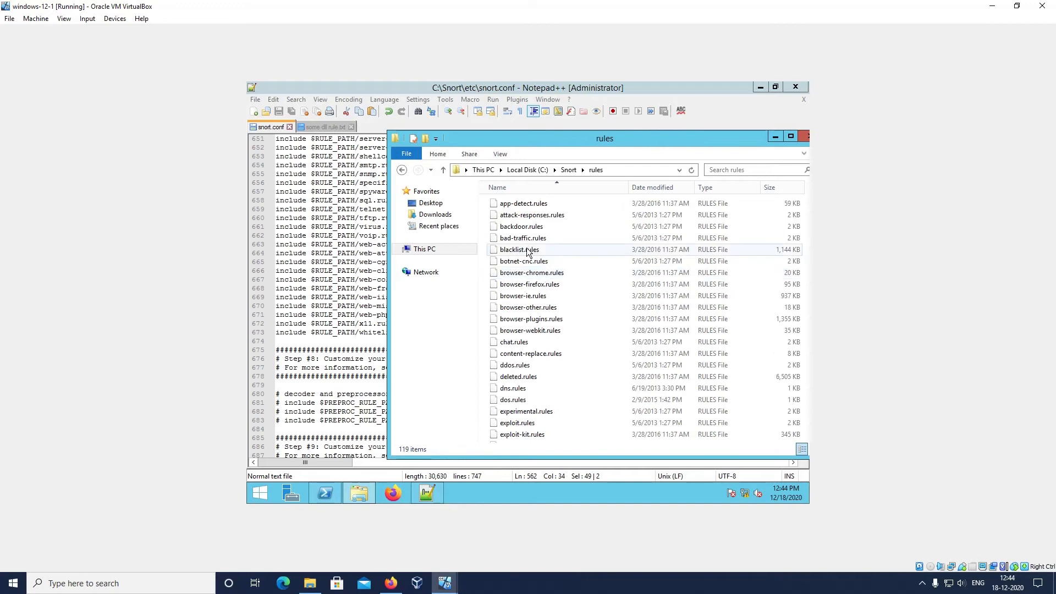
click(522, 253)
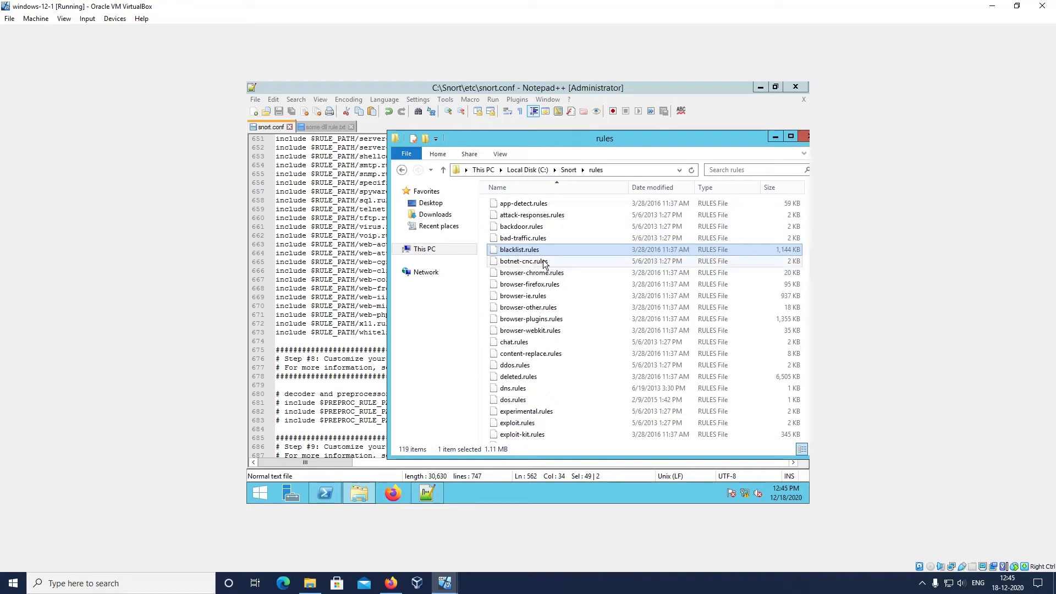
scroll(545, 264, down, 20)
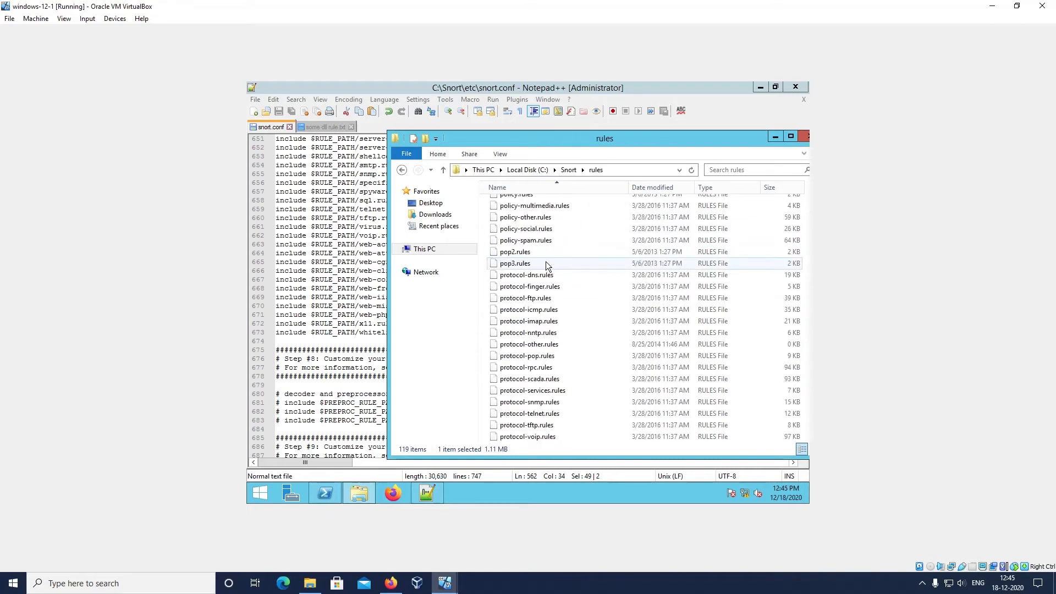
scroll(545, 263, down, 2)
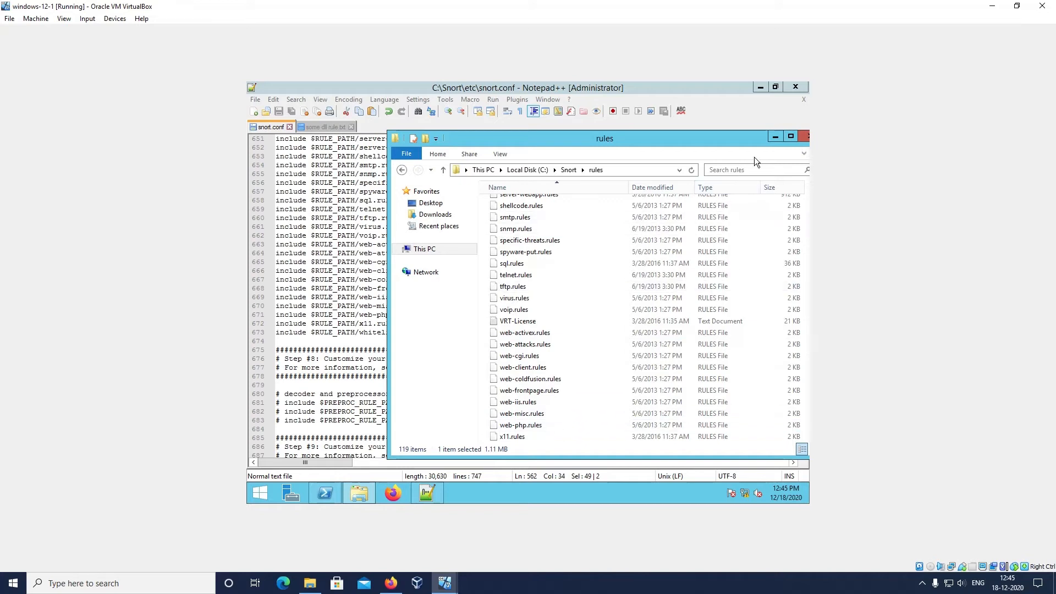
click(775, 137)
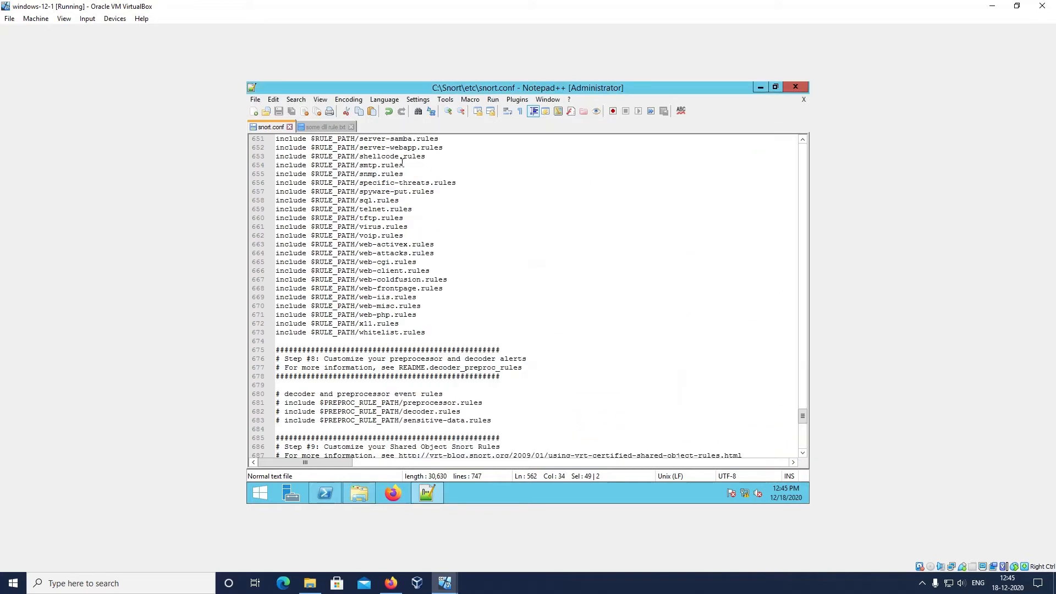
Create a new file containing the single comment line #whitelist here
click(256, 100)
click(284, 113)
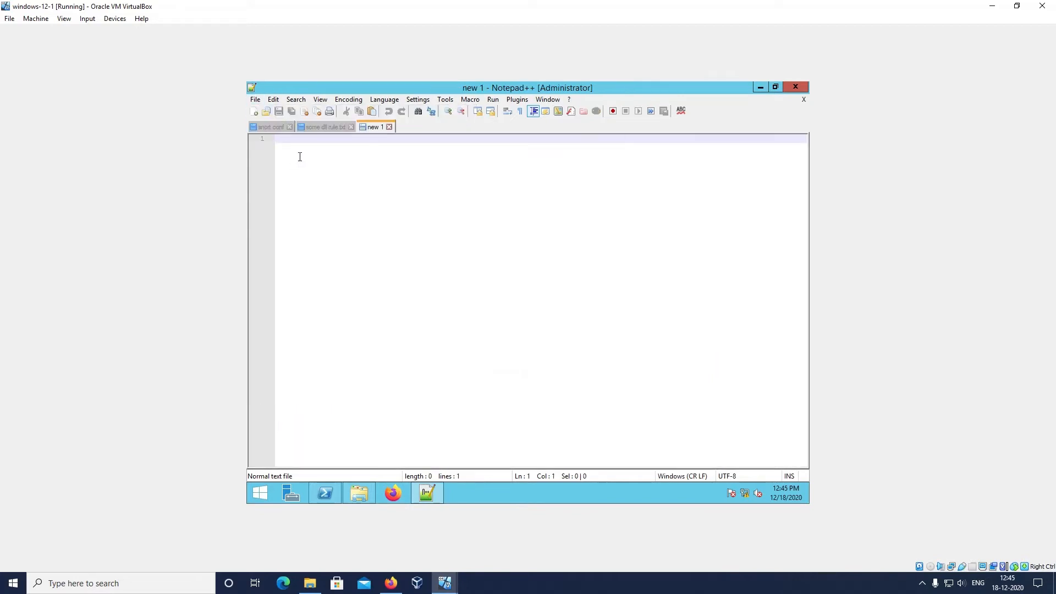
text(#)
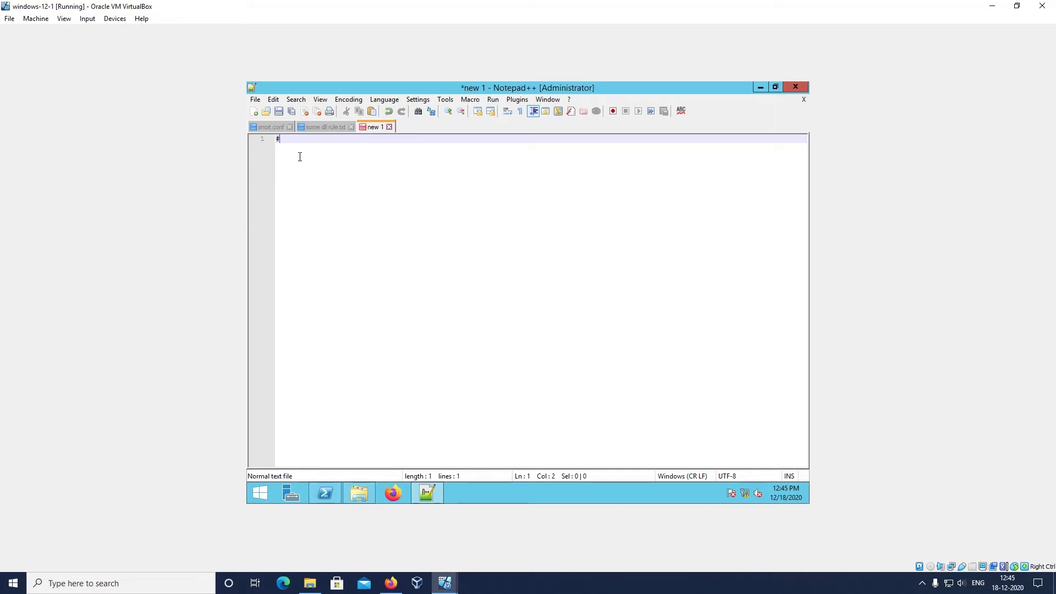
text(whilelist)
key(BackSpace)
key(BackSpace)
key(BackSpace)
key(BackSpace)
key(BackSpace)
key(BackSpace)
text(telist)
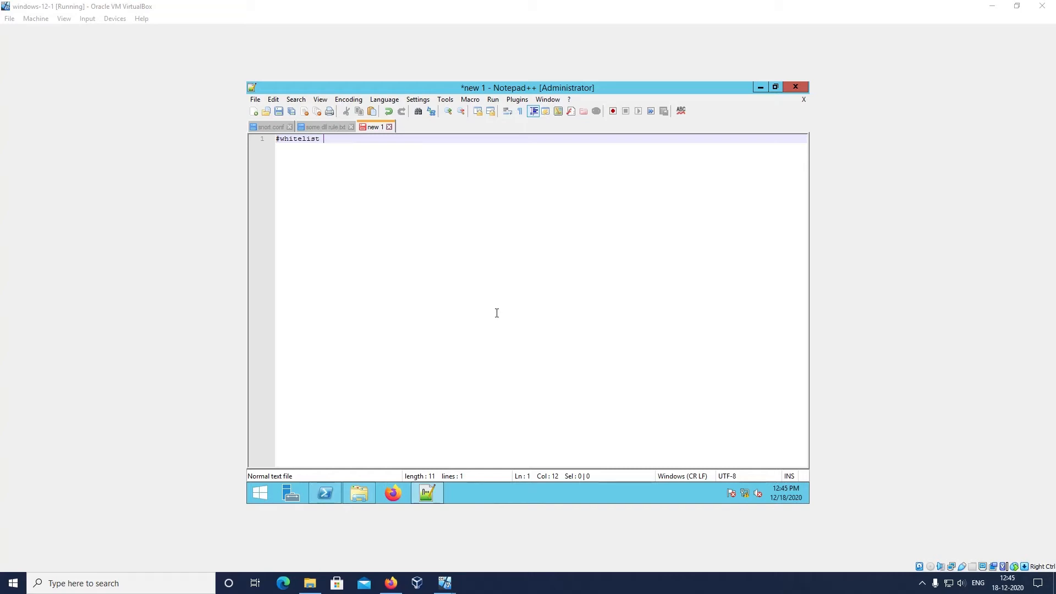
click(450, 288)
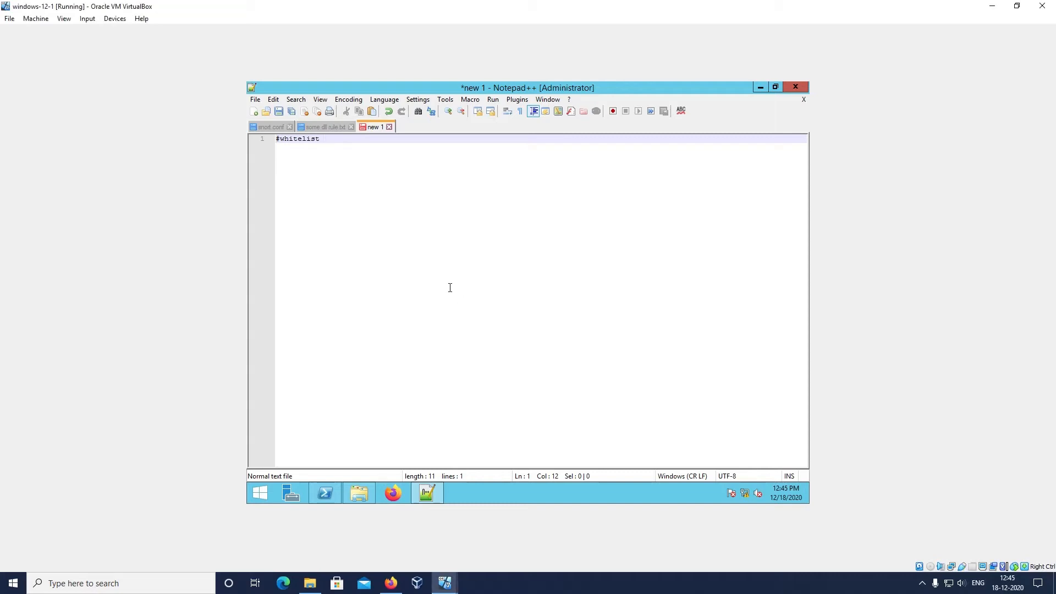
text(here)
Save the new whitelist file as whitelist.rules in the C:\Snort\rules folder
key(ctrl+s)
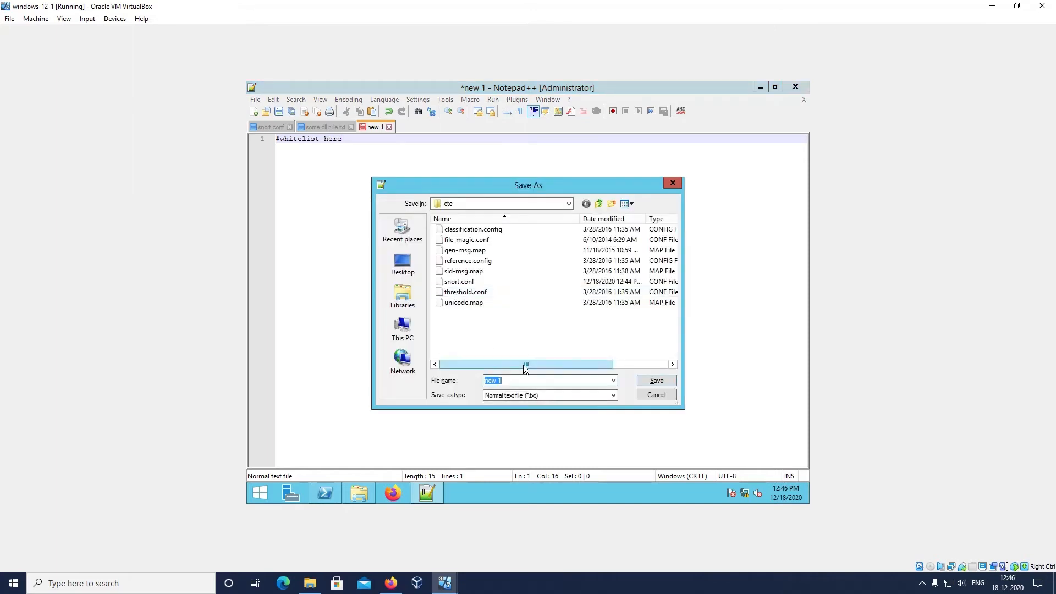
click(560, 203)
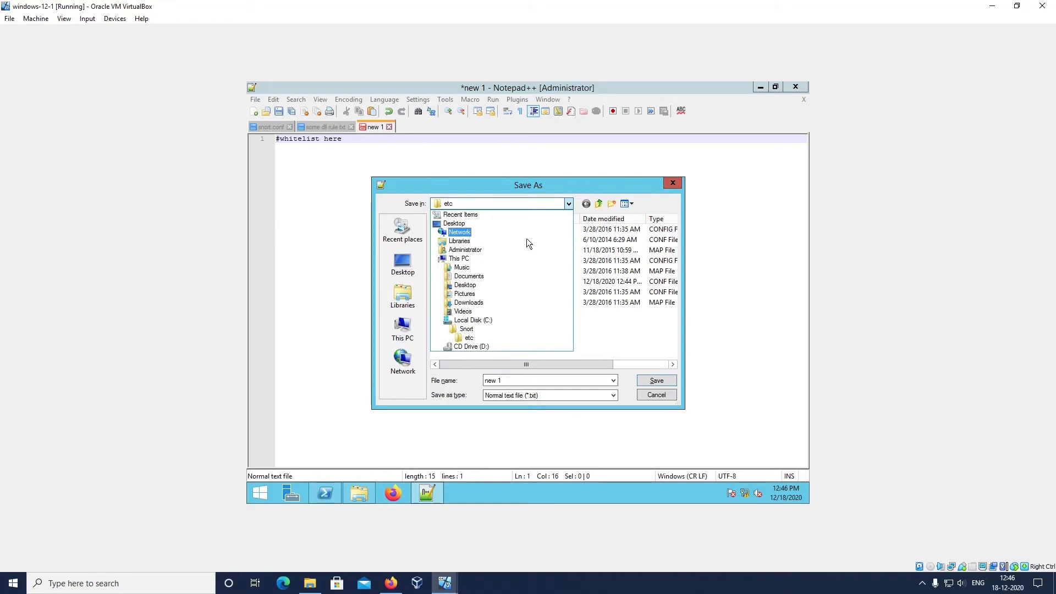
click(471, 330)
double_click(471, 291)
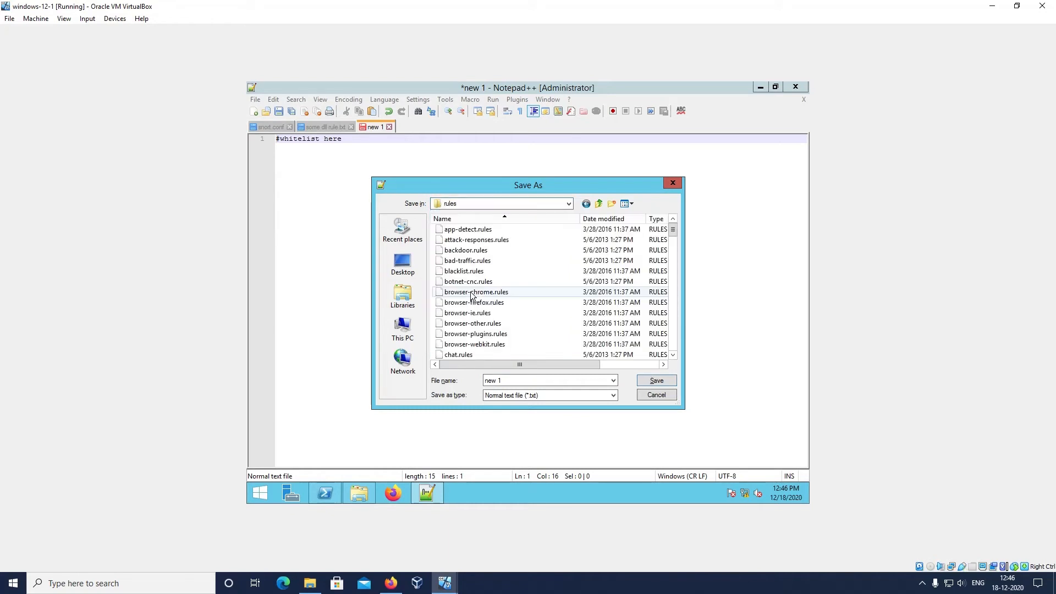
click(497, 380)
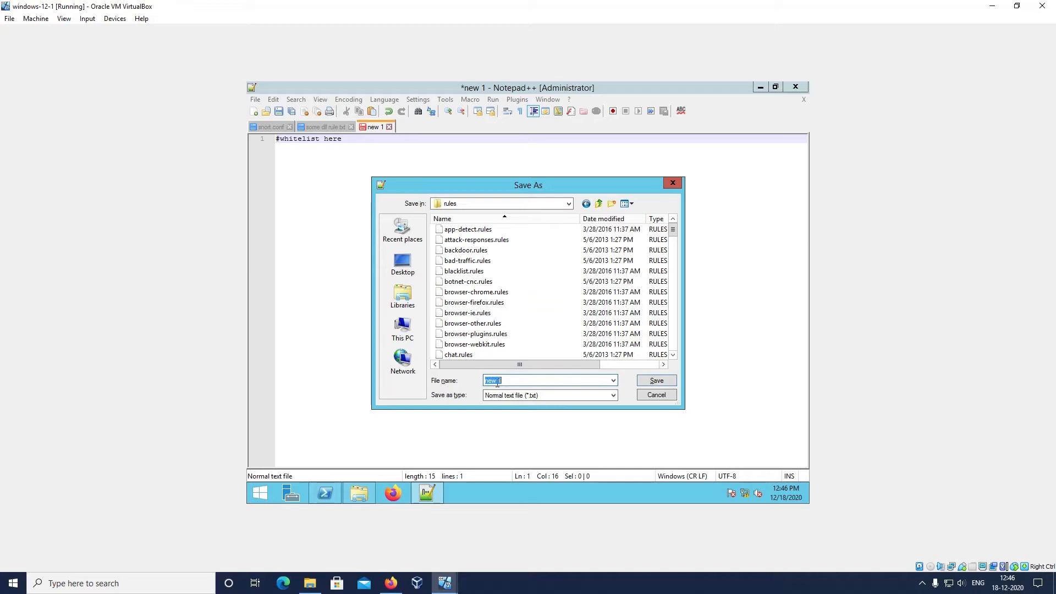
text(whi)
text(te)
text(list.ru)
text(ke)
text(s)
text(ules)
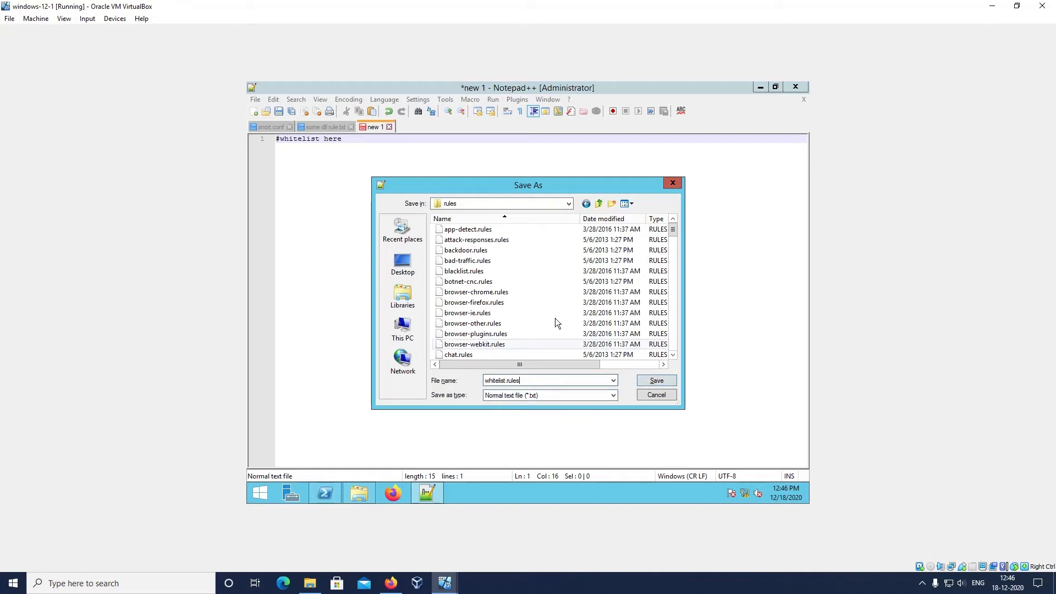
click(569, 203)
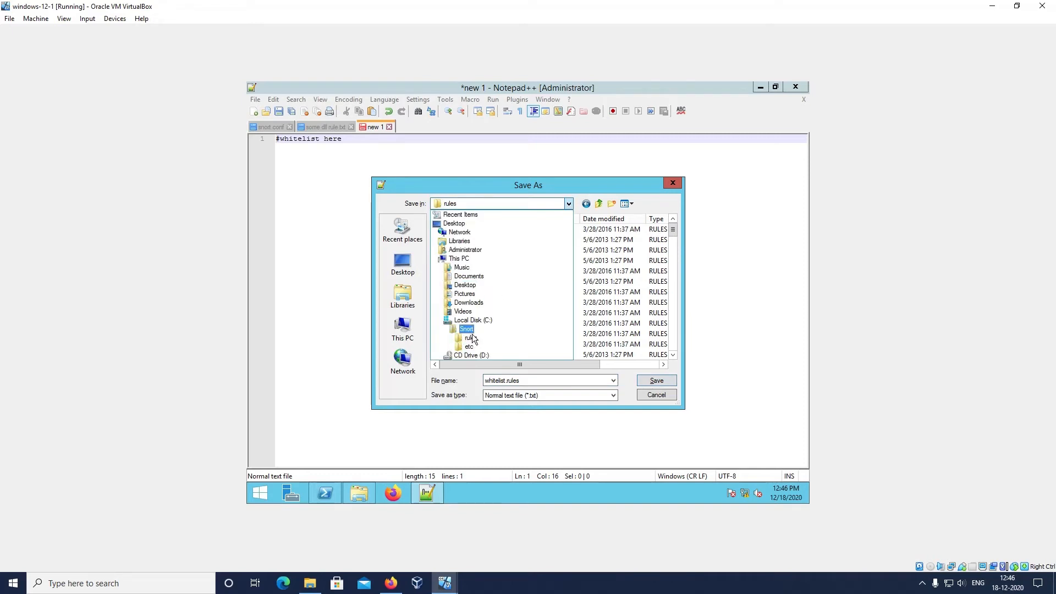
click(569, 202)
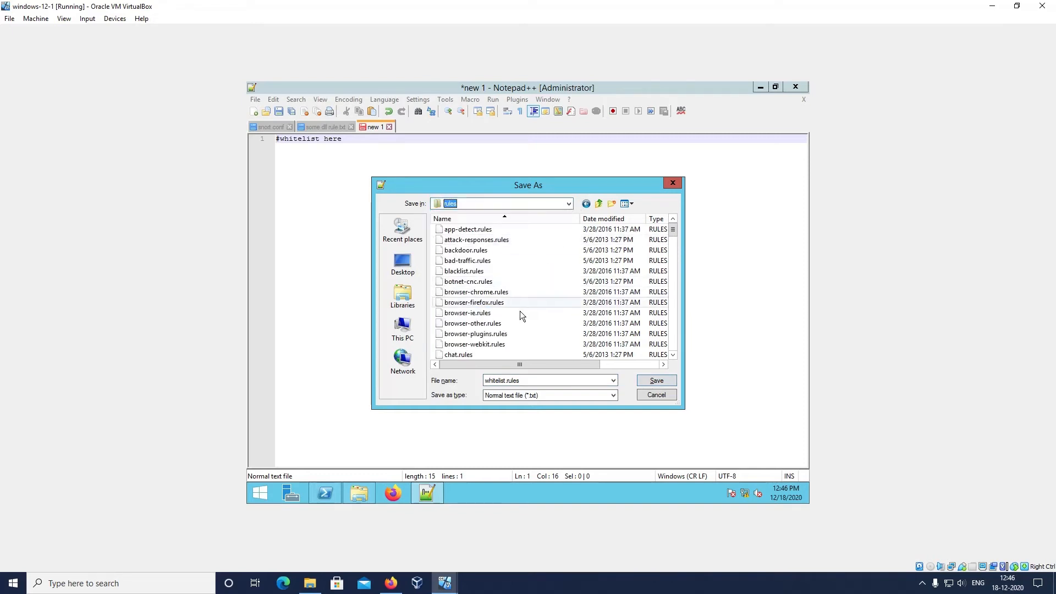
click(659, 381)
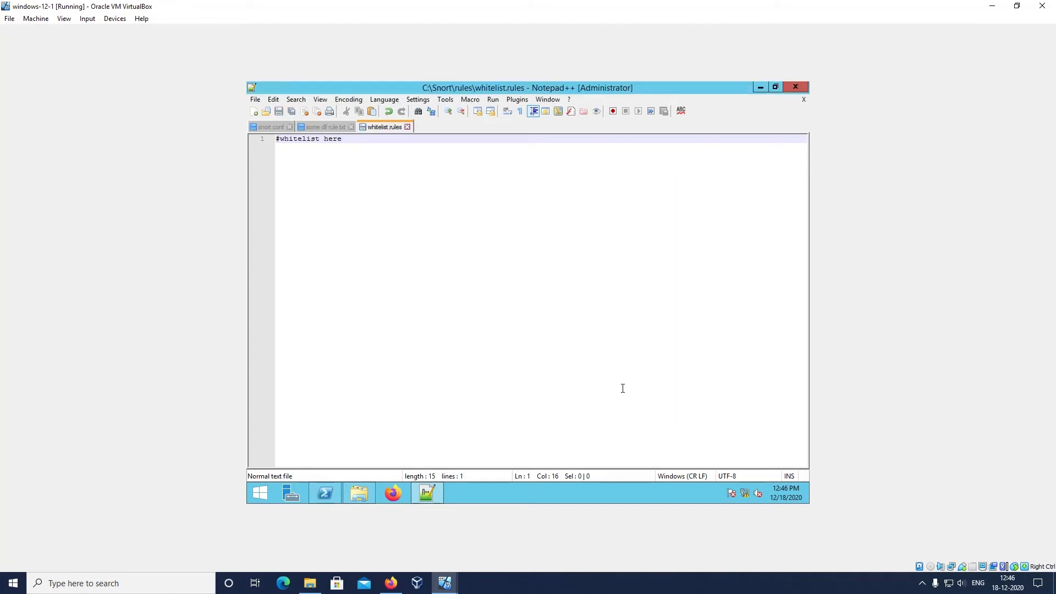
Add the line include $RULE_pATH/demo.rules directly below the whitelist.rules include in snort.conf and save the file
text(+)
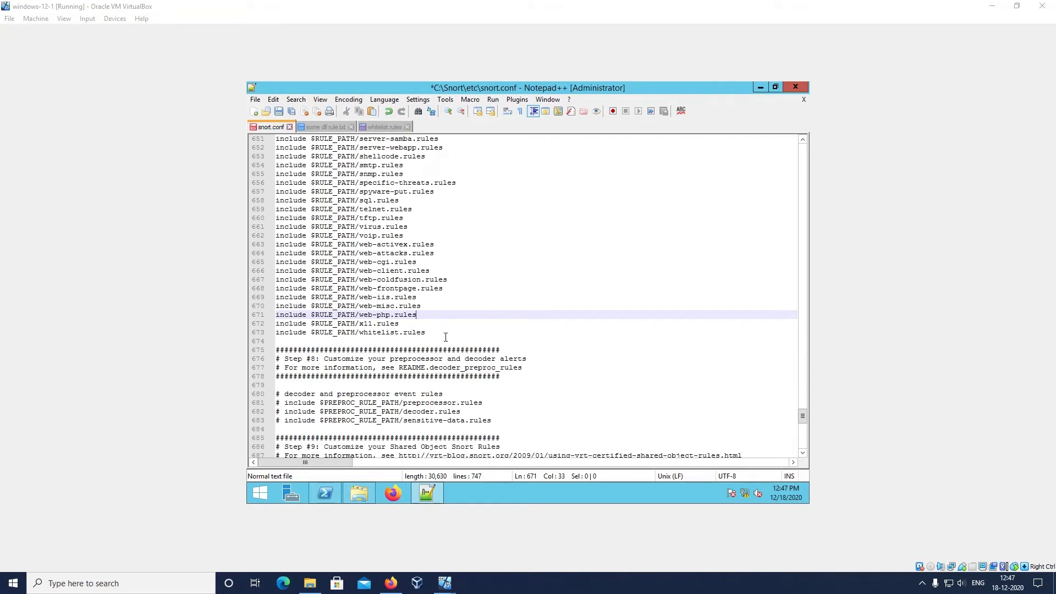
click(445, 334)
key(Return)
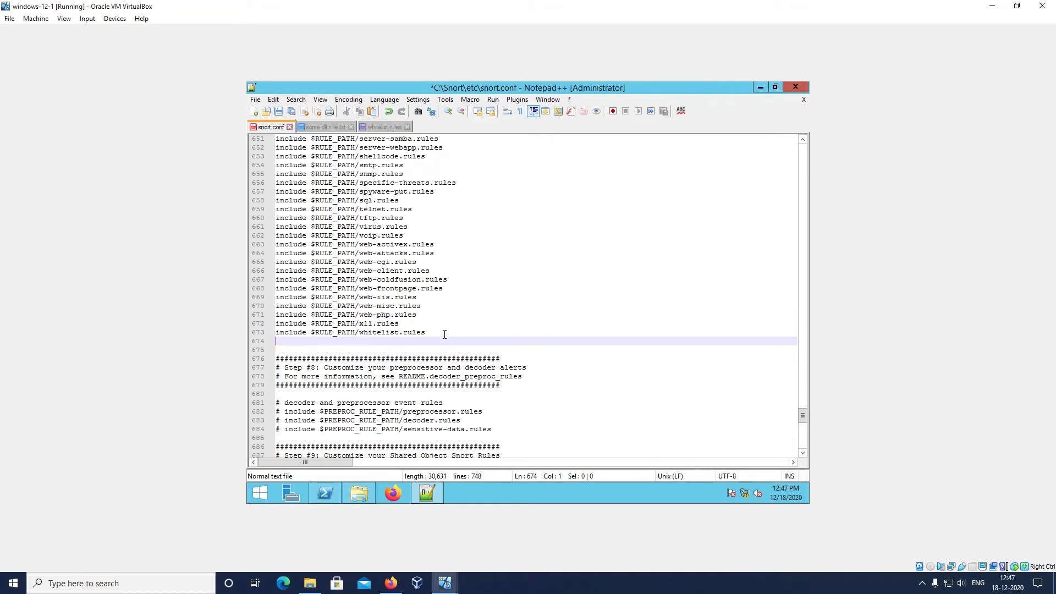
text(includ)
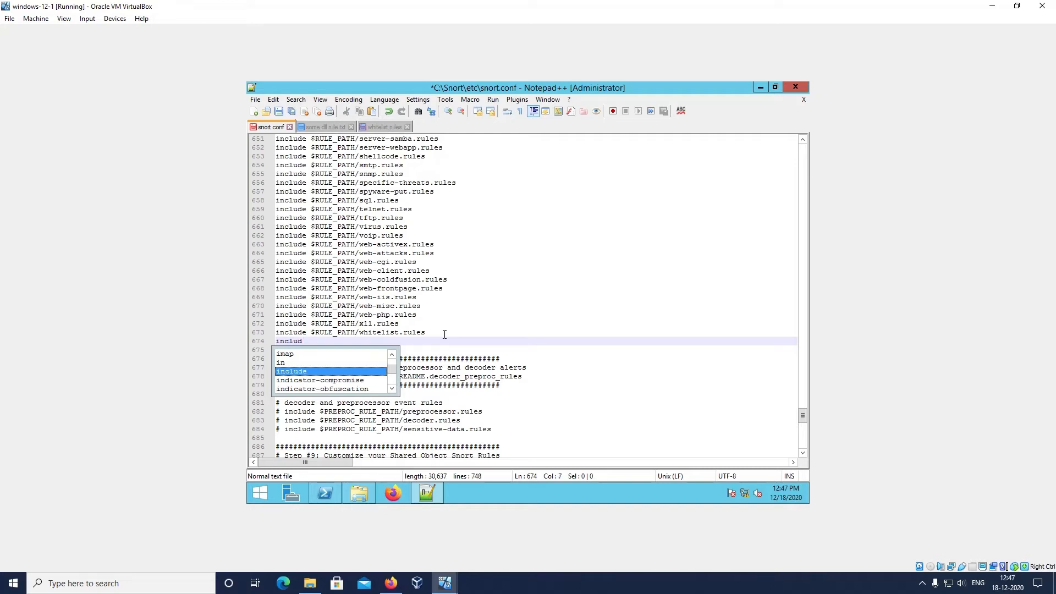
text(e $)
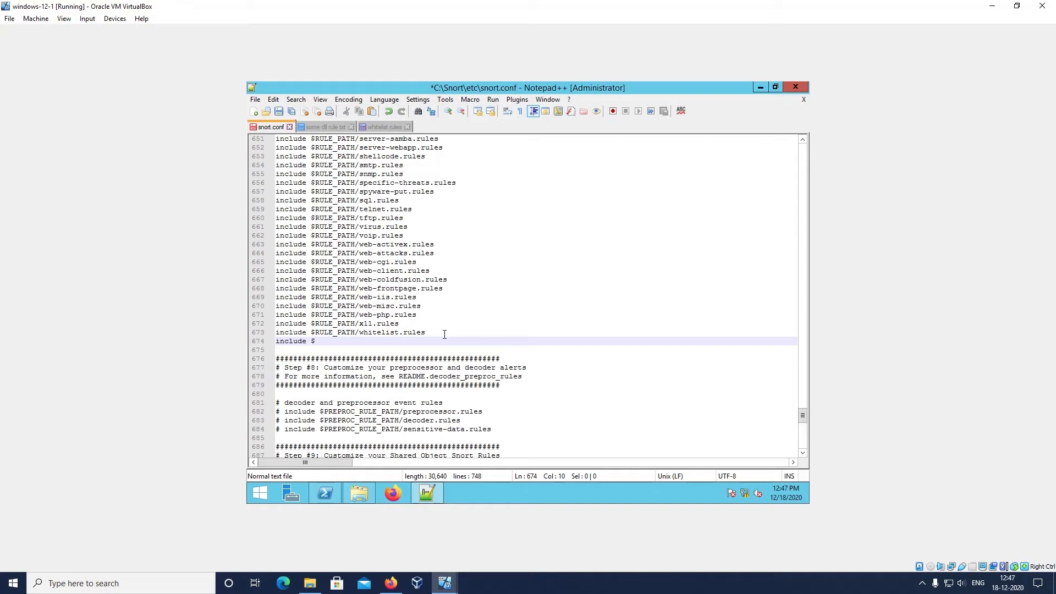
text(RULE_path)
key(BackSpace)
key(BackSpace)
key(BackSpace)
text(ATH)
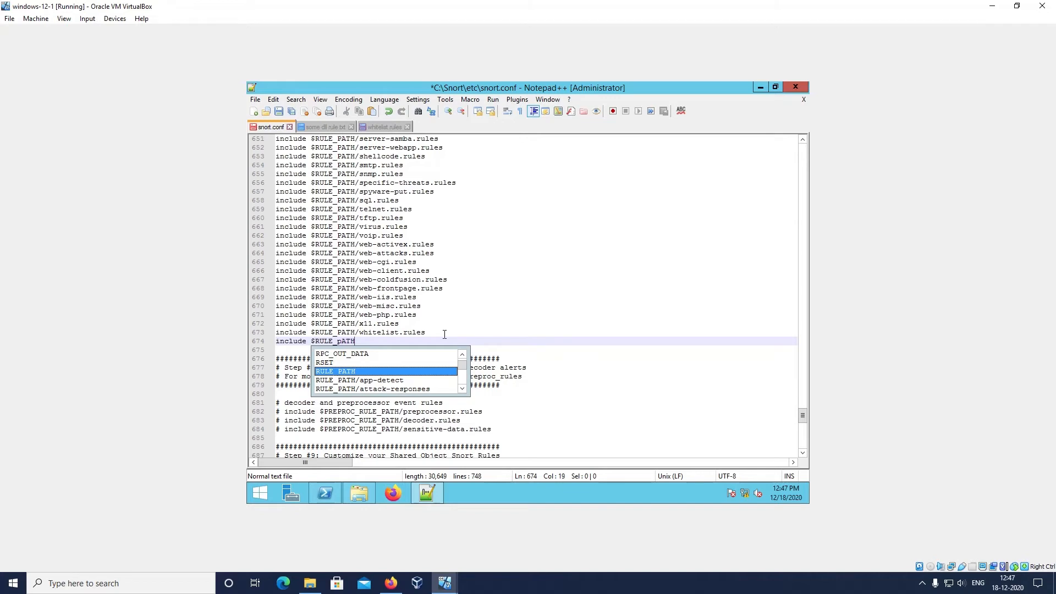
text(/)
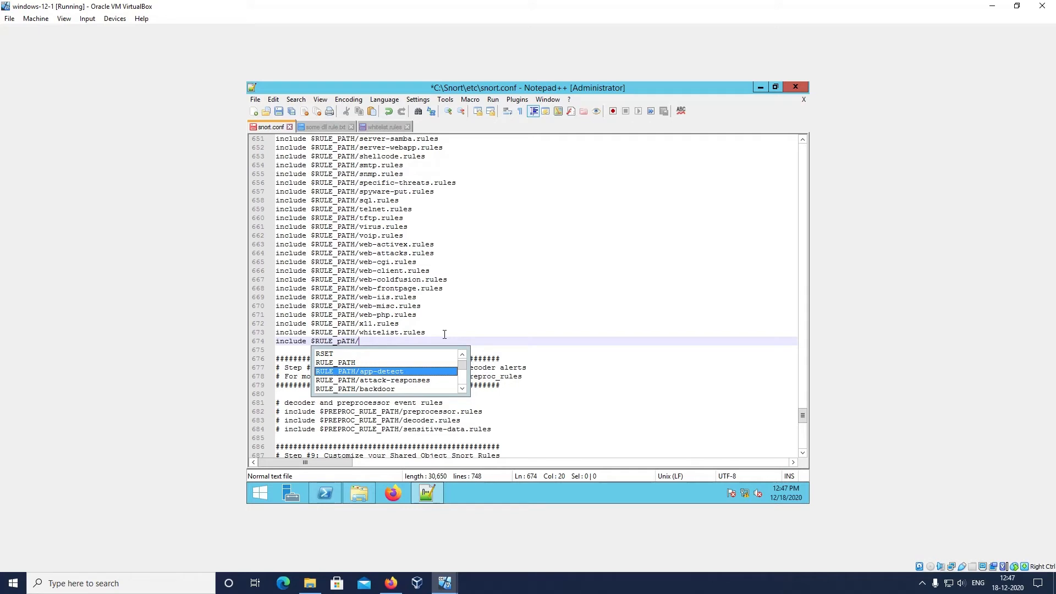
text(demo.)
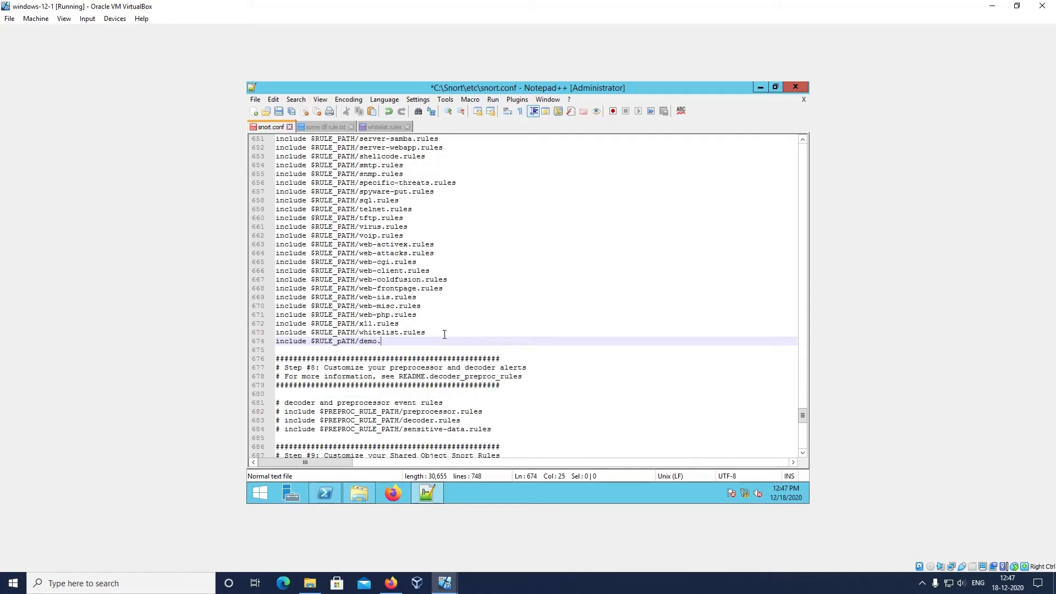
text(rules)
key(ctrl+s)
key(Escape)
click(445, 334)
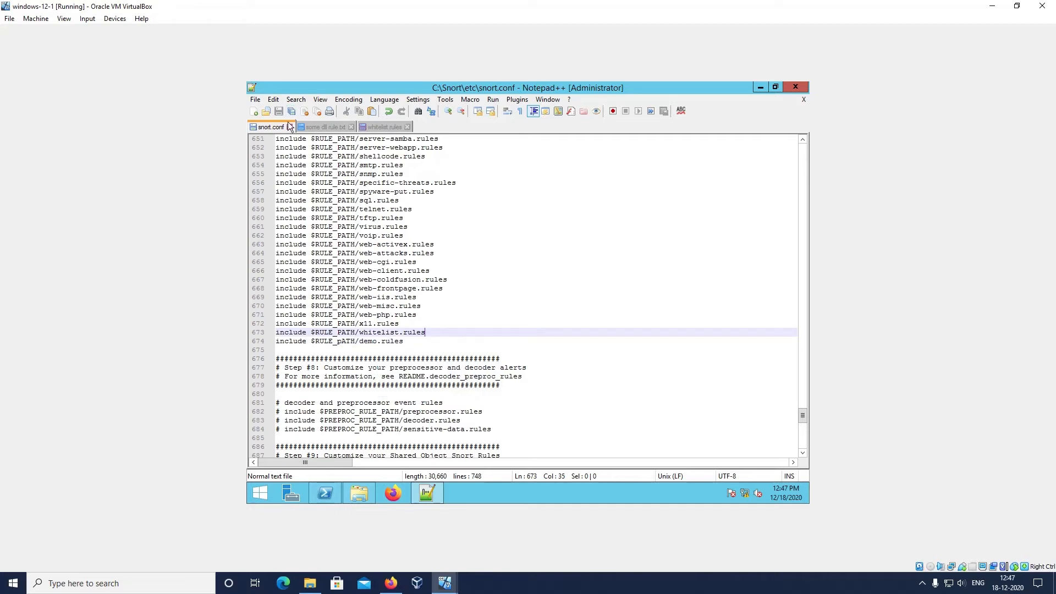
Create another new file containing the comment line #Demo rules
click(256, 100)
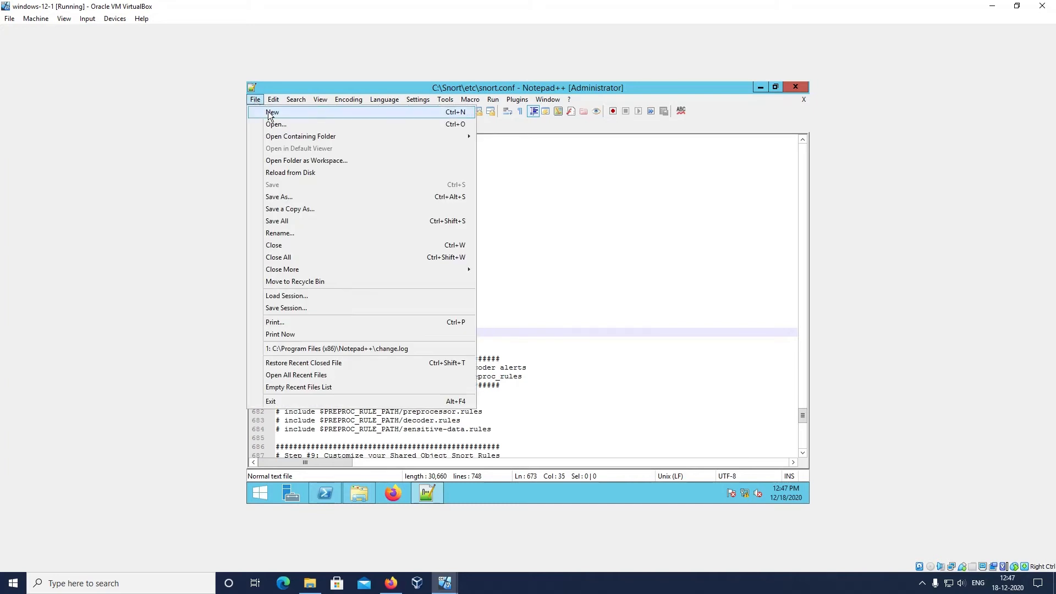
click(274, 112)
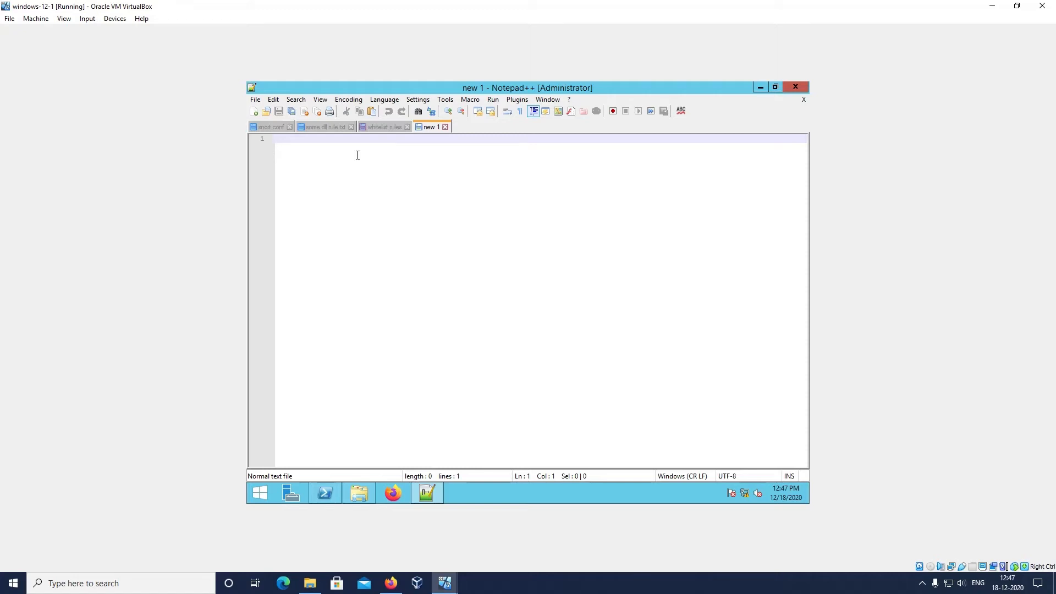
text(#)
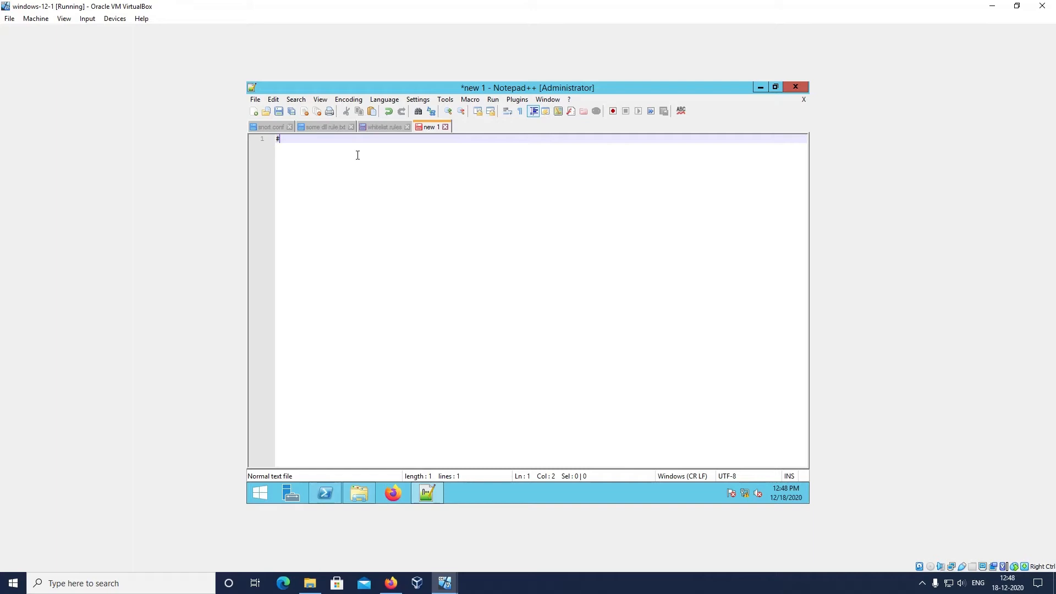
text(Demo rules)
Save the new file as demo.rules in C:\Snort\rules and add an empty line below its comment
key(ctrl+s)
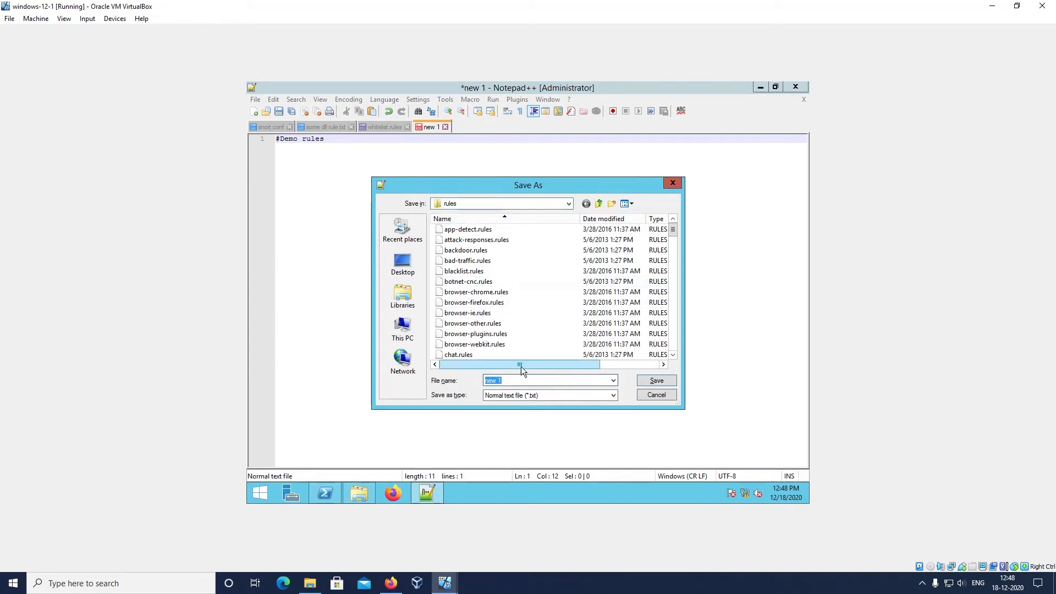
text(demo)
text(.rules)
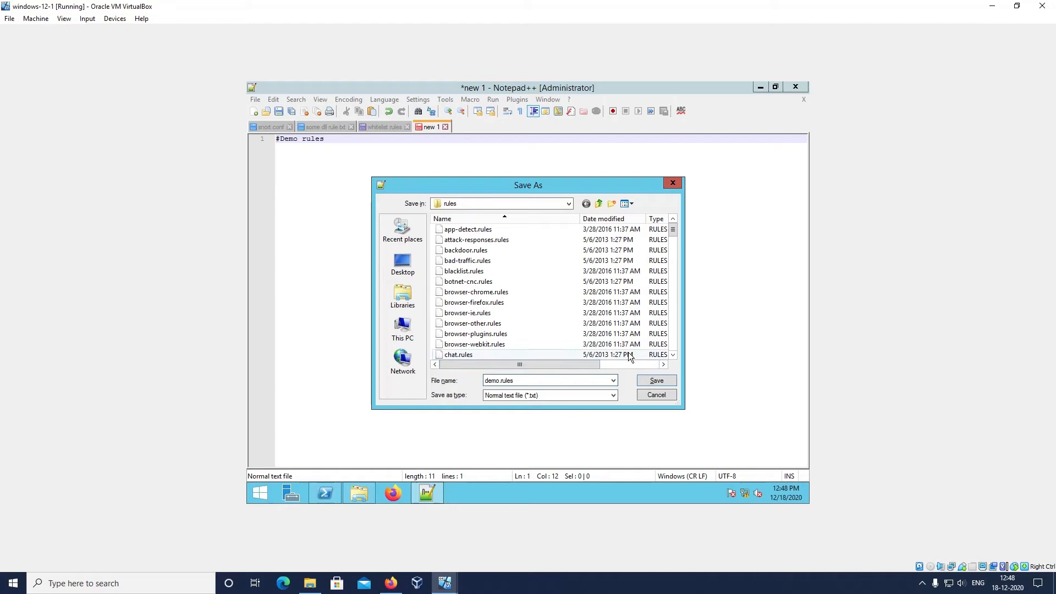
click(655, 379)
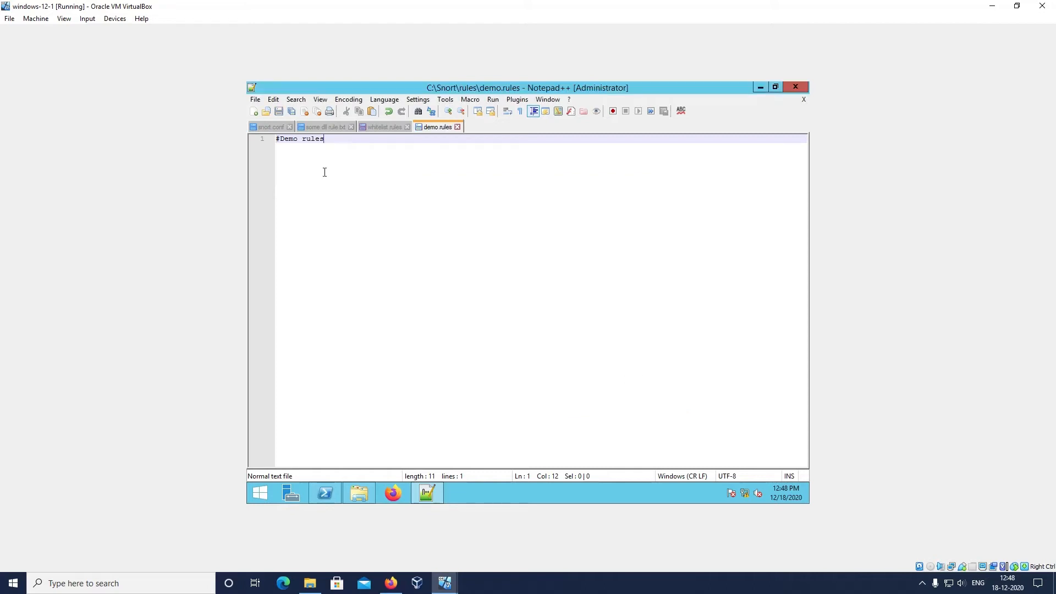
key(Return)
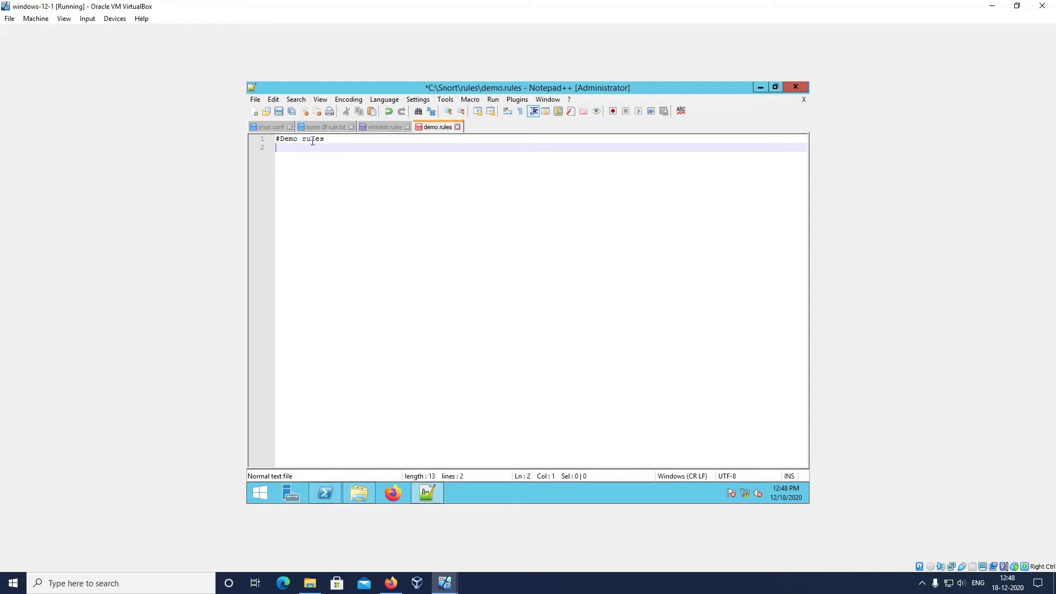
In snort.conf, add a new line starting with syslog directly below the commented output alert_syslog entry
click(271, 126)
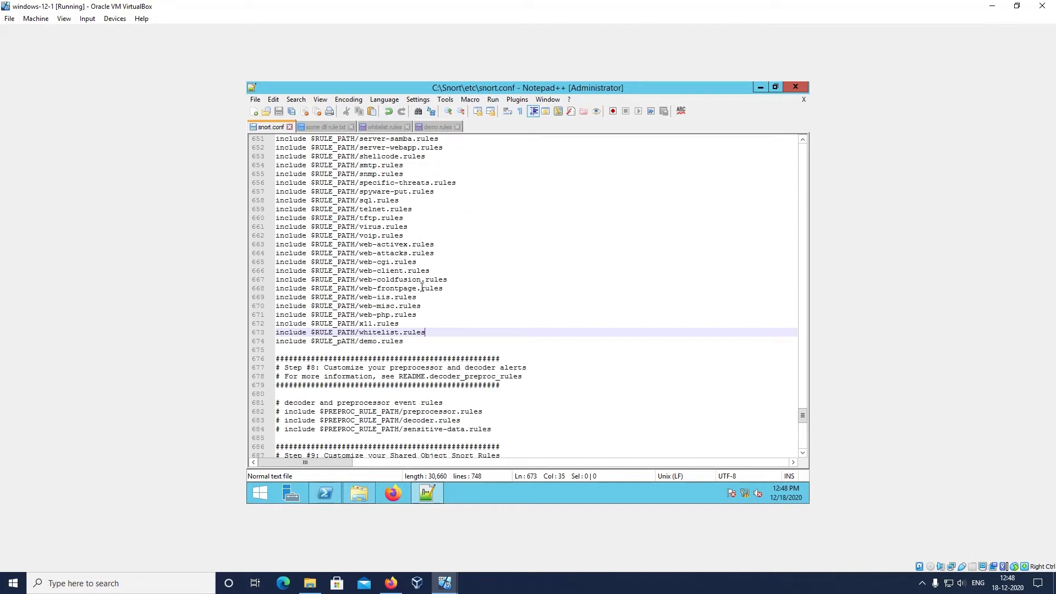
scroll(421, 288, up, 1)
scroll(422, 287, down, 1)
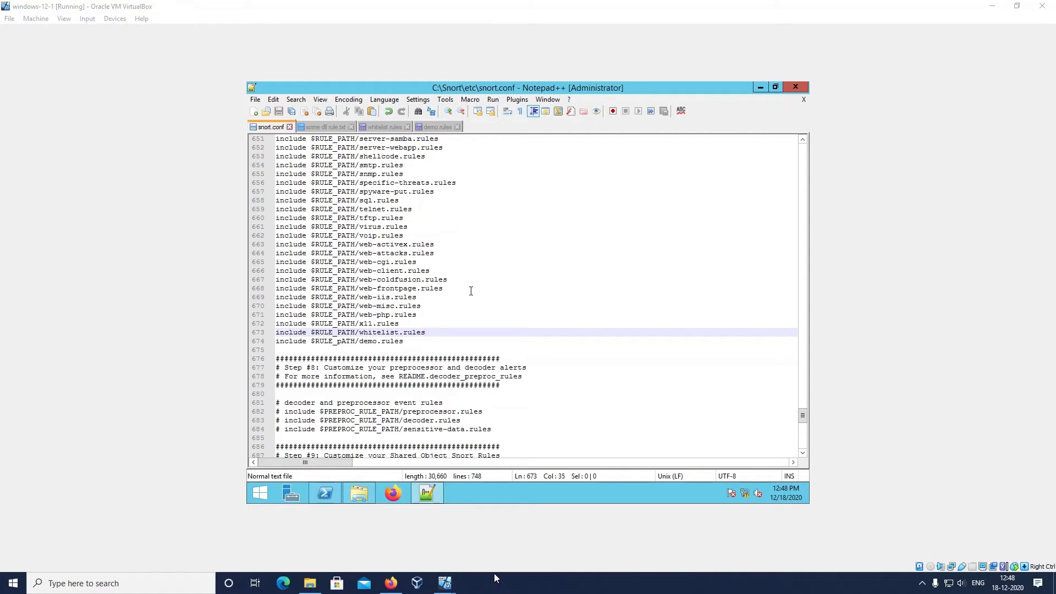
scroll(471, 294, up, 12)
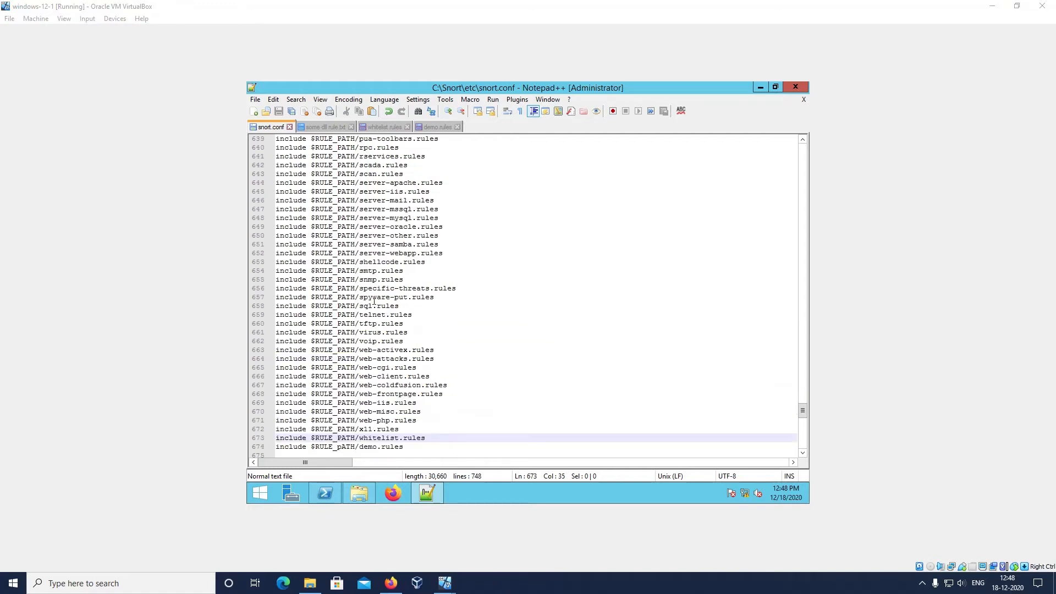
scroll(374, 301, up, 4)
scroll(375, 301, up, 20)
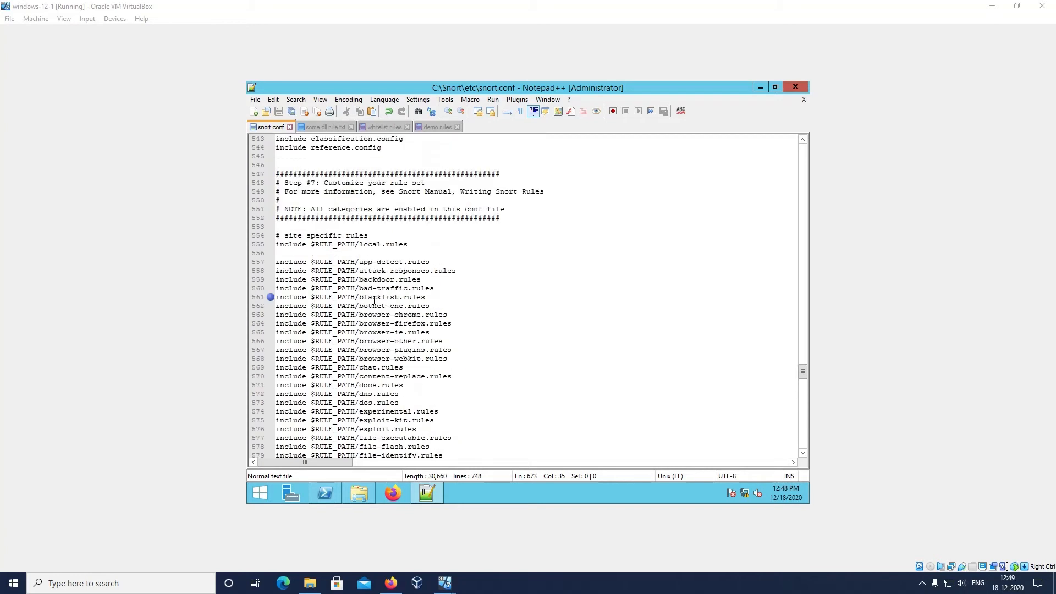
scroll(375, 301, up, 3)
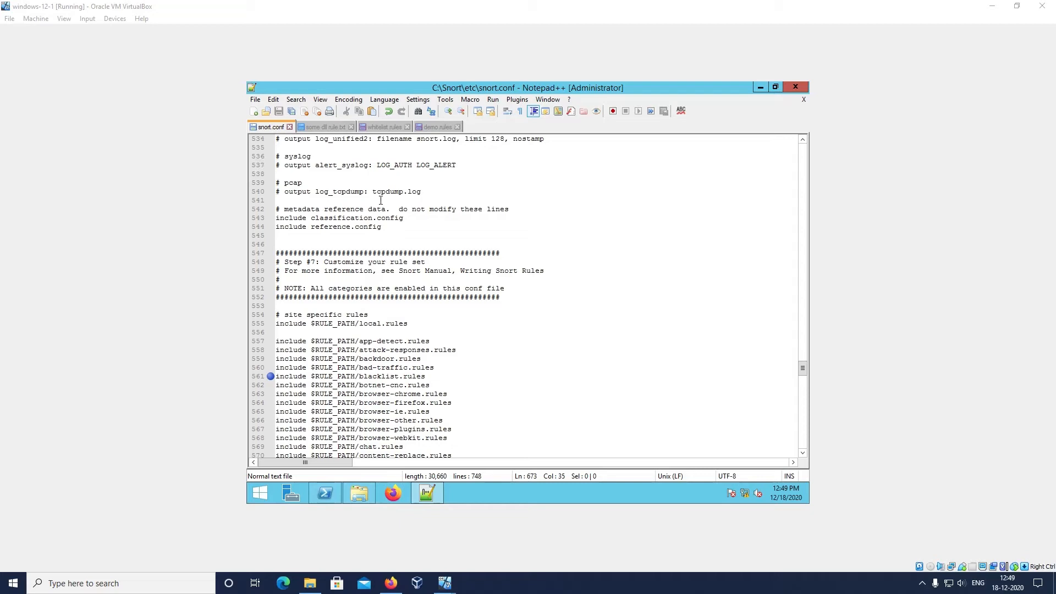
scroll(341, 180, up, 1)
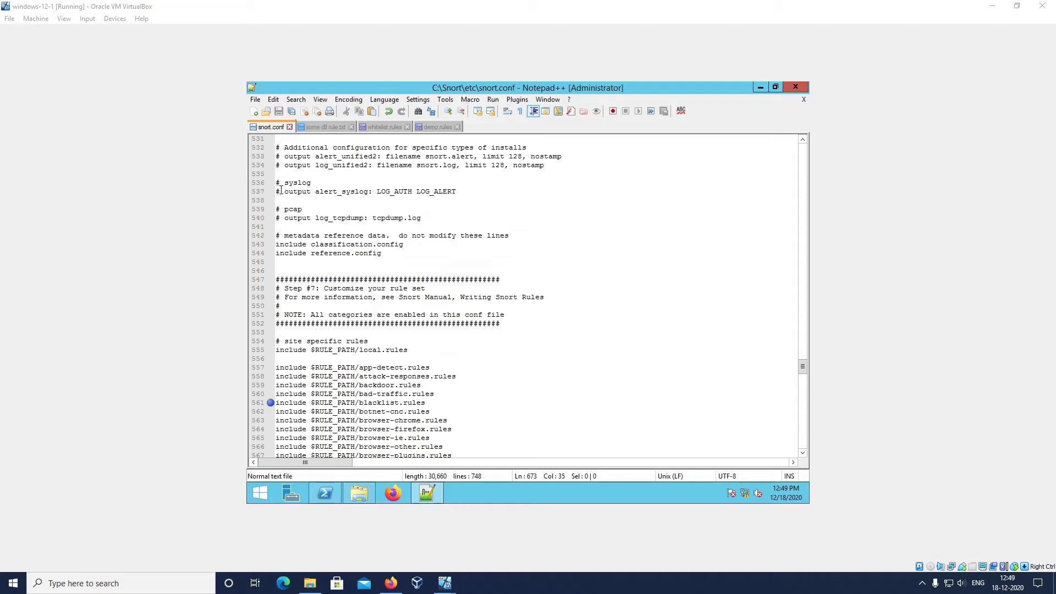
drag(284, 183, 311, 183)
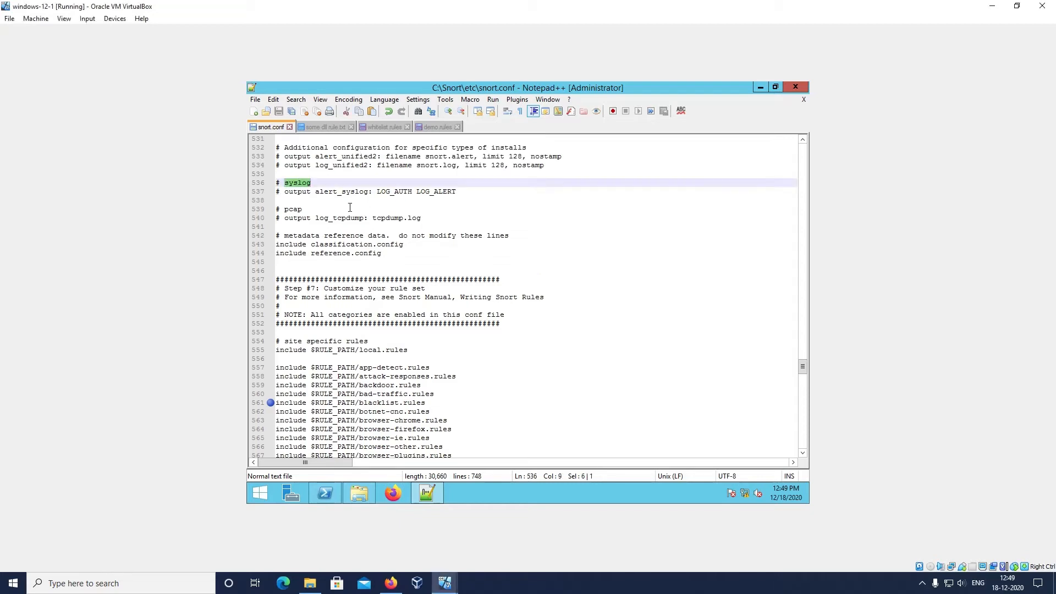
click(466, 191)
key(Return)
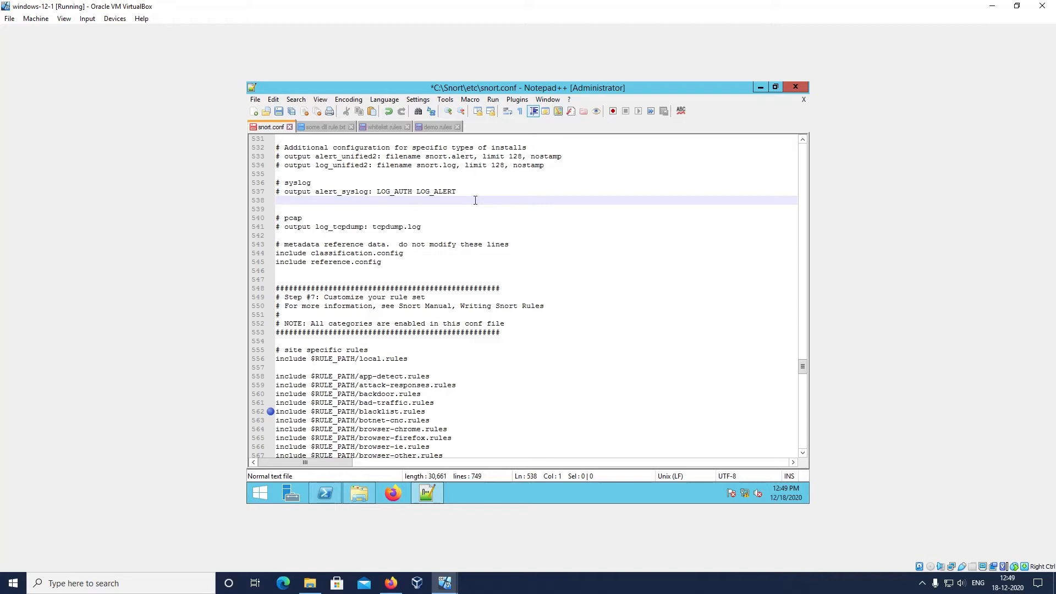
text(sy)
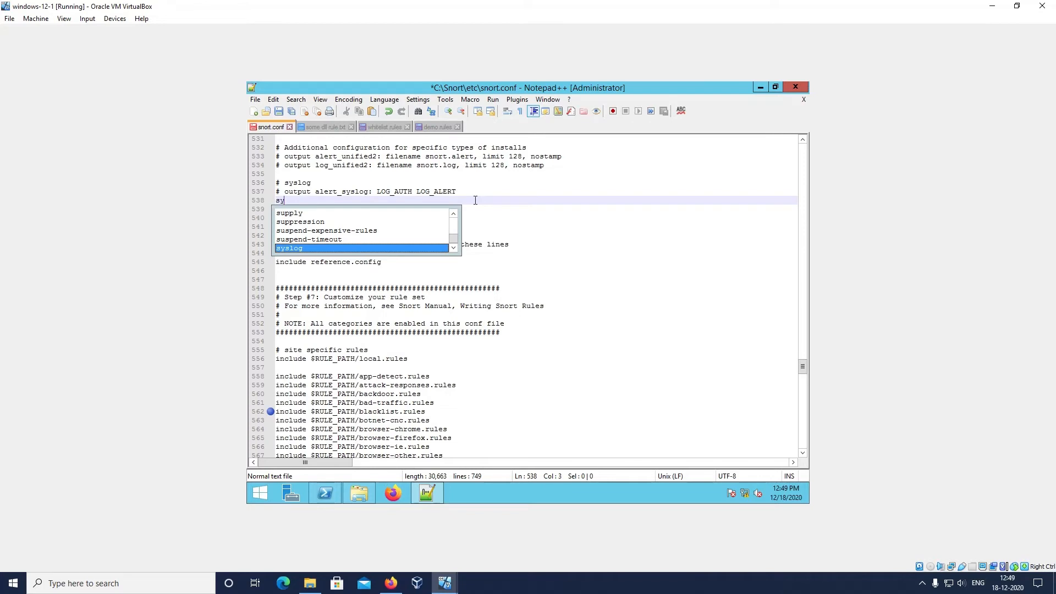
key(Return)
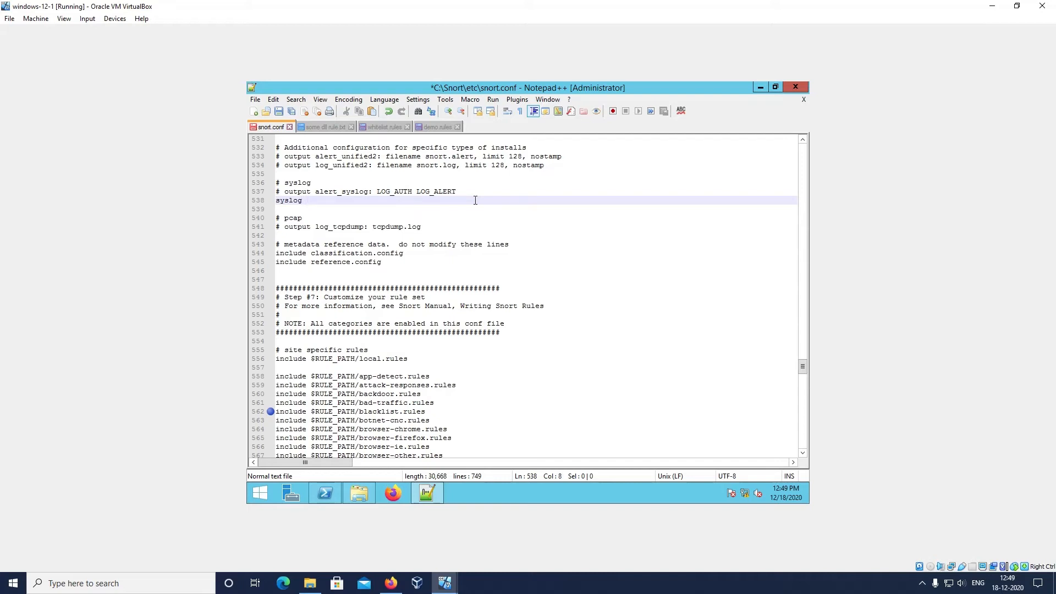
text(OUT)
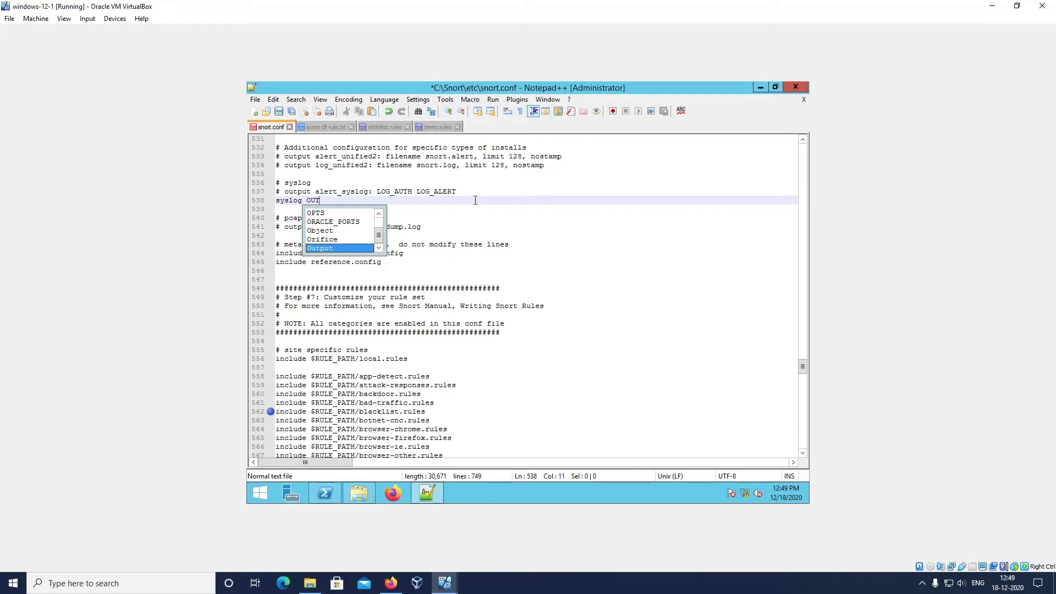
key(BackSpace)
key(BackSpace)
key(BackSpace)
Complete the new syslog line in snort.conf with output alert_fast: alert.ids
text(outp)
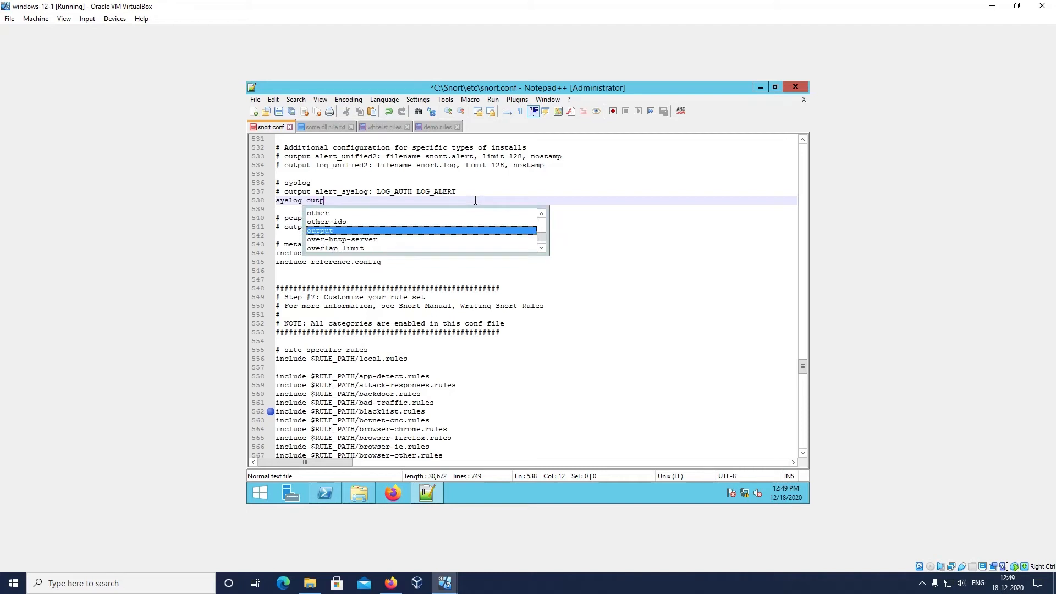
key(Return)
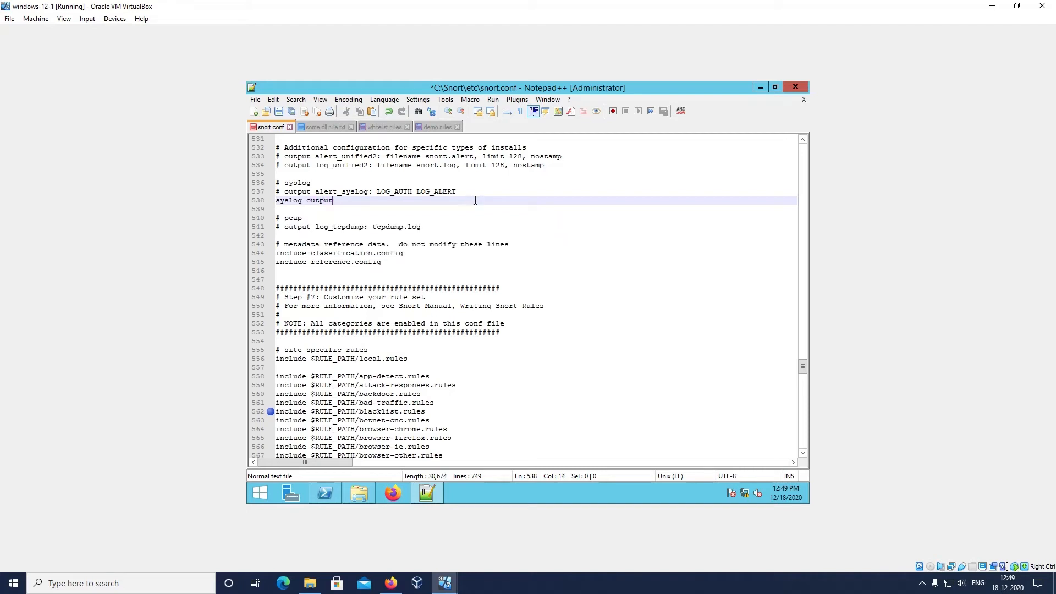
text(al)
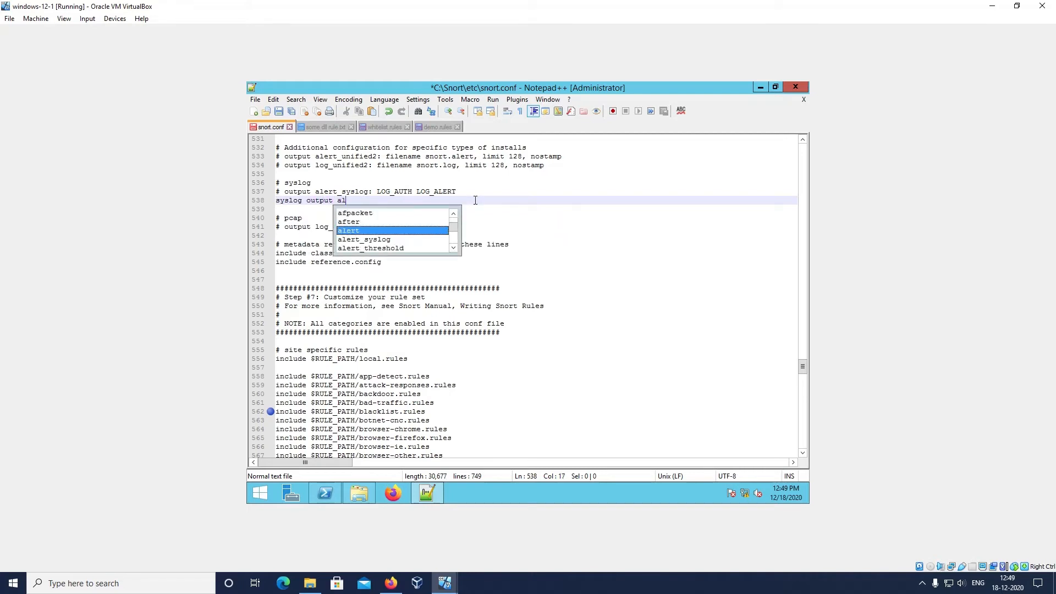
key(Return)
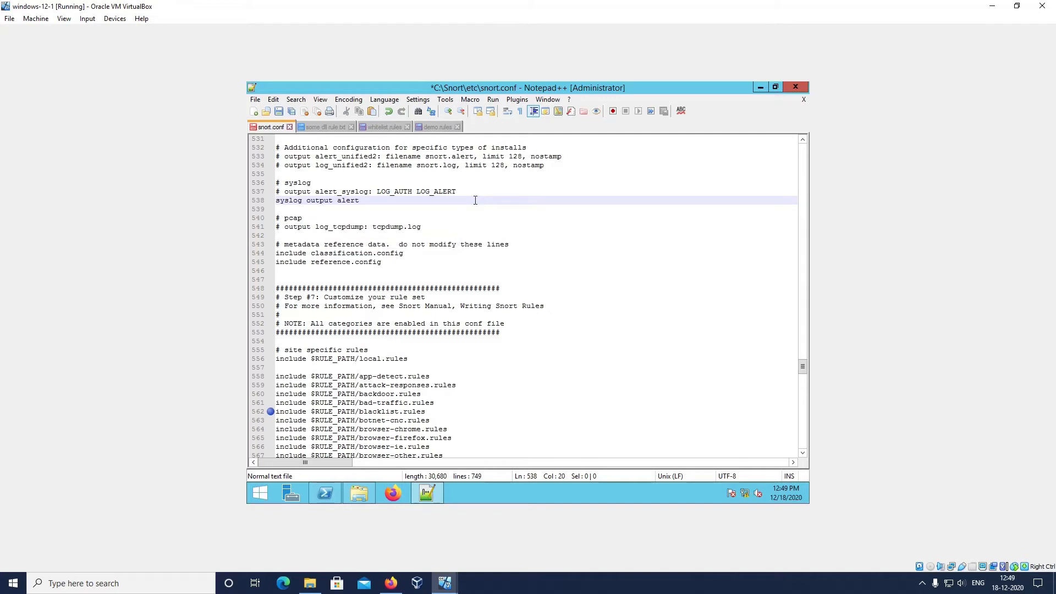
text(_fast)
text(: alert)
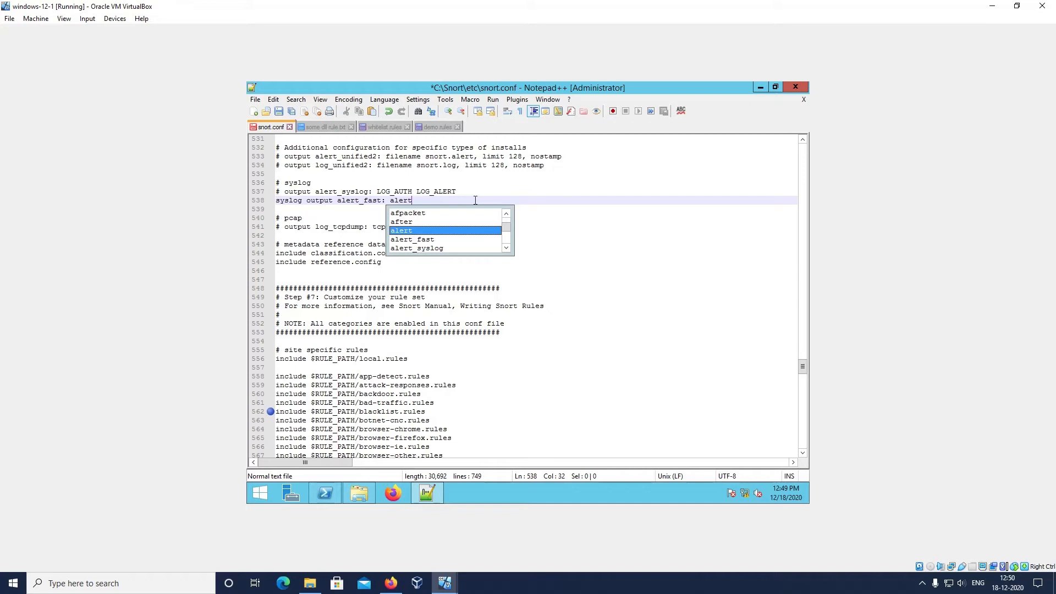
text(.ids)
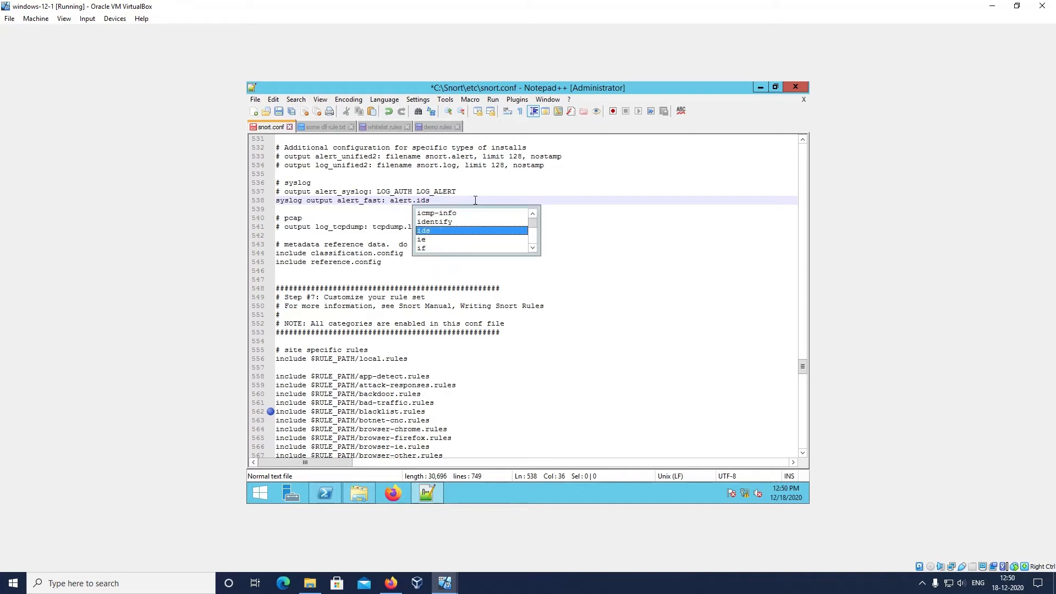
key(Escape)
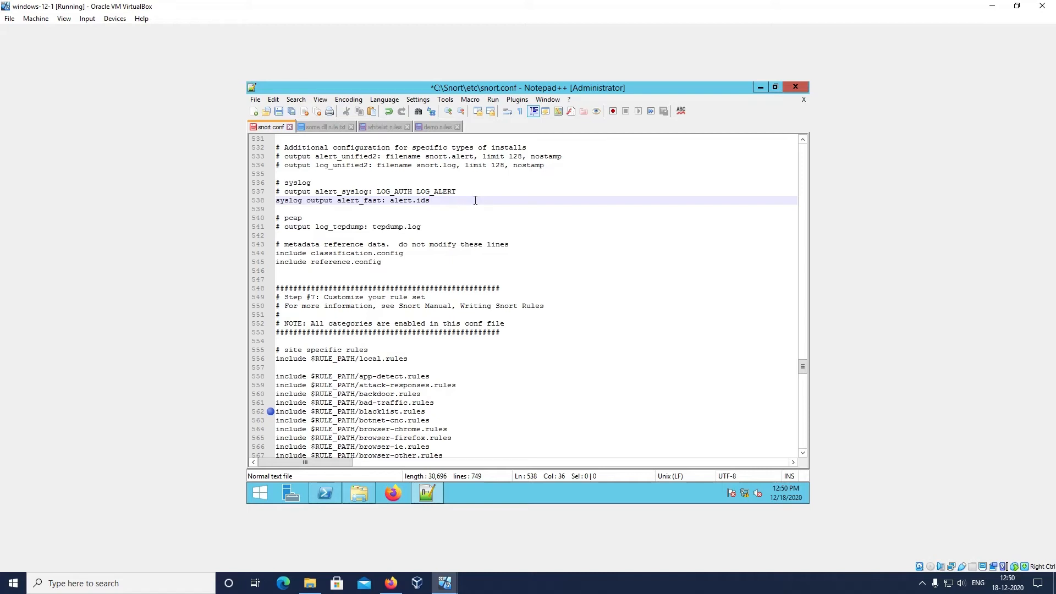
Save snort.conf and check that the save has been applied
key(ctrl+s)
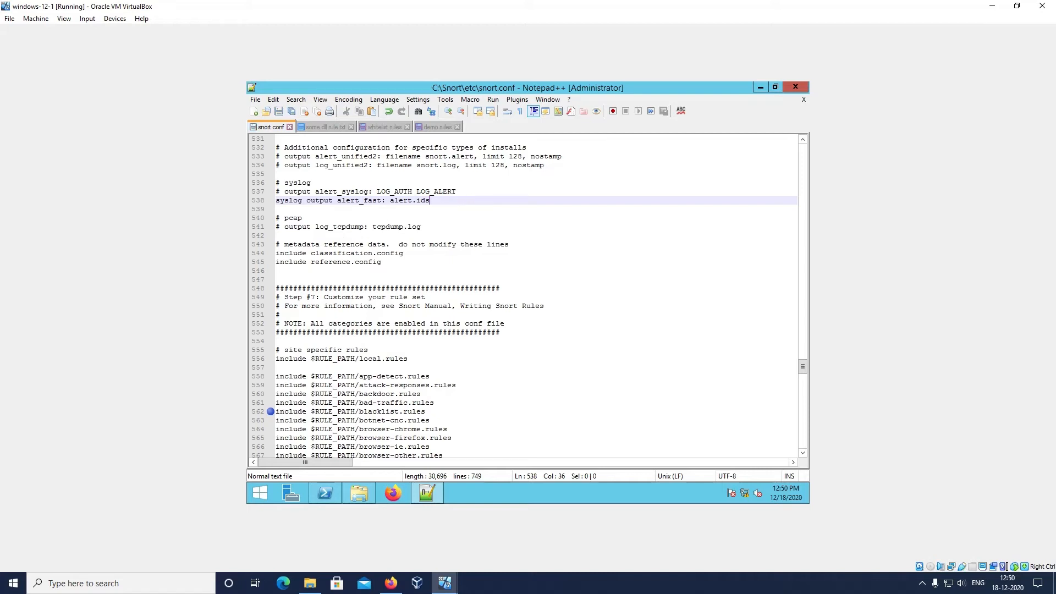
click(256, 99)
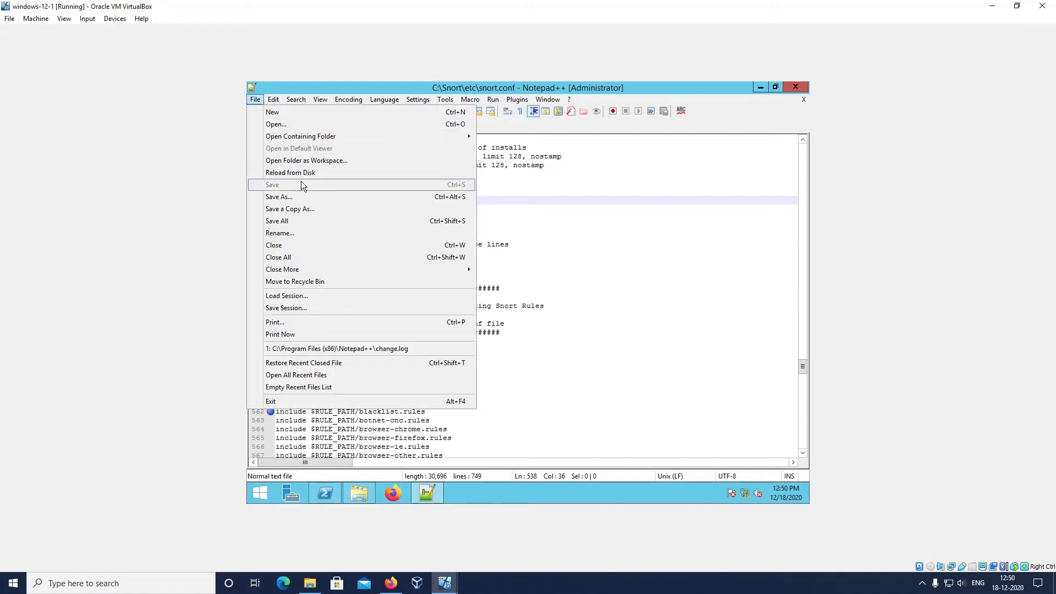
click(539, 267)
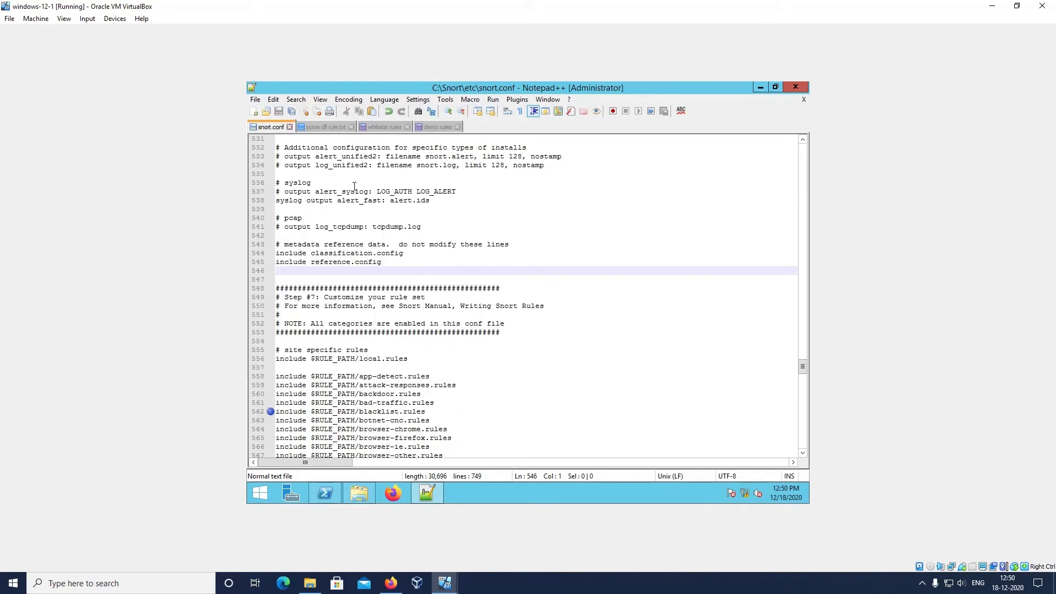
click(262, 98)
click(523, 245)
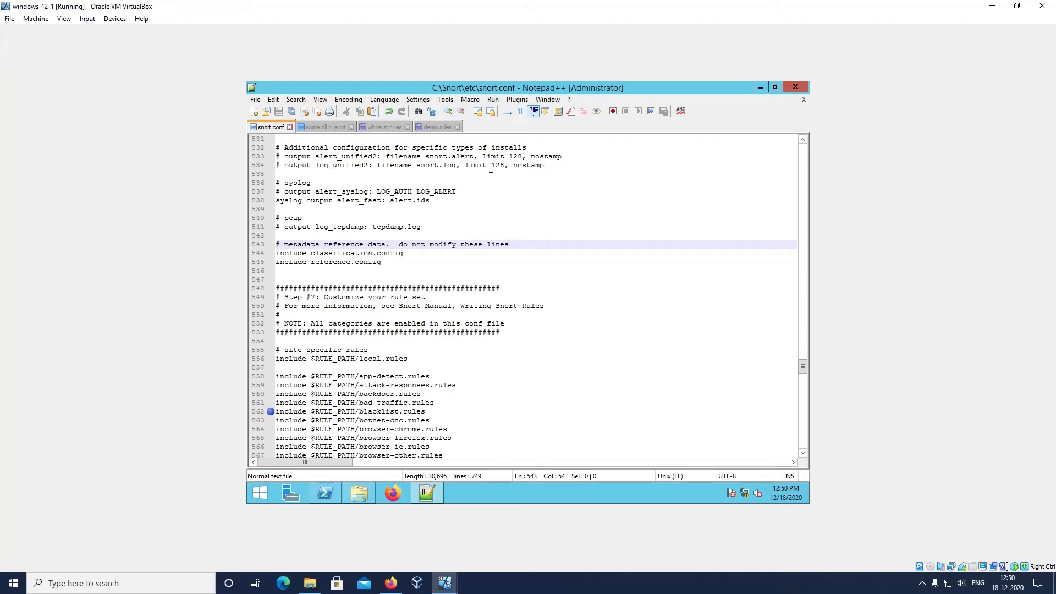
In demo.rules, begin a rule on the empty line below the comment with alert tcp any any ->
click(429, 127)
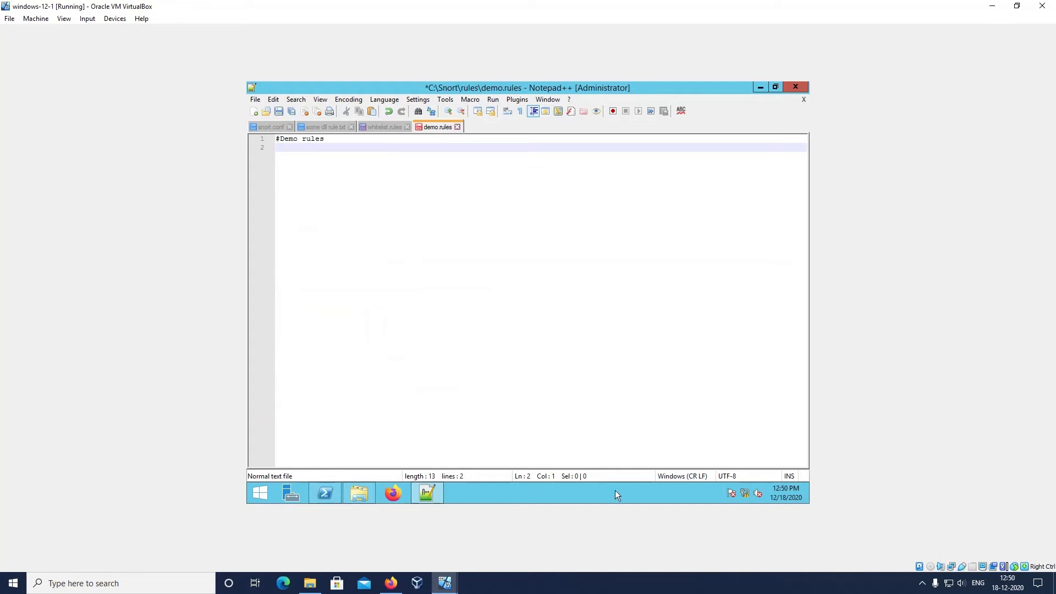
click(559, 591)
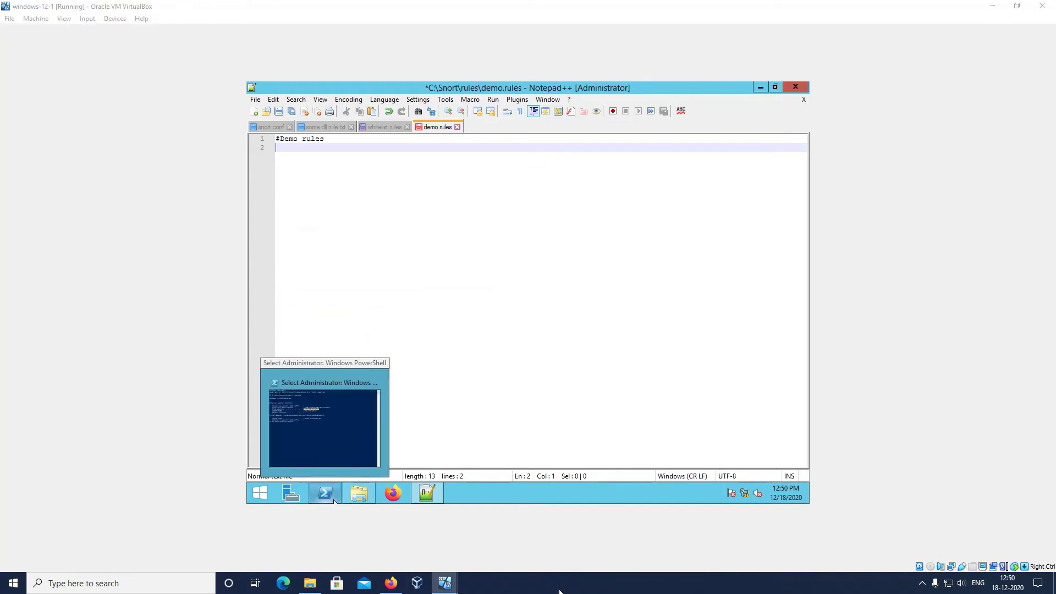
click(452, 324)
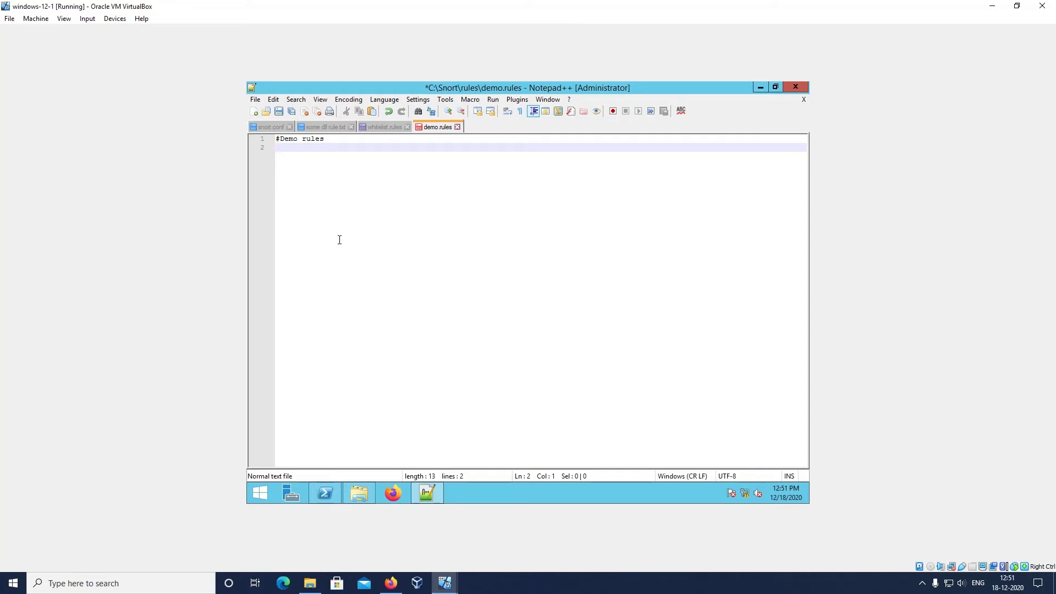
text(alert tcp)
text(any any ->)
Give the TCP rule the destination address 192.168.56.102 with any port
key(Up)
key(Down)
text(192.168.56.)
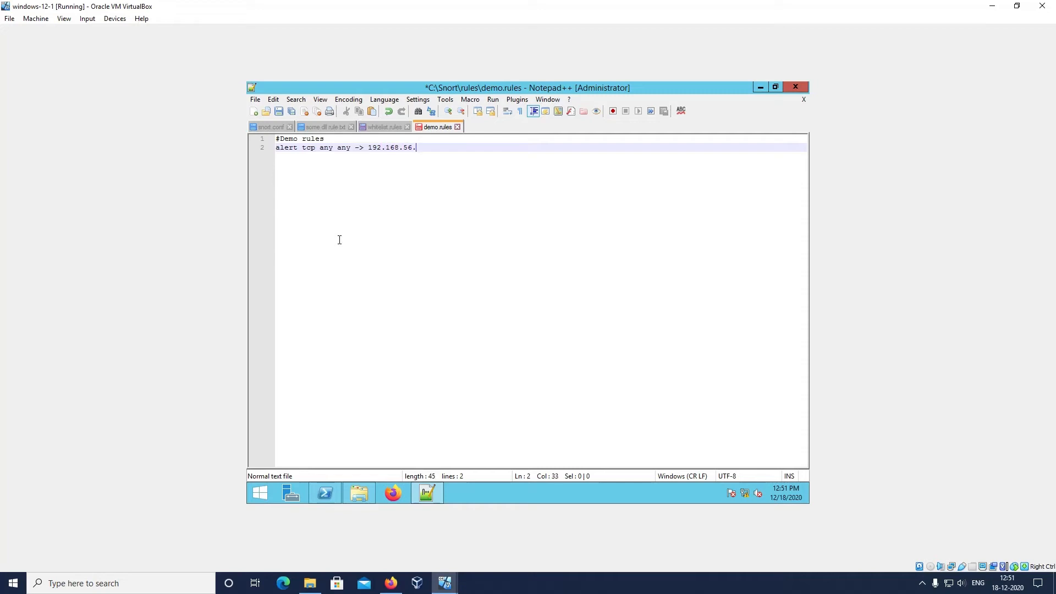
text(1)
text(02)
text( any )
text(()
text(msg)
Open the TCP rule's options with a parenthesis and add the message msg:"Testing TCP packets"
text(")
text(")
text(Testing )
text(T)
text(P )
text(pack)
text(ets)
Finish the TCP rule's options with sid;100001;rev:1; and the closing parenthesis
text(sid)
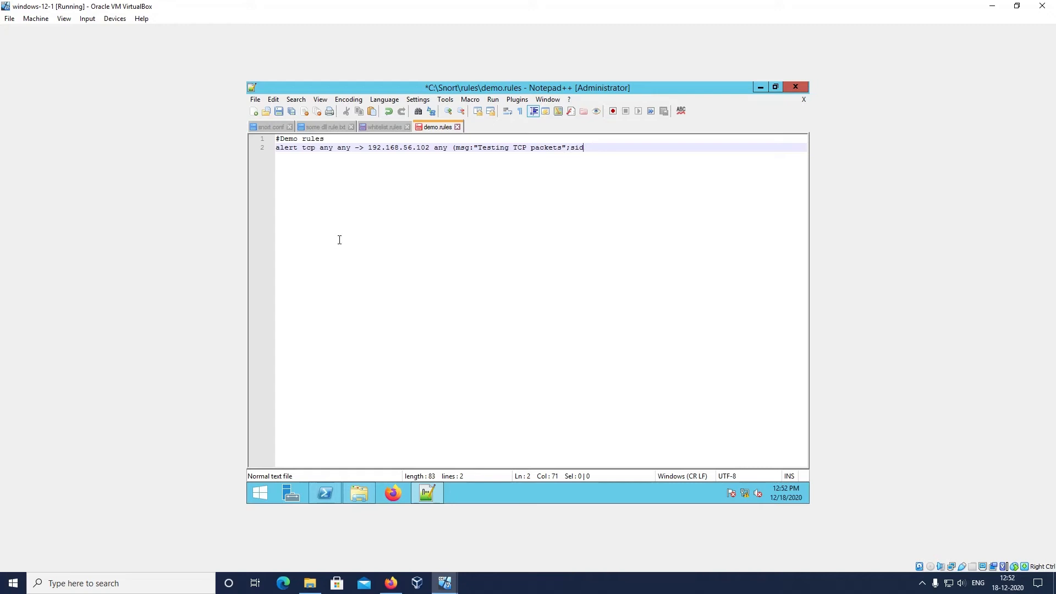
text(;1000)
text(01;rev:1;))
Start a second rule on a new line below the TCP rule with the action alert
key(Return)
text(ale)
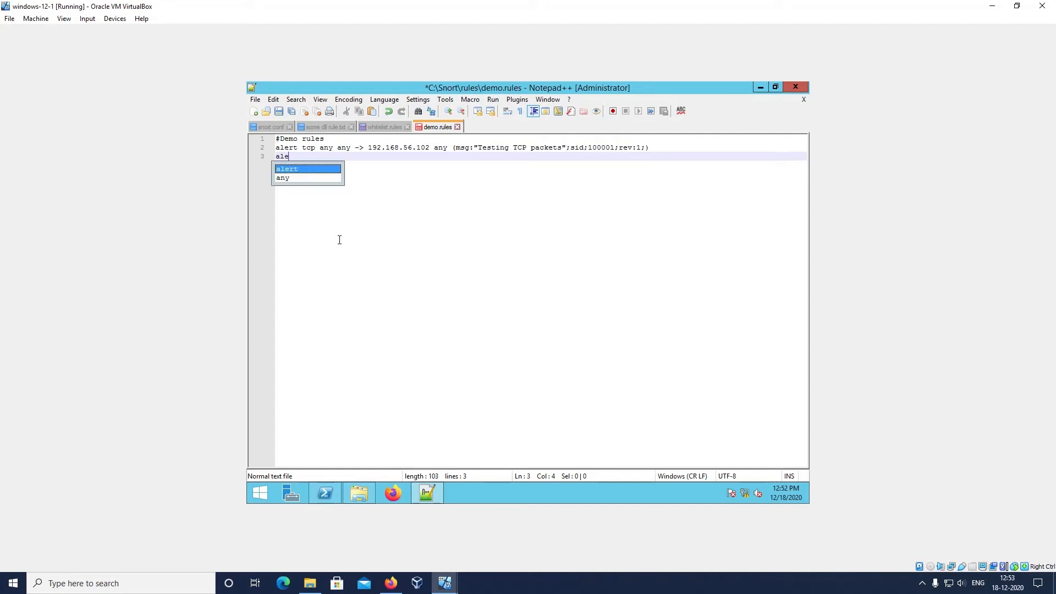
text(rt)
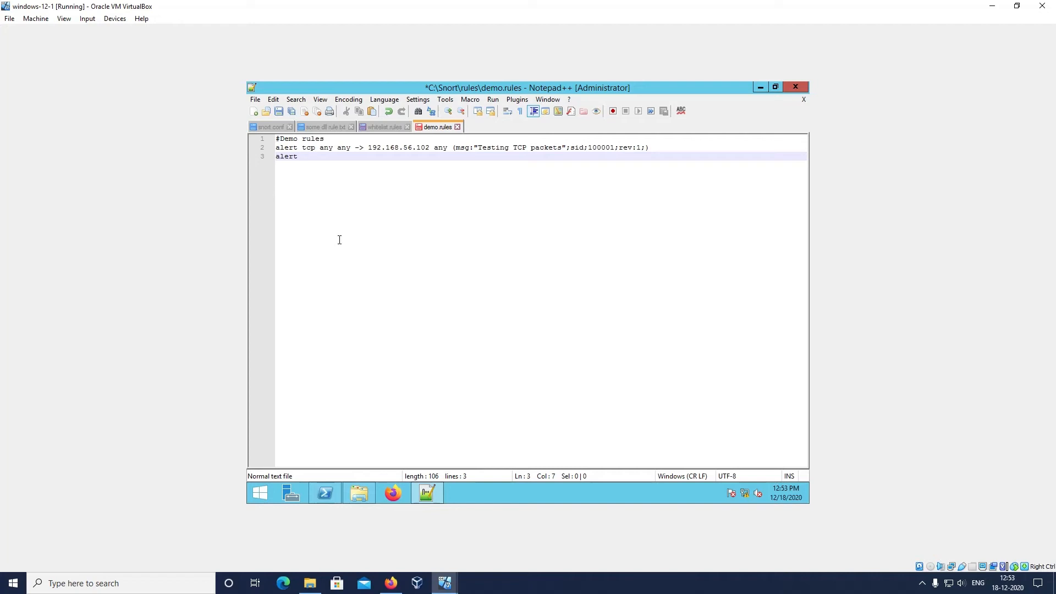
text(any)
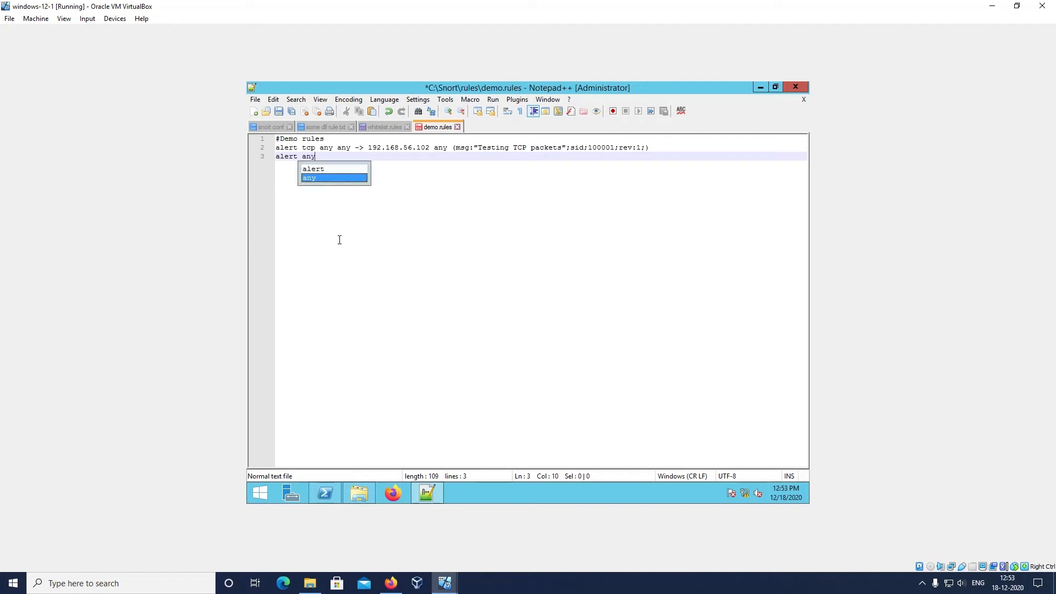
key(BackSpace)
key(BackSpace)
key(BackSpace)
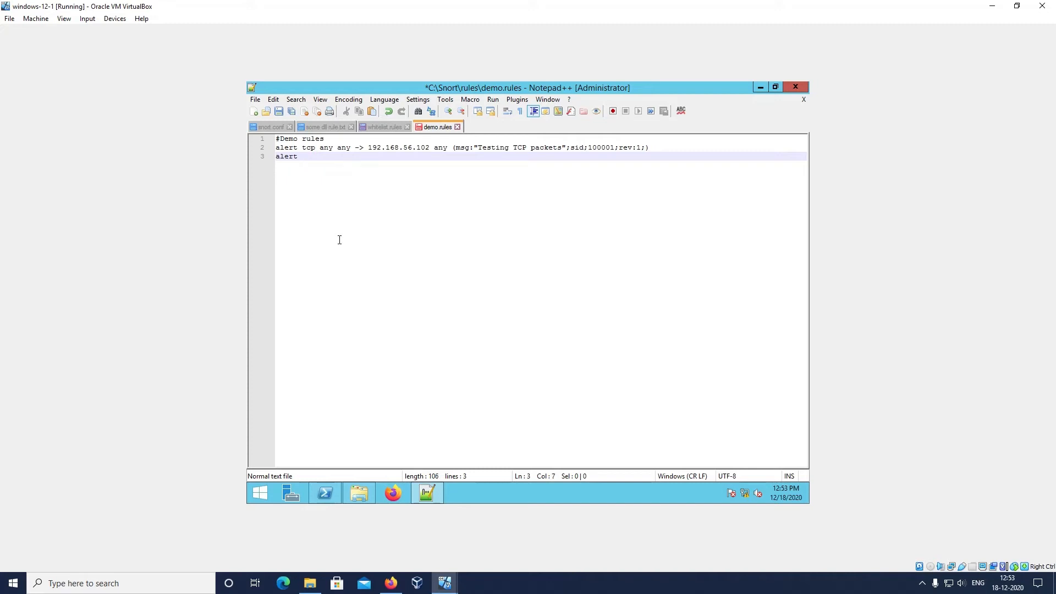
Continue the second rule's header with icmp any any -> any 7
text(icmp any any)
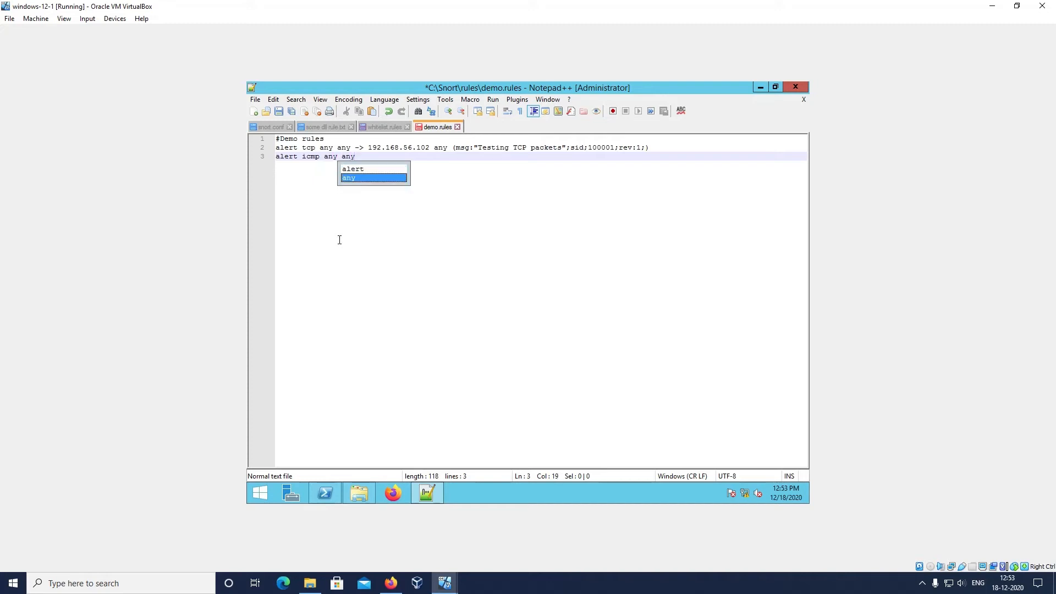
text( -> )
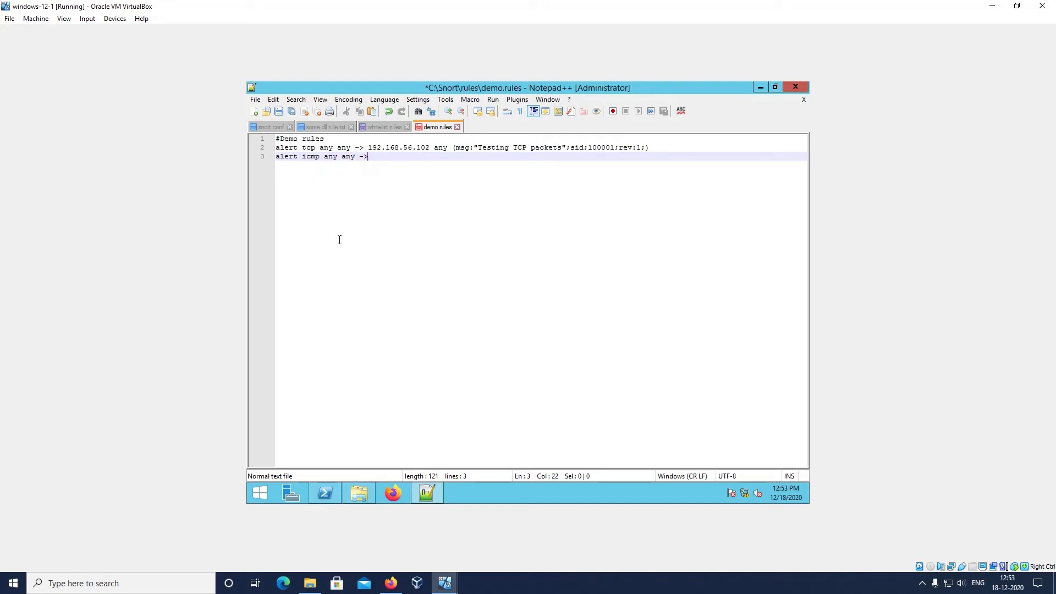
text(any)
drag(373, 164, 386, 161)
click(409, 163)
text(7)
text( ()
text(msg:)
text("")
text(Testing )
text(PING Pac)
text(ket)
text(;)
text(sid)
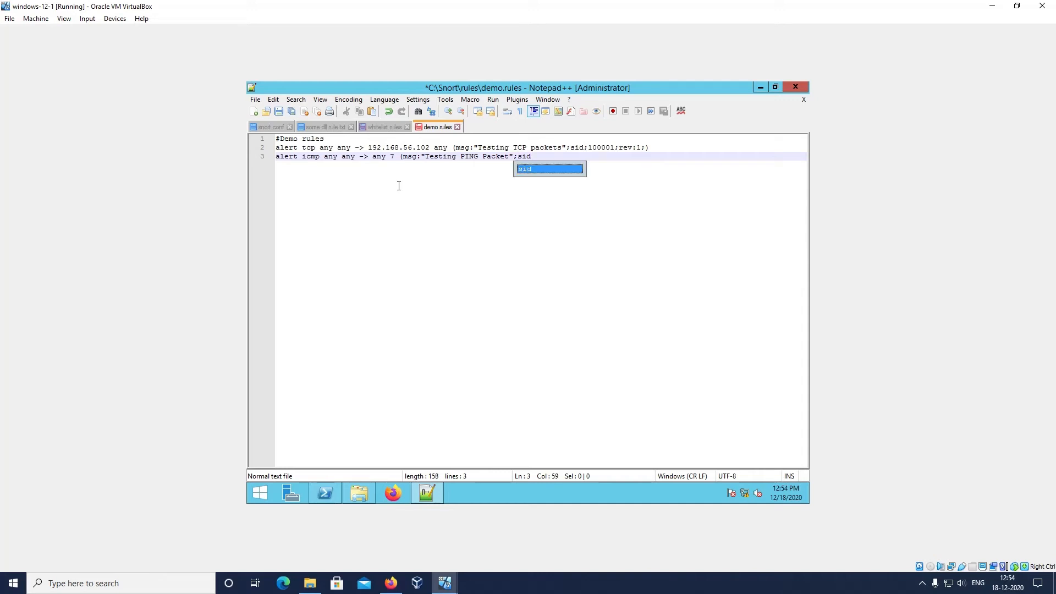
text(:1000)
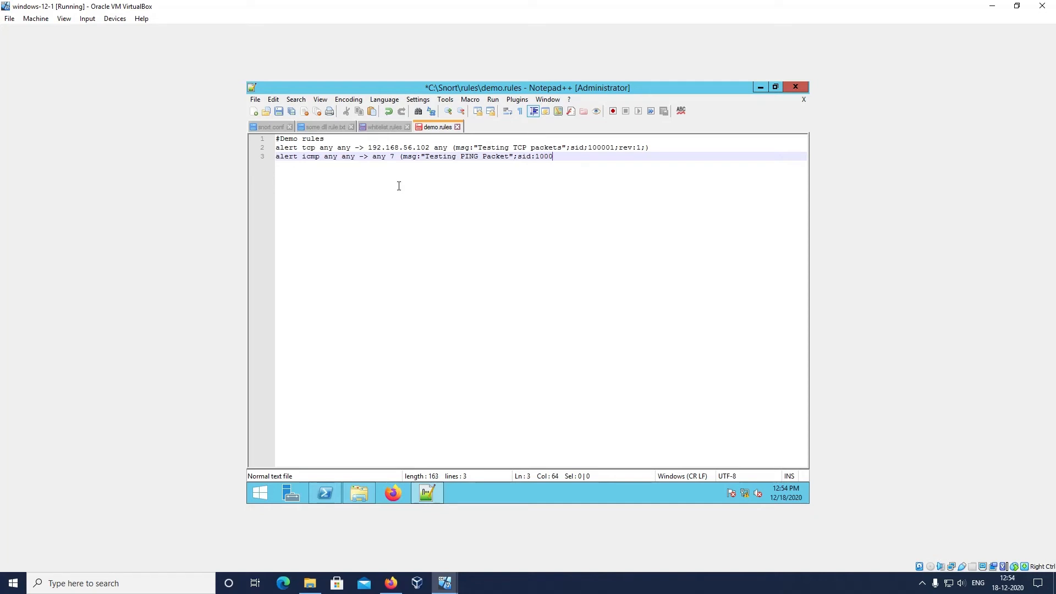
text(02;)
Complete the ICMP rule's options with sid:100002; and a closing parenthesis, and save demo.rules
click(255, 99)
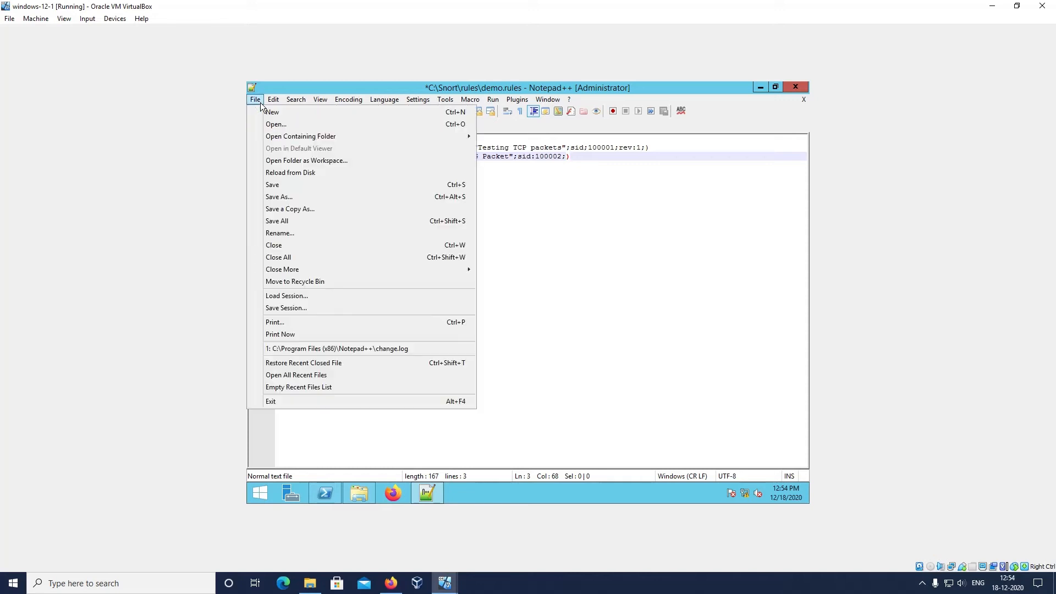
click(294, 184)
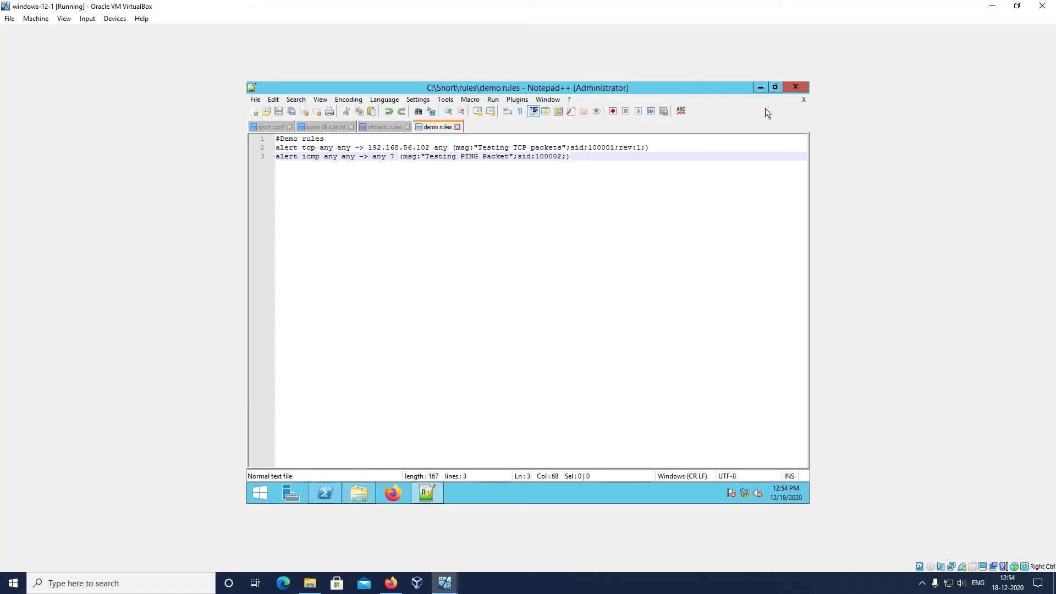
Minimize the rules editor and close the open Windows PowerShell window to clear the server desktop
click(747, 588)
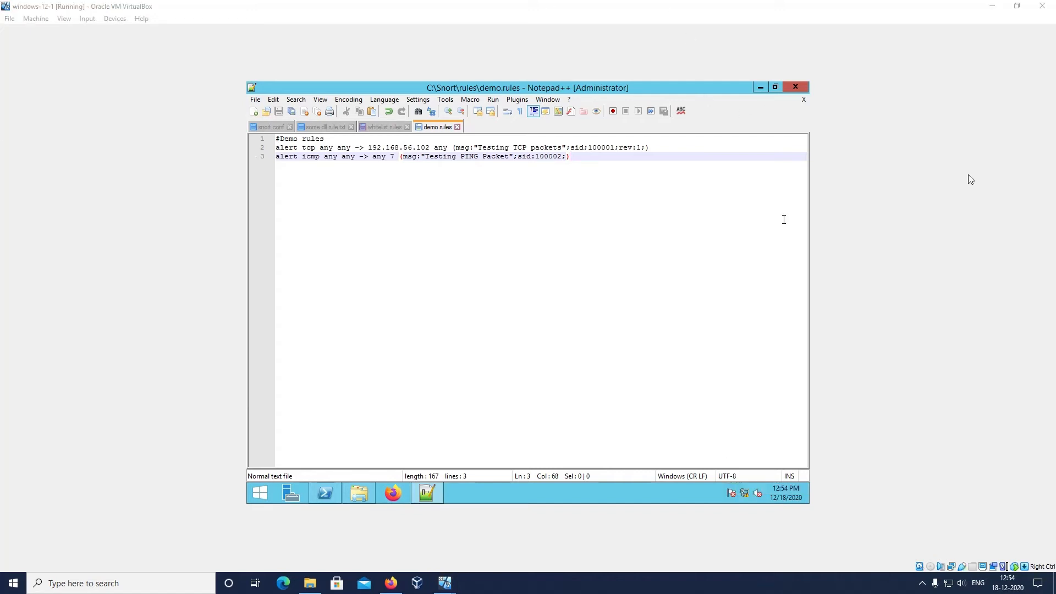
click(761, 86)
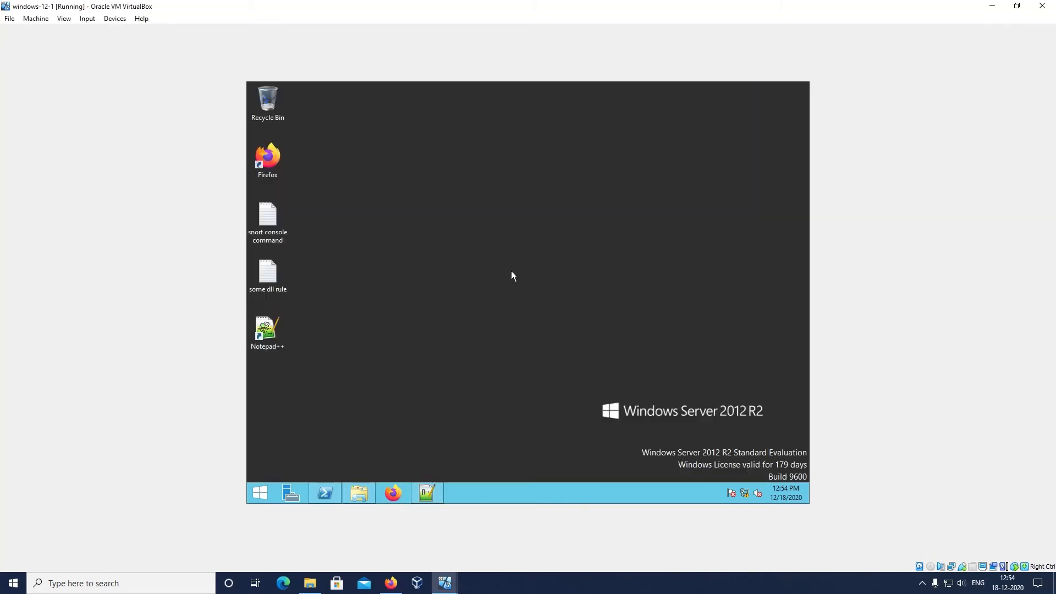
mouse_move(333, 497)
click(332, 488)
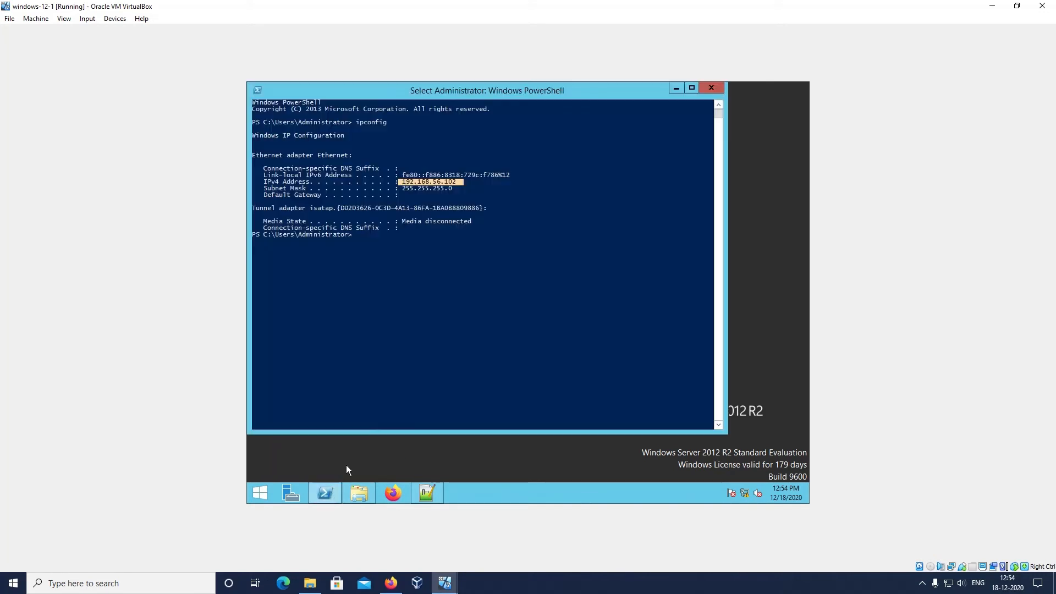
click(710, 88)
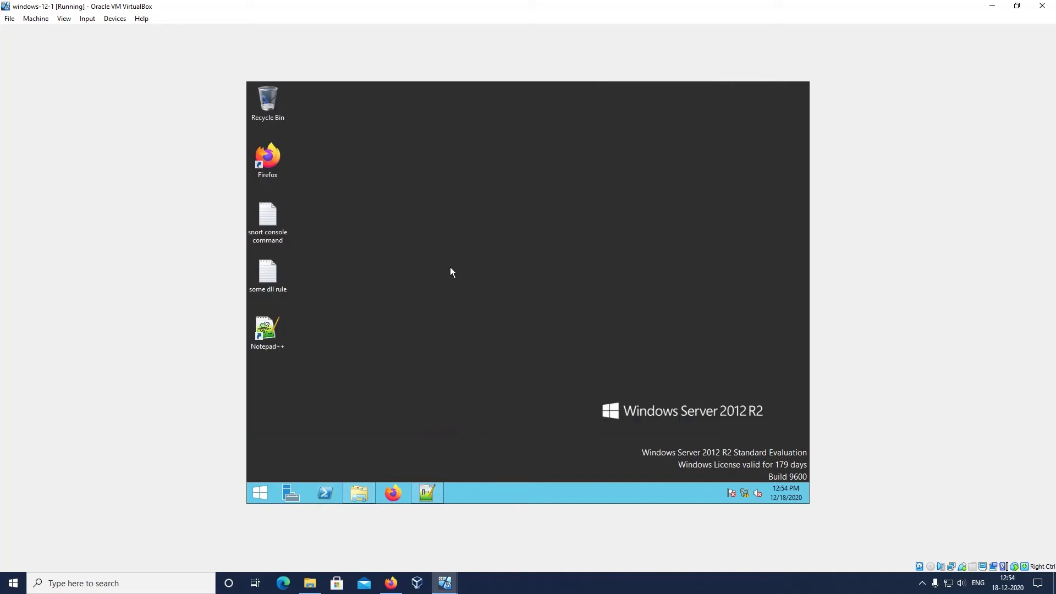
Search for cmd to open Command Prompt on the server, and maximize its window
click(260, 495)
text(cmd)
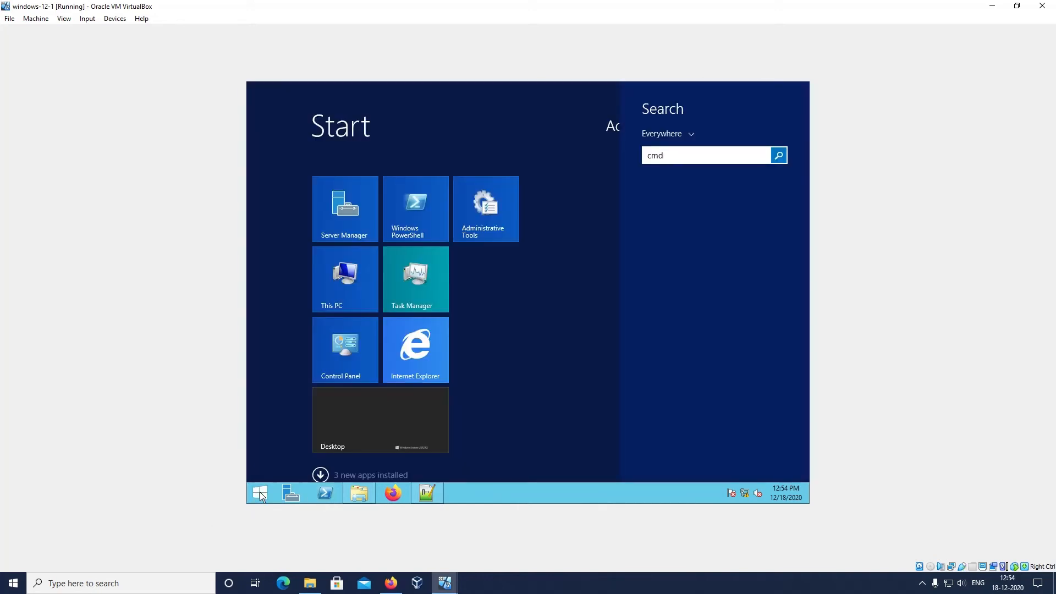
key(Return)
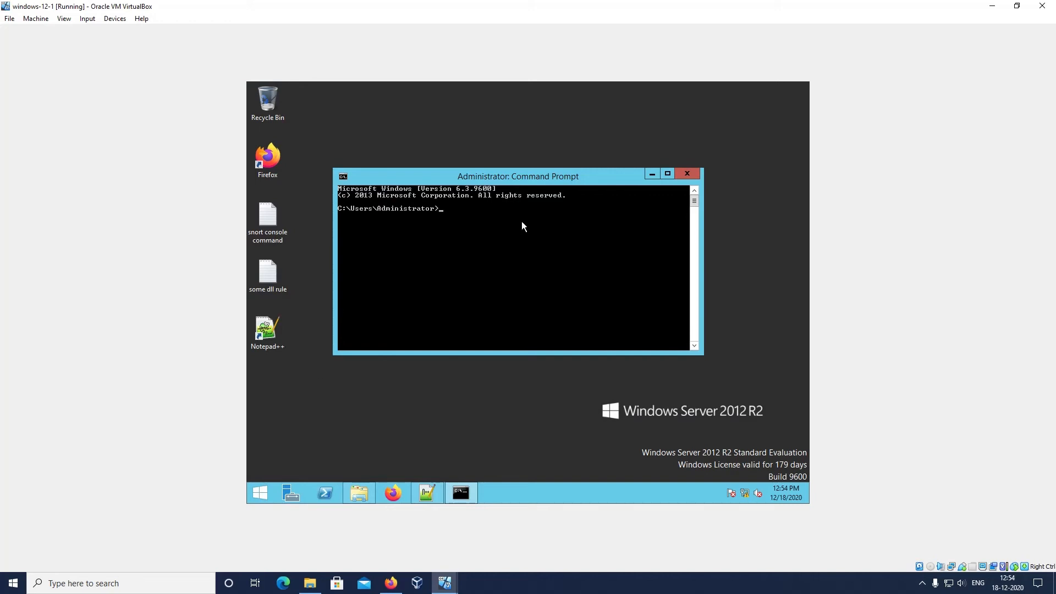
click(667, 174)
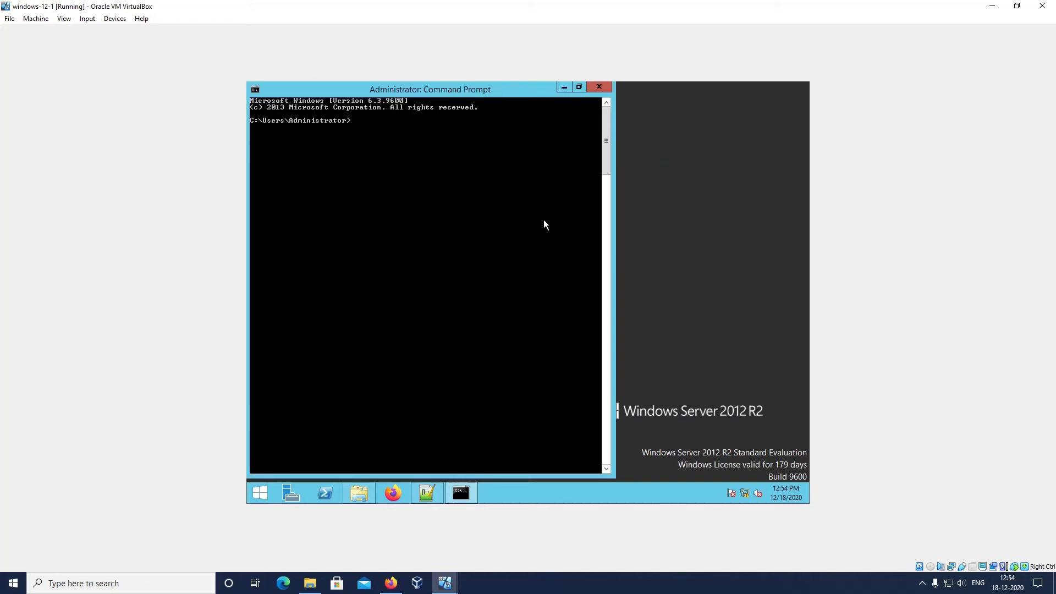
Change the directory to C:\Snort\bin and run snort -W to list the available network interfaces
text(cd C:\)
text(Snort\bin)
key(Return)
key(Return)
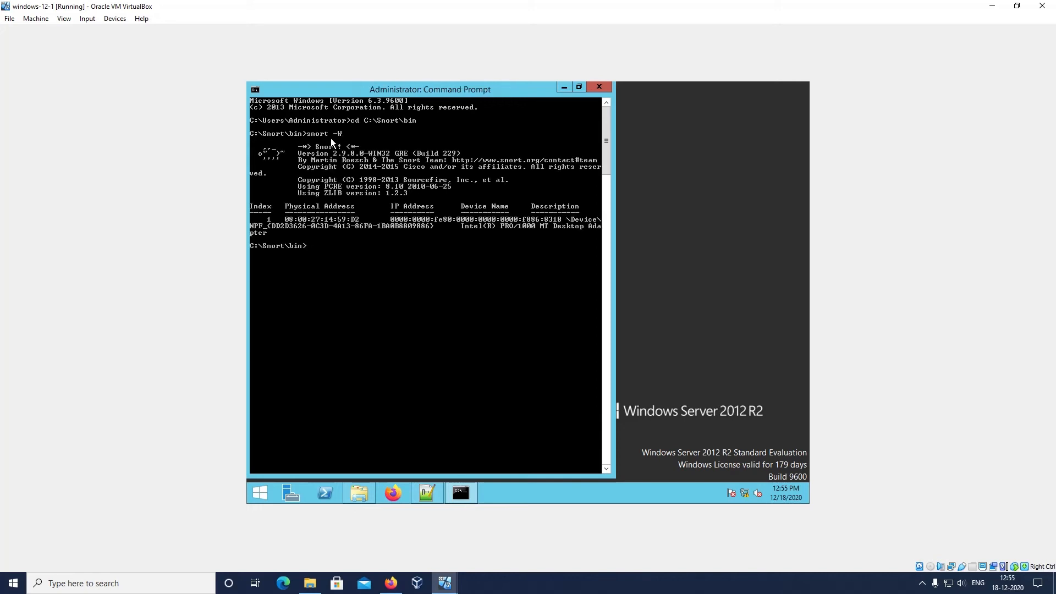
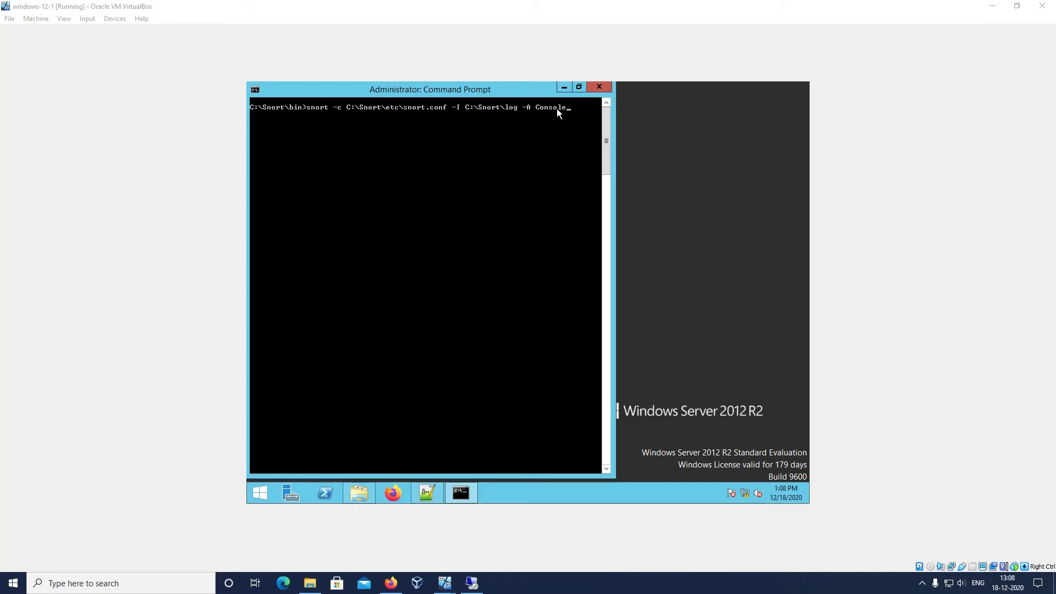
Run snort -c C:\Snort\etc\snort.conf -I C:\Snort\log -A Console at the C:\Snort\bin prompt
key(Return)
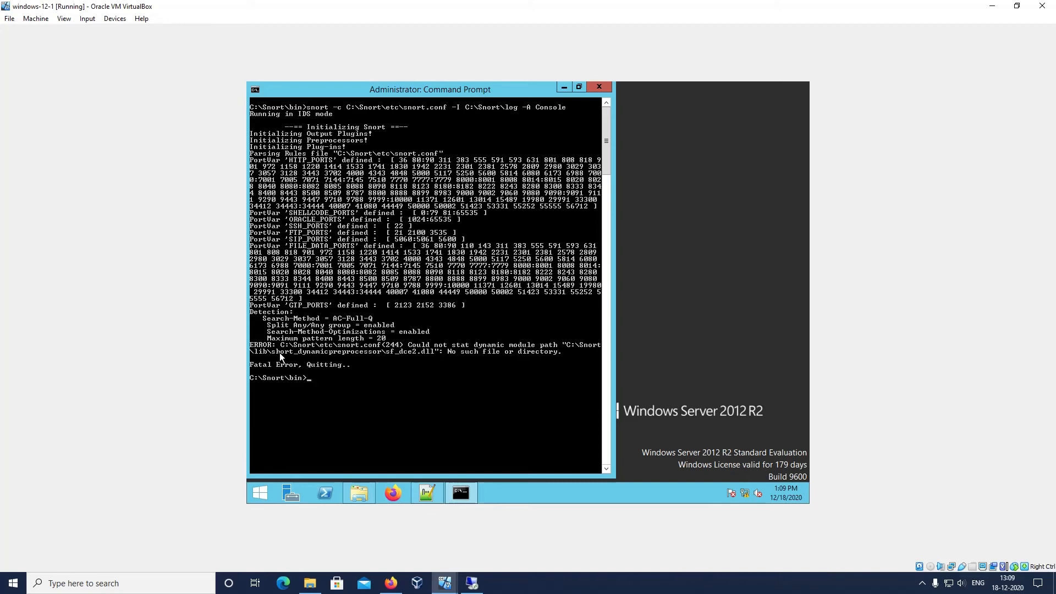
Switch to snort.conf in Notepad++ and correct the folder name in the sf_dce2.dll path on line 244 to snort_dynamicpreprocessor
click(429, 496)
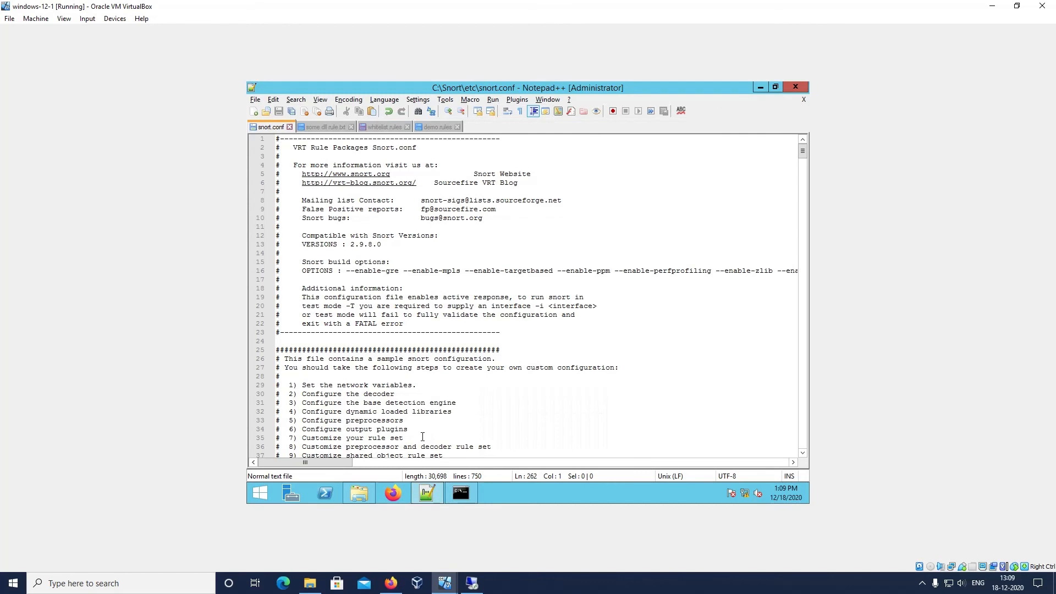
scroll(432, 364, down, 3)
scroll(433, 364, down, 20)
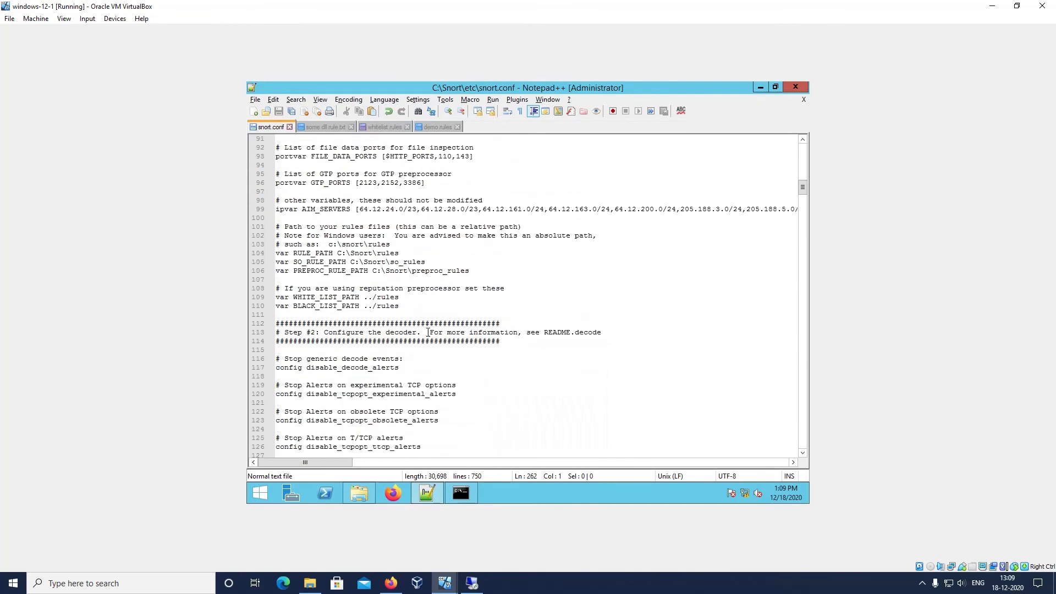
scroll(428, 332, down, 20)
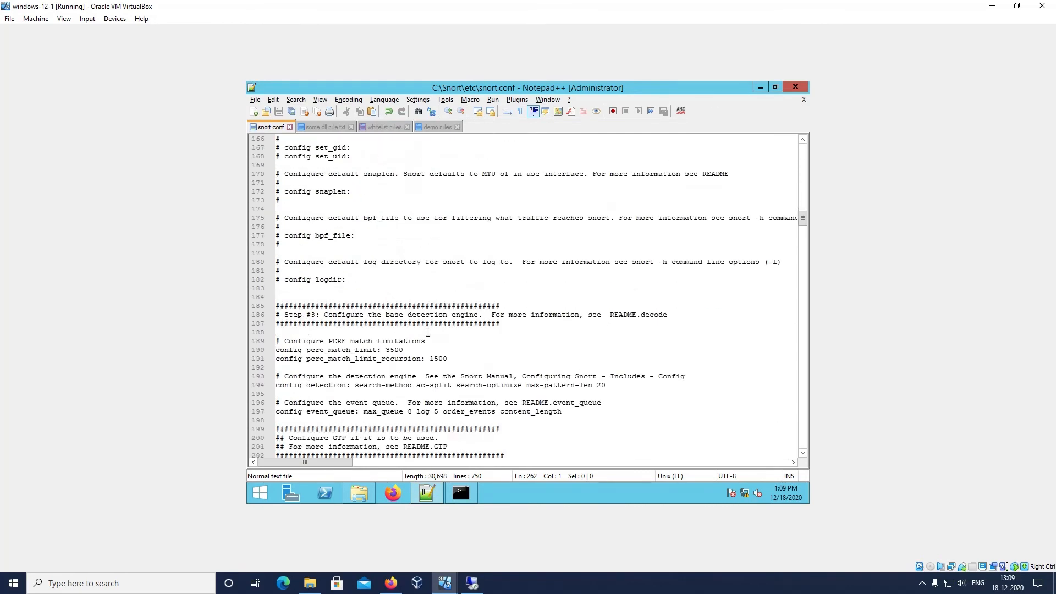
scroll(428, 333, down, 20)
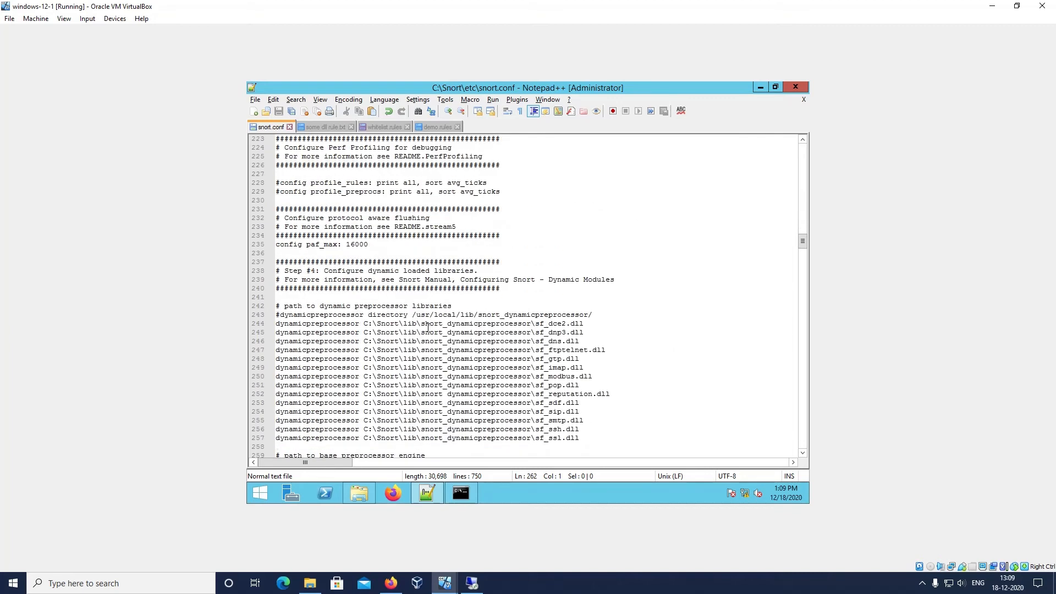
click(430, 246)
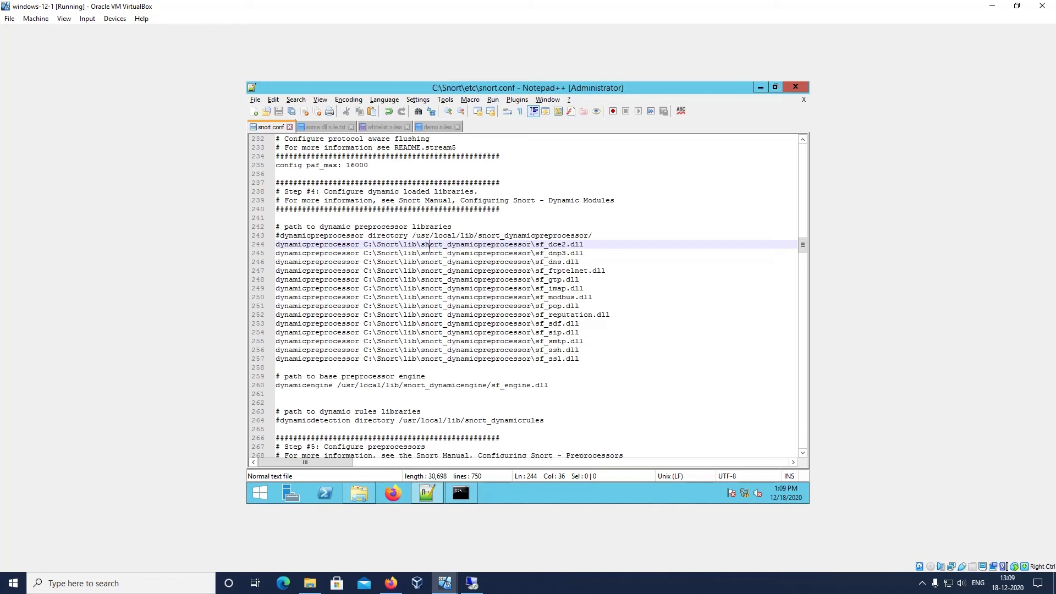
key(BackSpace)
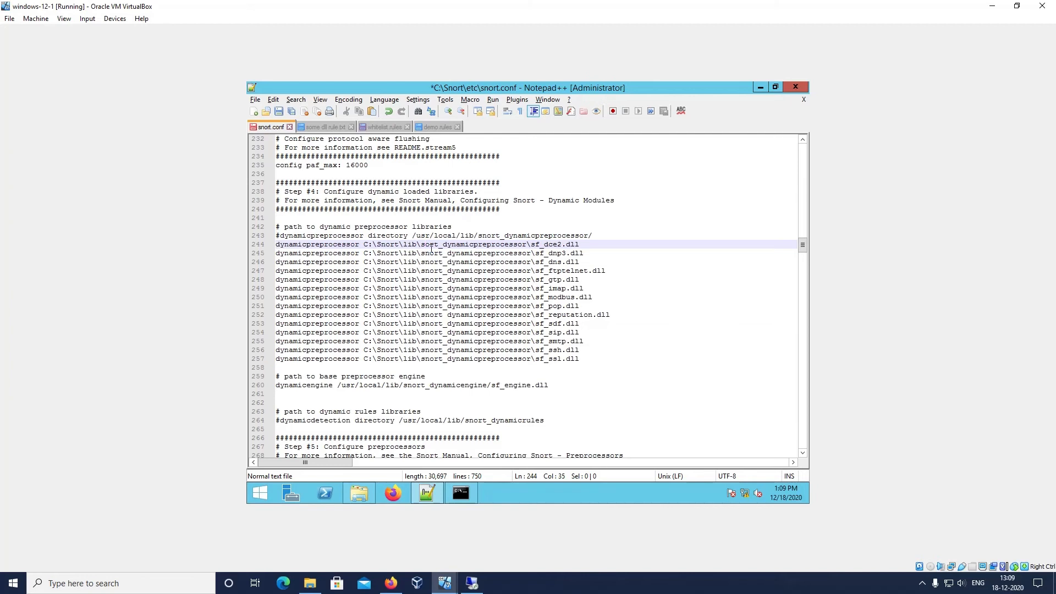
text(n)
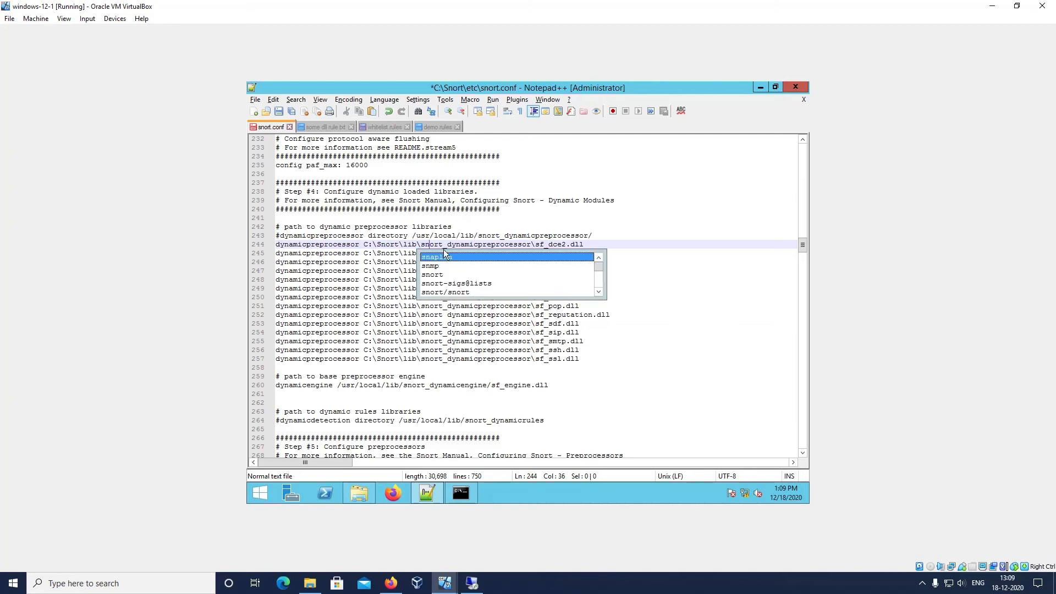
click(386, 253)
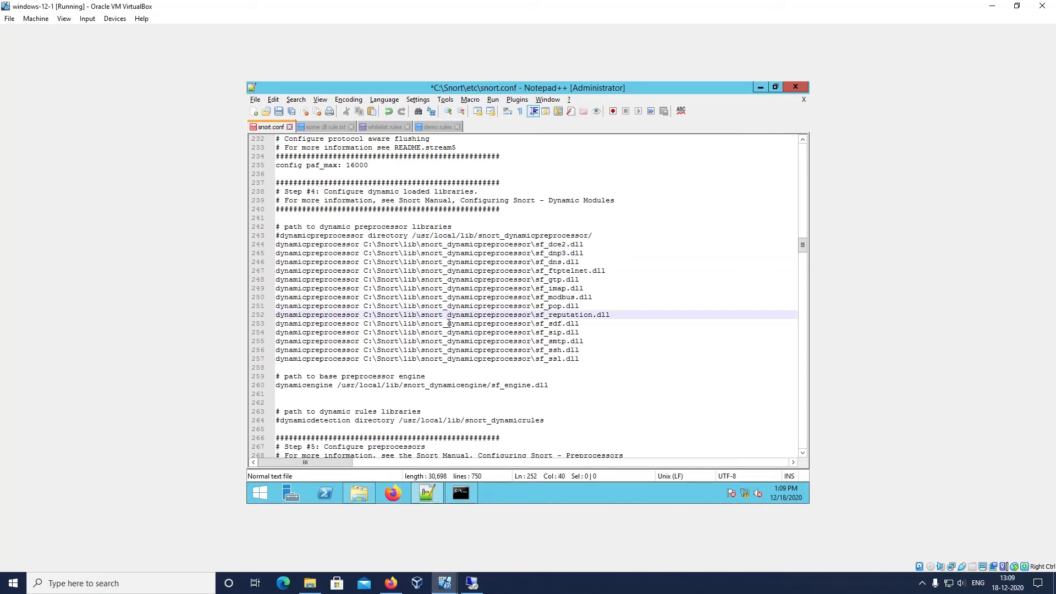
Correct the underscore in snort_dynamicpreprocessor in the sf_reputation.dll path and retype the l of lib in the sf_ssh.dll path
key(BackSpace)
text(_)
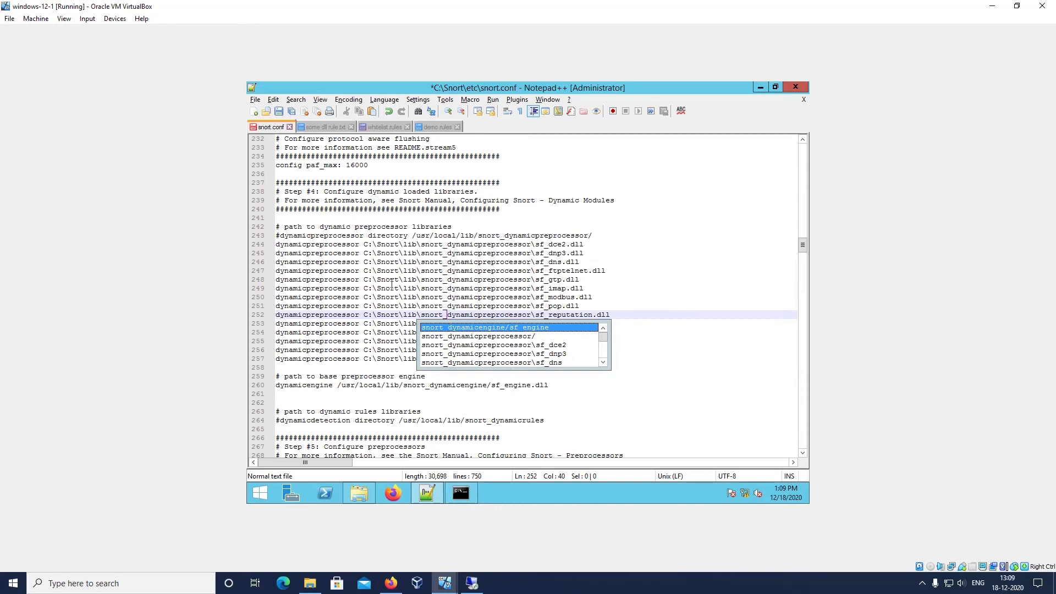
click(390, 279)
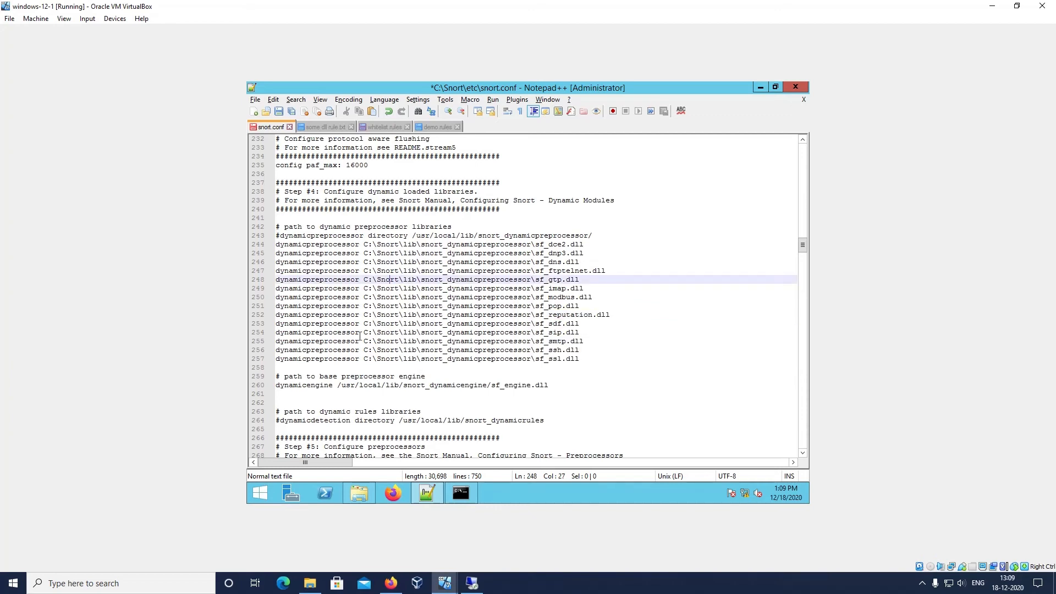
click(408, 350)
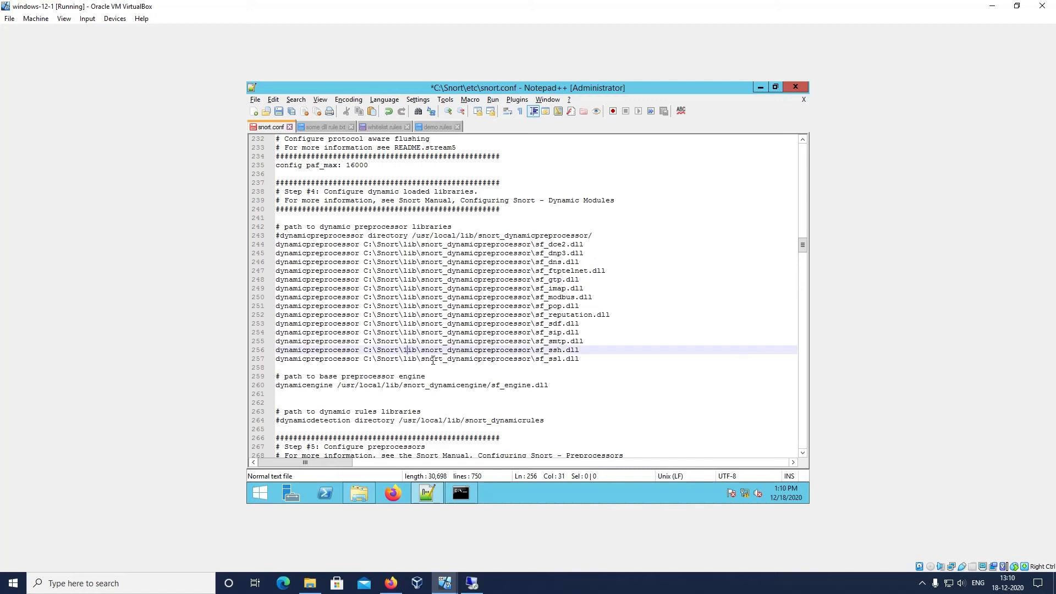
key(BackSpace)
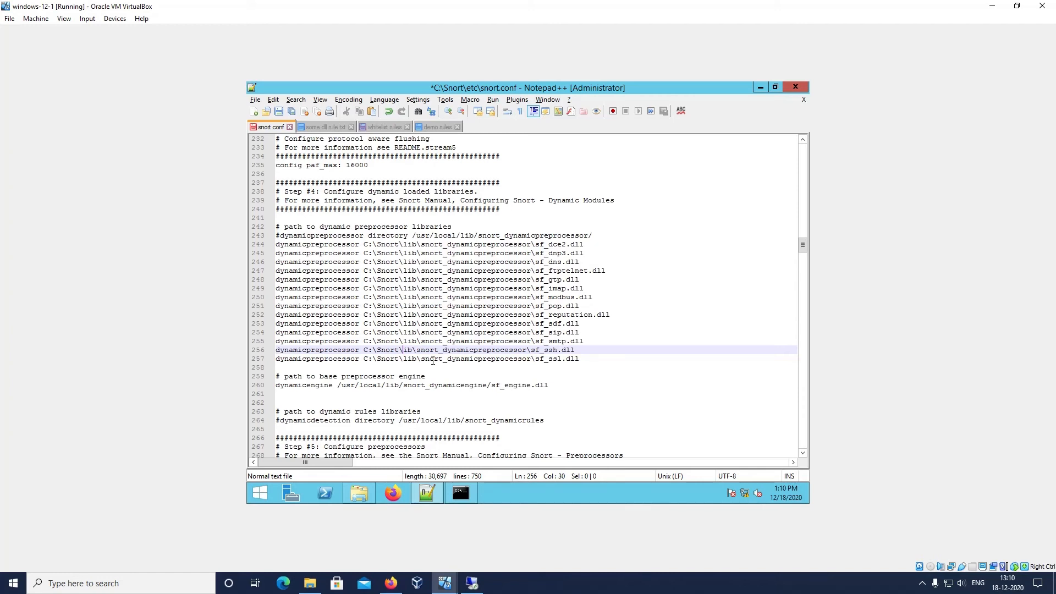
text(l)
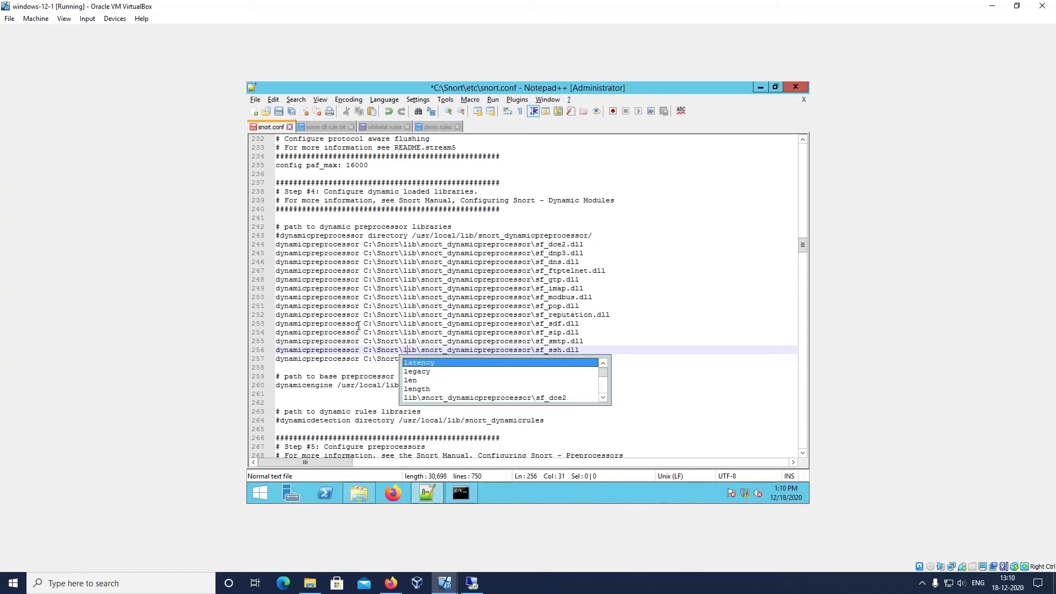
click(357, 325)
Locate the dynamicengine entry in snort.conf and copy the folder path C:\Snort\lib\snort_dynamicengine from File Explorer
scroll(356, 327, down, 1)
scroll(358, 341, down, 1)
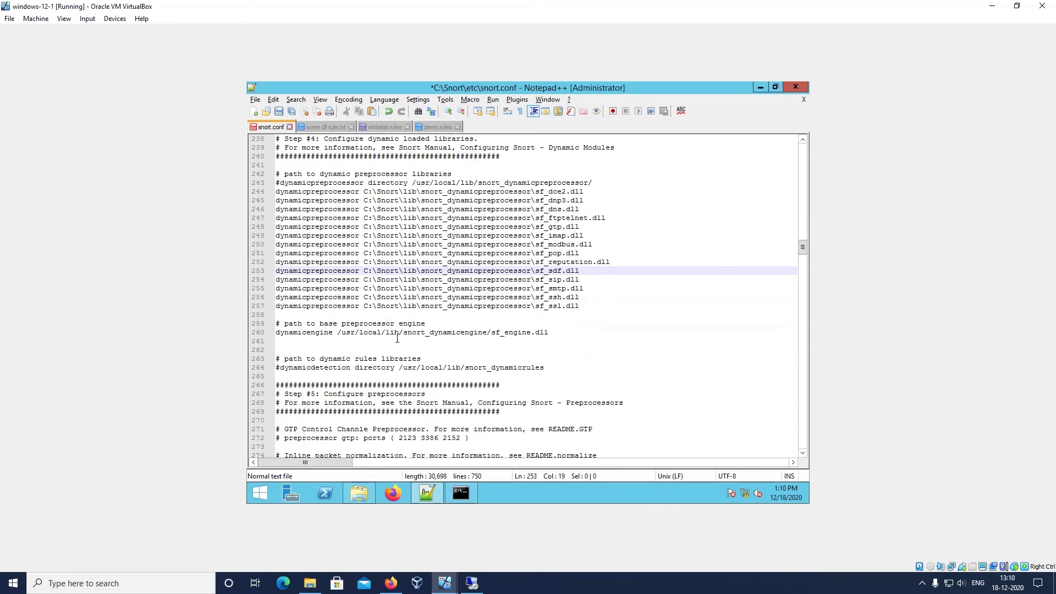
click(339, 333)
drag(339, 333, 518, 333)
click(502, 345)
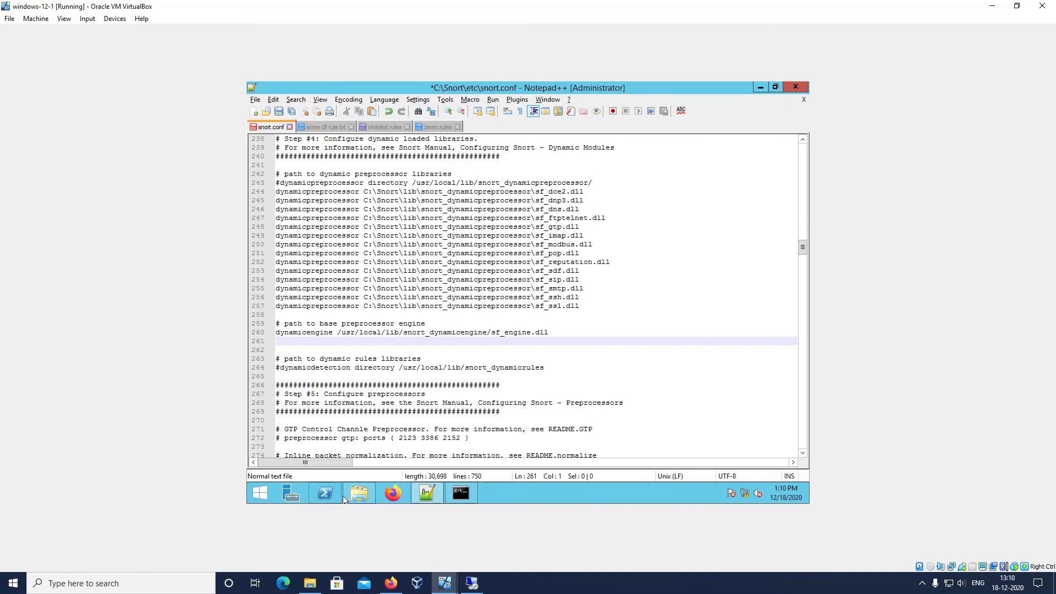
click(346, 495)
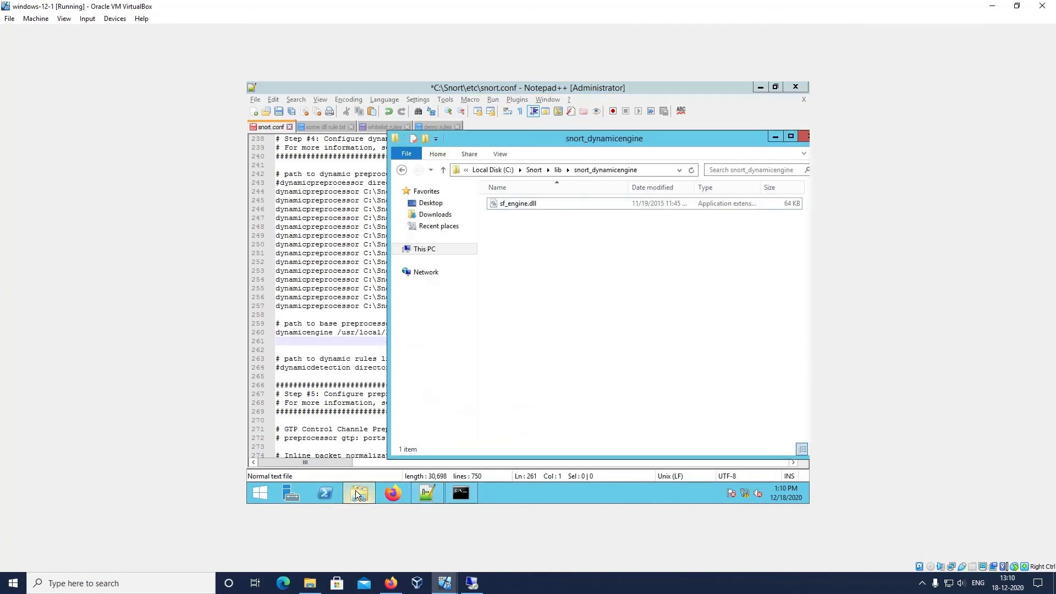
click(640, 171)
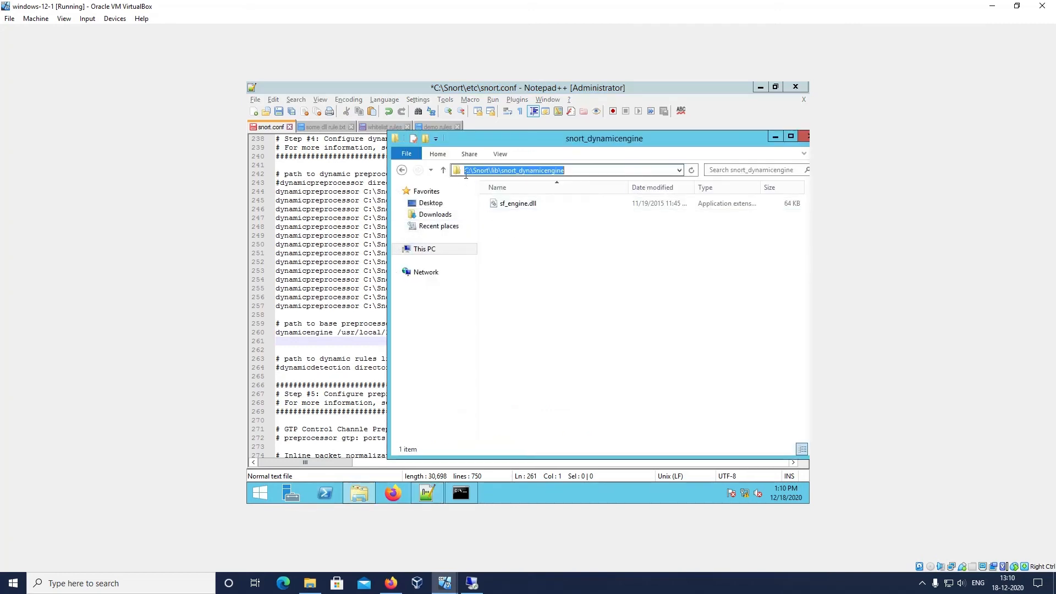
right_click(572, 172)
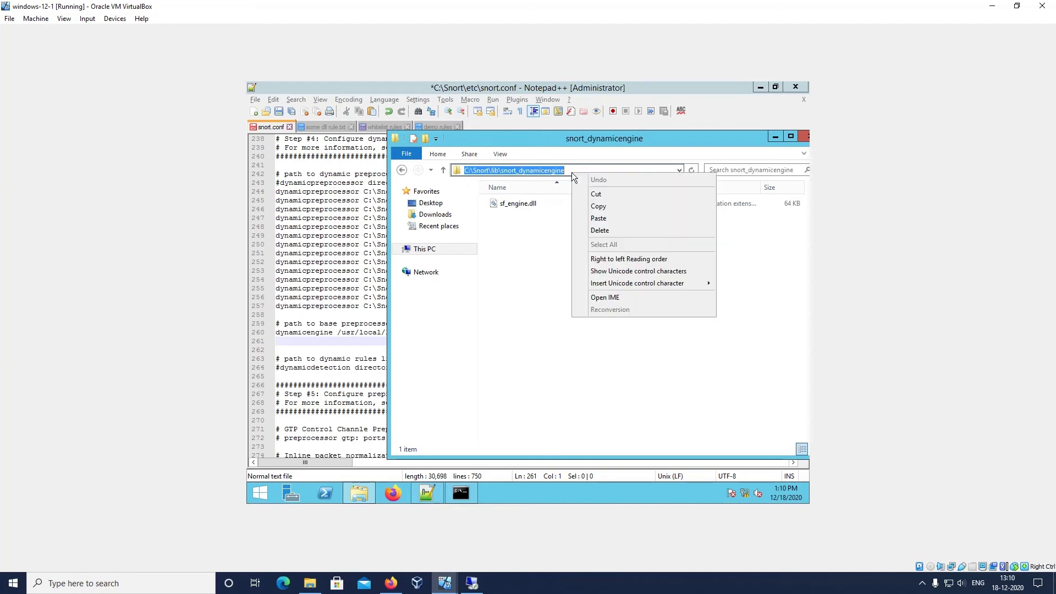
click(598, 206)
Replace the dynamicengine path on line 260 so it reads C:\Snort\lib\snort_dynamicengine\sf_engine.dll, and save snort.conf
click(322, 359)
drag(338, 333, 485, 334)
right_click(485, 334)
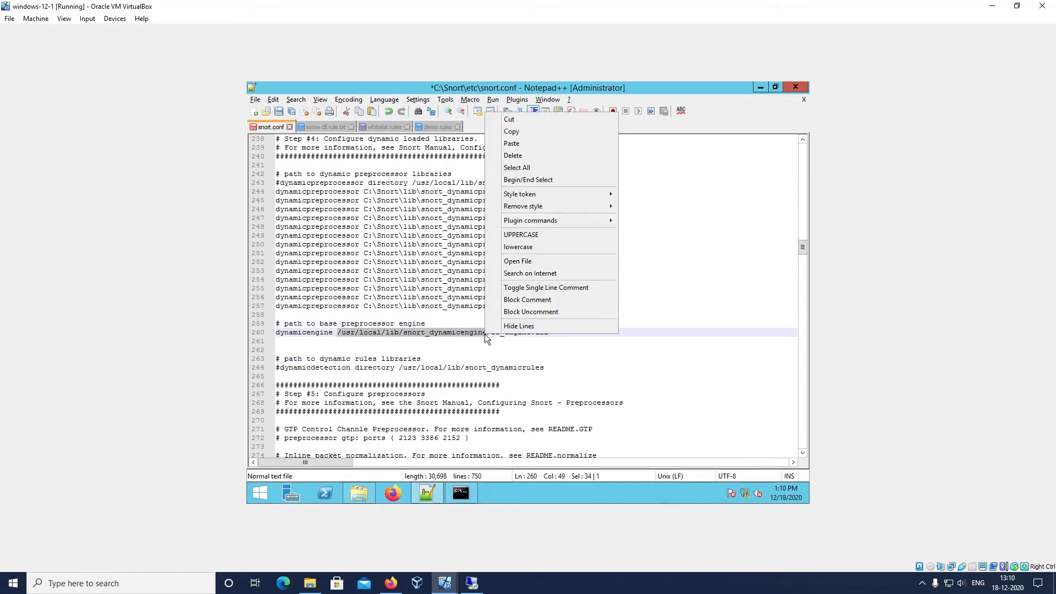
click(516, 146)
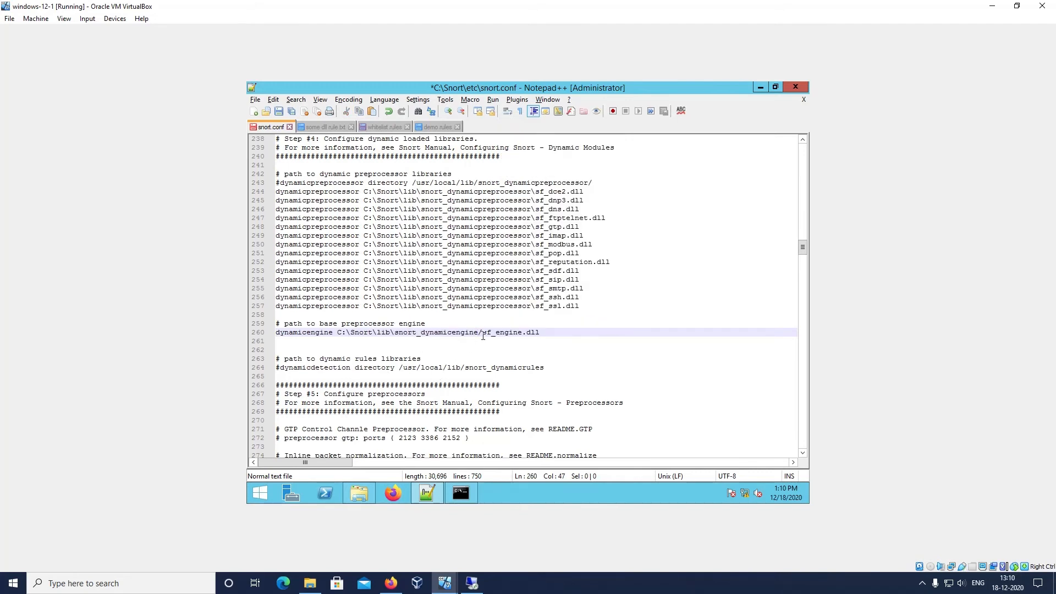
key(BackSpace)
text(\)
scroll(500, 346, down, 1)
scroll(501, 346, down, 1)
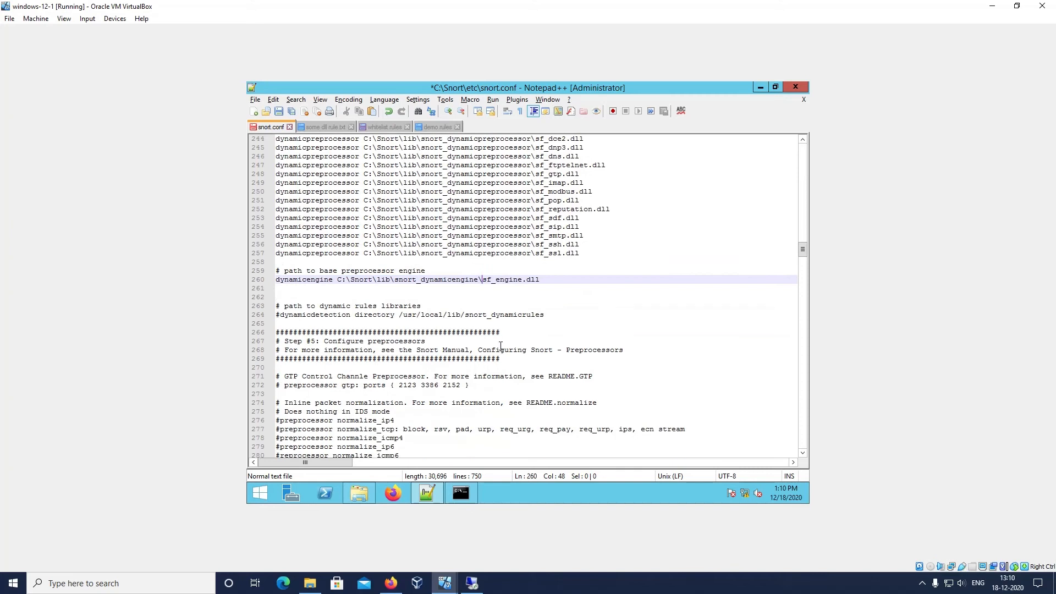
scroll(501, 346, down, 1)
key(ctrl+s)
Return to Command Prompt, rerun the previous snort command with the edited snort.conf, and check its output
mouse_move(461, 493)
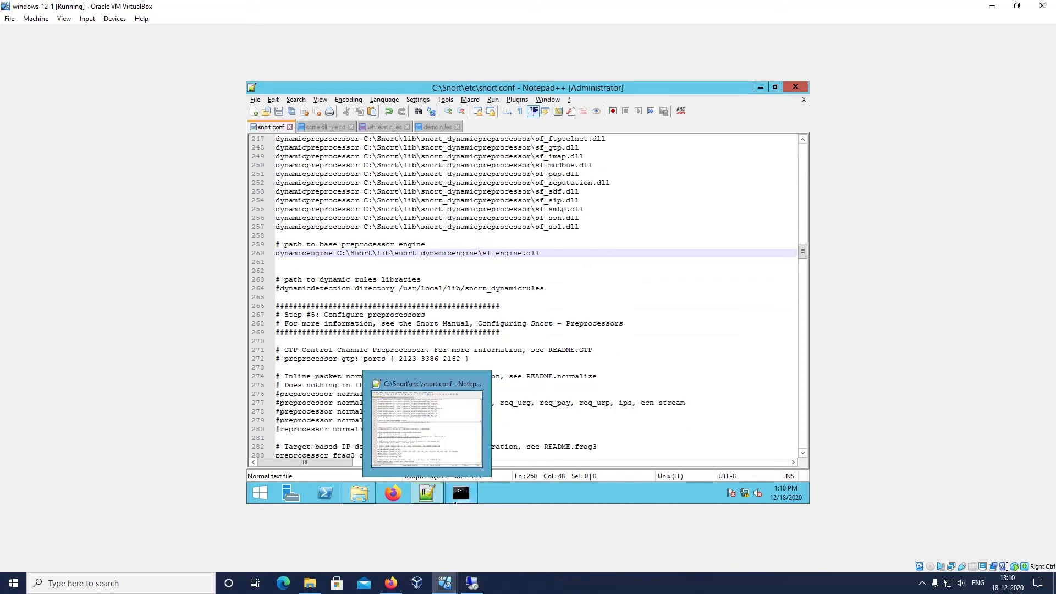
click(427, 392)
key(Up)
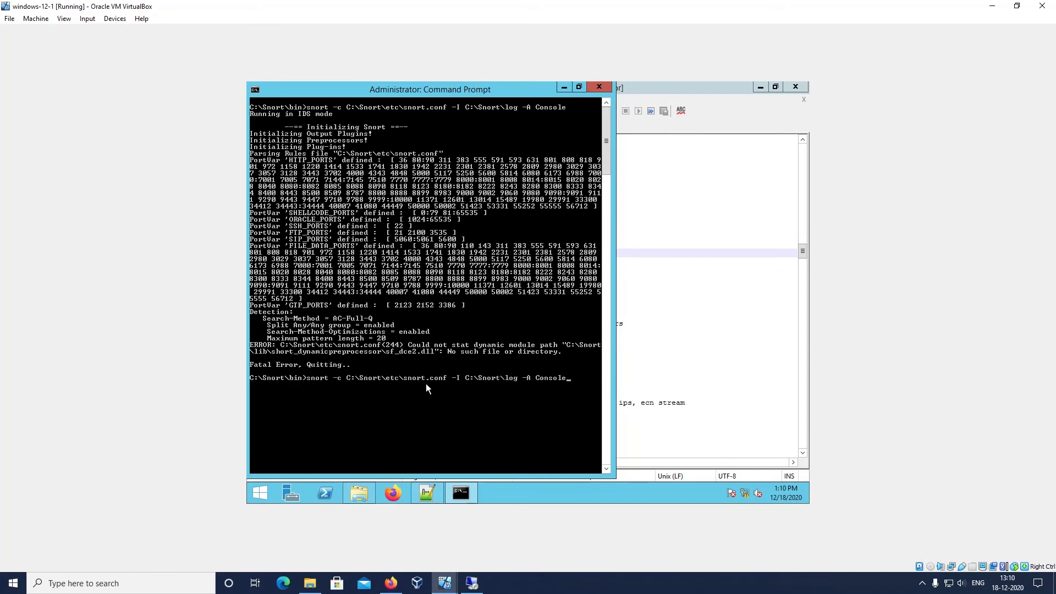
key(Return)
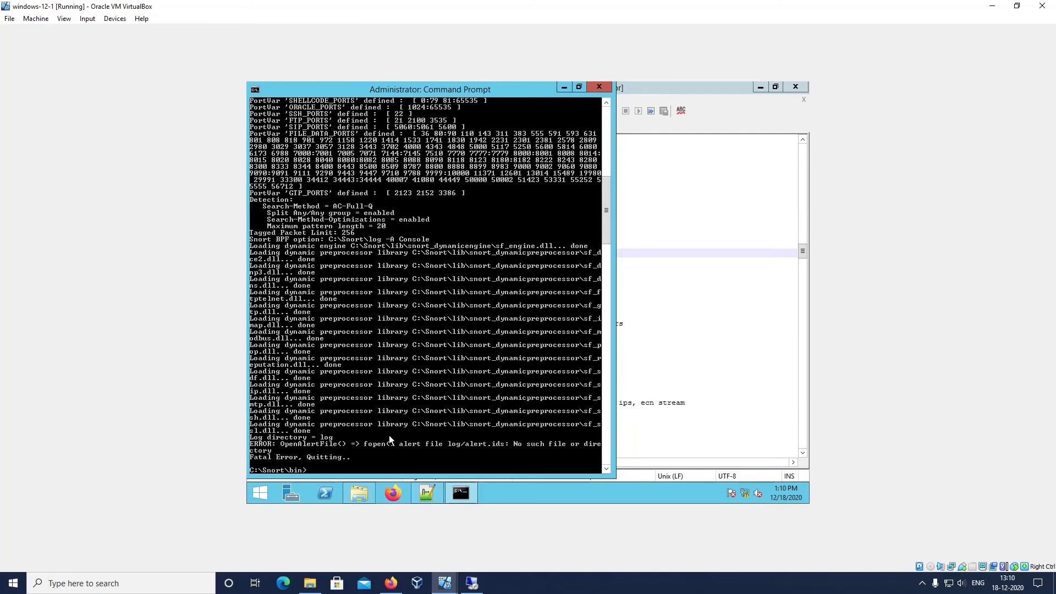
scroll(371, 437, down, 1)
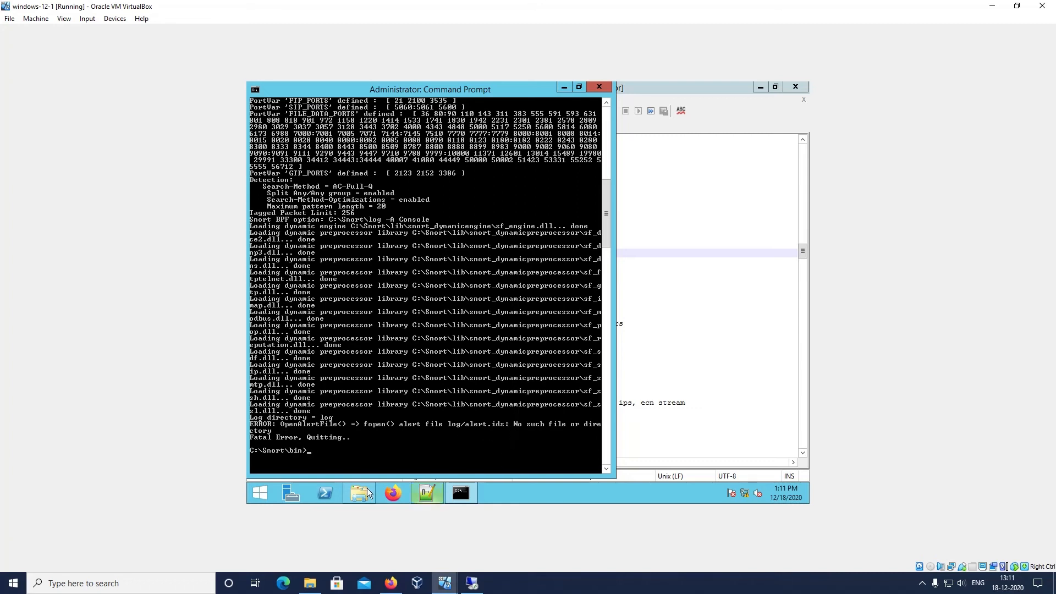
Remove the word syslog before the output alert_fast: alert.ids entry on line 539 of snort.conf, and save the file
click(428, 495)
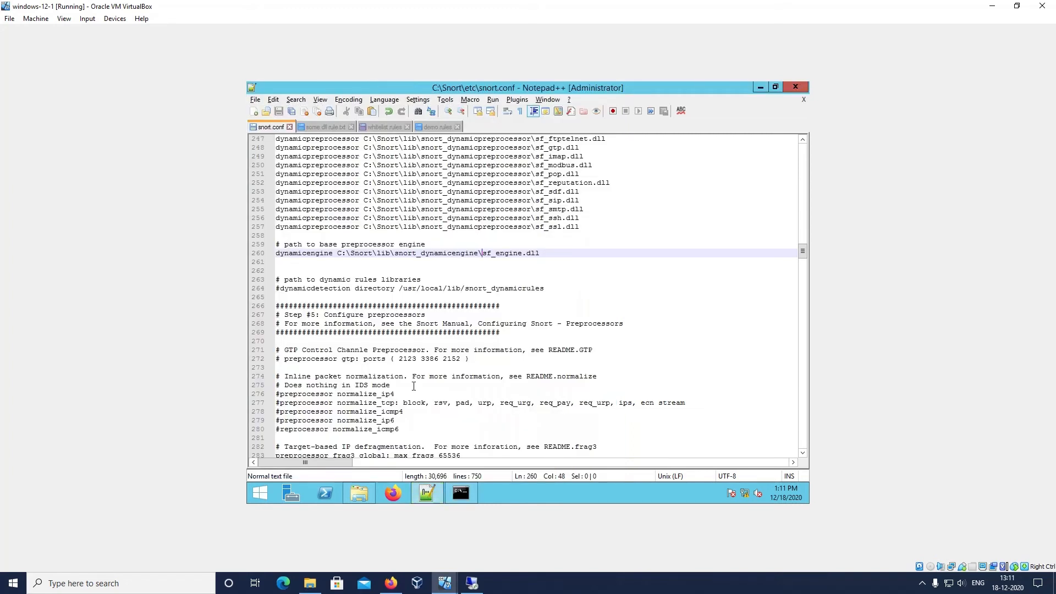
click(413, 386)
key(Down)
key(Down)
key(Down)
key(Down)
key(Down)
key(Down)
key(Down)
key(Down)
key(Down)
key(Down)
key(Down)
key(Down)
key(Down)
key(Down)
key(Down)
key(Down)
key(Down)
key(Down)
key(Down)
key(Down)
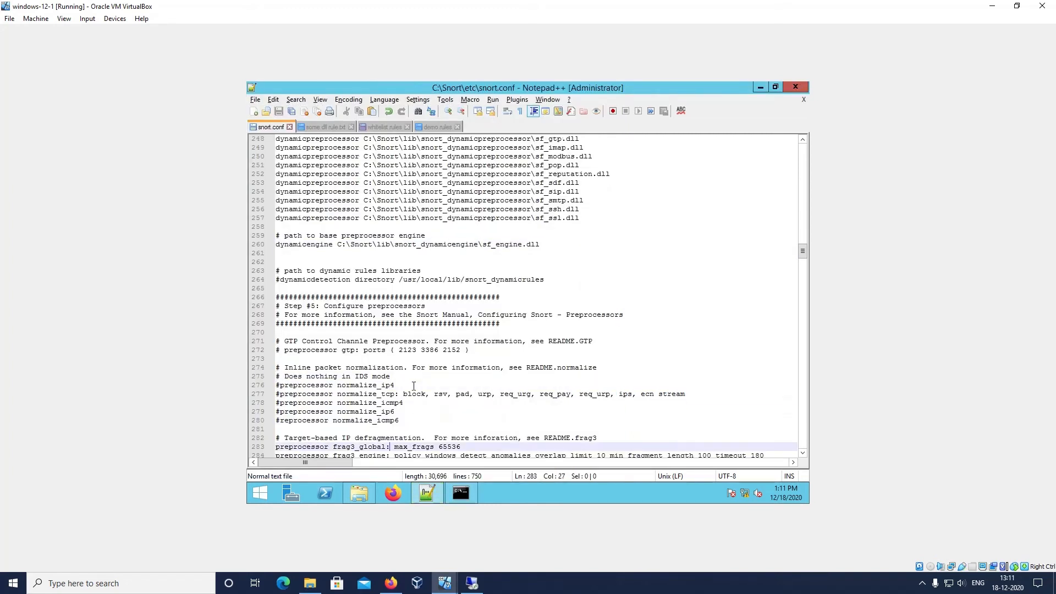
key(Down)
key(Down)
key(Down)
key(Down)
key(Down)
key(Down)
key(Down)
key(Down)
key(Down)
key(Down)
key(Down)
key(Down)
key(Down)
key(Down)
key(Down)
key(Down)
key(Down)
key(Down)
key(Down)
key(Down)
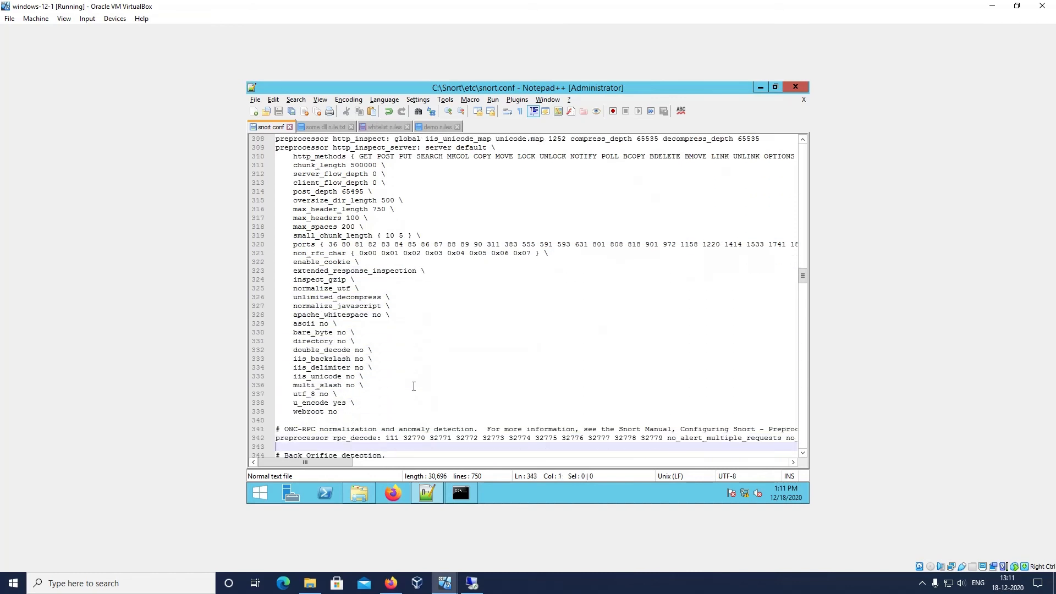
key(Down)
key(Down)
key(Down)
key(Down)
key(Down)
key(Down)
key(Down)
key(Down)
key(Down)
key(Down)
key(Down)
key(Down)
key(Down)
key(Down)
key(Down)
key(Down)
key(Down)
key(Down)
key(Down)
key(Down)
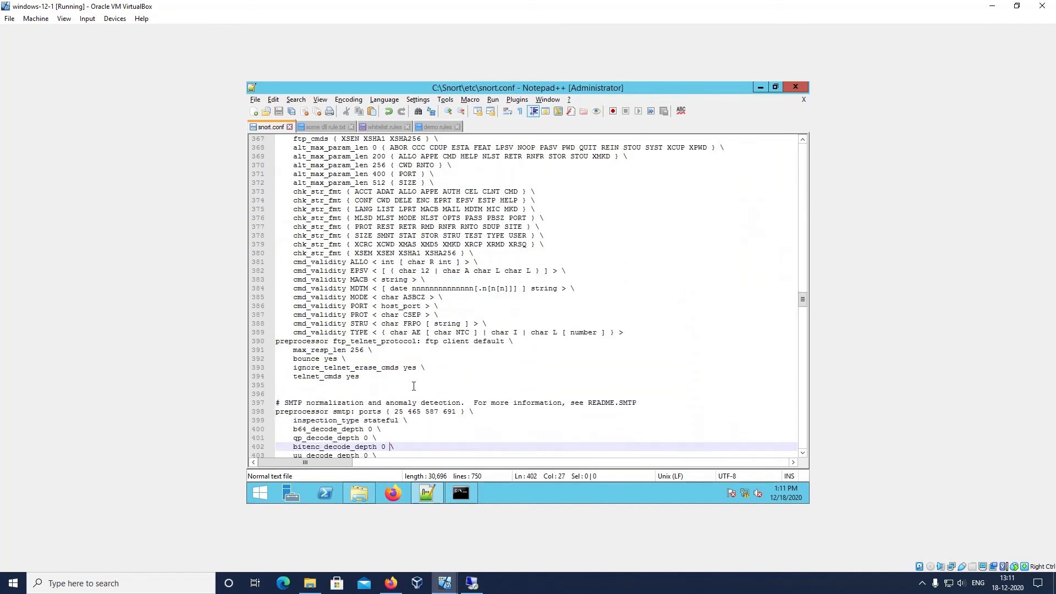
key(Down)
key(Down)
key(Down)
key(Down)
key(Down)
key(Down)
key(Down)
key(Down)
key(Down)
key(Down)
key(Down)
key(Down)
key(Down)
key(Down)
key(Down)
key(Down)
key(Down)
key(Down)
key(Down)
key(Down)
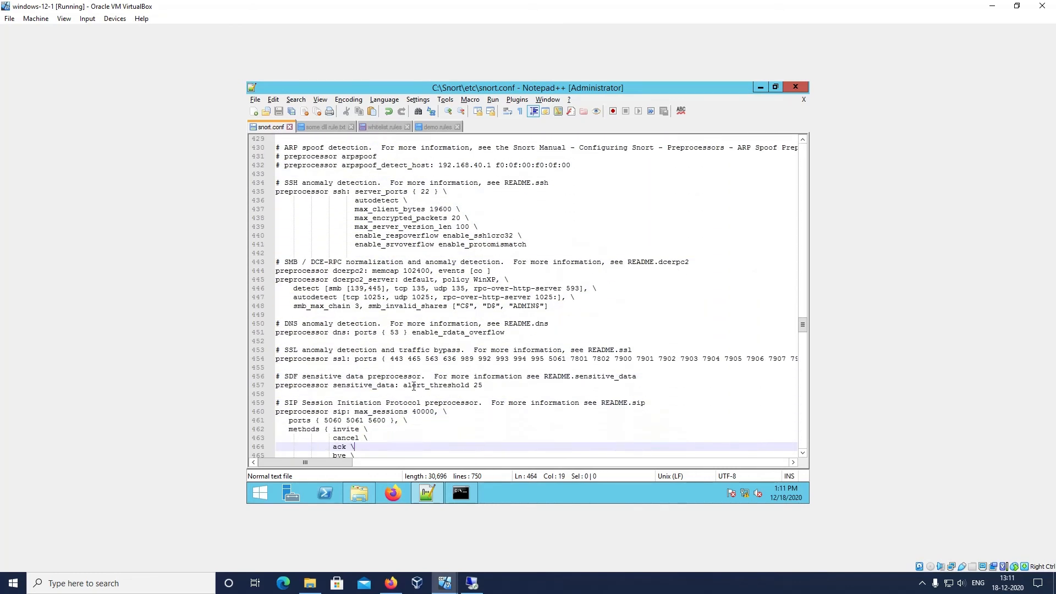
key(Down)
key(Down)
key(Down)
key(Down)
key(Down)
key(Down)
key(Down)
key(Down)
key(Down)
key(Down)
key(Down)
key(Down)
key(Down)
key(Down)
key(Down)
key(Down)
key(Down)
key(Down)
key(Down)
key(Down)
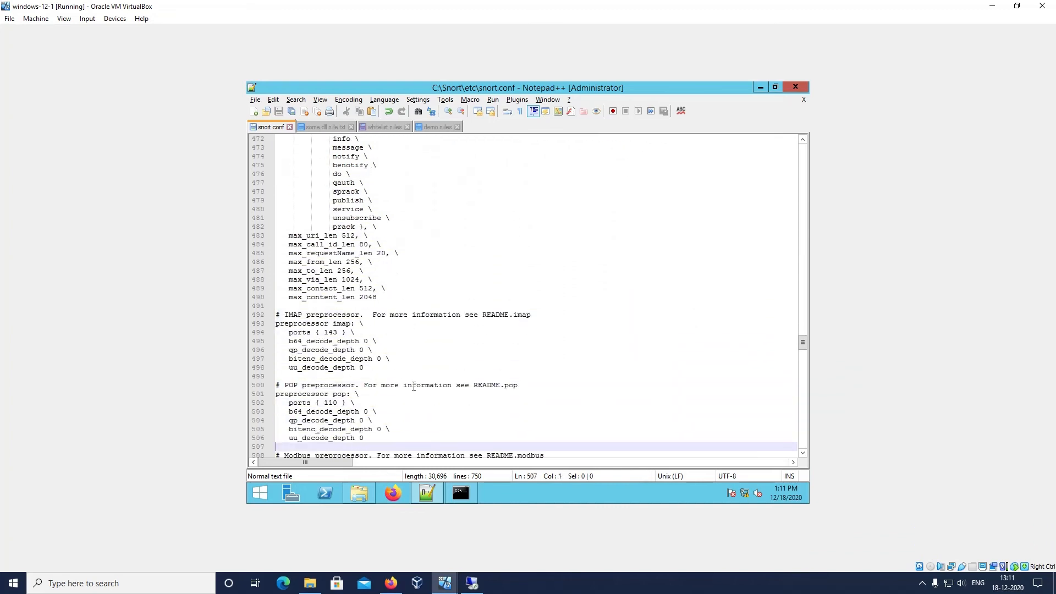
key(Down)
key(Down)
key(Down)
key(Down)
key(Down)
key(Down)
key(Down)
key(Up)
key(Up)
key(Up)
key(Up)
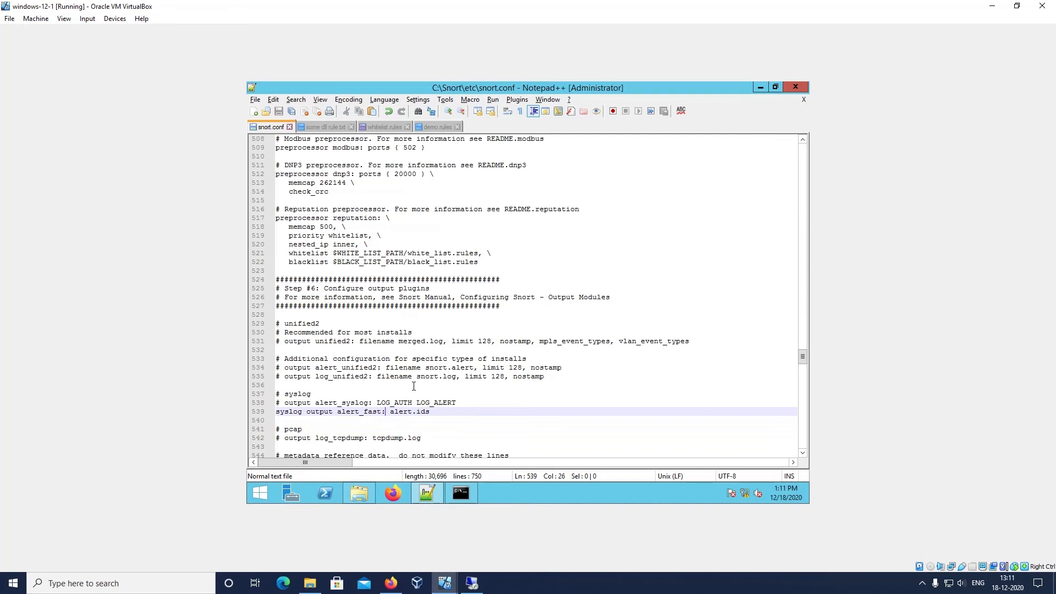
key(ctrl+Left)
key(BackSpace)
key(BackSpace)
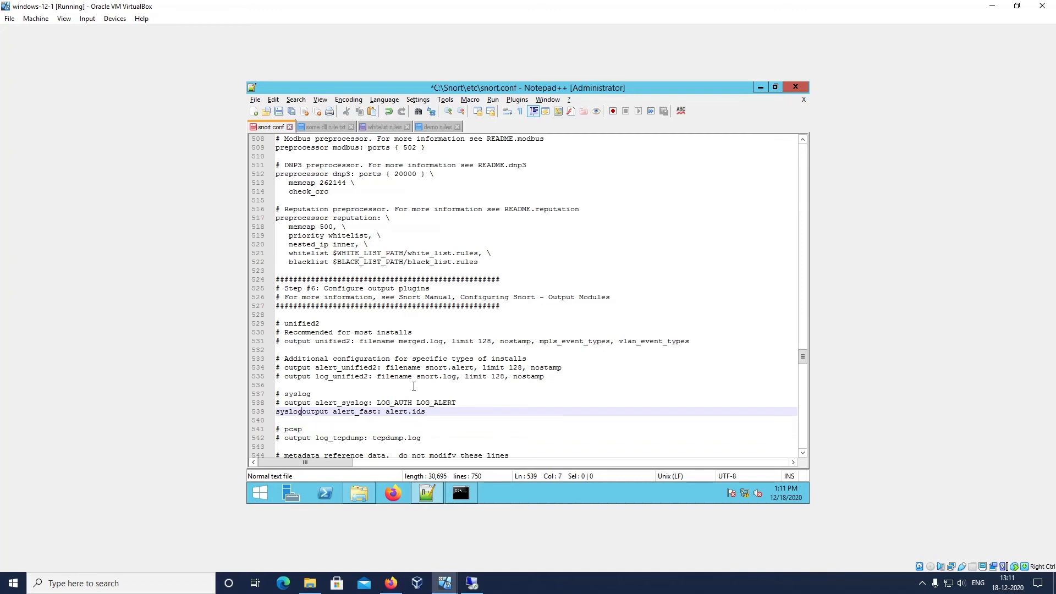
key(BackSpace)
key(BackSpace)
key(BackSpace)
key(BackSpace)
key(BackSpace)
click(258, 101)
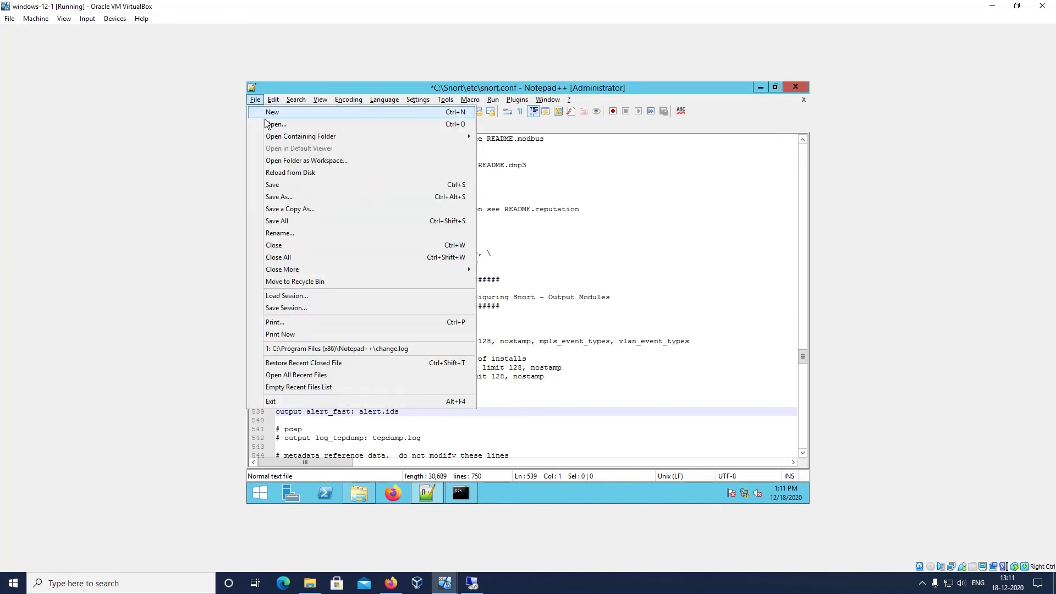
click(282, 189)
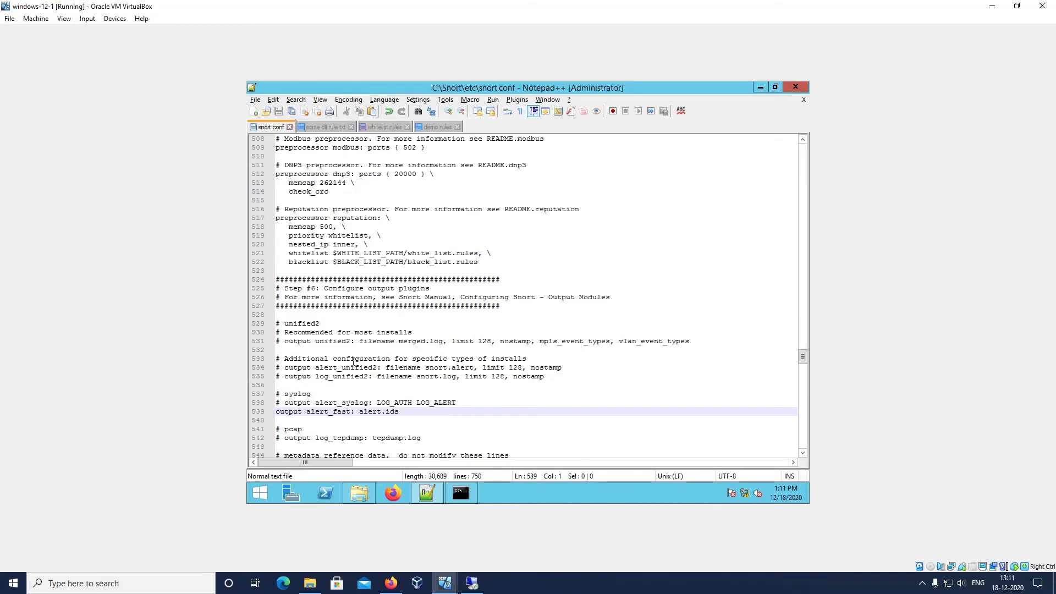
Return to Command Prompt and rerun the previous snort command against the saved snort.conf
click(462, 494)
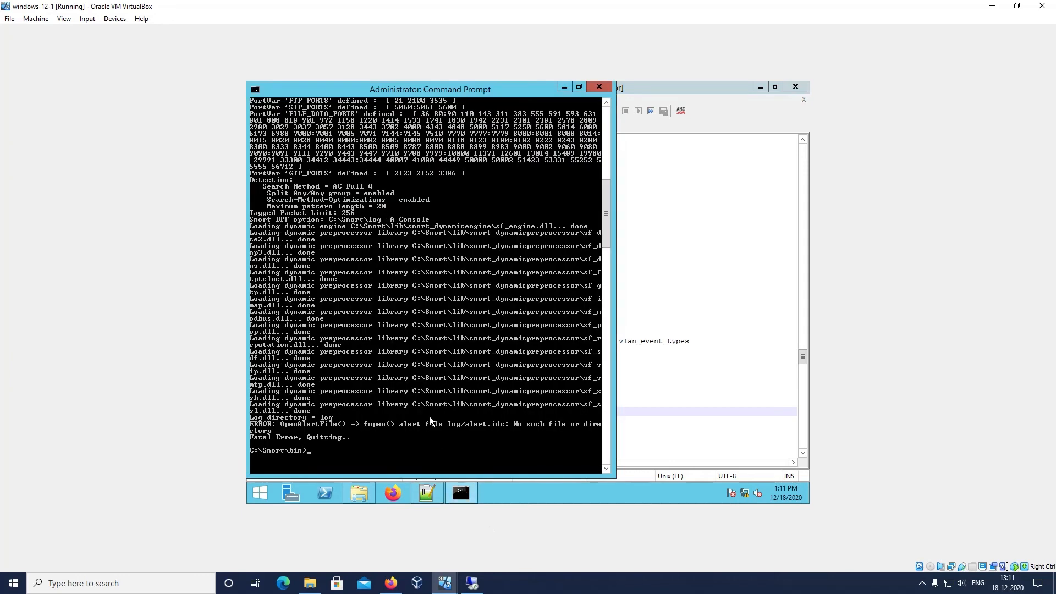
key(Up)
key(Escape)
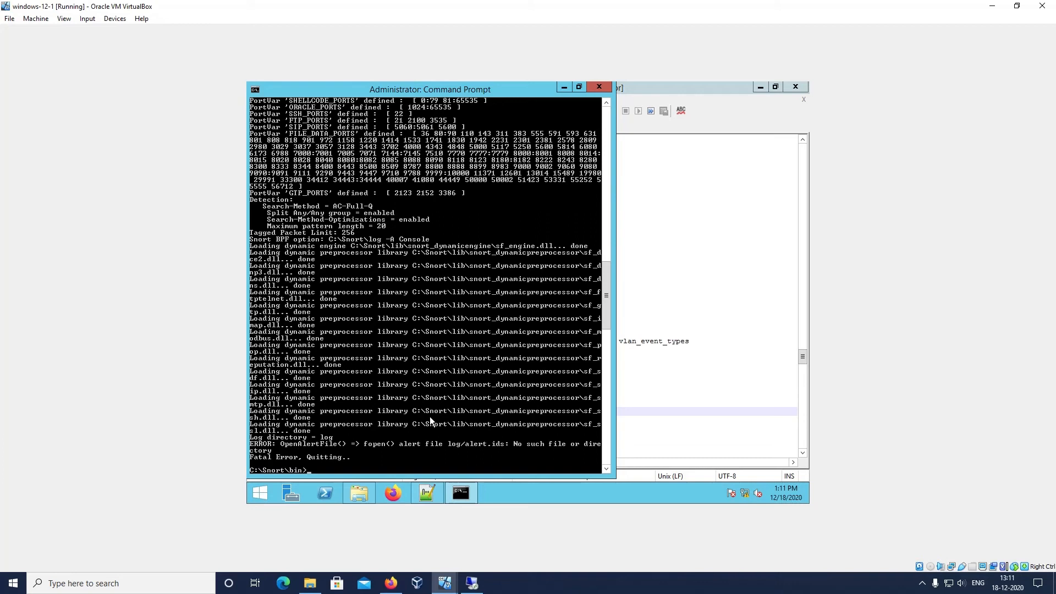
right_click(504, 495)
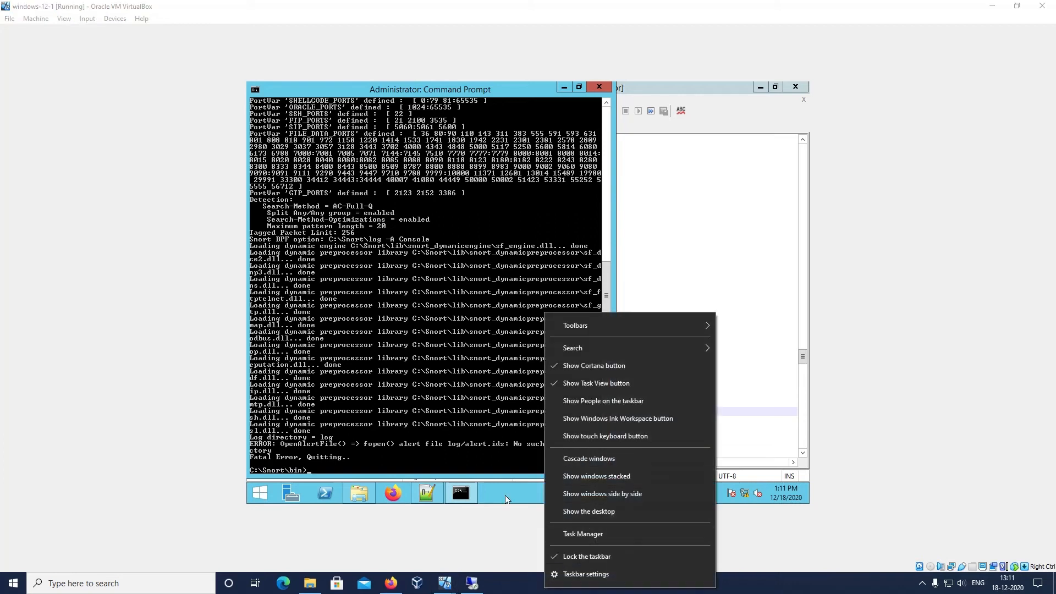
click(505, 495)
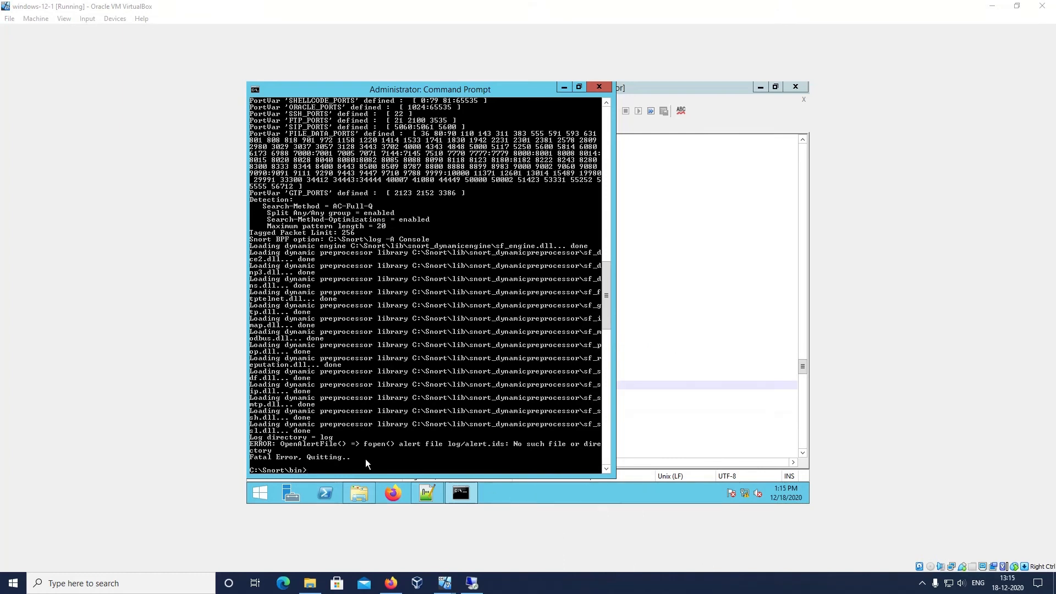
Check the metadata include lines in snort.conf and look for their config files in Snort's rules, preproc_rules and so_rules folders
click(563, 88)
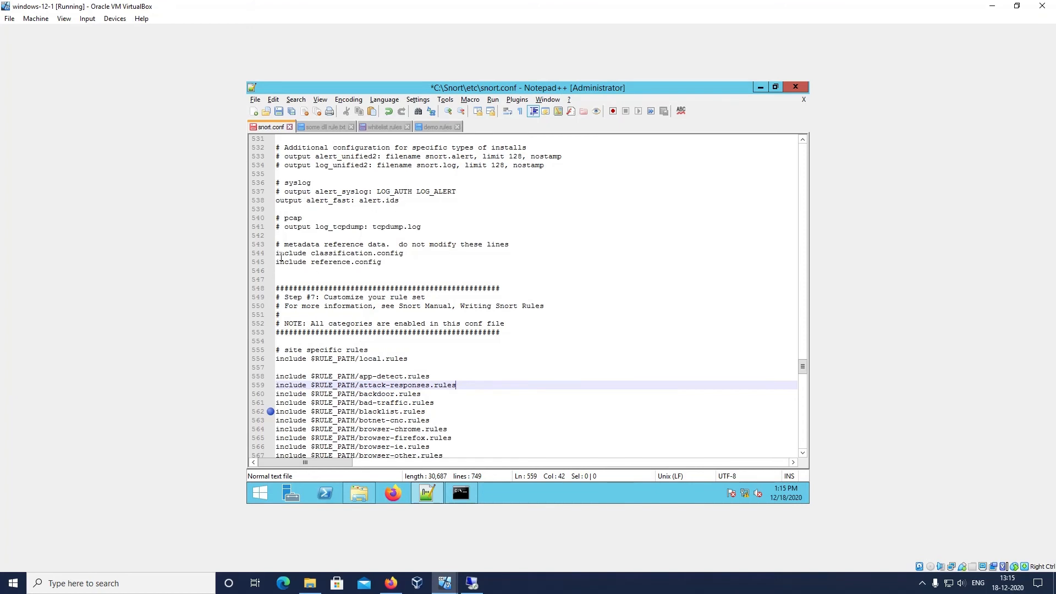
drag(276, 253, 384, 262)
click(337, 262)
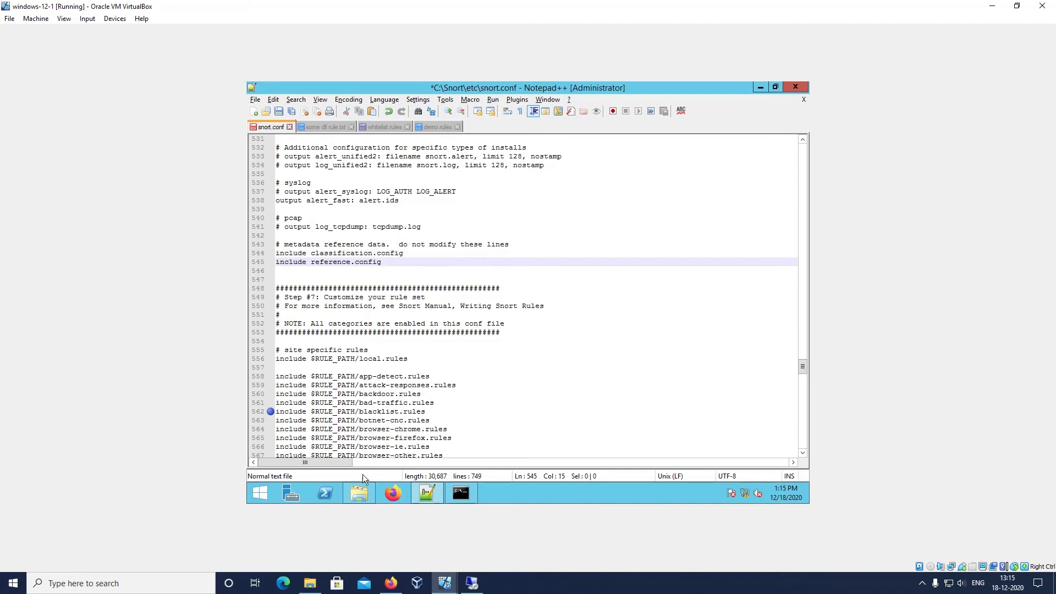
mouse_move(359, 490)
click(379, 358)
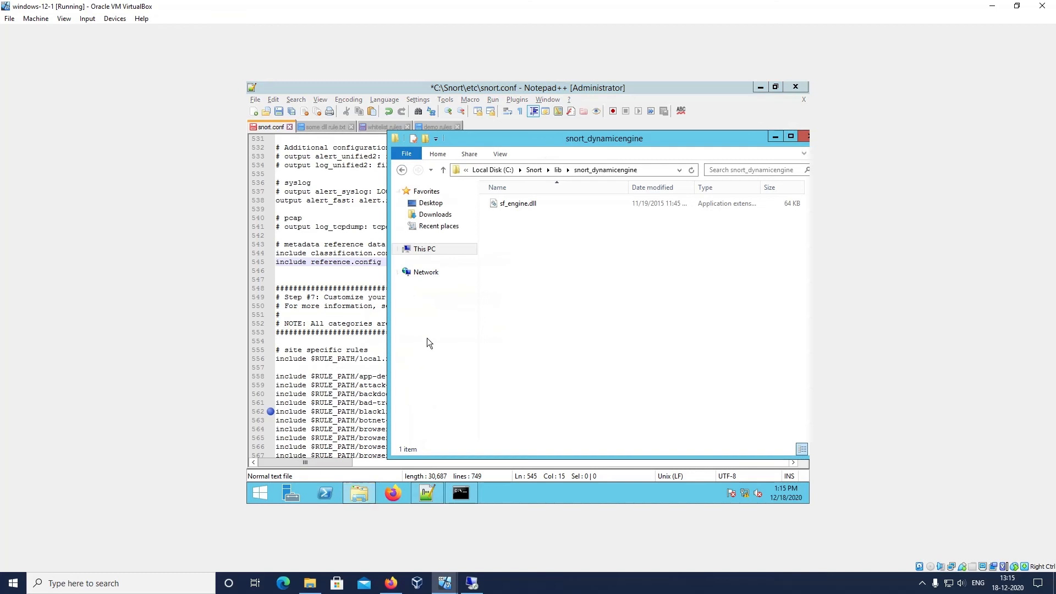
click(535, 169)
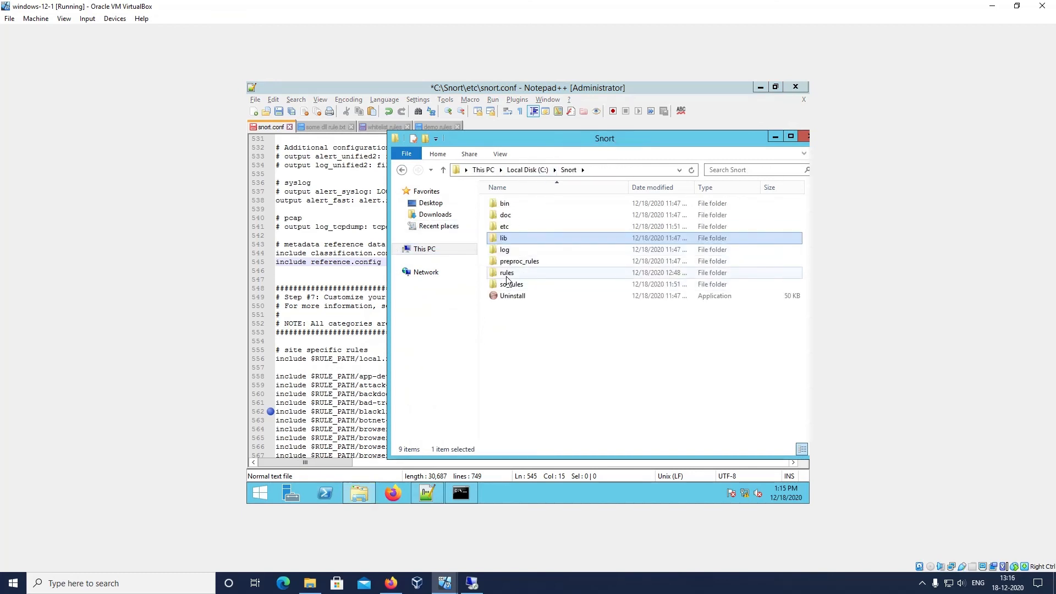
double_click(525, 276)
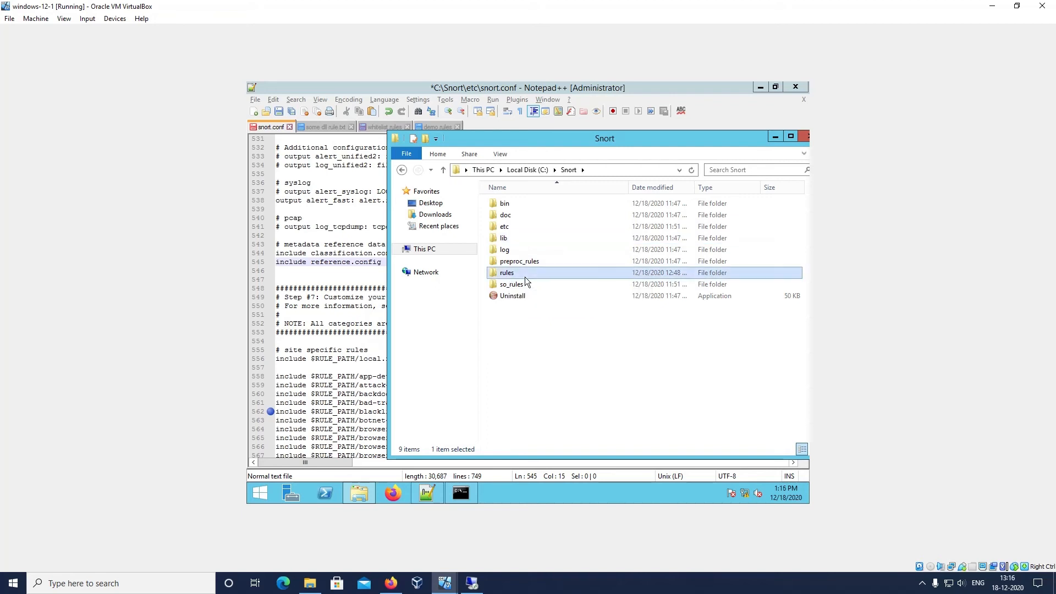
key(BackSpace)
double_click(519, 264)
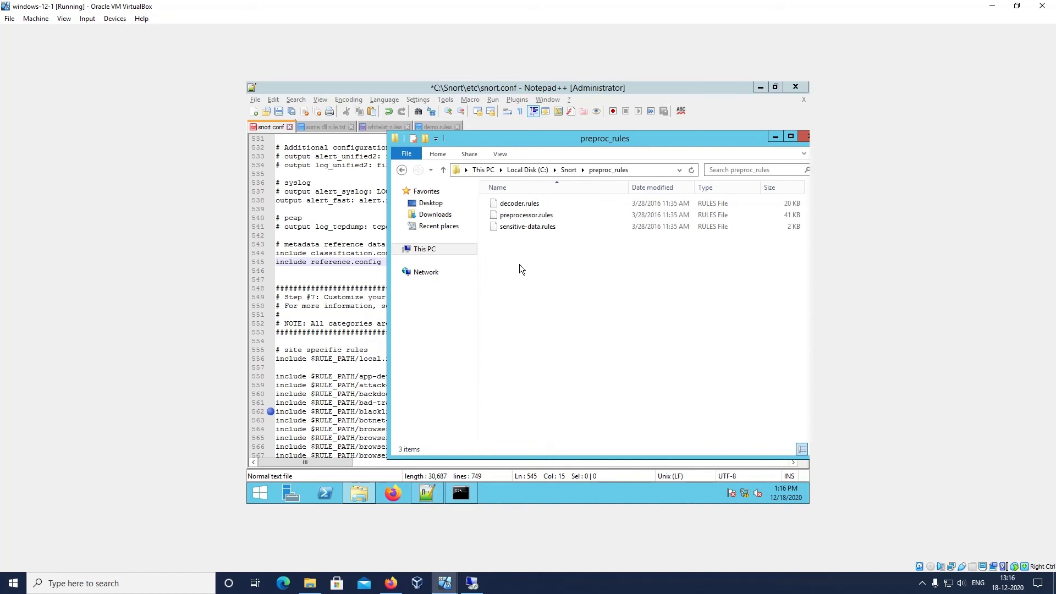
key(BackSpace)
double_click(519, 284)
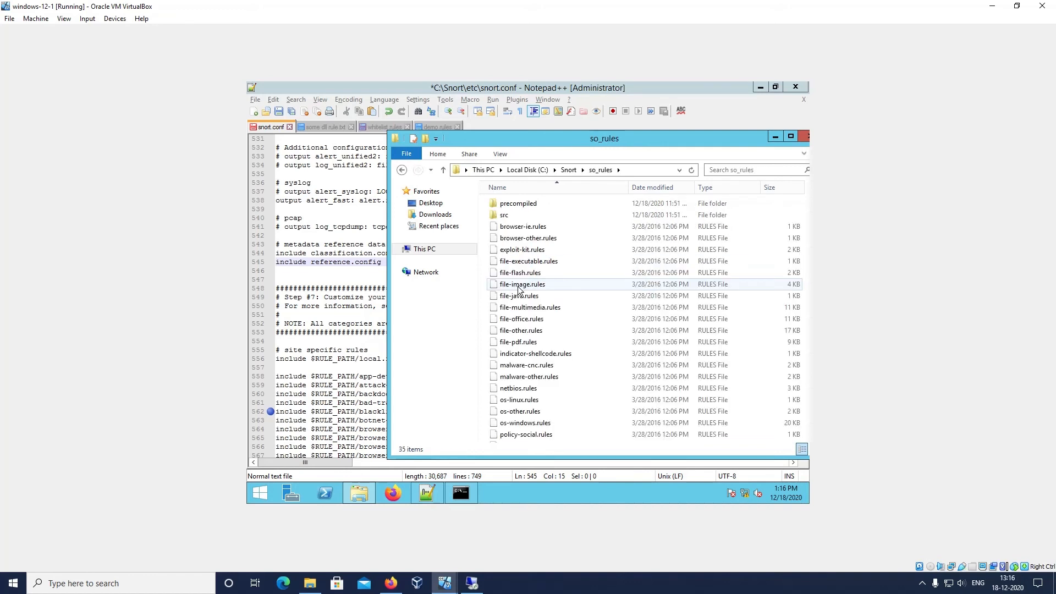
key(BackSpace)
Locate classification.config and reference.config in Snort's etc folder and copy the folder path C:\Snort\etc
double_click(522, 225)
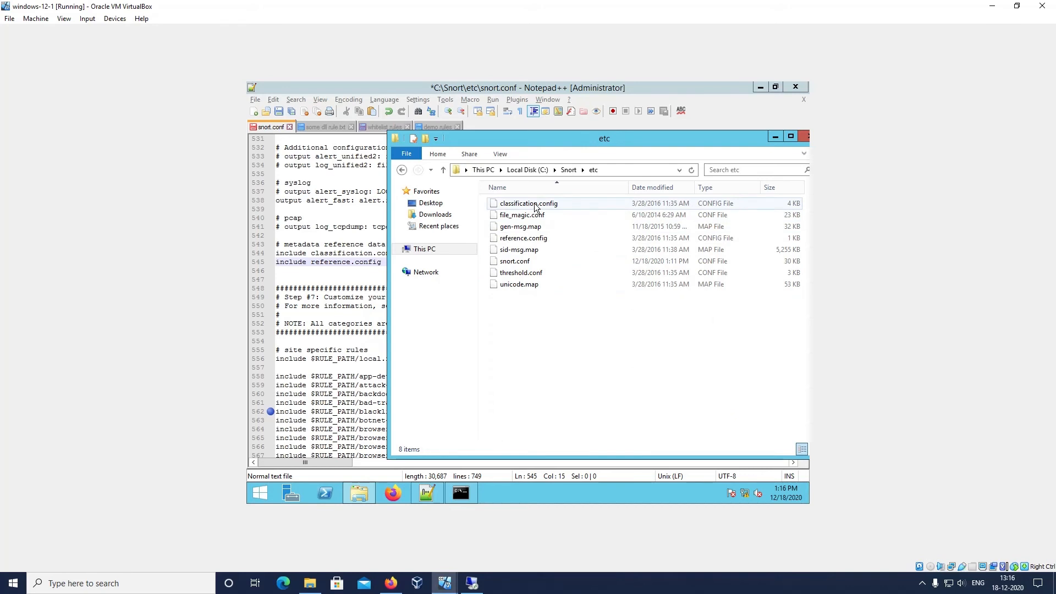
click(535, 207)
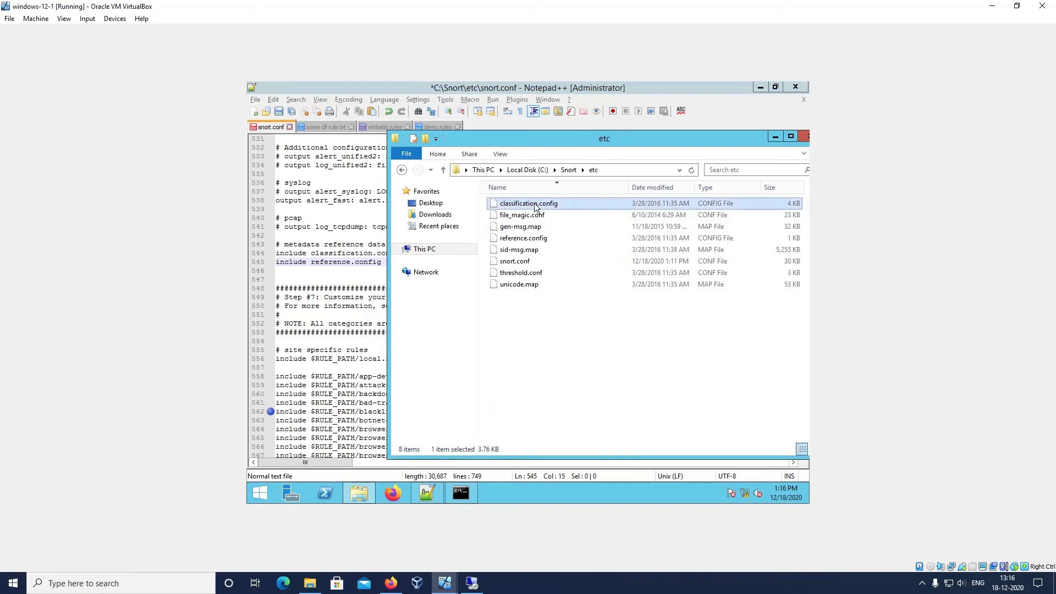
ctrl+click(523, 238)
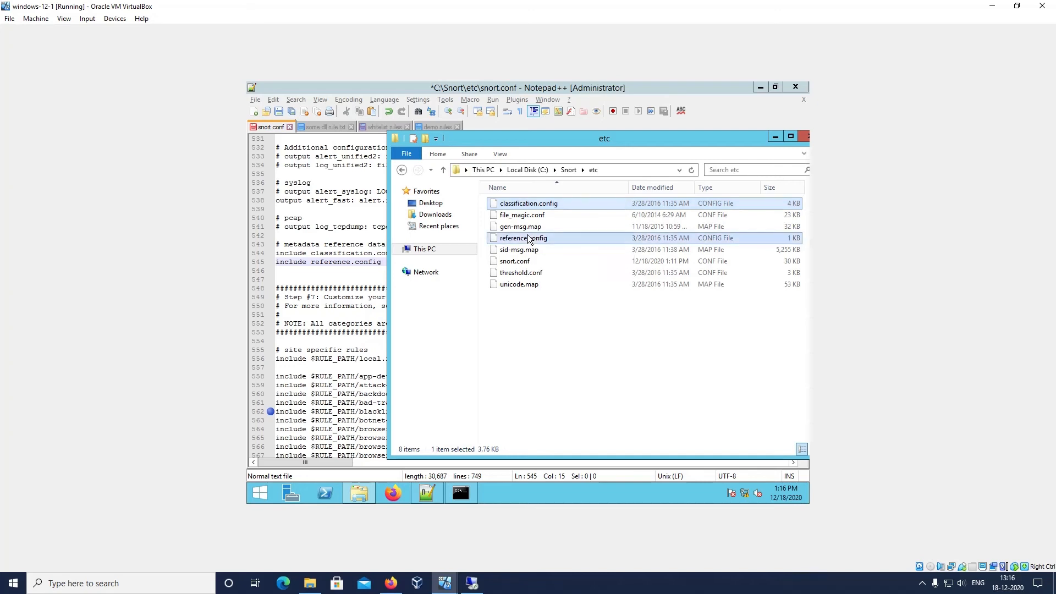
click(606, 170)
right_click(605, 170)
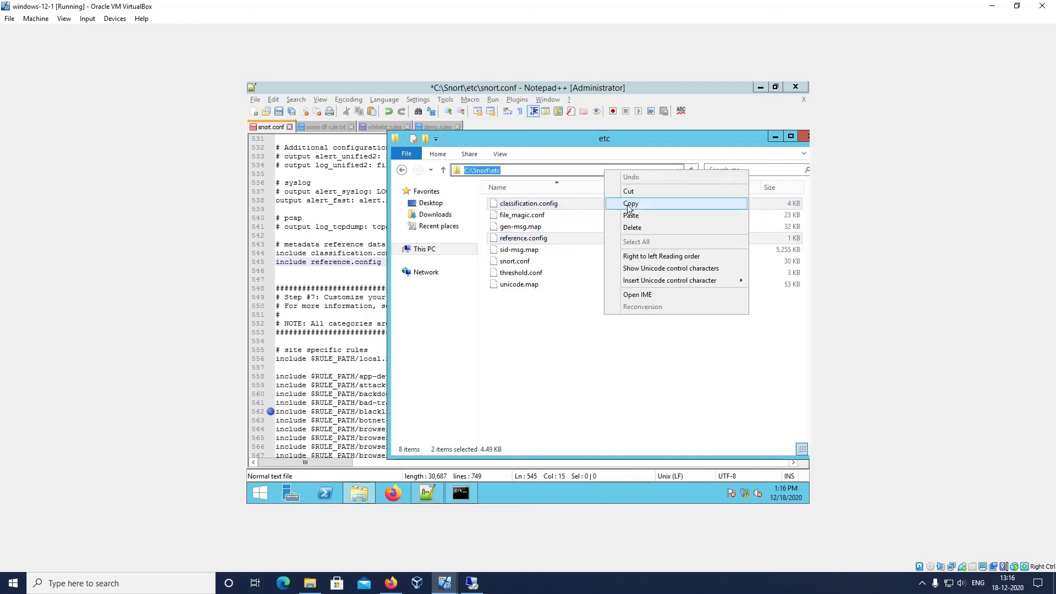
click(629, 204)
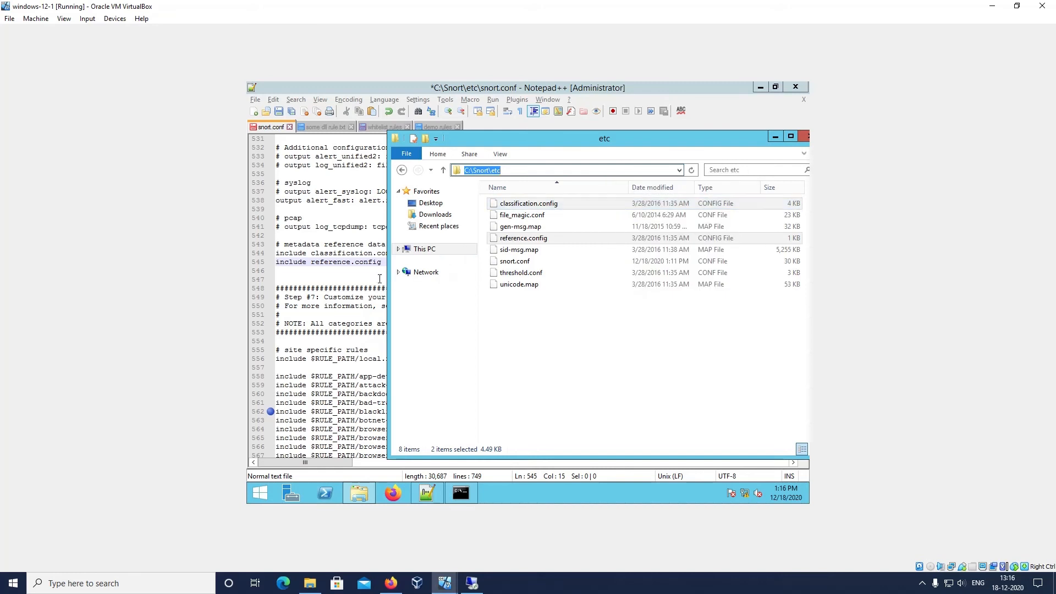
Prefix classification.config and reference.config on include lines 544 and 545 with C:\Snort\etc\, and save snort.conf
click(310, 266)
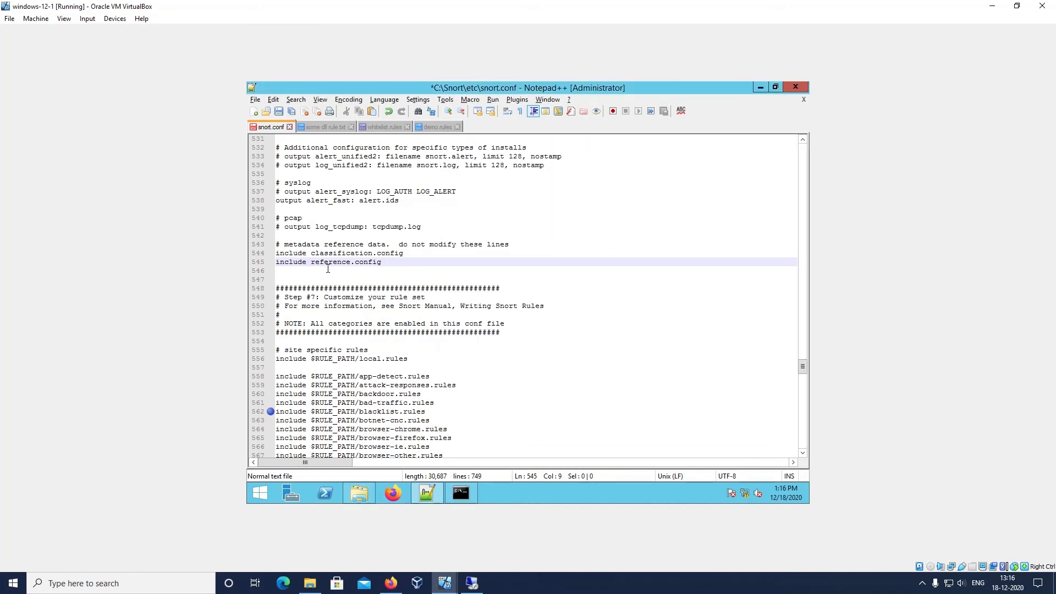
click(312, 254)
right_click(312, 254)
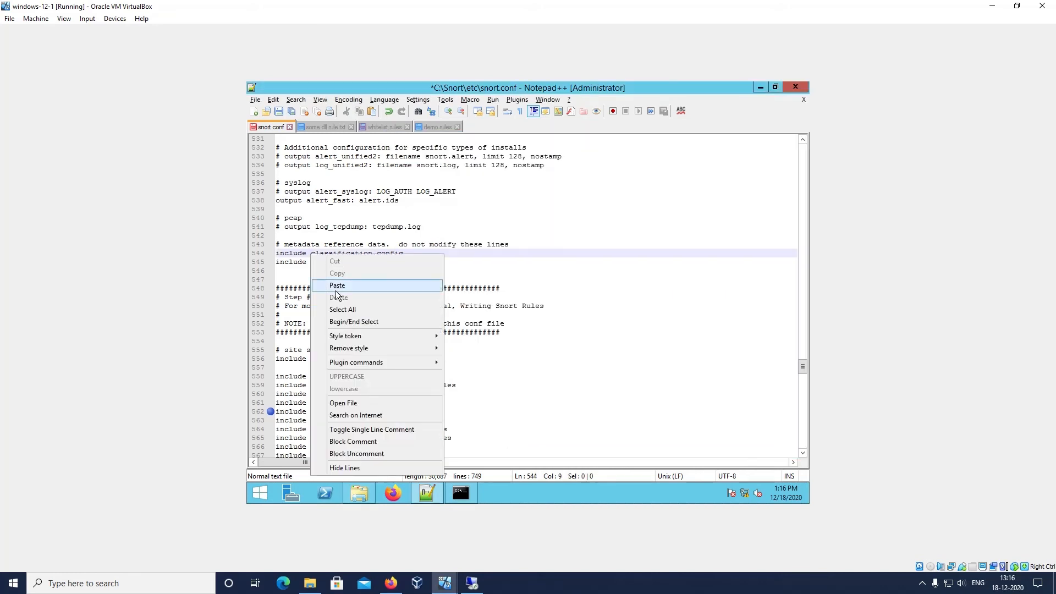
click(339, 291)
click(311, 262)
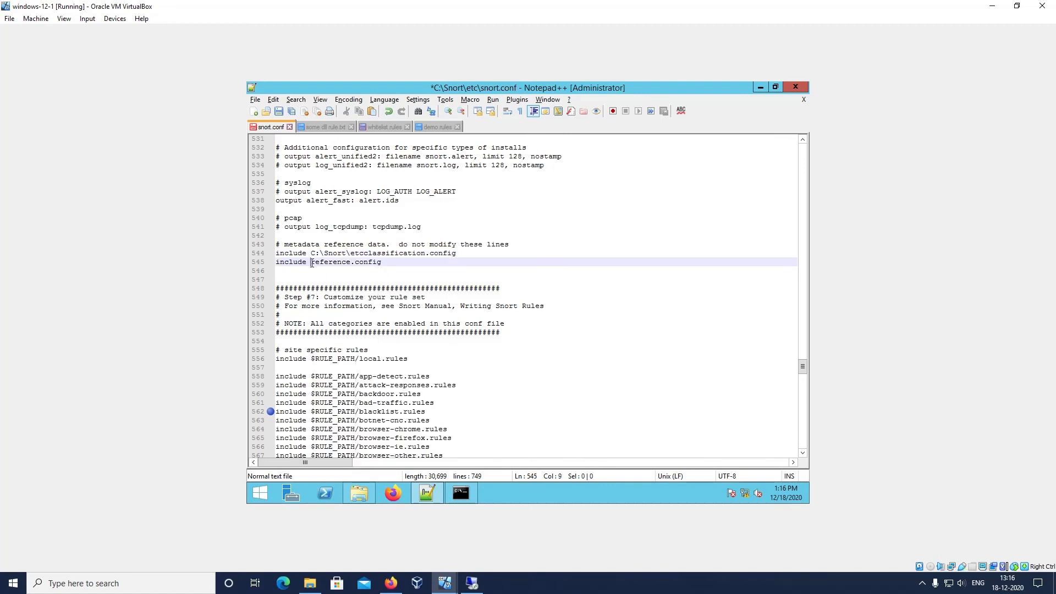
right_click(312, 262)
click(339, 292)
text(\Snort\etc\)
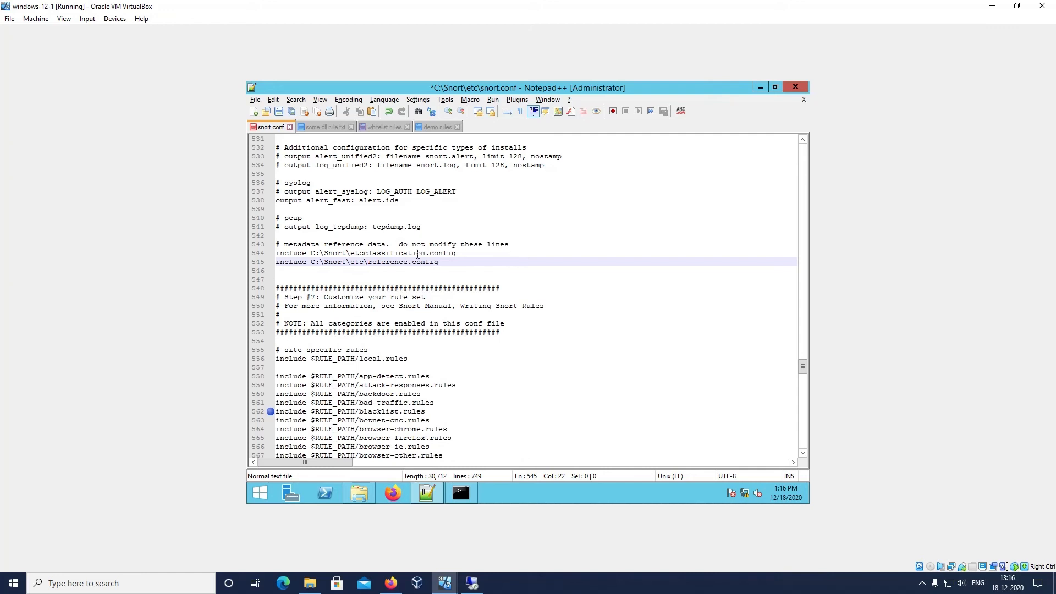
click(367, 254)
text(\)
key(ctrl+s)
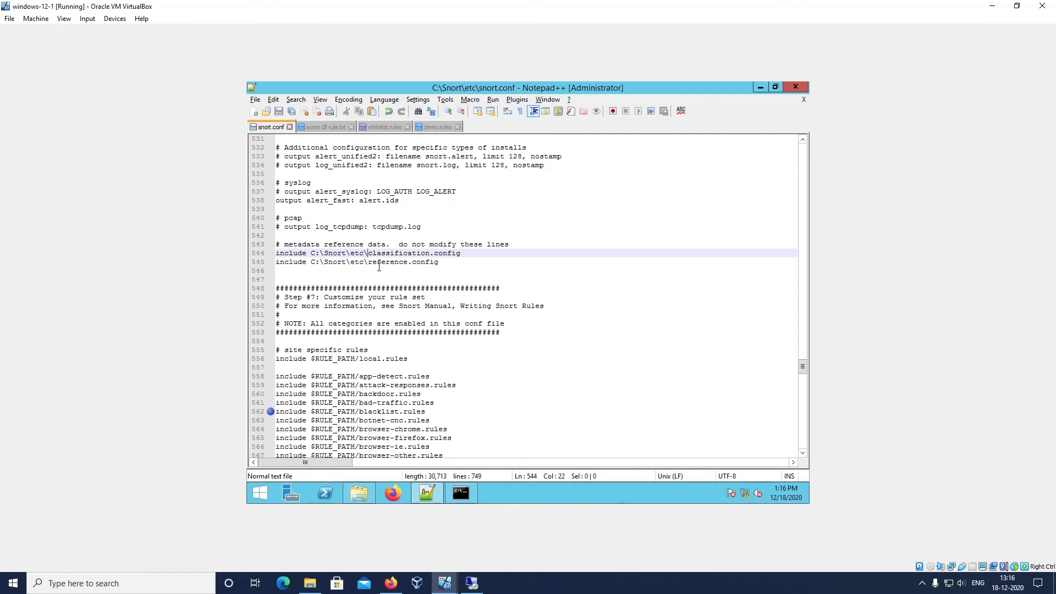
Clear the Command Prompt with cls and rerun the earlier snort command with the updated include paths
click(461, 495)
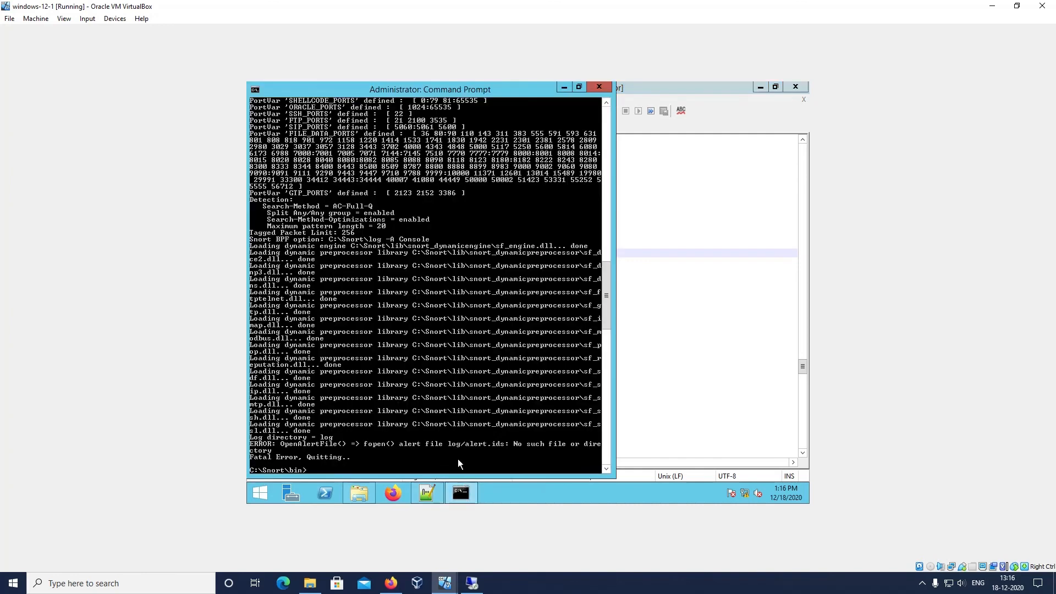
text(cls)
key(Return)
key(Up)
key(Up)
key(Return)
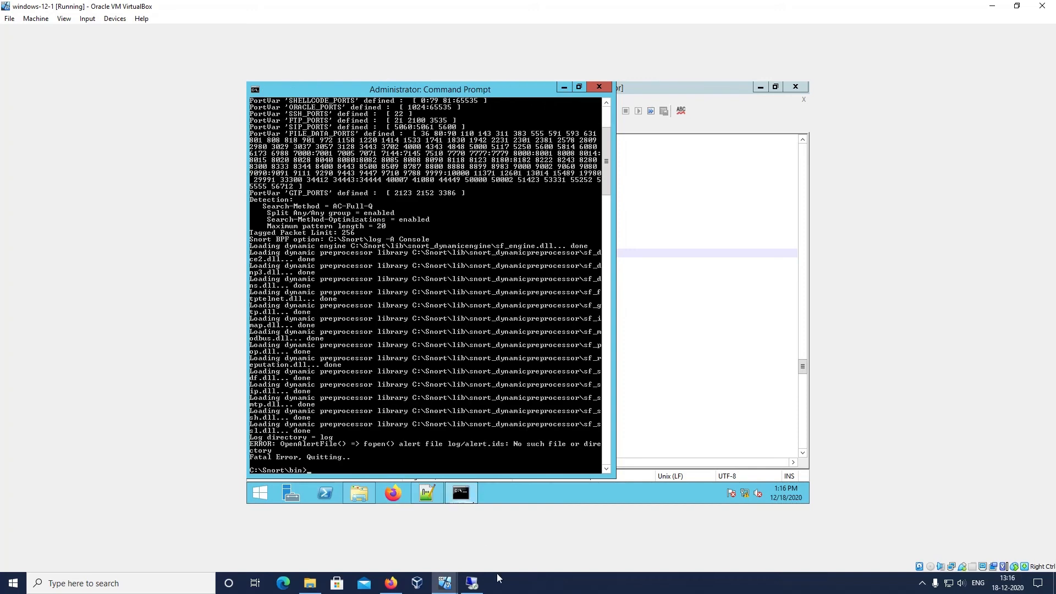
right_click(532, 585)
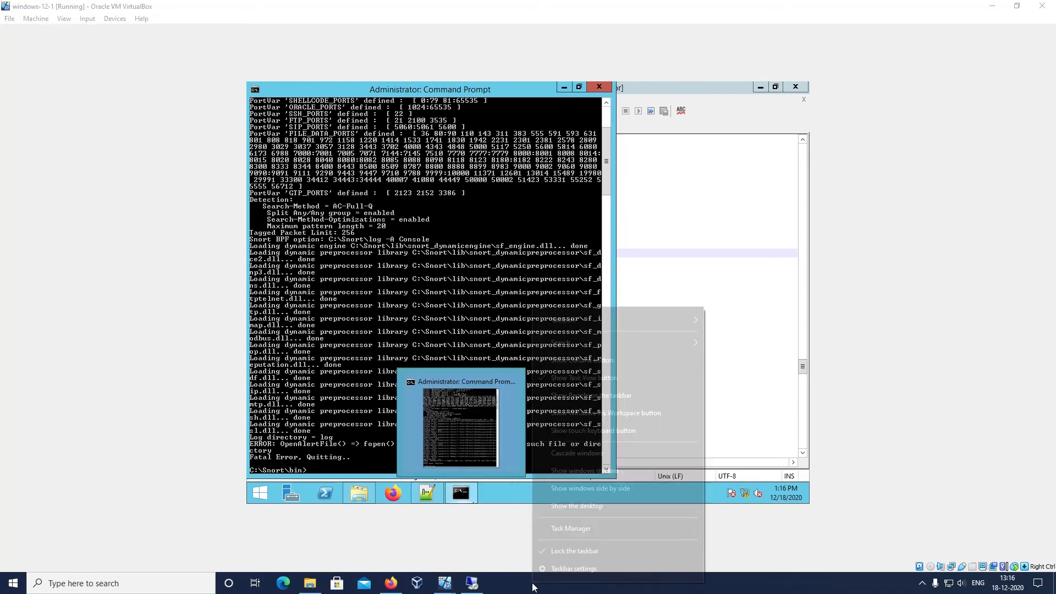
click(588, 590)
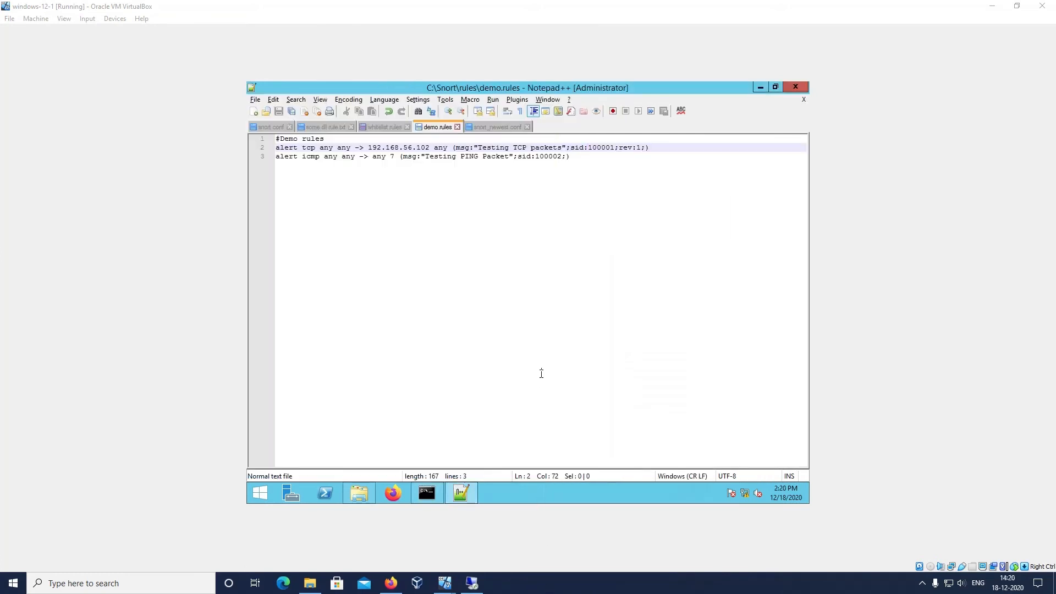
Replace the colon after sid in the TCP rule of demo.rules with a semicolon, and change it back to a colon
click(601, 160)
click(589, 148)
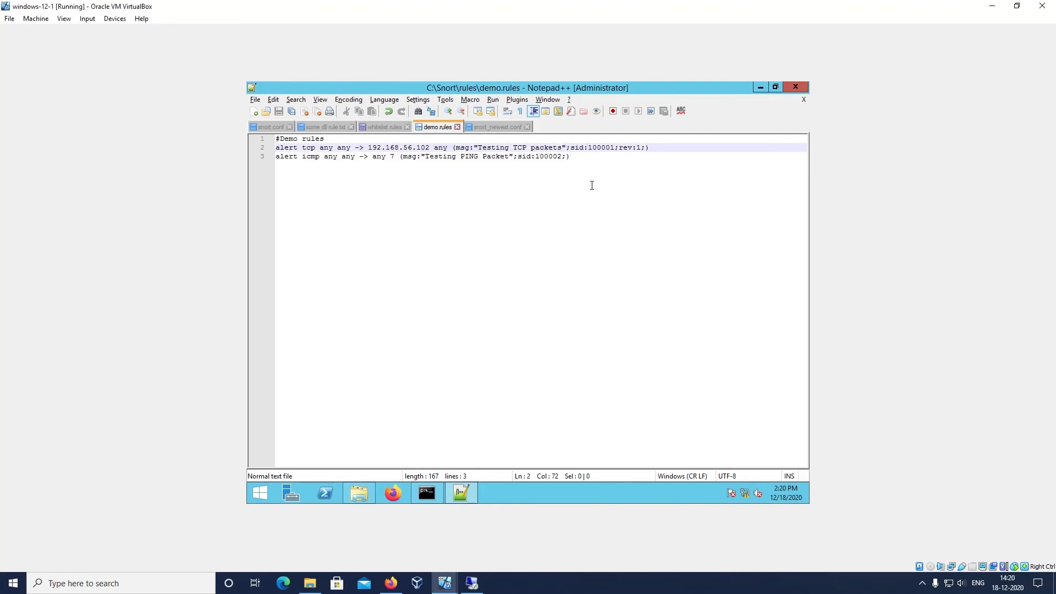
right_click(625, 574)
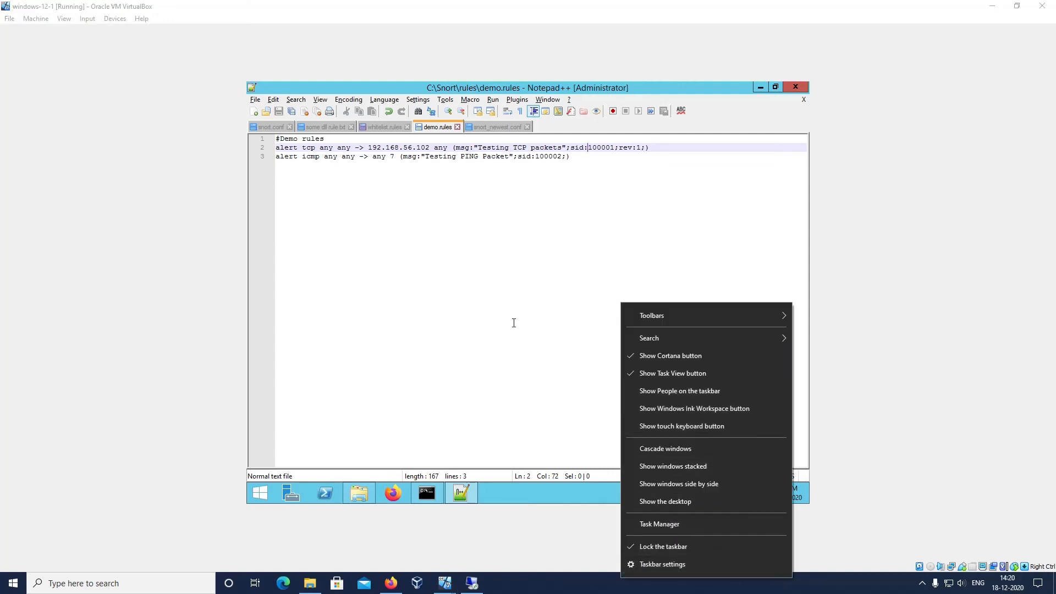
click(573, 590)
key(BackSpace)
text(;)
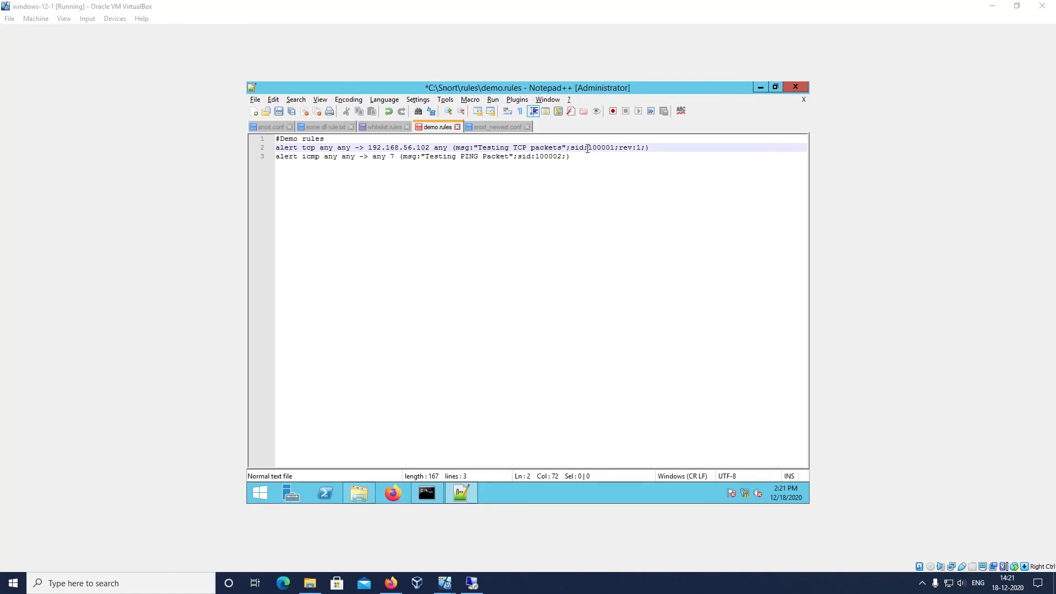
drag(587, 147, 584, 148)
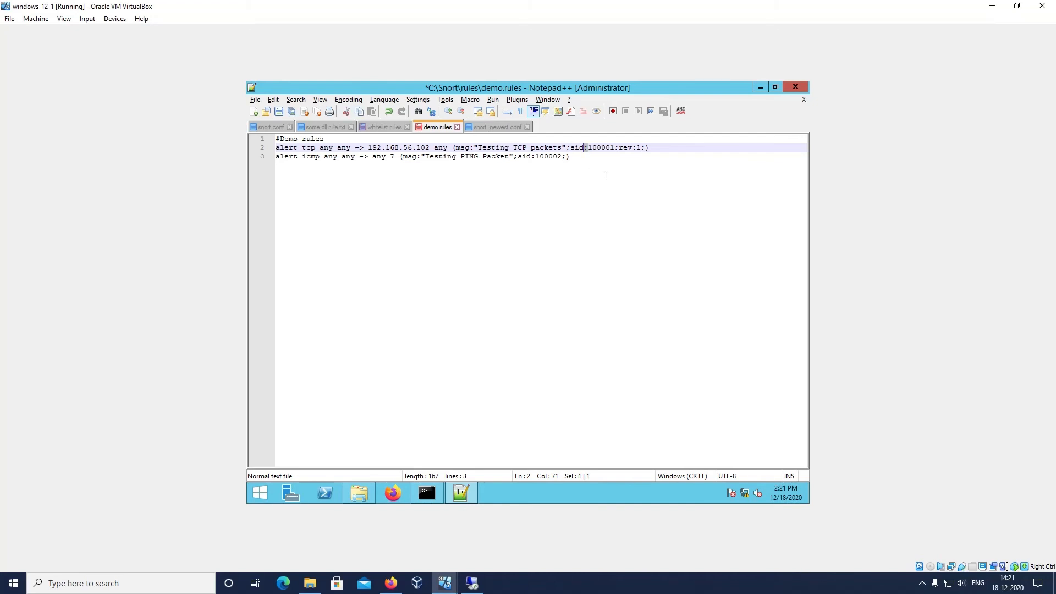
key(Delete)
text(:s)
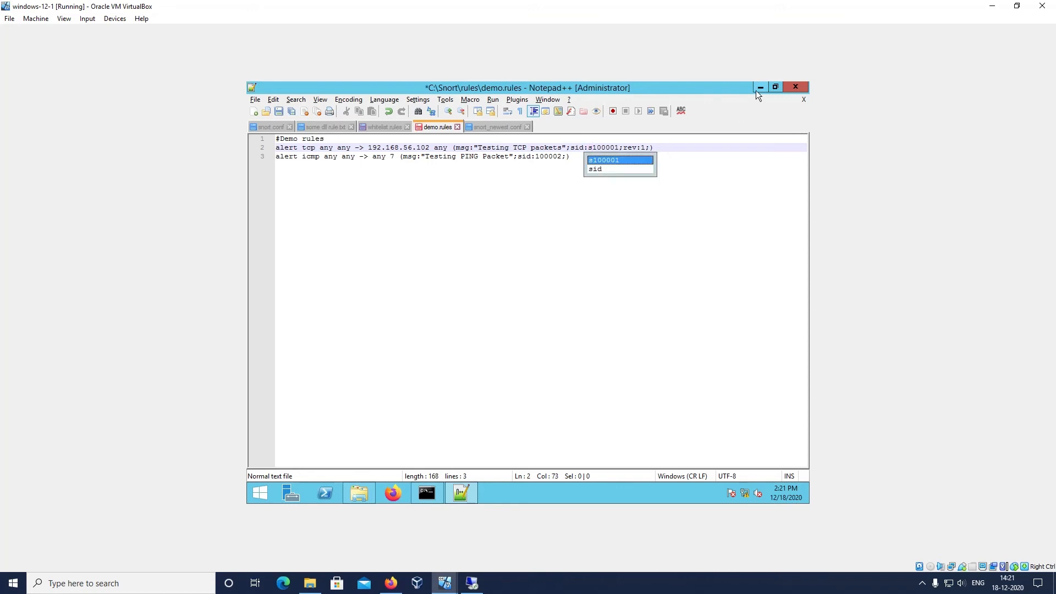
Minimize the rules editor and run snort -c C:\Snort\etc\snort.conf -l C:\Snort\log -A Console in the Command Prompt
click(757, 88)
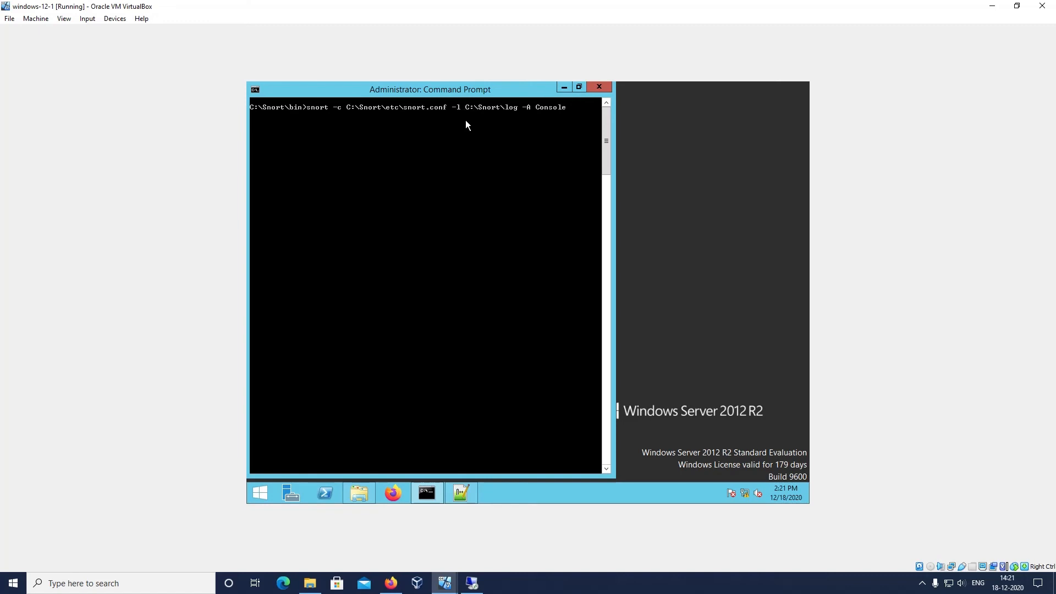
key(Return)
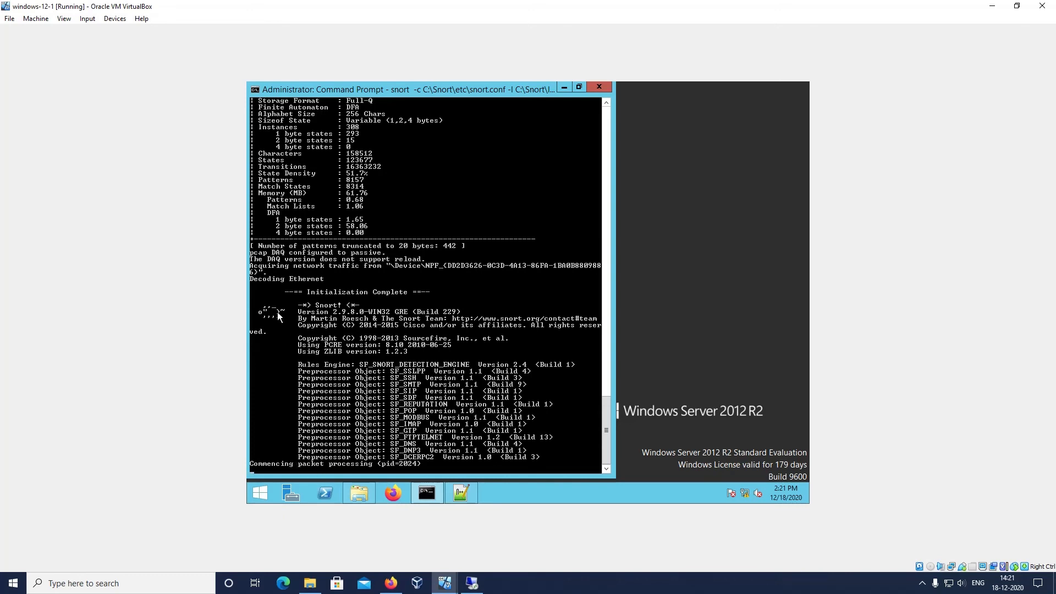
scroll(308, 306, up, 2)
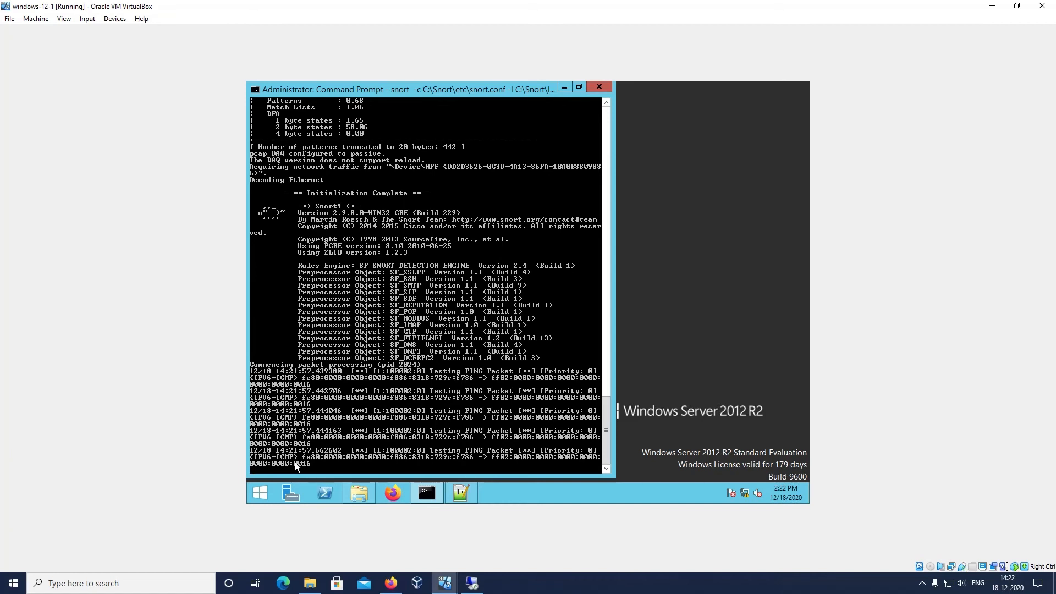
Switch to the windows-12-2 virtual machine, search for cmd and open a Command Prompt
mouse_move(446, 586)
click(483, 535)
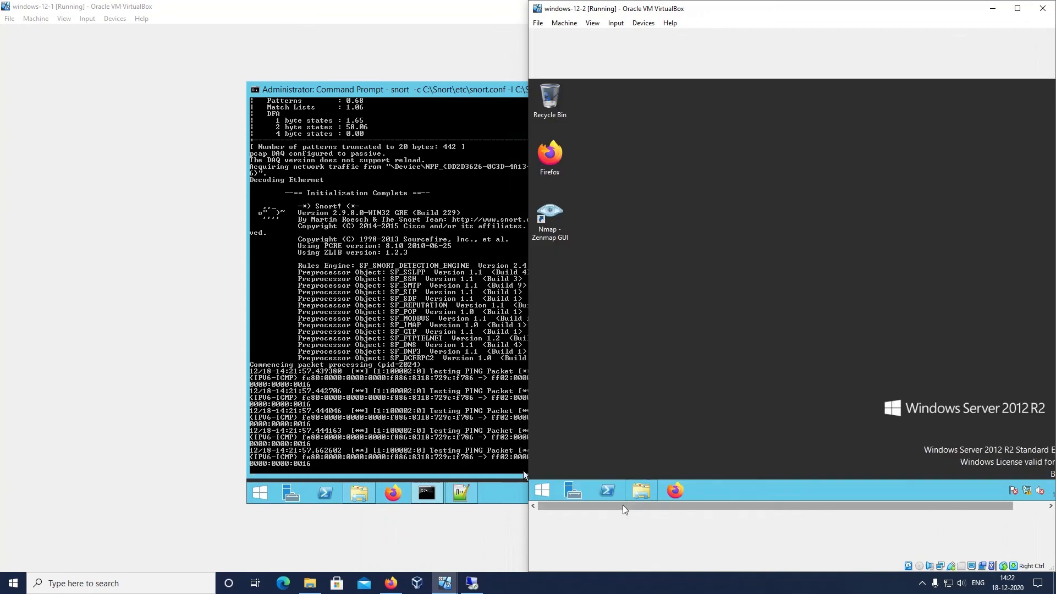
click(536, 494)
click(545, 495)
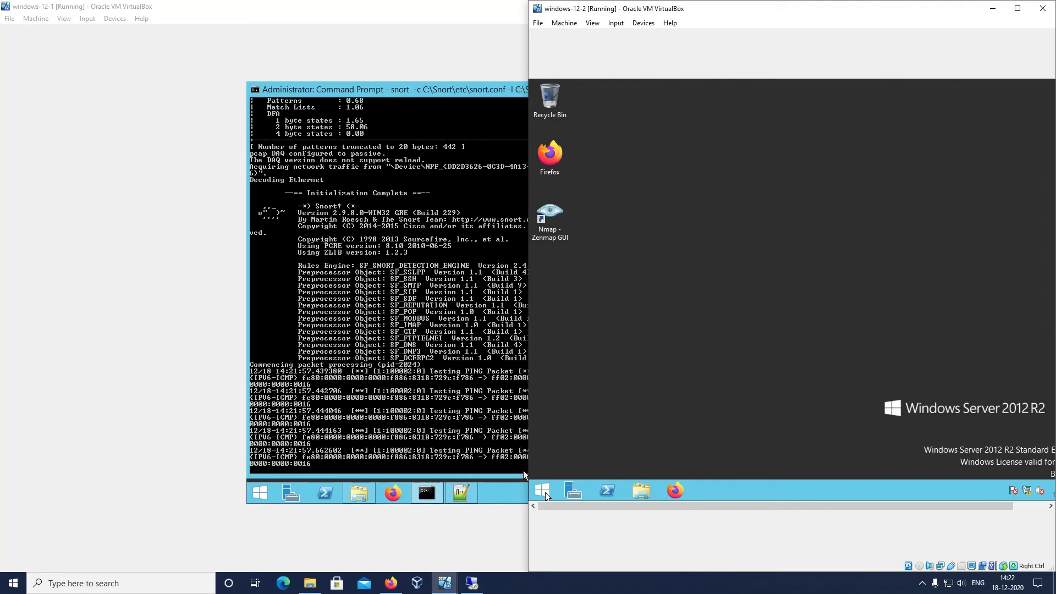
click(545, 495)
text(cmd)
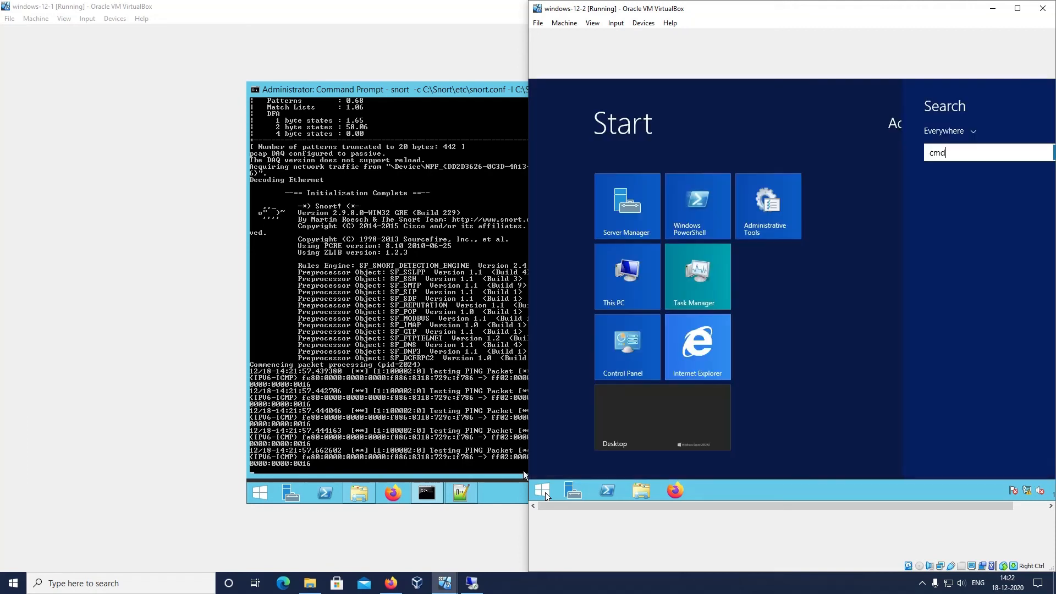
key(Return)
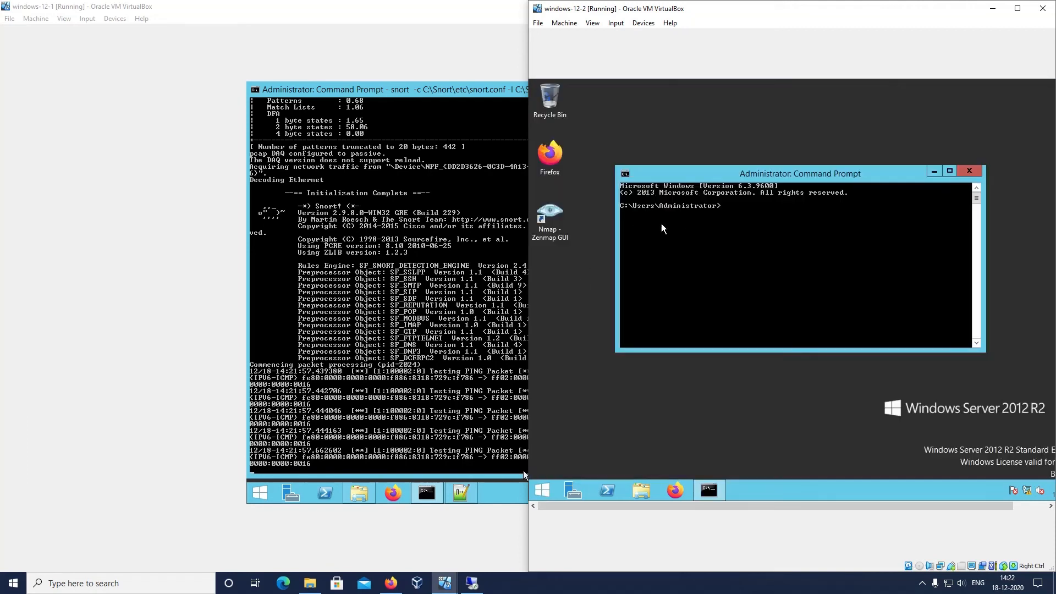
Check the network settings with ipconfig and ping 192.168.56.102, uncovering the Snort console on windows-12-1 to watch its alerts
text(ipconfig)
key(Return)
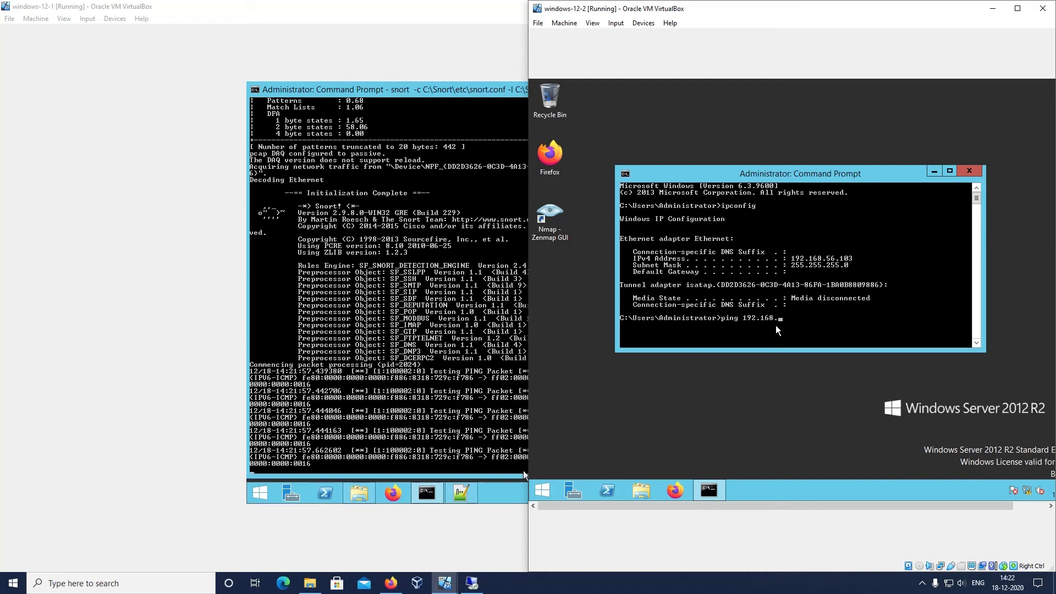
key(Return)
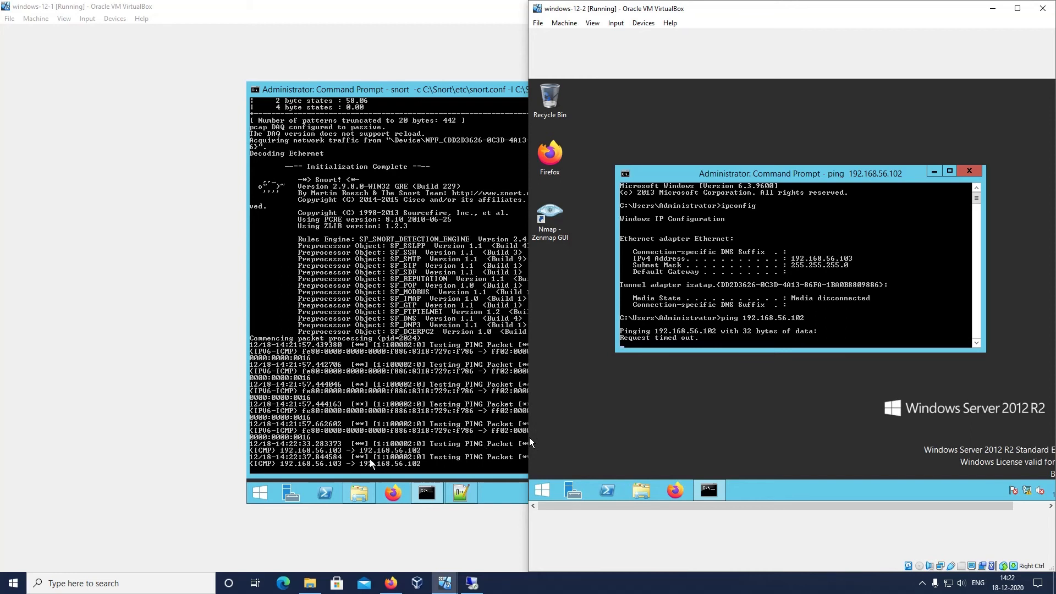
drag(529, 438, 621, 438)
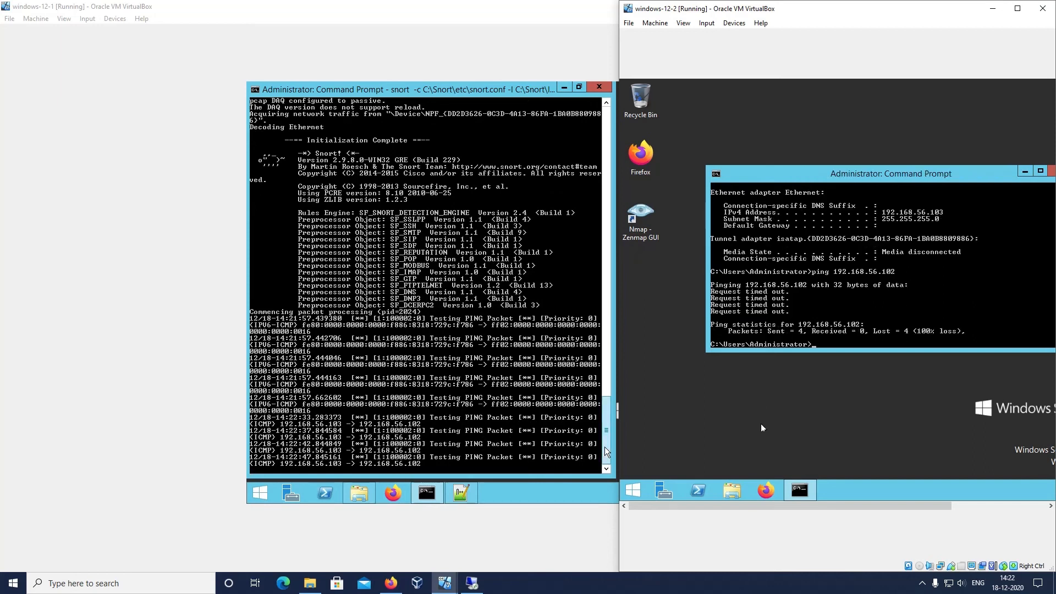
Search for remo on windows-12-2 and open Remote Desktop Connection
click(641, 486)
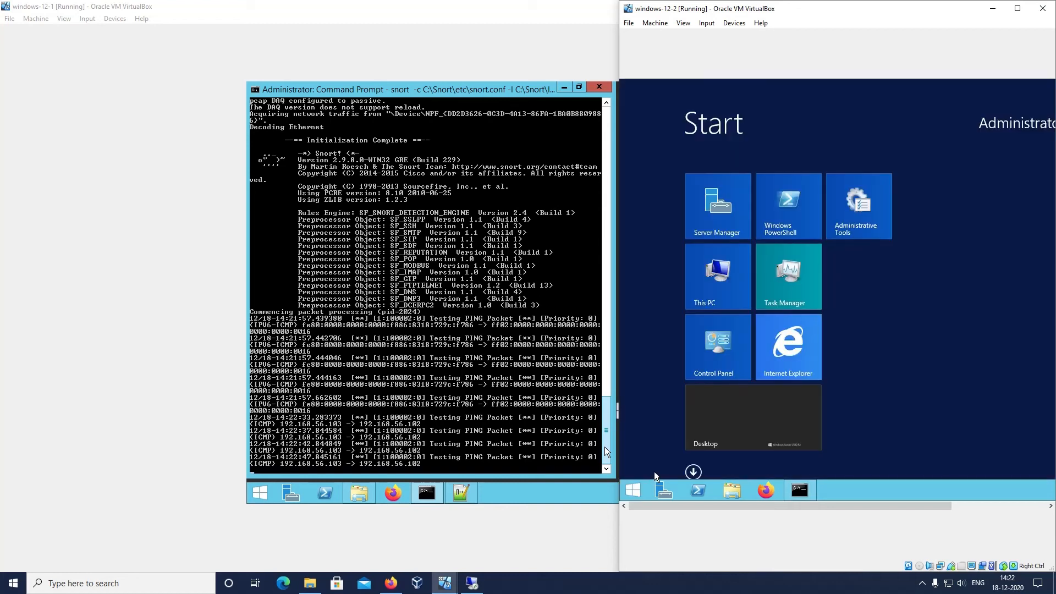
text(remote D)
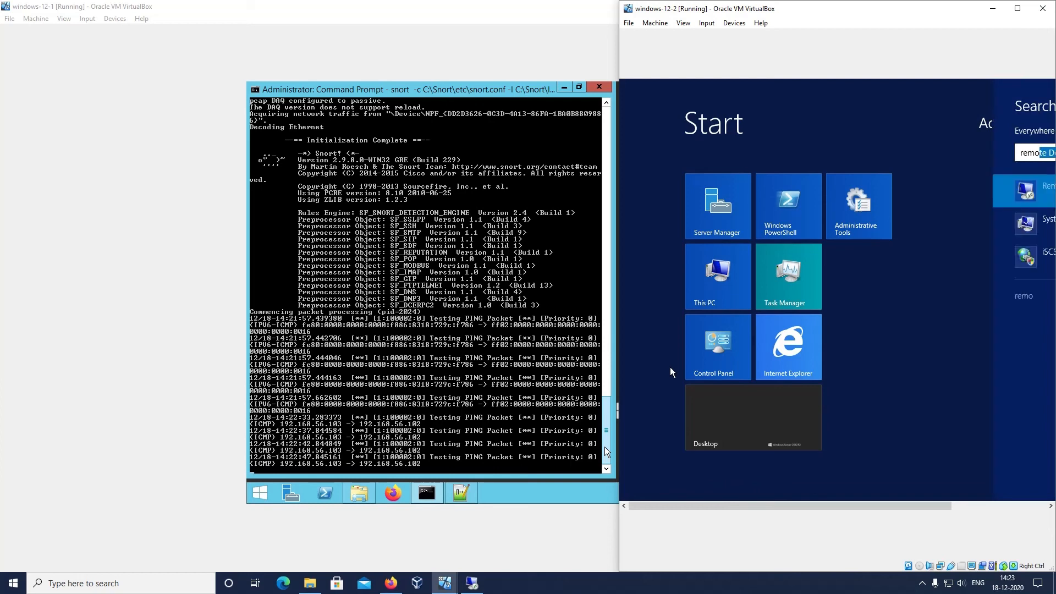
drag(897, 8, 755, 41)
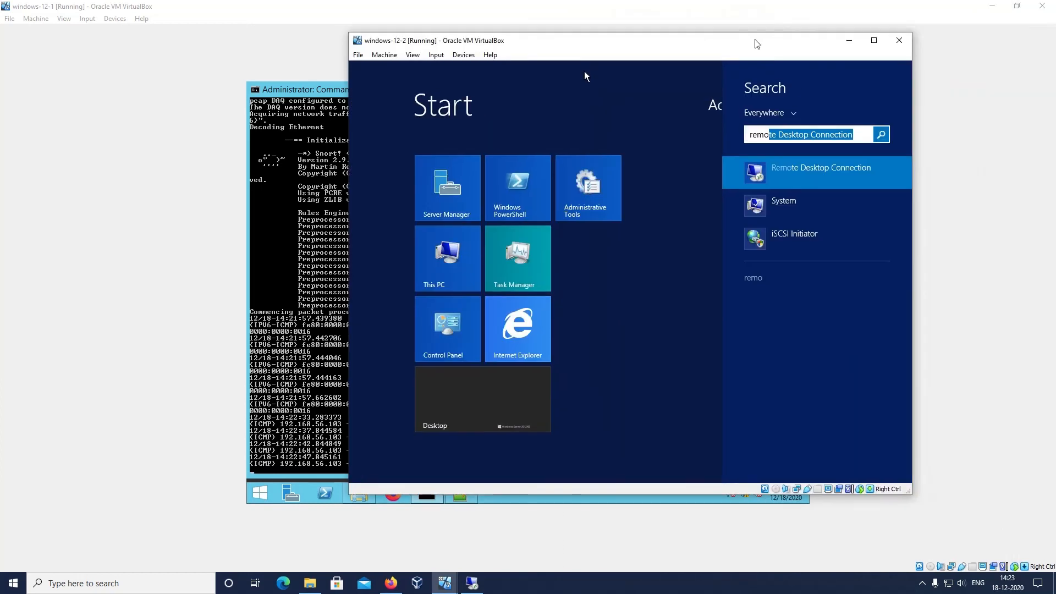
click(786, 177)
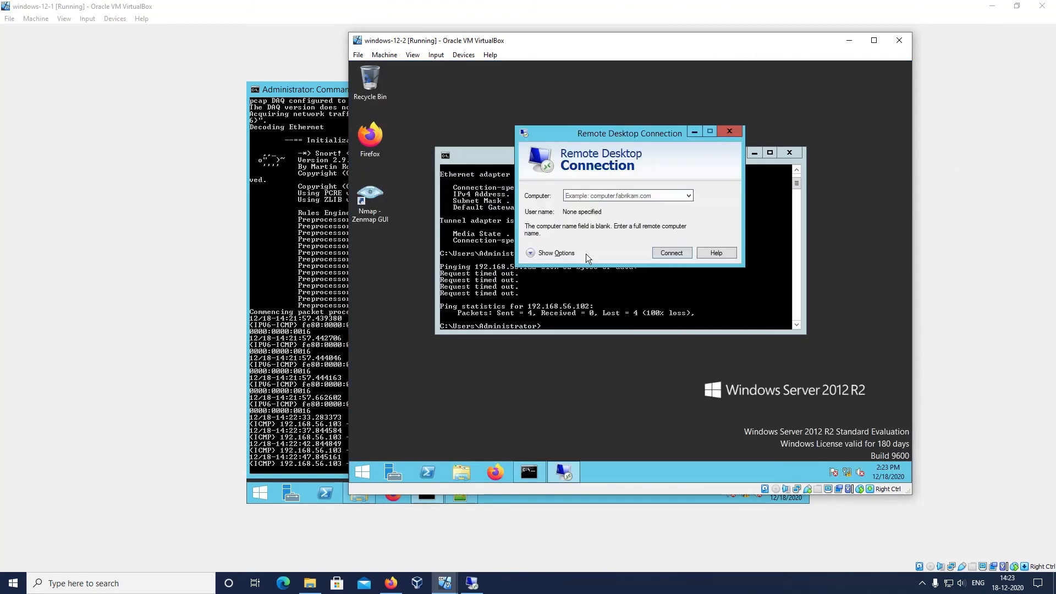
Try to connect by Remote Desktop to 192.168.56.102 and bring the Snort console on windows-12-1 into view
text(1)
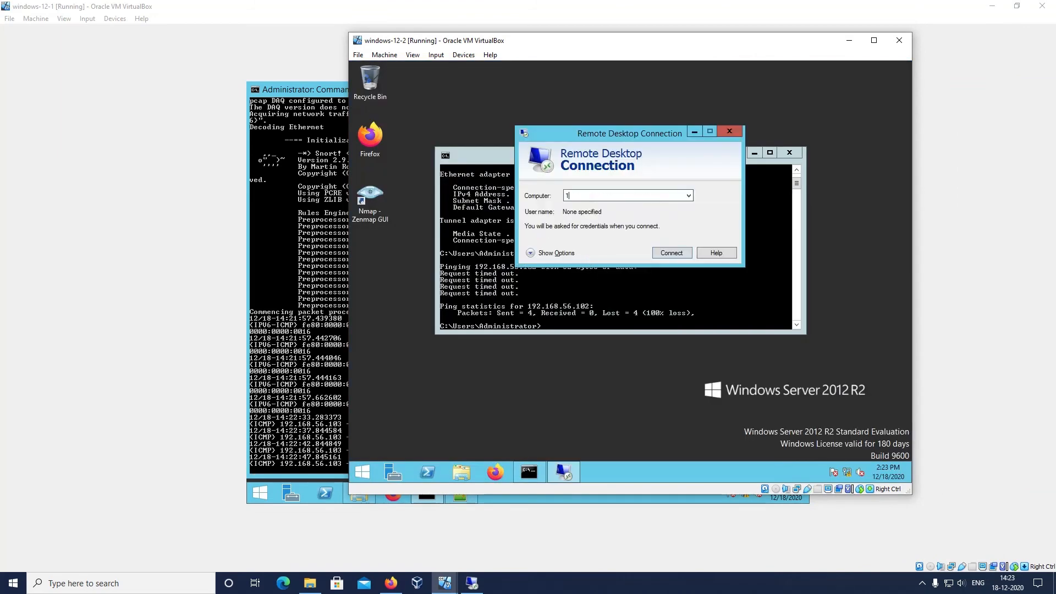
text(92.168.)
text(56.101)
text(2)
key(Return)
drag(705, 54, 891, 81)
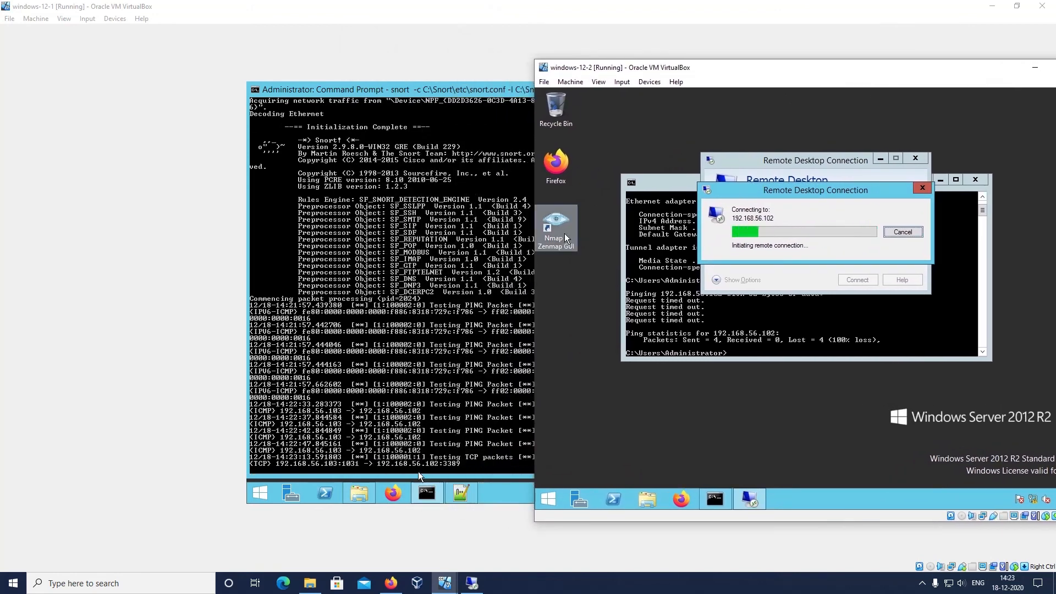
click(429, 457)
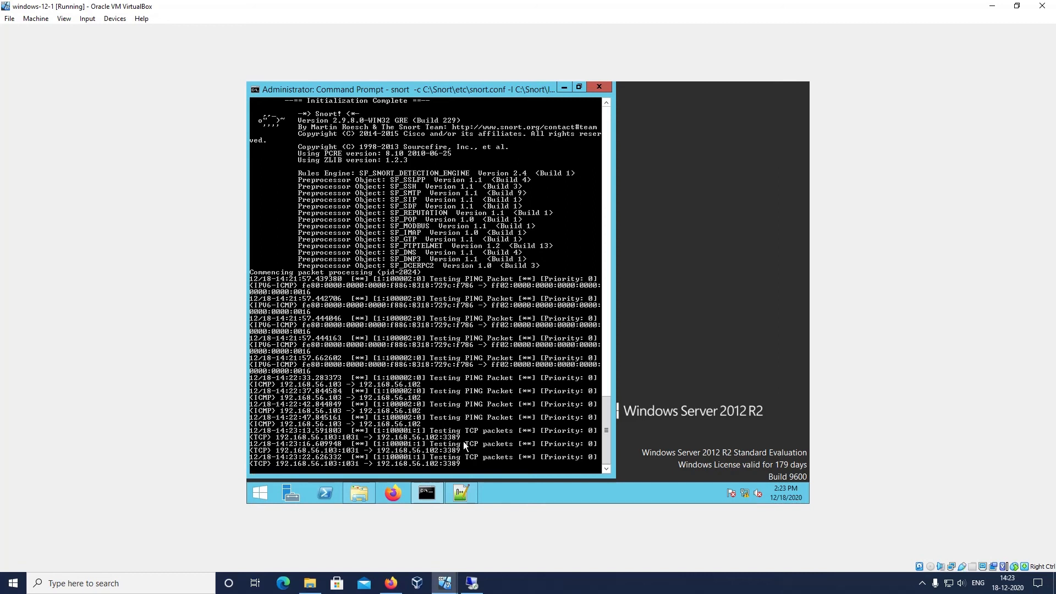
Return to windows-12-2, dismiss the connection message, and close Remote Desktop Connection and the Command Prompt
mouse_move(465, 590)
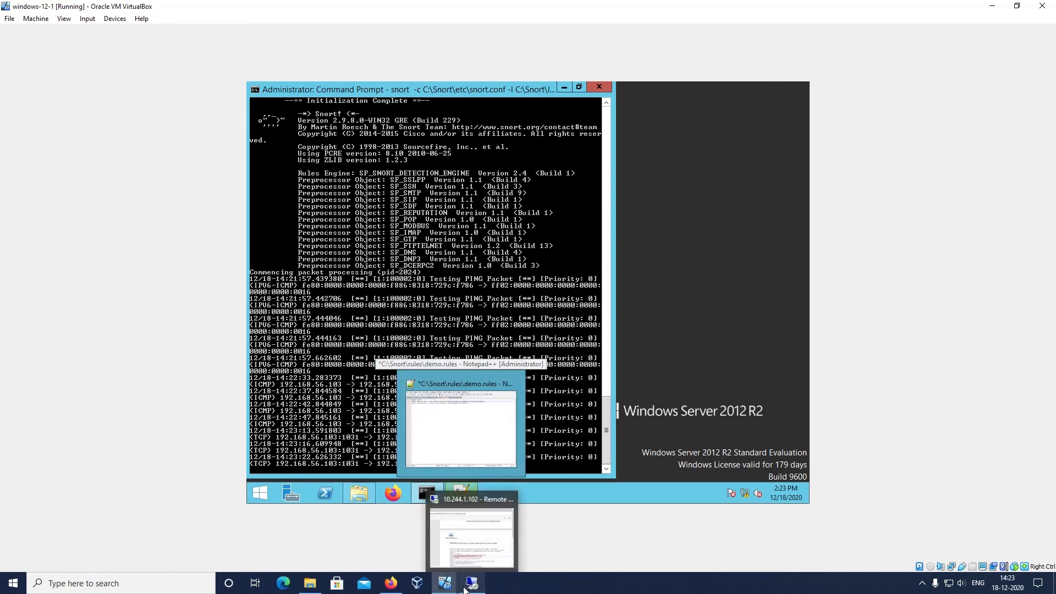
click(483, 553)
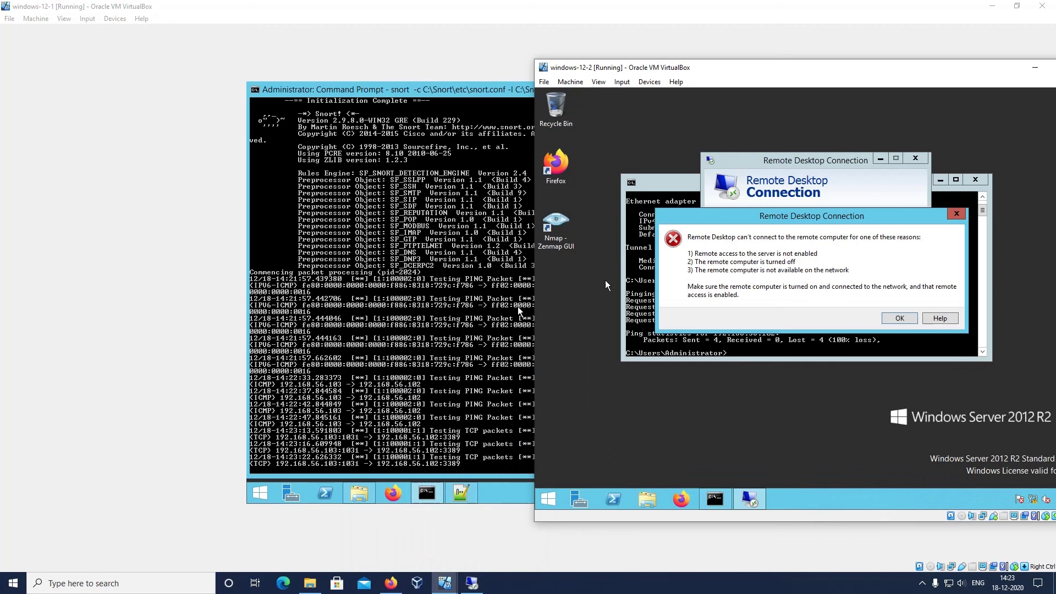
click(892, 319)
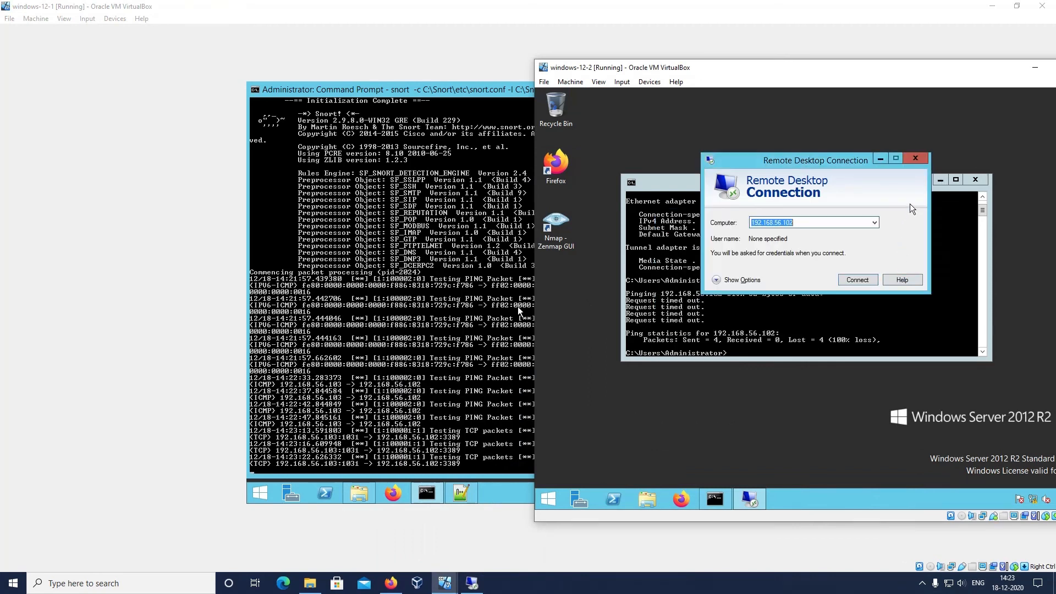
click(915, 159)
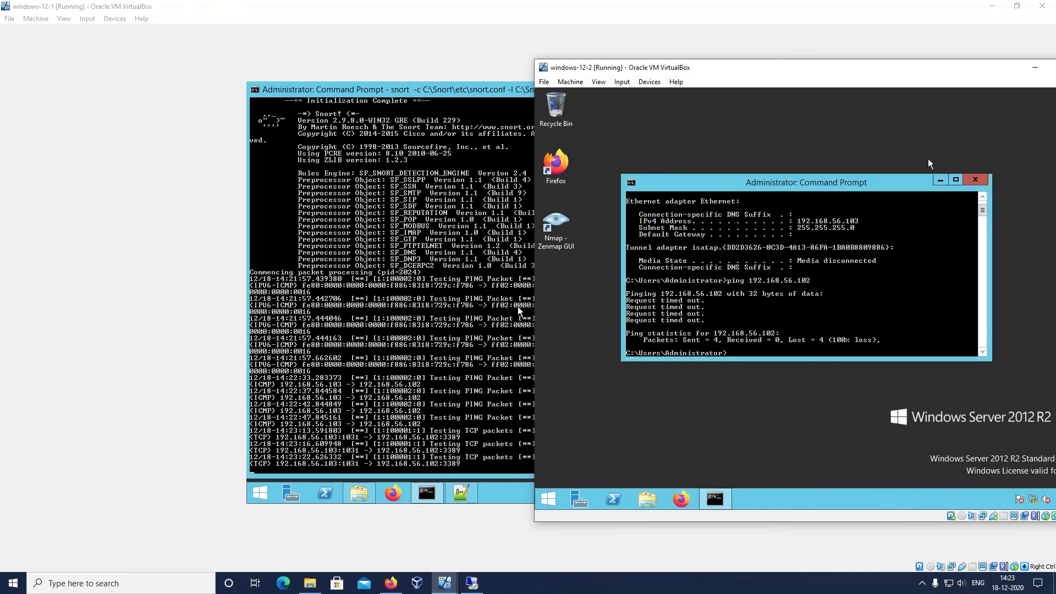
click(974, 180)
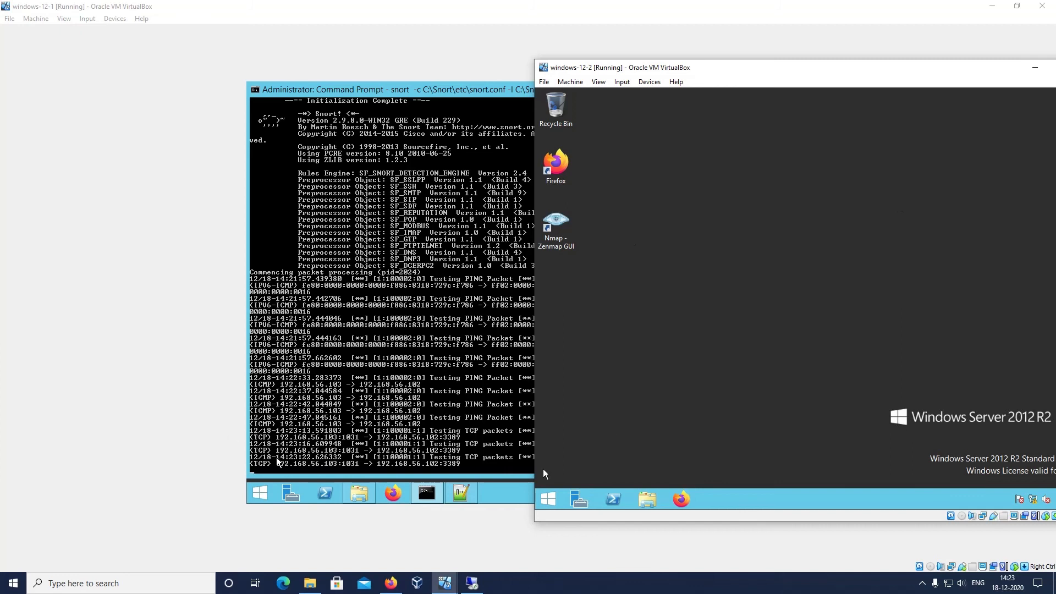
Search for remote on windows-12-1 and open the Allow remote access to your computer settings
click(262, 493)
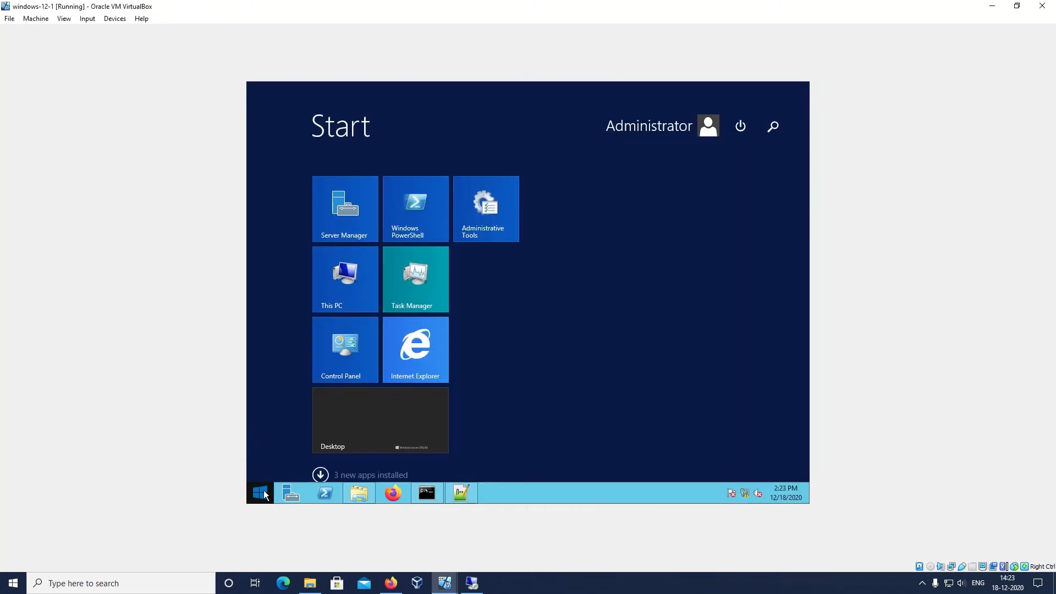
text(remotee)
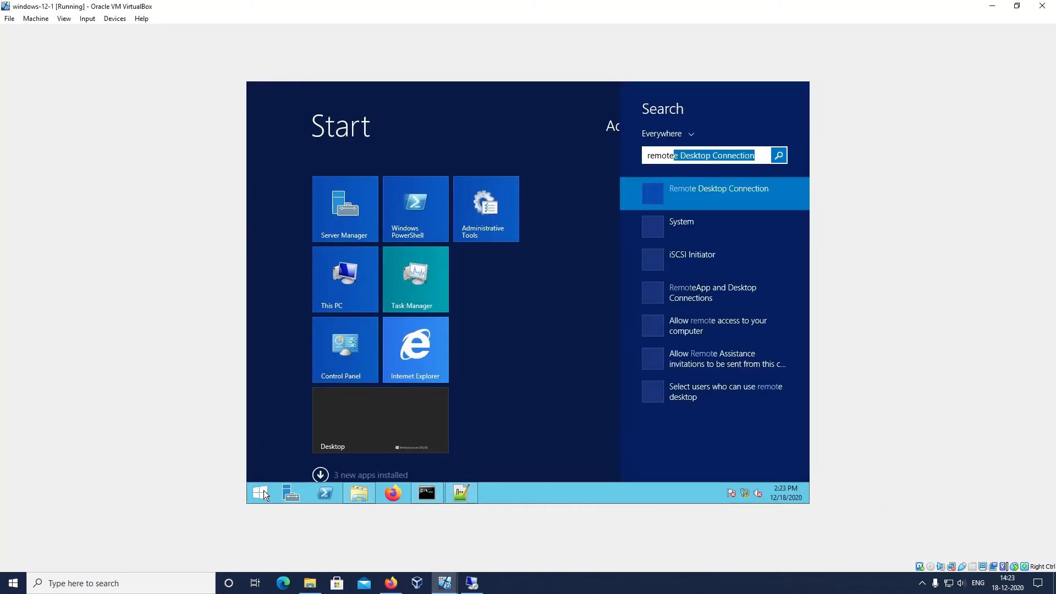
key(BackSpace)
key(BackSpace)
key(BackSpace)
key(BackSpace)
key(BackSpace)
key(BackSpace)
key(BackSpace)
key(BackSpace)
key(BackSpace)
key(BackSpace)
key(BackSpace)
key(BackSpace)
key(BackSpace)
key(BackSpace)
key(BackSpace)
key(BackSpace)
key(BackSpace)
key(BackSpace)
key(BackSpace)
key(BackSpace)
key(BackSpace)
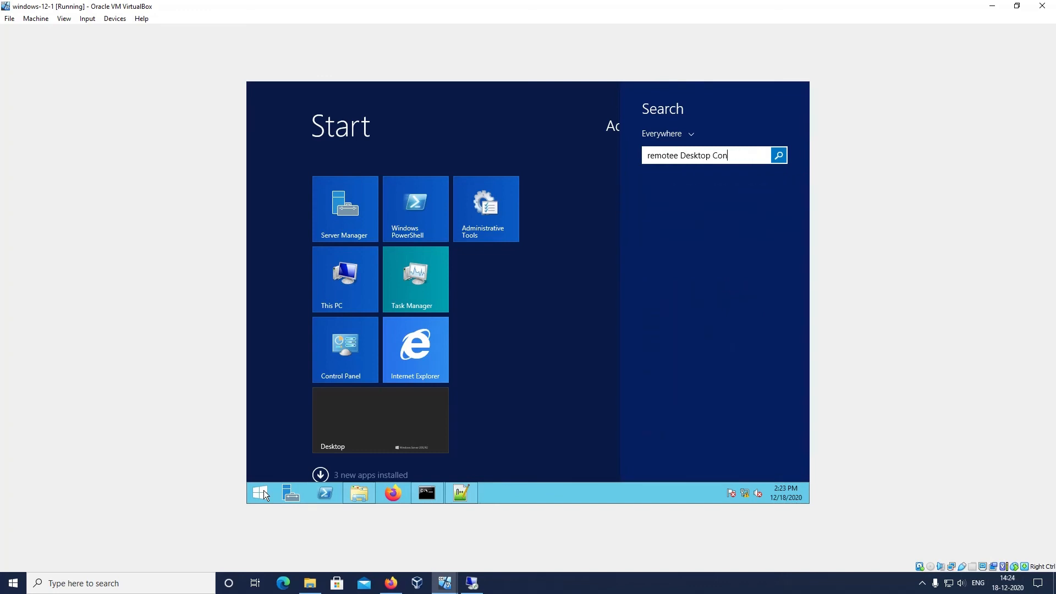
text(remoter)
key(BackSpace)
key(Down)
key(Down)
key(Down)
key(Down)
key(Down)
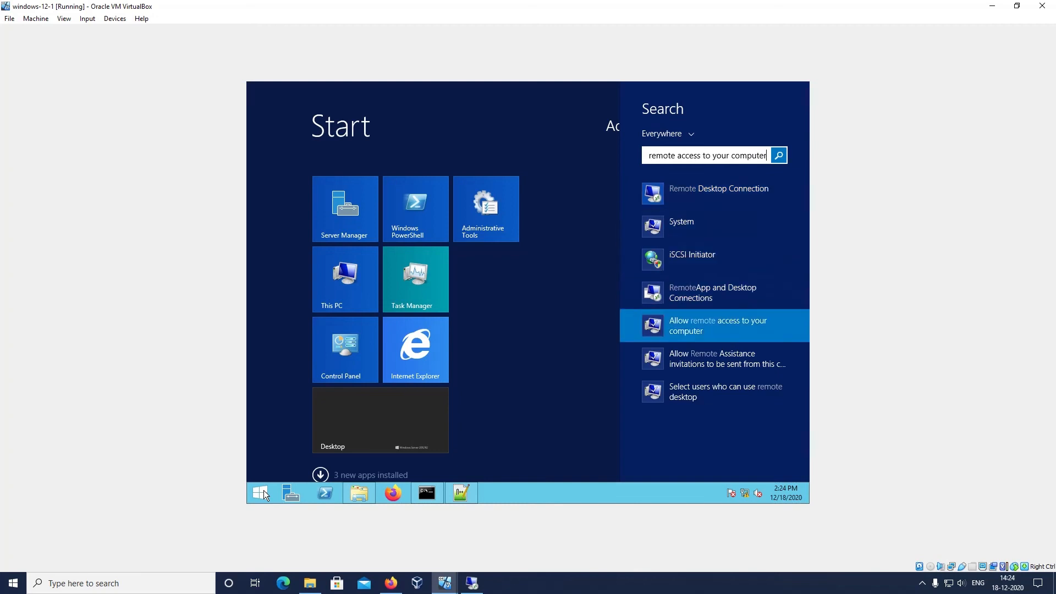
key(Return)
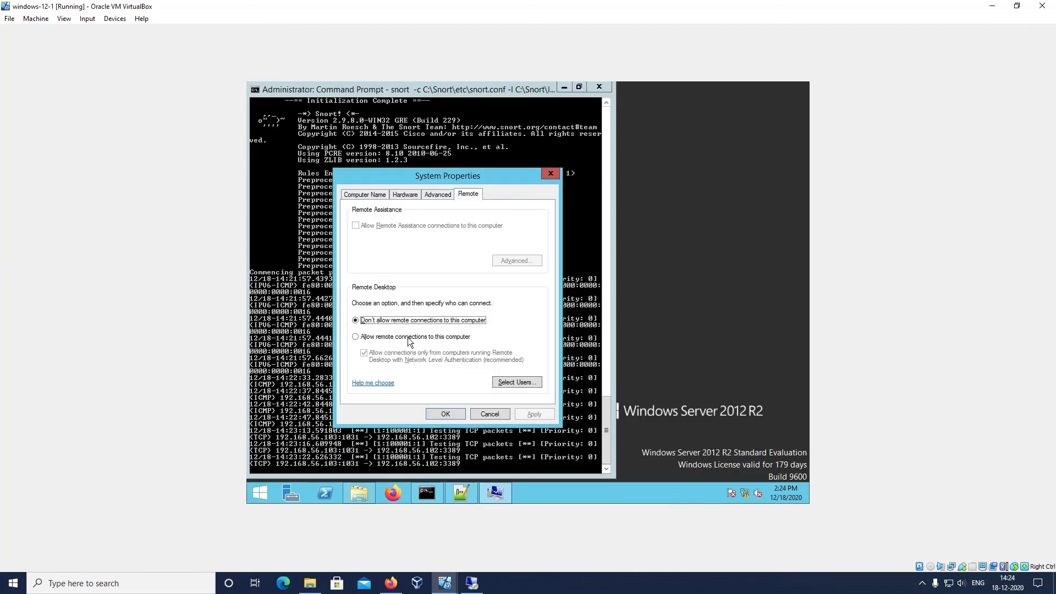
Allow remote connections to windows-12-1 without requiring Network Level Authentication, accept the firewall exception and apply the settings
click(392, 337)
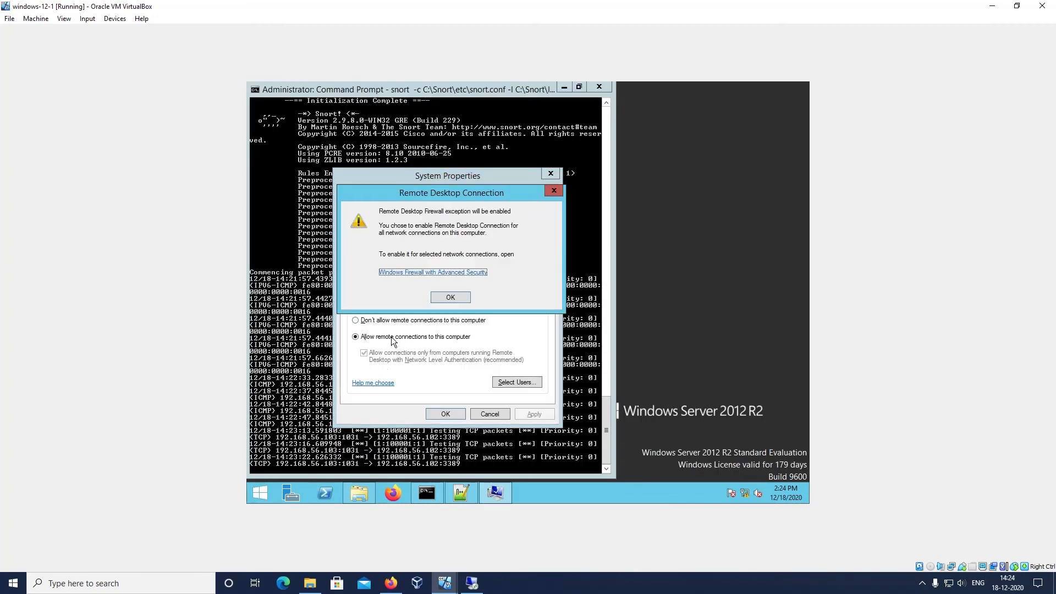
click(440, 301)
click(364, 353)
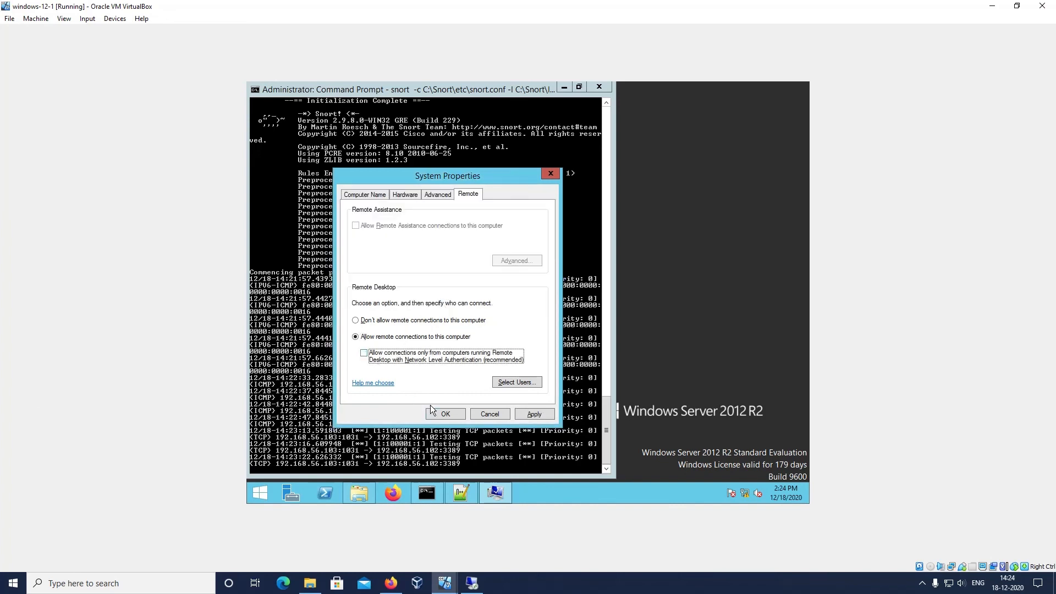
click(526, 418)
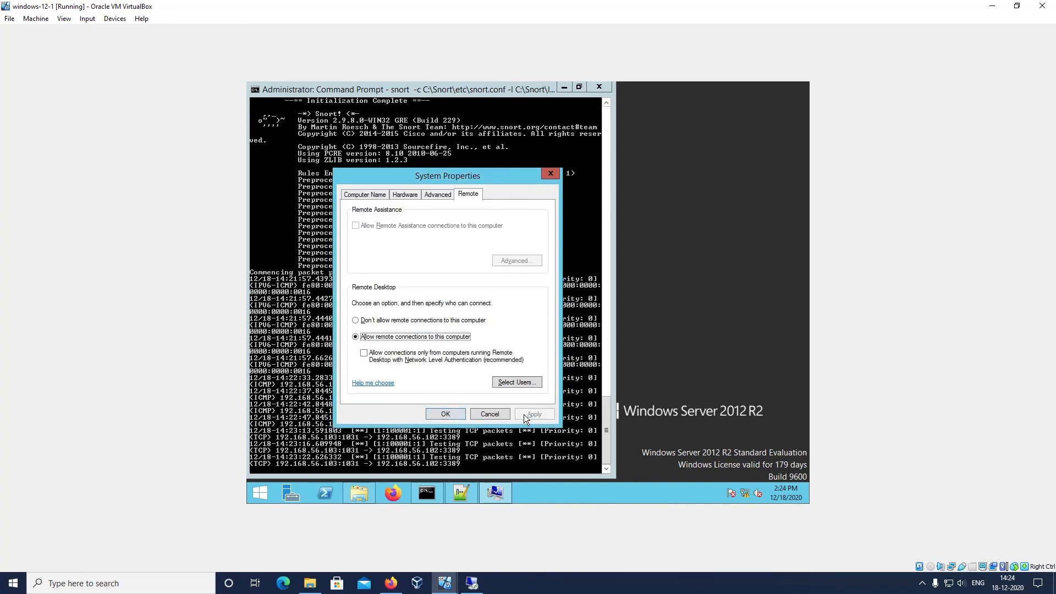
Close System Properties on windows-12-1 and open Windows Firewall by searching for firewa
click(446, 413)
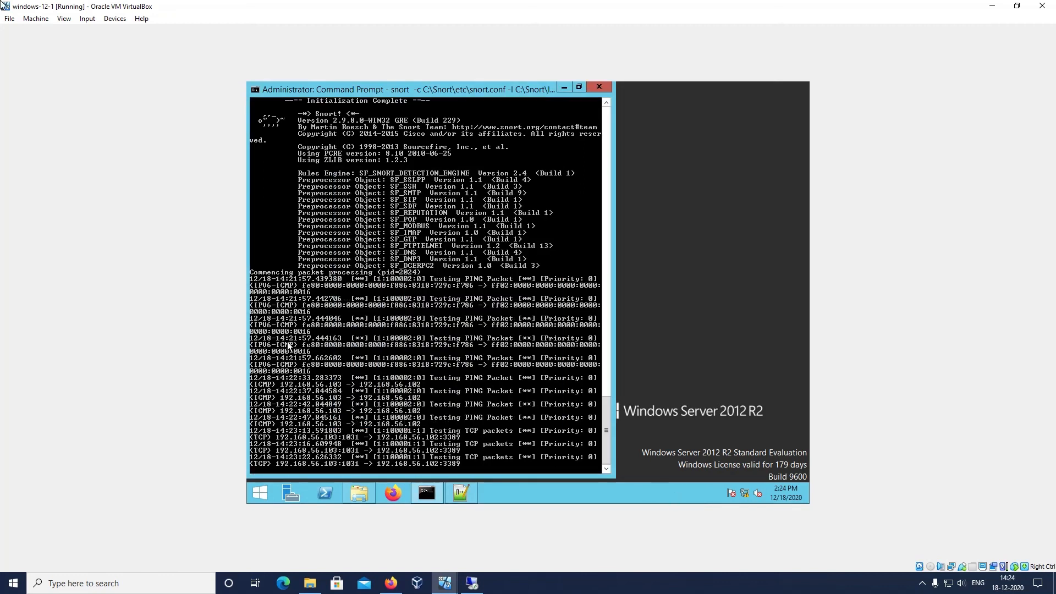
click(260, 493)
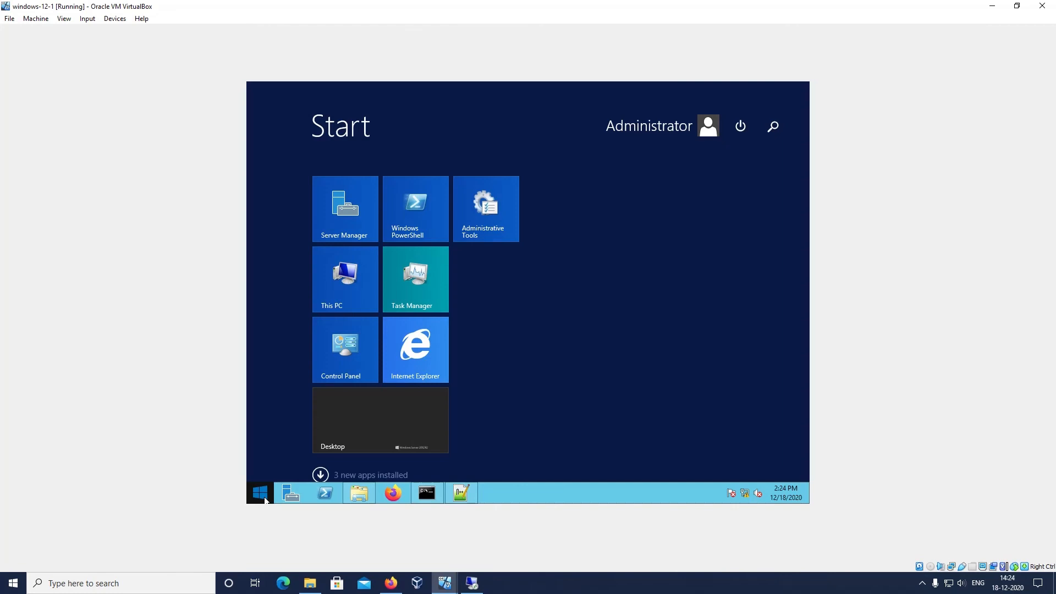
text(firewa)
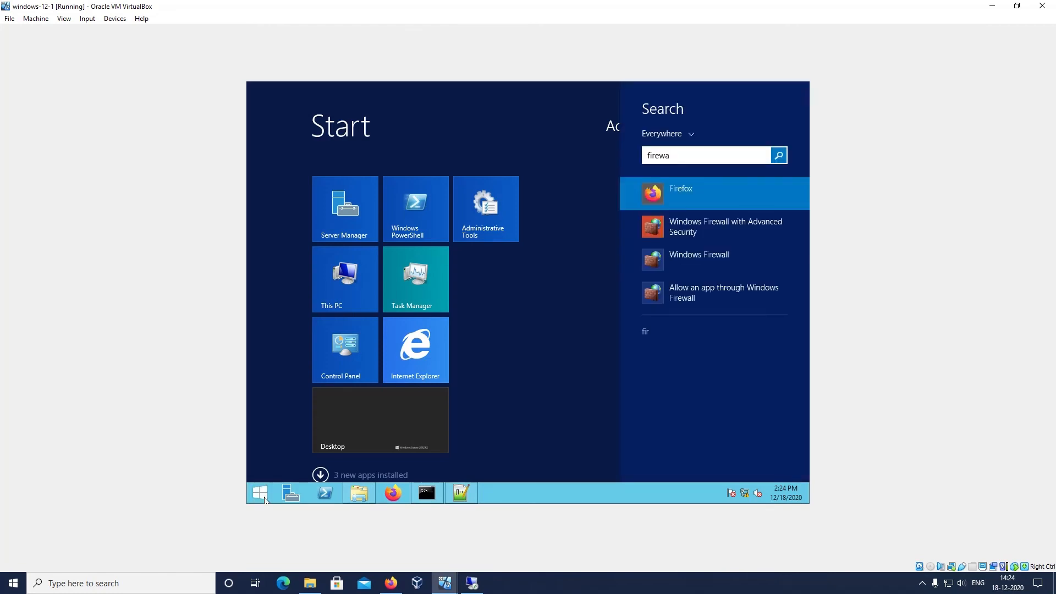
key(Down)
key(Return)
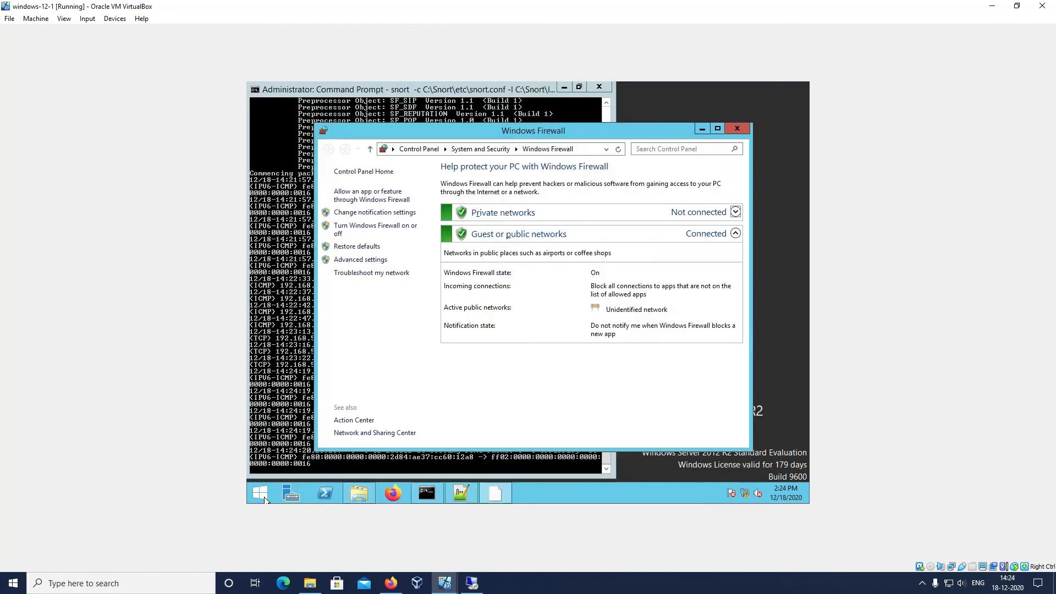
Turn off Windows Firewall for both private and public networks on windows-12-1, and close the firewall settings
click(378, 230)
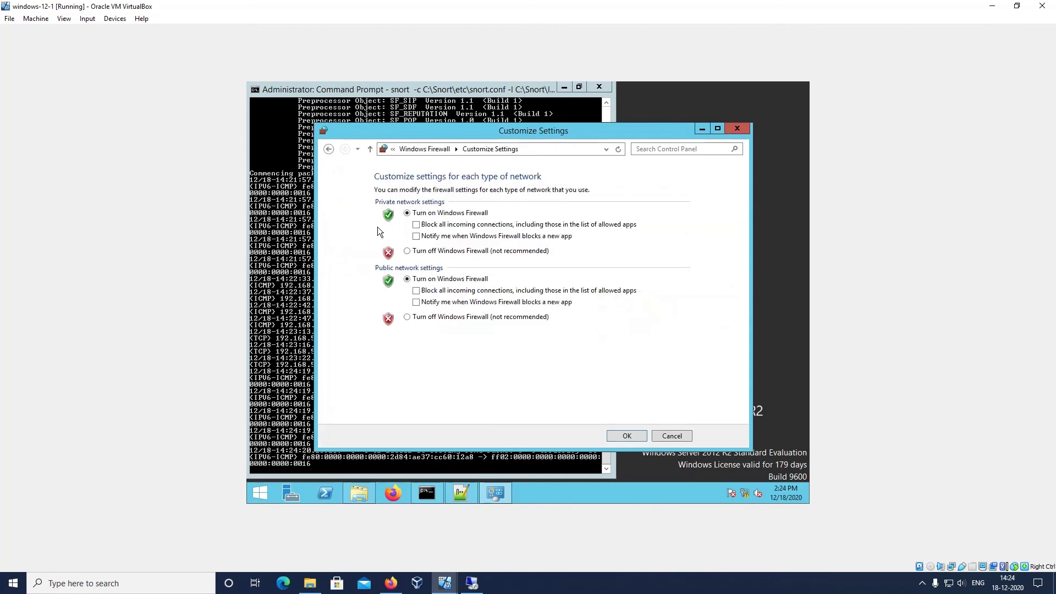
click(418, 250)
click(434, 314)
click(627, 437)
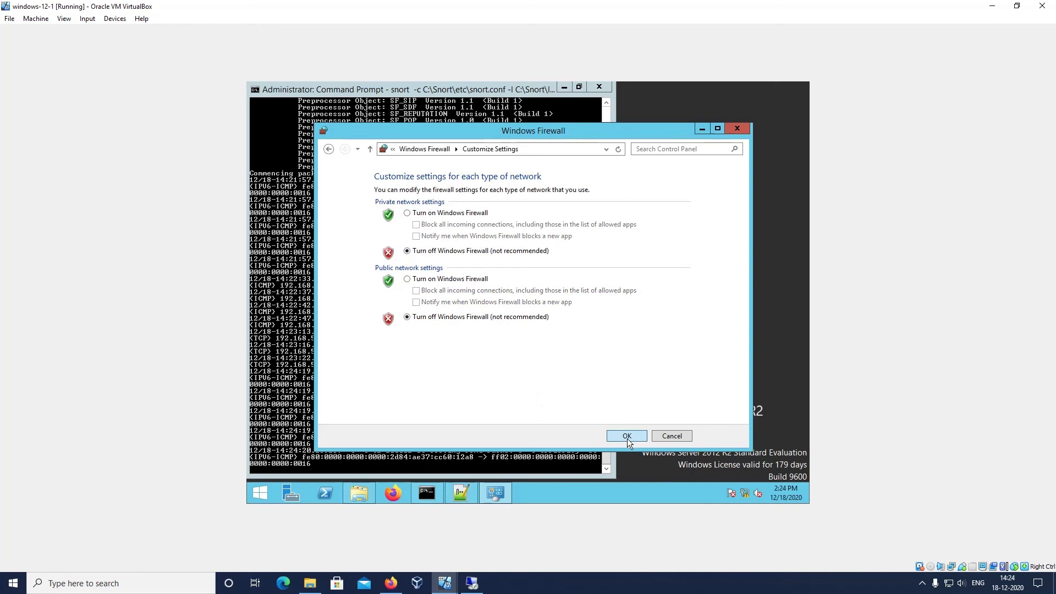
click(737, 129)
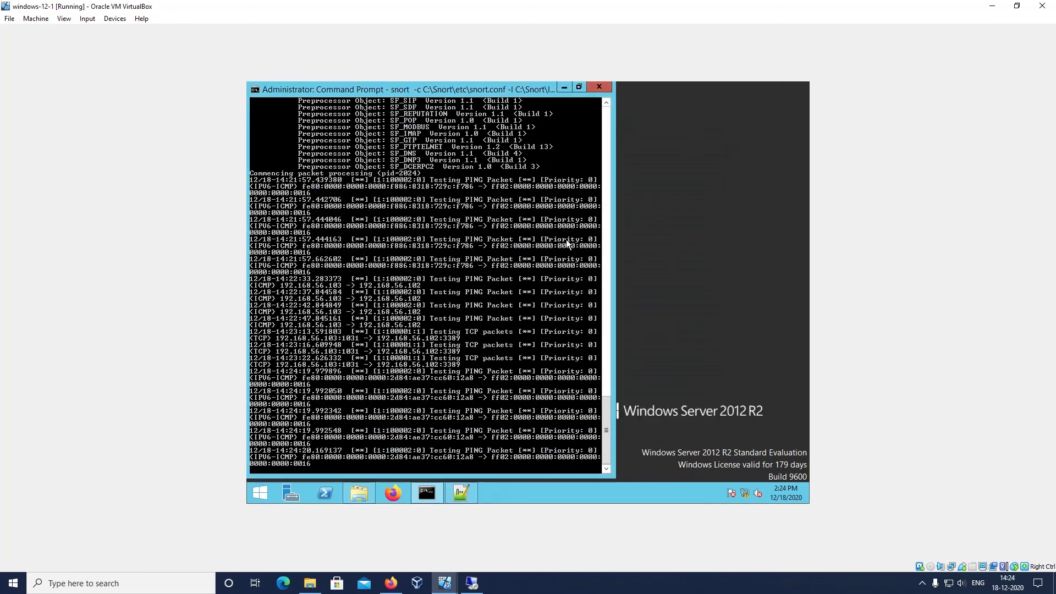
Stop the running Snort session and clear the console with cls
key(ctrl+c)
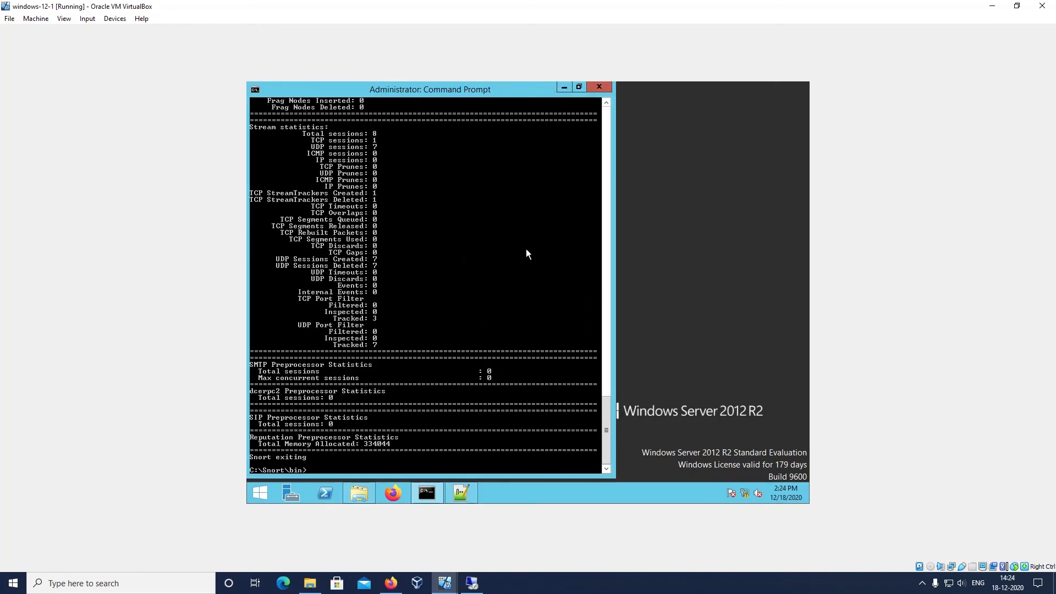
key(Up)
key(Up)
text(cls)
key(Return)
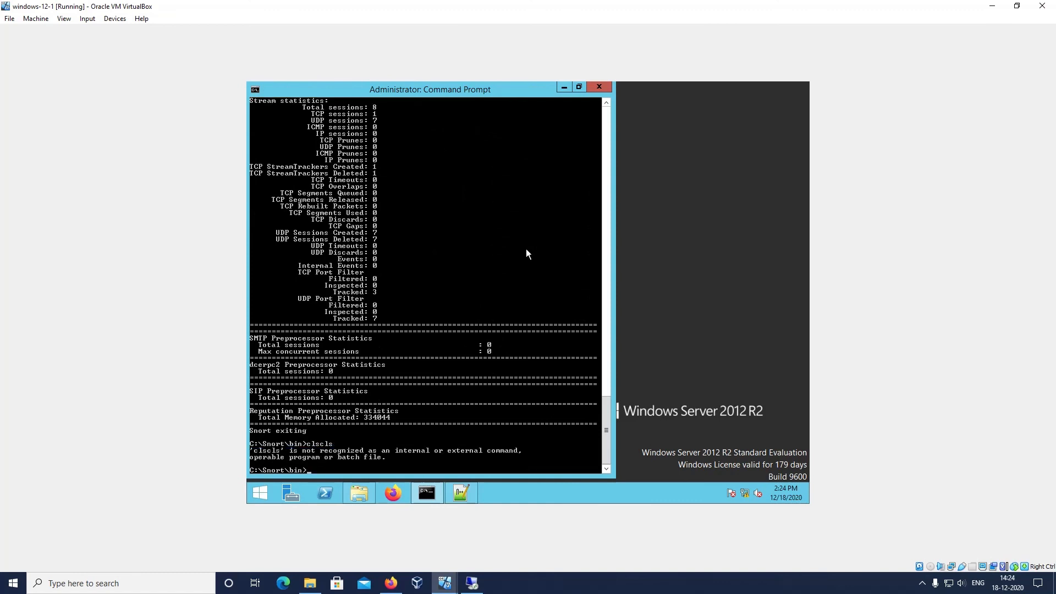
text(cls)
key(Return)
Rerun snort -c C:\Snort\etc\snort.conf -l C:\Snort\log -A Console from C:\Snort\bin
key(Up)
key(Up)
key(Up)
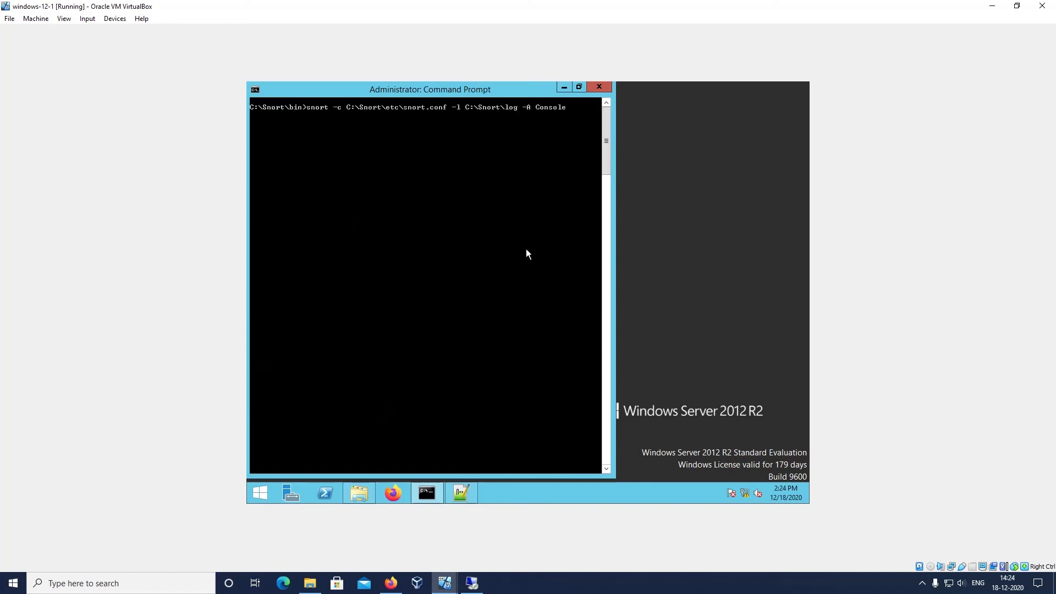
key(Return)
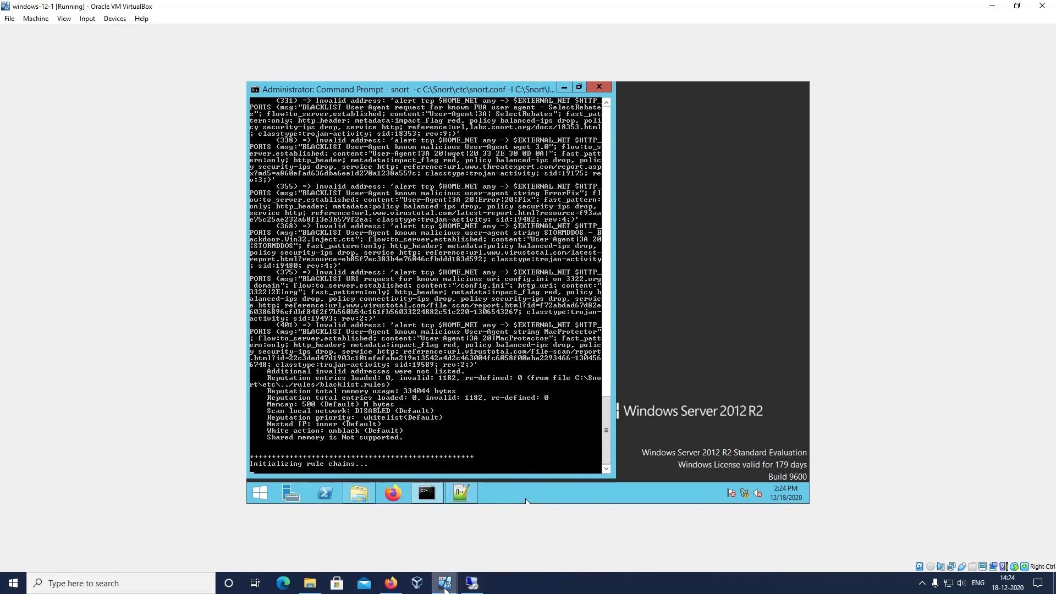
Switch to windows-12-2, open a Command Prompt and ping 192.168.56.102
mouse_move(445, 588)
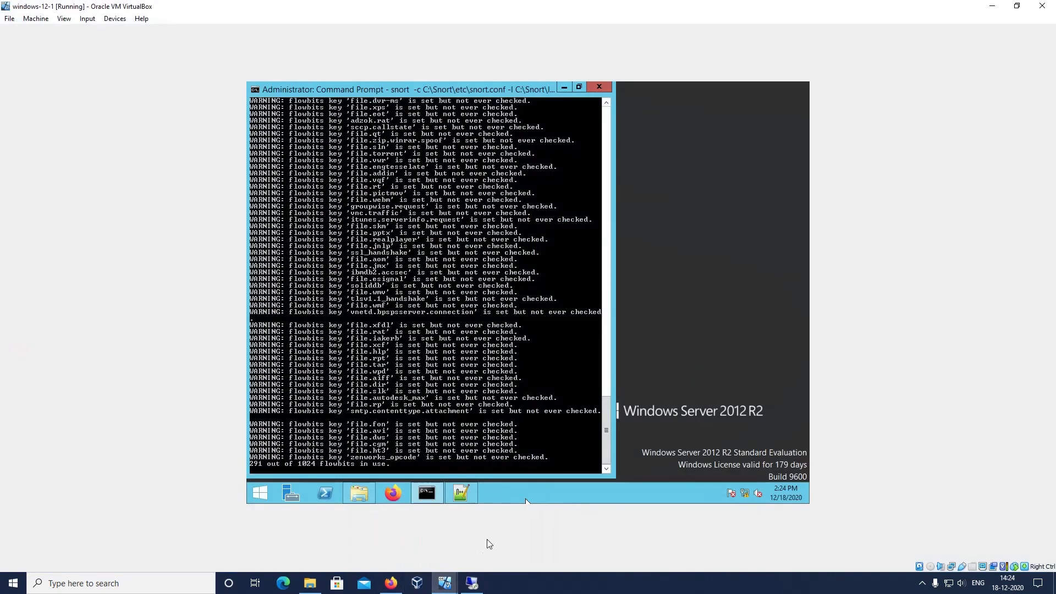
click(487, 542)
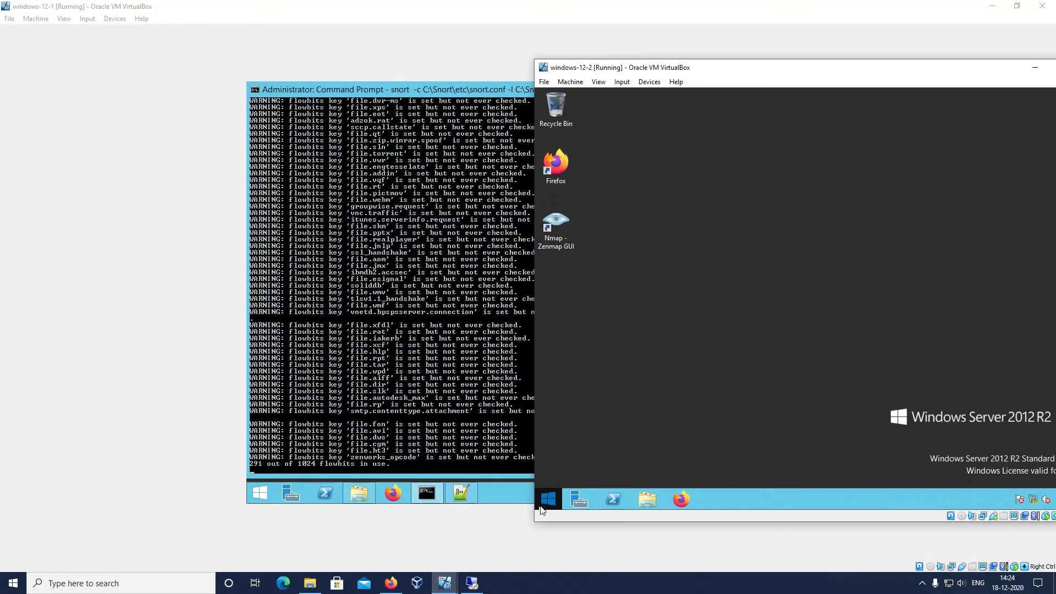
click(551, 507)
text(cmd)
key(Return)
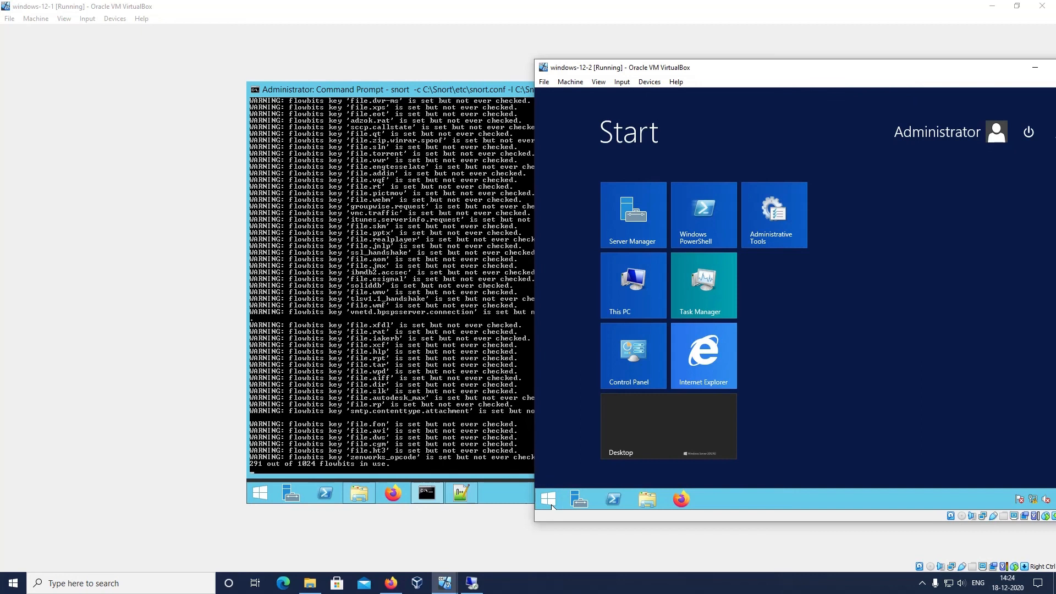
text(ping)
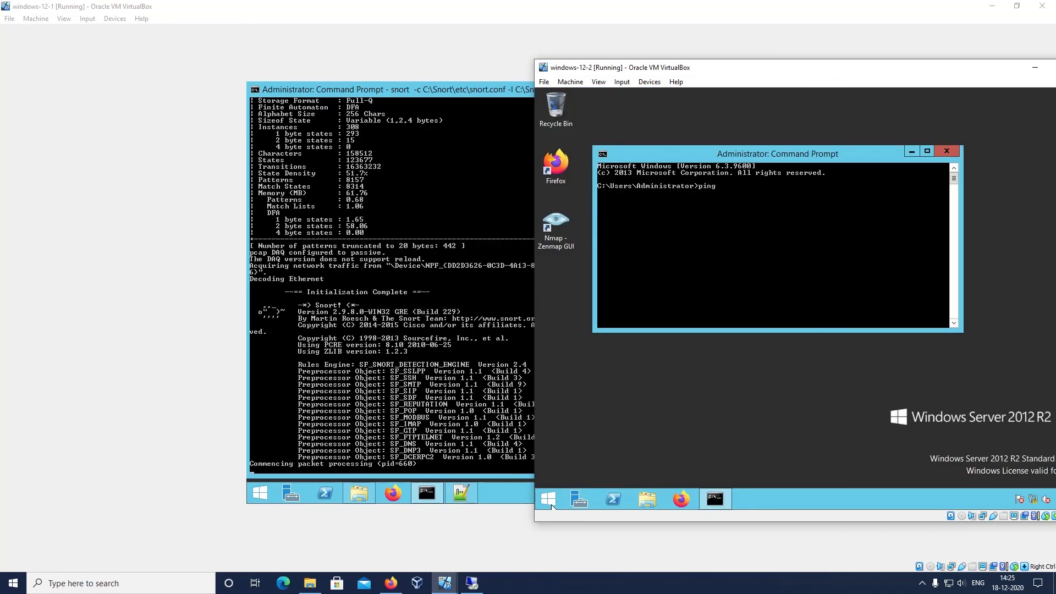
text( 192.168.56.102)
key(Return)
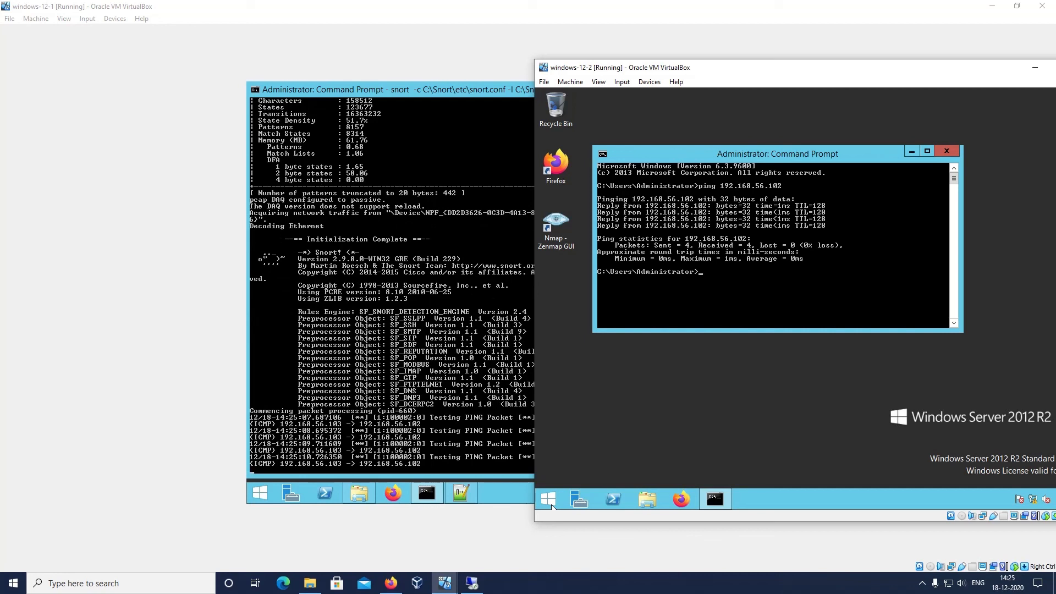
Search for remote on windows-12-2 and open Remote Desktop Connection
click(548, 501)
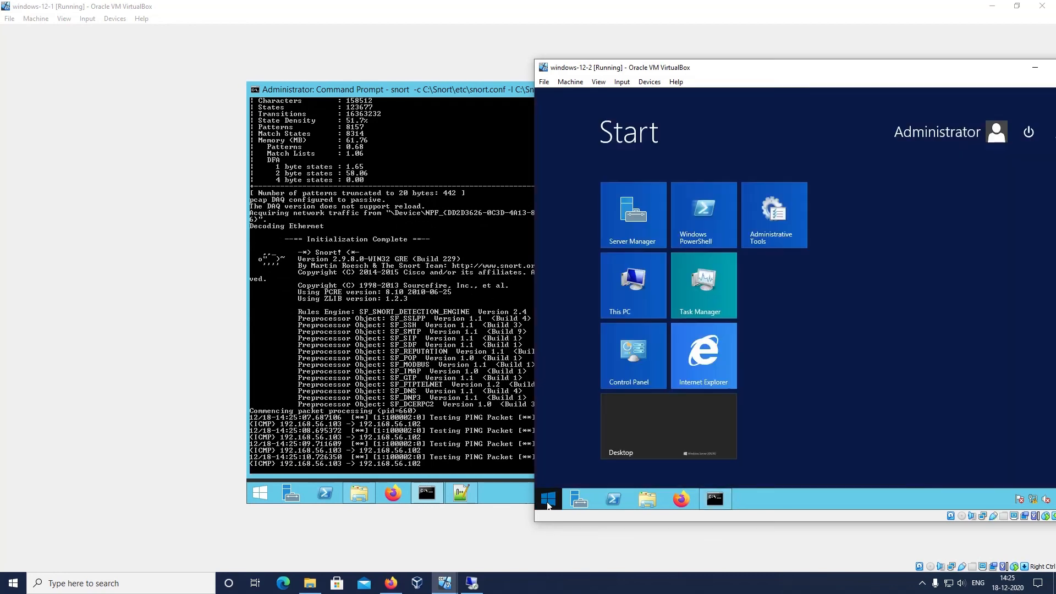
text(remot)
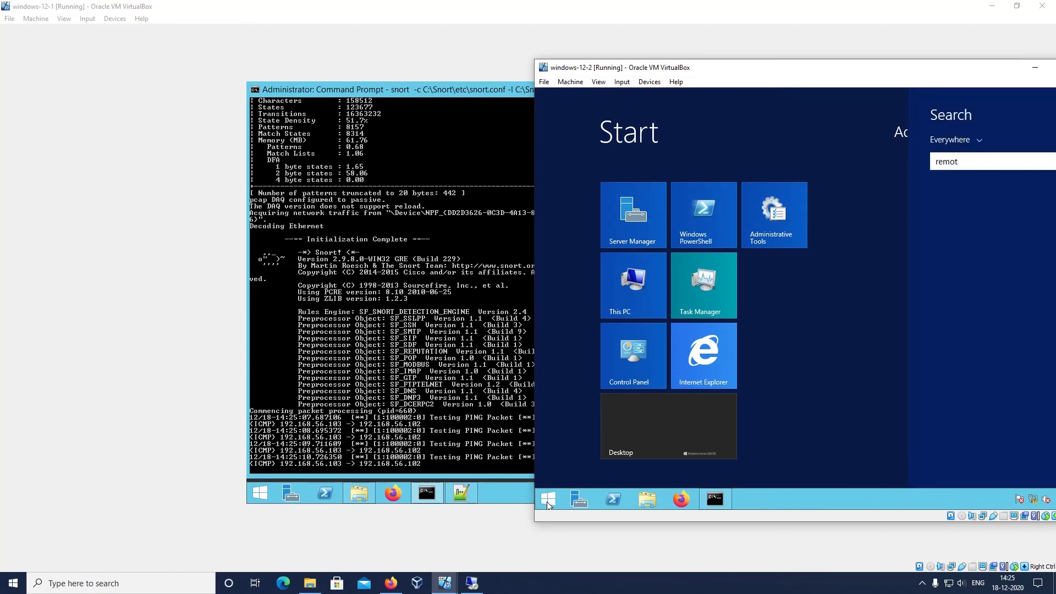
text(er)
key(Return)
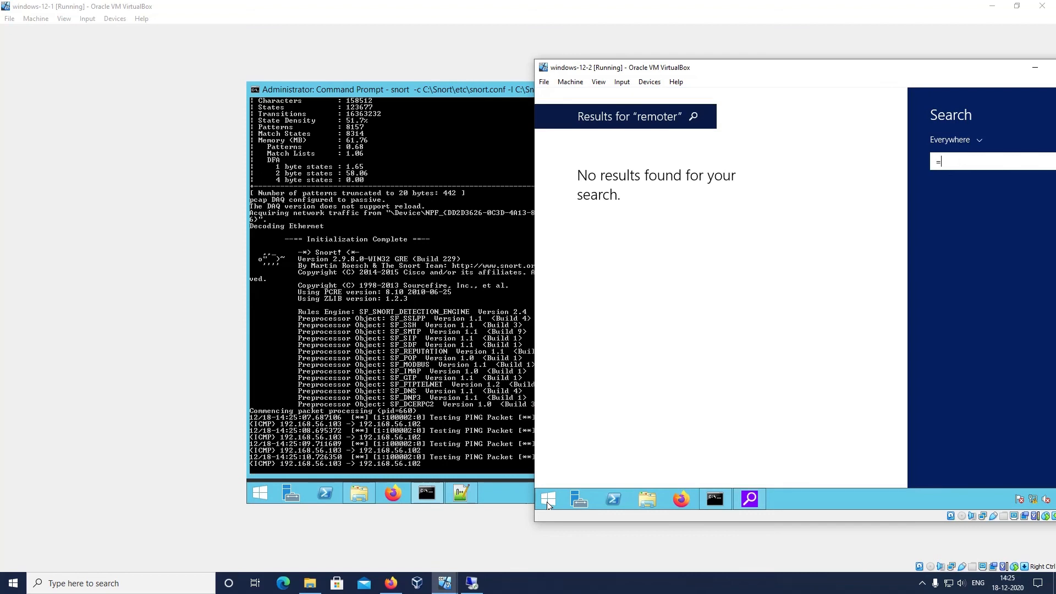
click(548, 502)
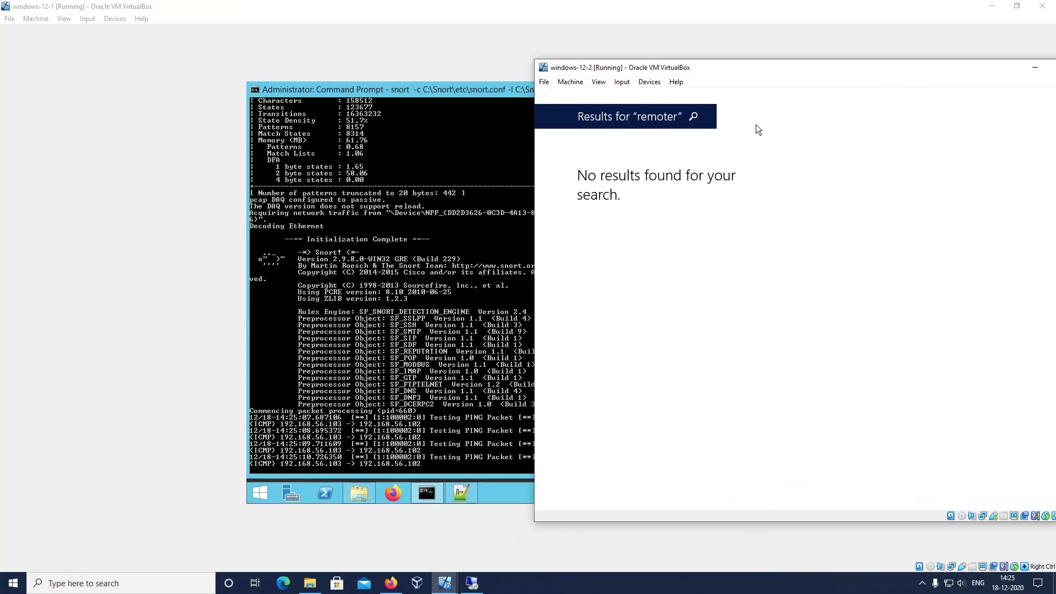
drag(788, 71, 580, 66)
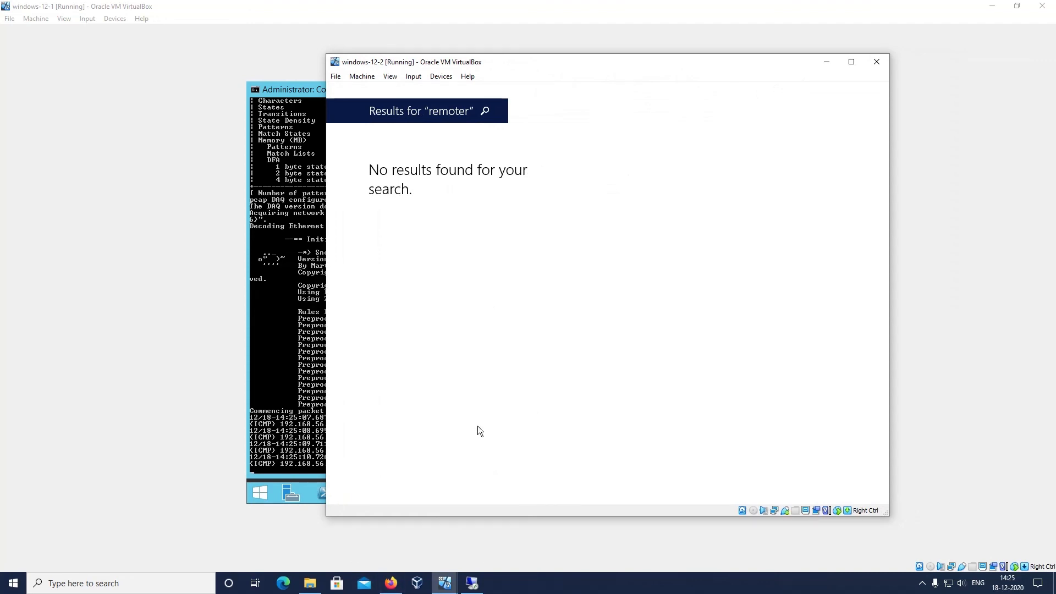
click(484, 111)
key(End)
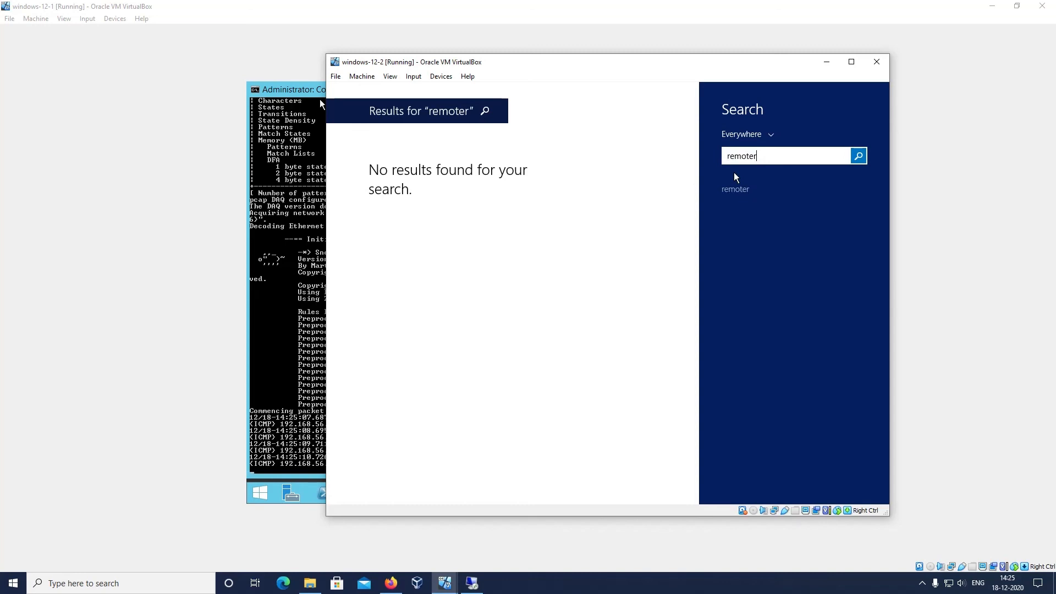
key(BackSpace)
key(Return)
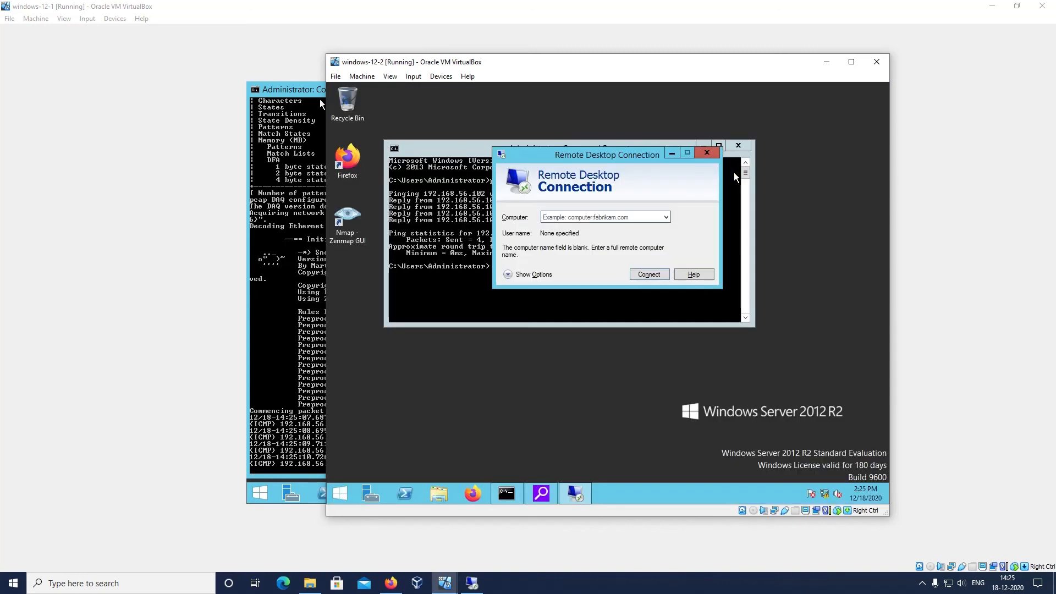
Start a Remote Desktop connection to 192.168.56.102 and move the windows-12-2 window aside to uncover the Snort console
text(192.168.56.102)
key(Return)
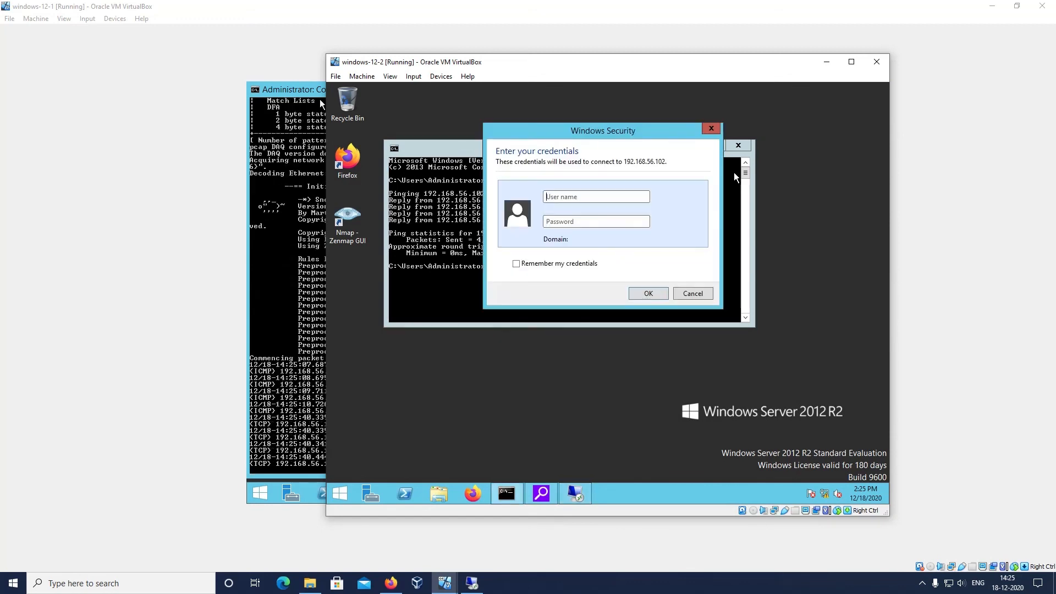
drag(576, 62, 792, 102)
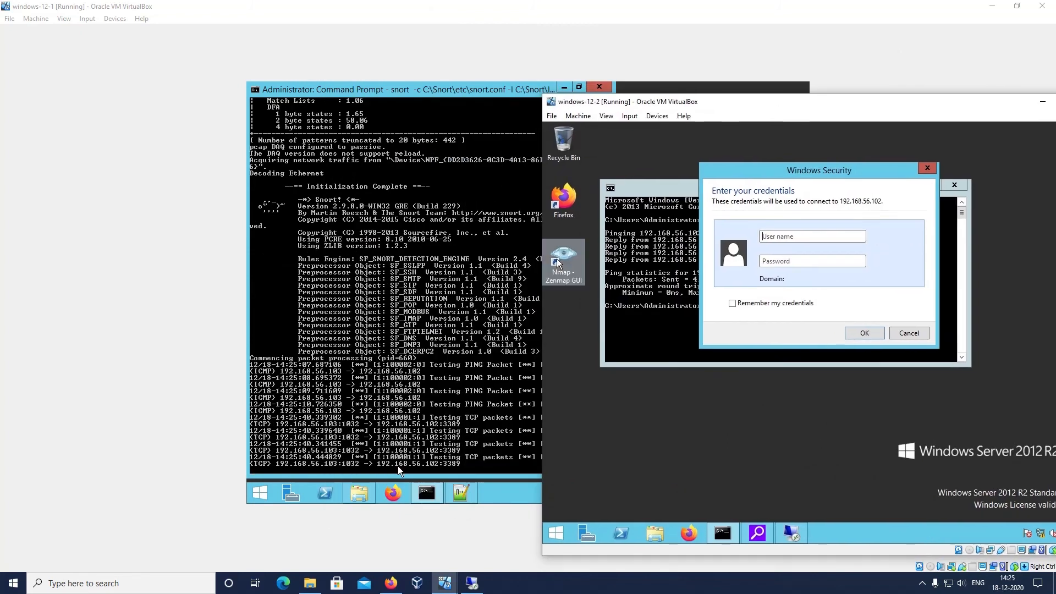
Enter Administrator as the user name, type the account password and submit the Remote Desktop credentials
click(790, 236)
text(Administrat)
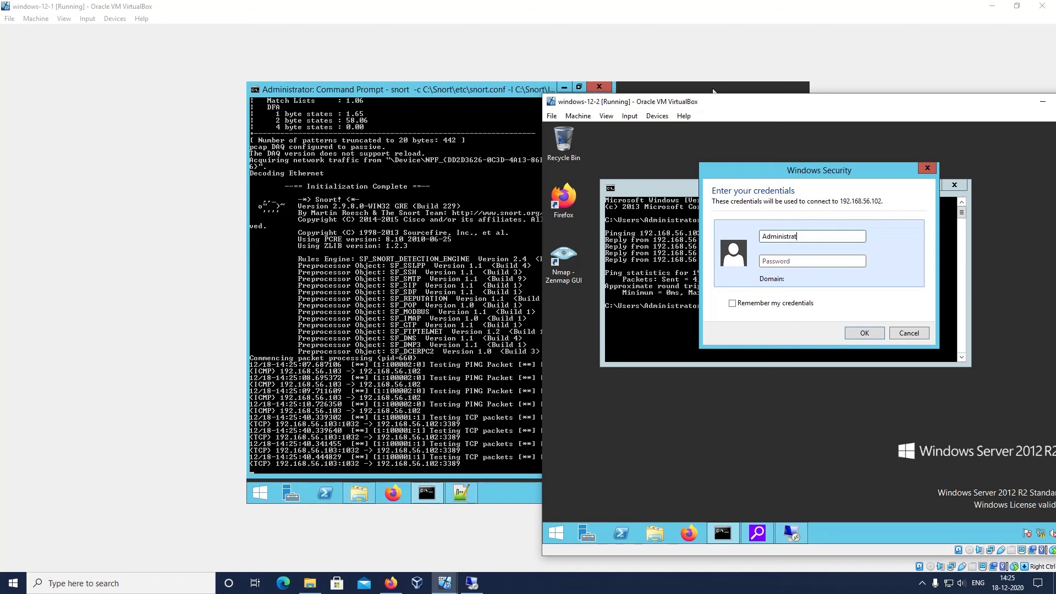
text(or********)
key(Return)
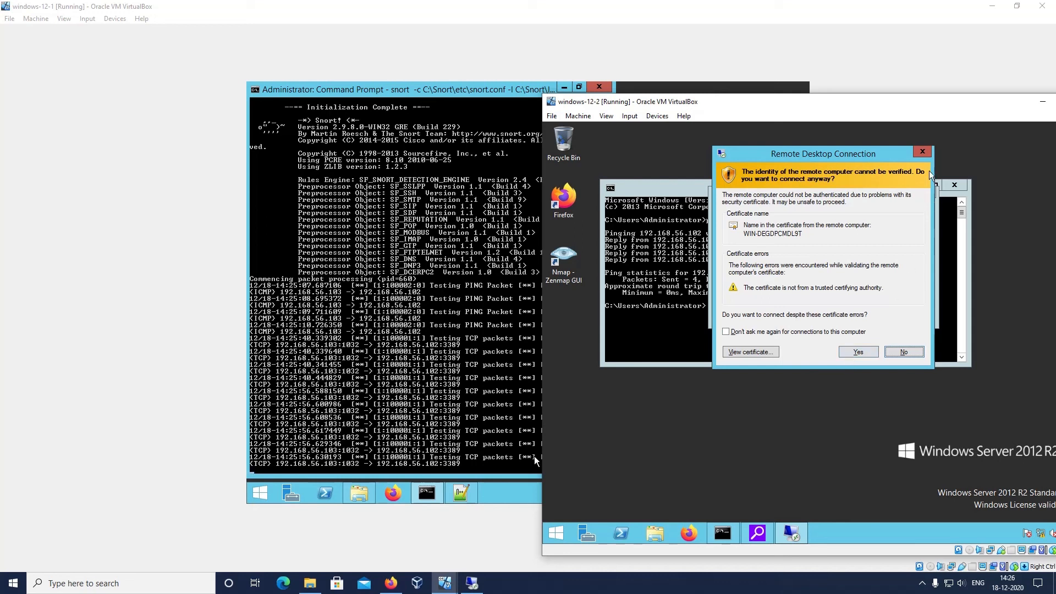
Dismiss the certificate warning without connecting, and close Remote Desktop Connection and the Command Prompt on windows-12-2
click(923, 151)
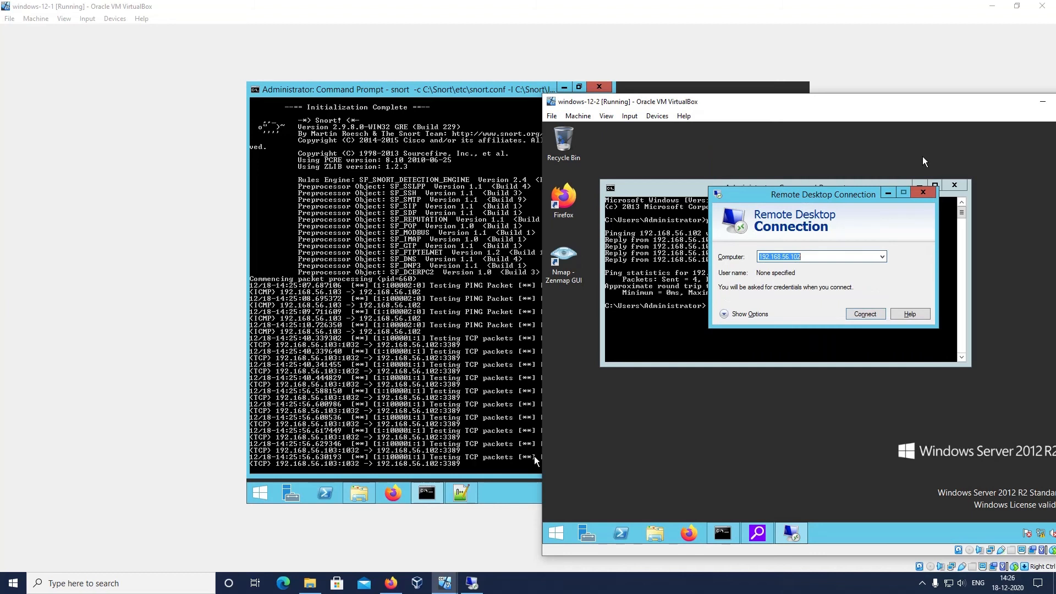
click(924, 192)
click(953, 185)
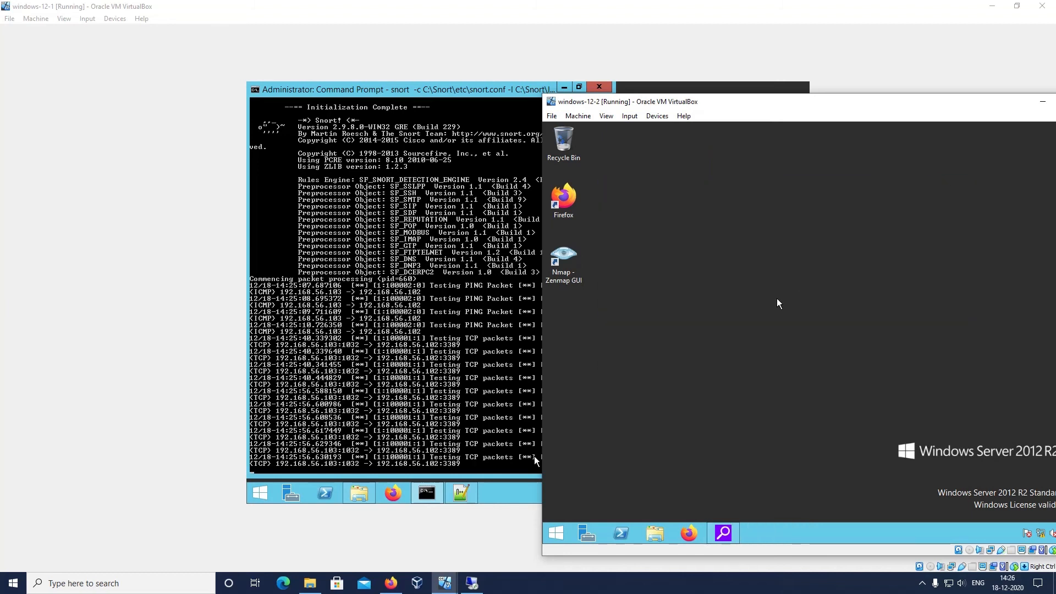
Return to windows-12-1, stop Snort and clear its console with cls
click(405, 409)
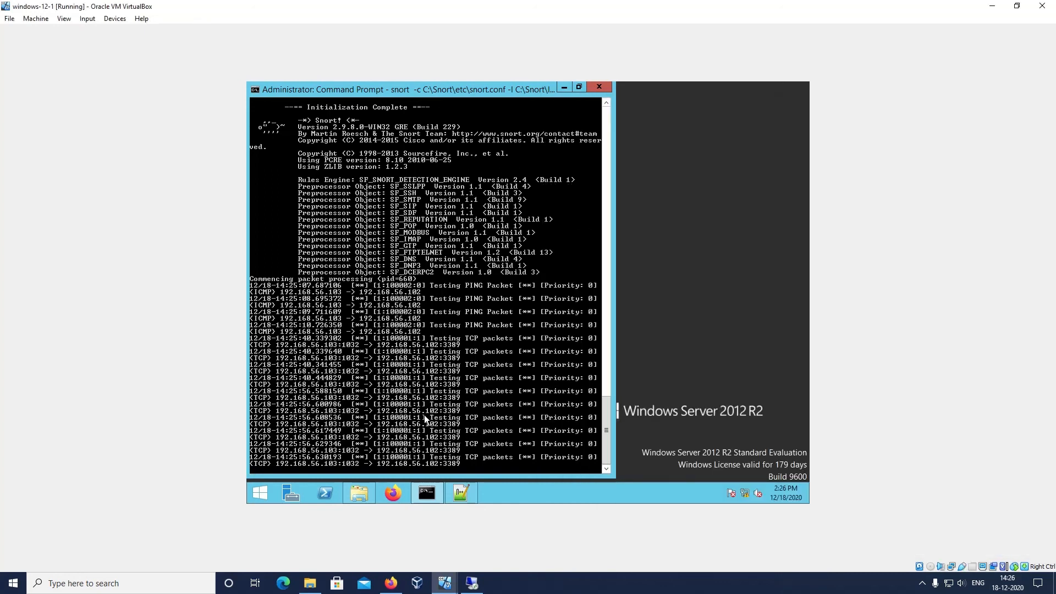
key(ctrl+c)
key(BackSpace)
text(cls)
key(Return)
Start Snort again with the recalled command using C:\Snort\etc\snort.conf, the C:\Snort\log folder and Console alerts
key(Up)
key(Up)
key(Down)
key(Up)
key(Return)
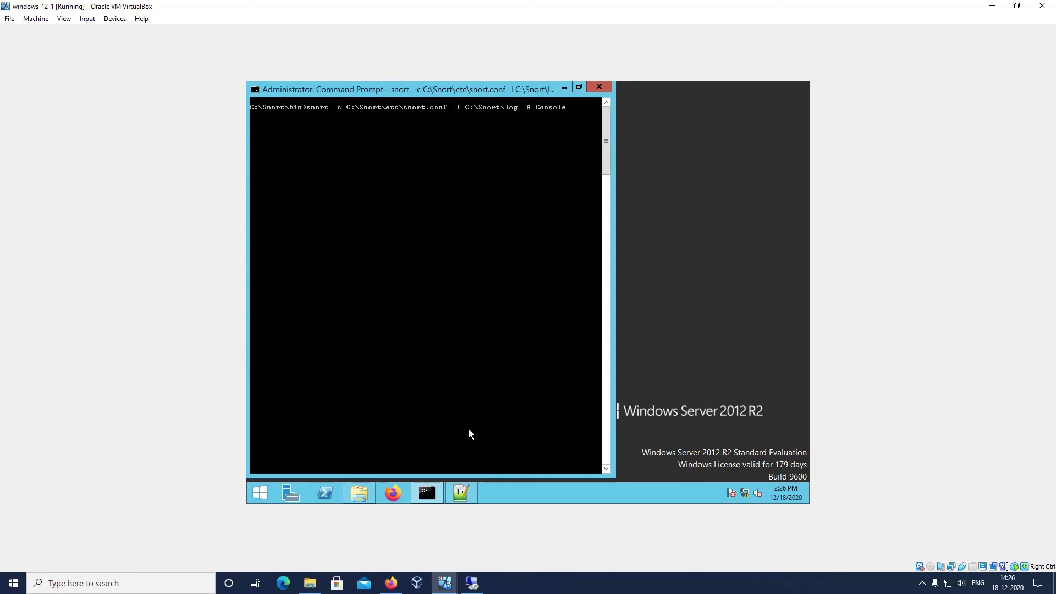
Switch to windows-12-2, open Zenmap and set the scan target to 192.168.56.102, keeping both the scan controls and Snort console in view
mouse_move(472, 584)
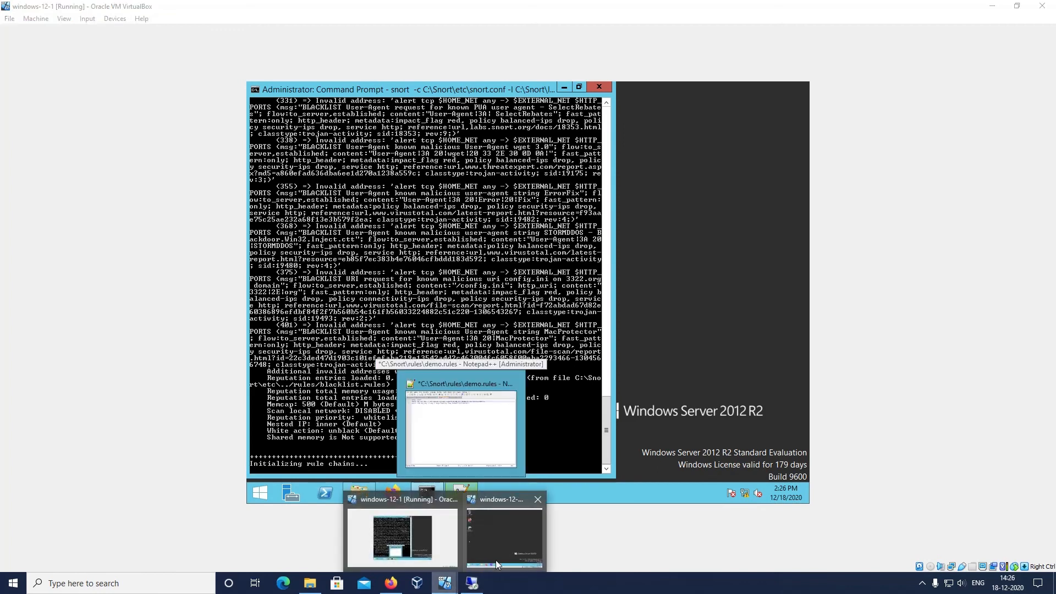
click(497, 556)
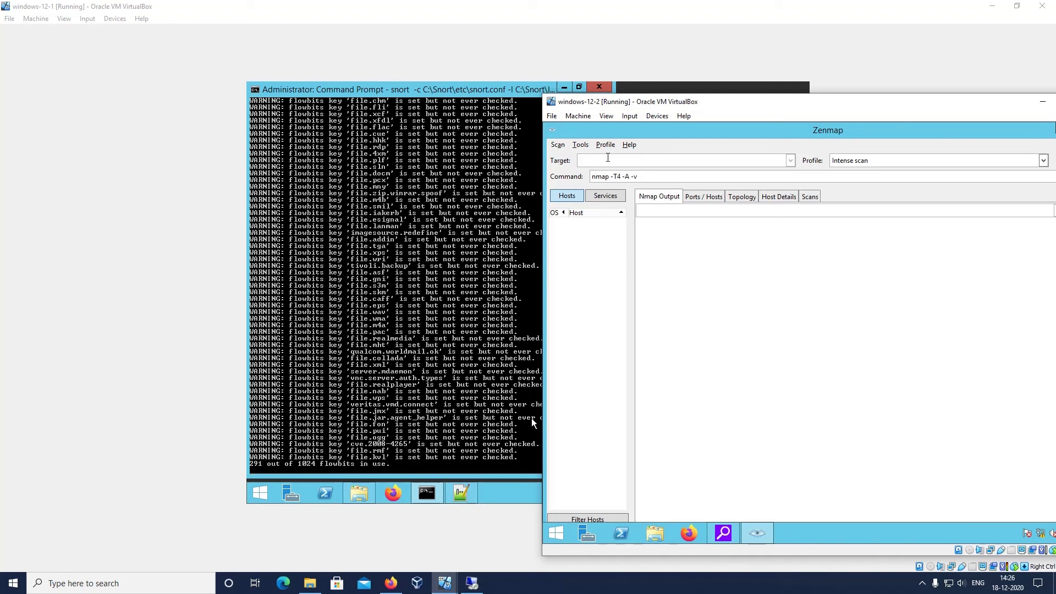
text(92.168.56.102)
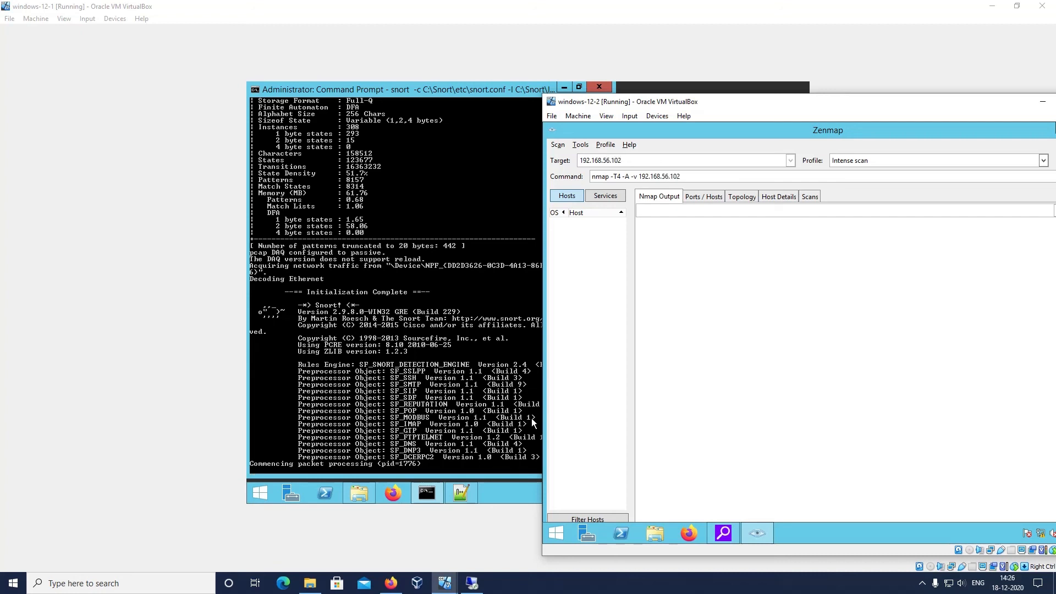
key(Tab)
drag(830, 104, 786, 113)
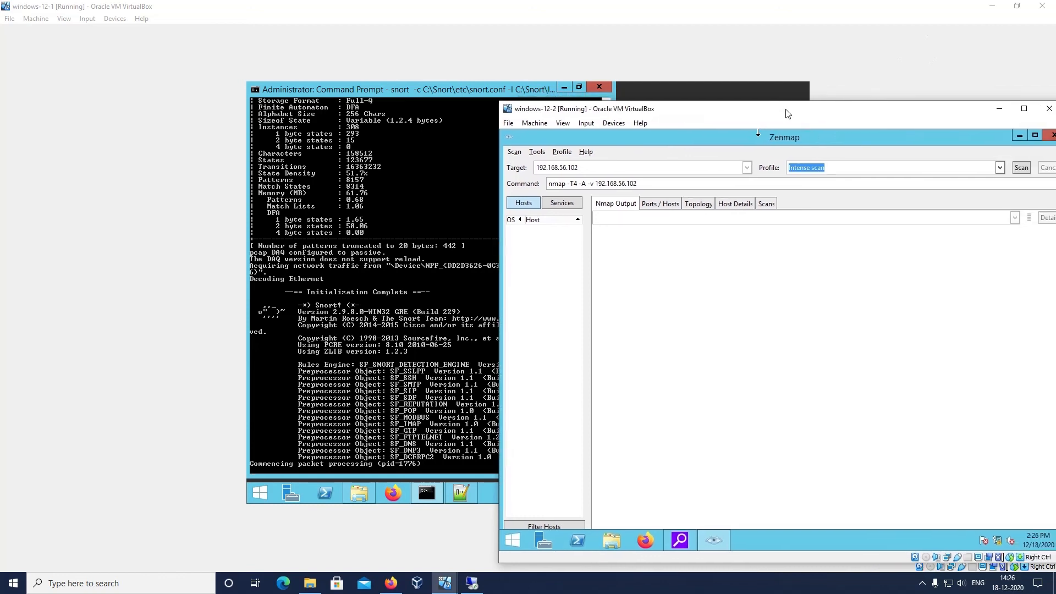
Run the Intense scan against 192.168.56.102 and review the alerts in the Snort console on windows-12-1
click(1022, 170)
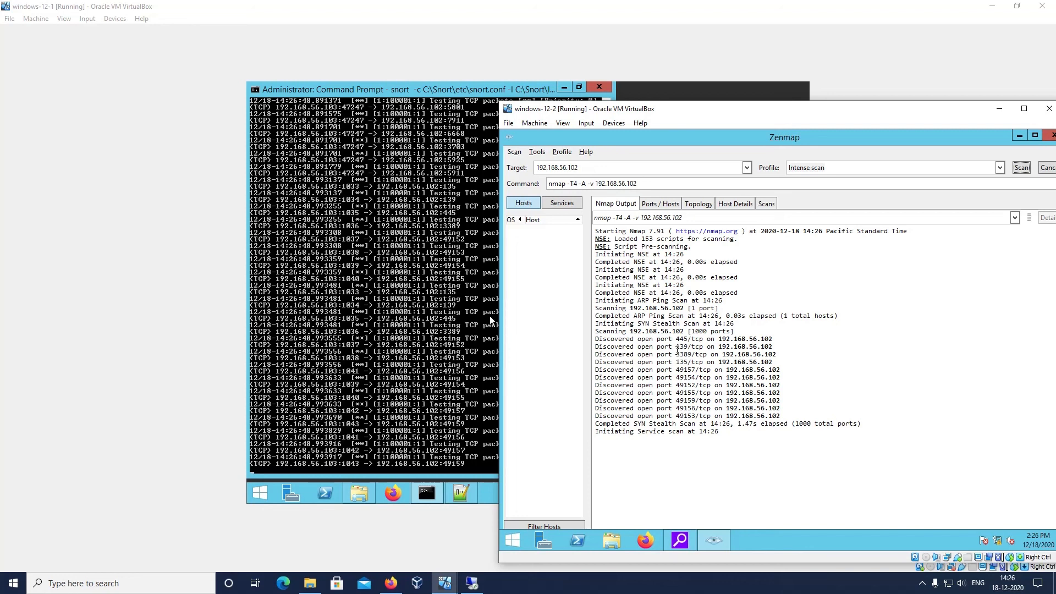
drag(676, 339, 779, 416)
click(373, 417)
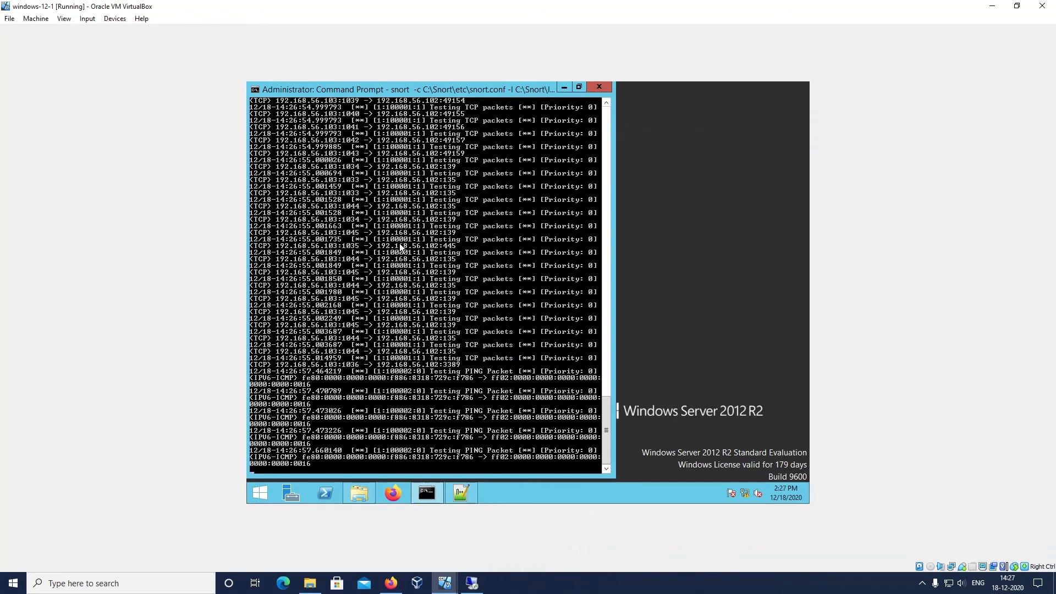
scroll(399, 243, up, 7)
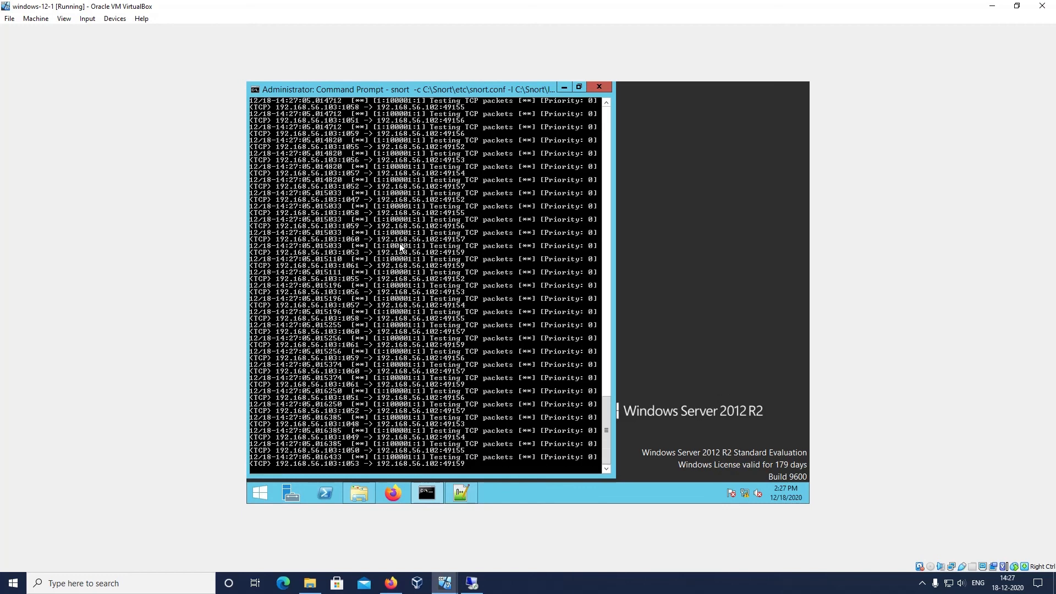
Bring up C:\Snort\etc\snort.conf in Notepad++ and highlight the HOME_NET address among the network variables
click(447, 491)
key(Down)
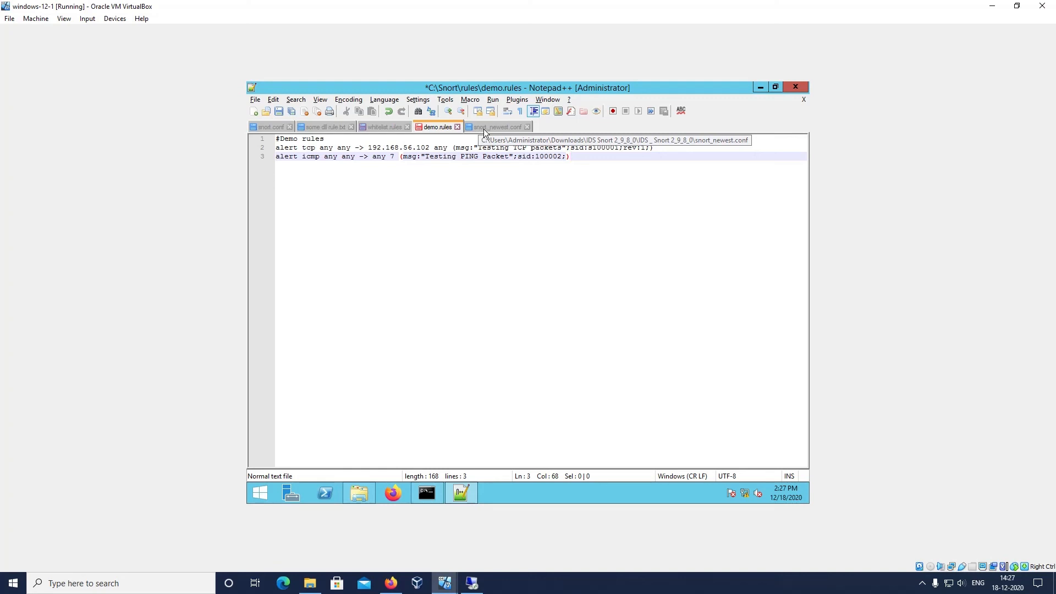
click(262, 127)
scroll(457, 279, up, 20)
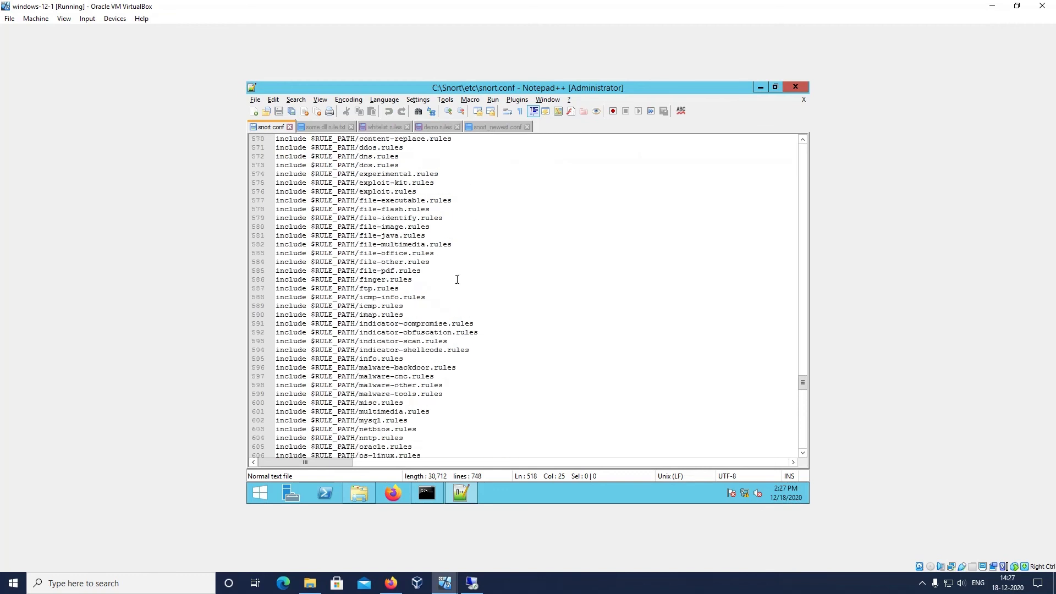
scroll(457, 279, up, 20)
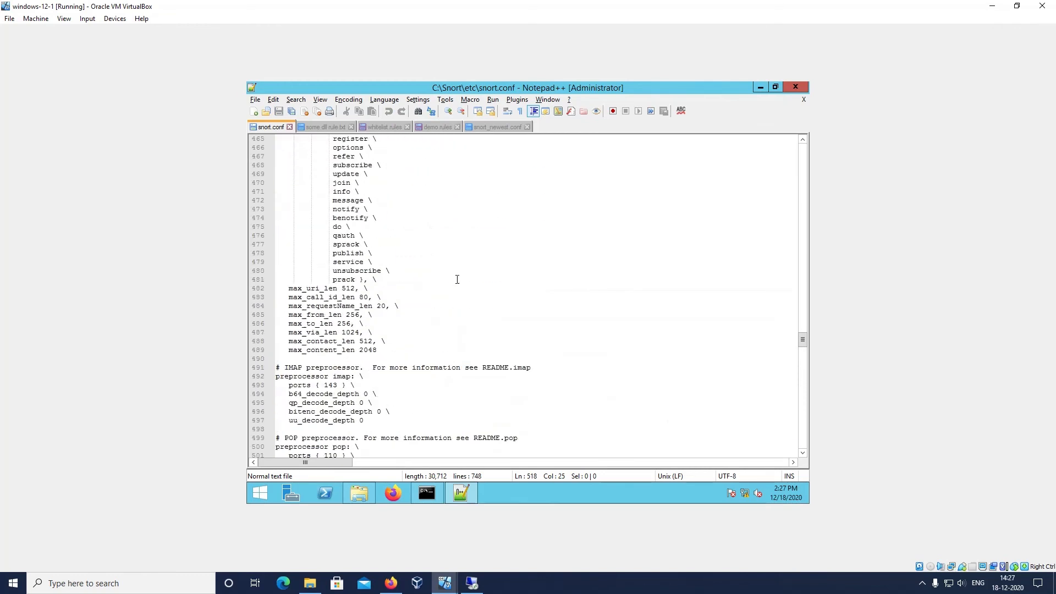
scroll(457, 280, up, 20)
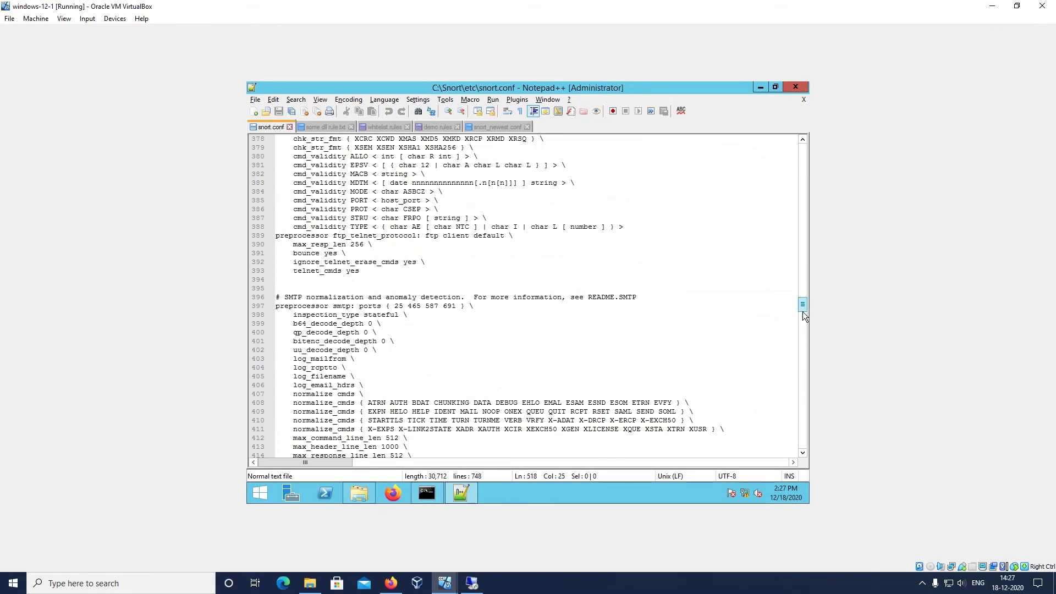
drag(802, 306, 792, 141)
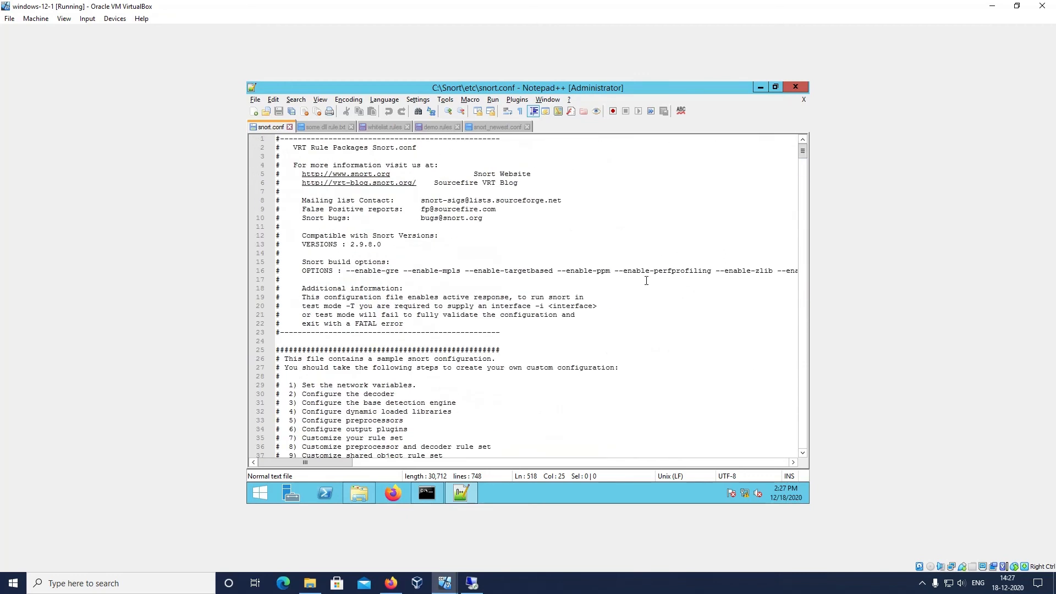
scroll(646, 280, down, 10)
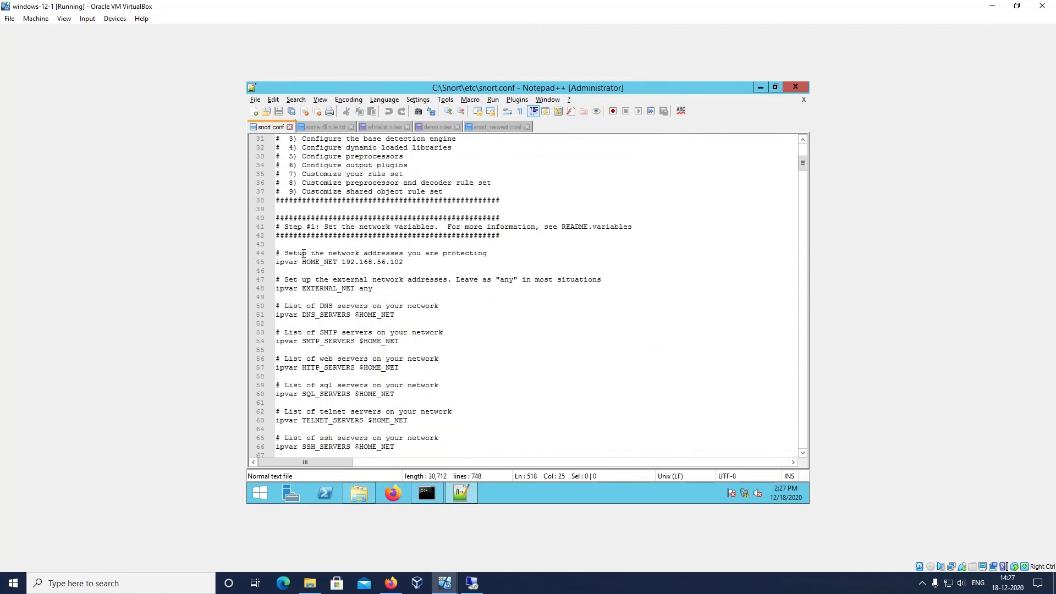
drag(341, 262, 404, 261)
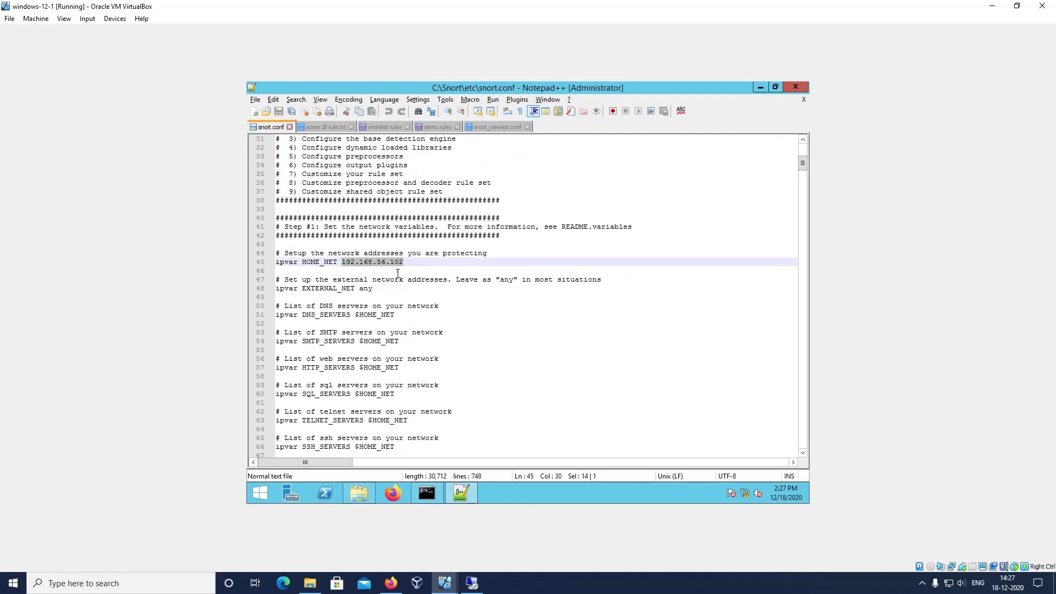
Try the subnet 192.168.56.0/24 as the HOME_NET value and restore the single address 192.168.56.102
click(410, 263)
key(BackSpace)
key(BackSpace)
key(BackSpace)
text(0/24)
key(BackSpace)
key(BackSpace)
key(BackSpace)
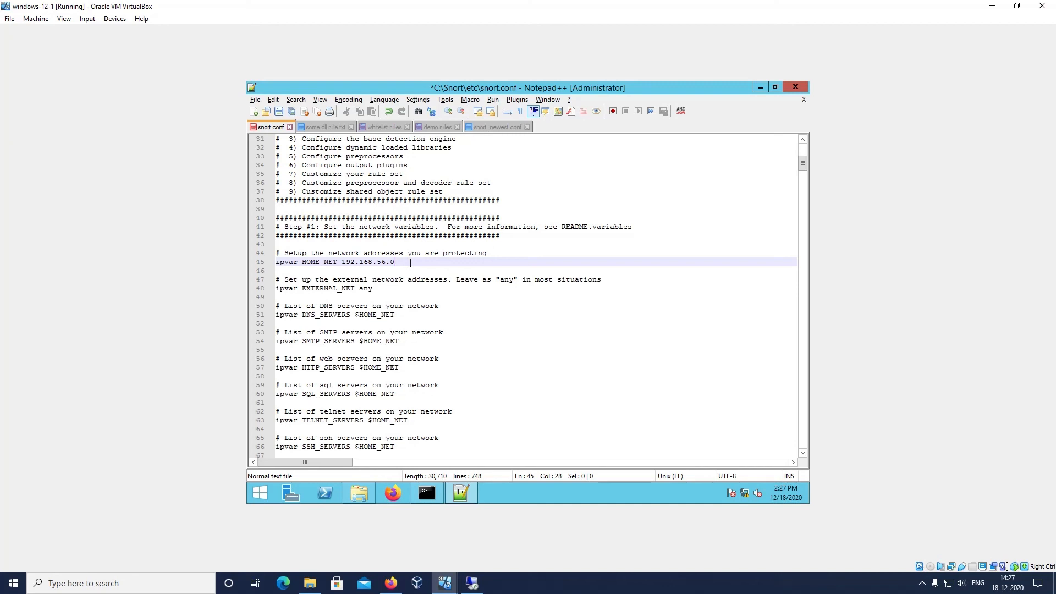
text(102)
Return to the Snort console on windows-12-1 and review the alerts for the scan traffic
click(427, 494)
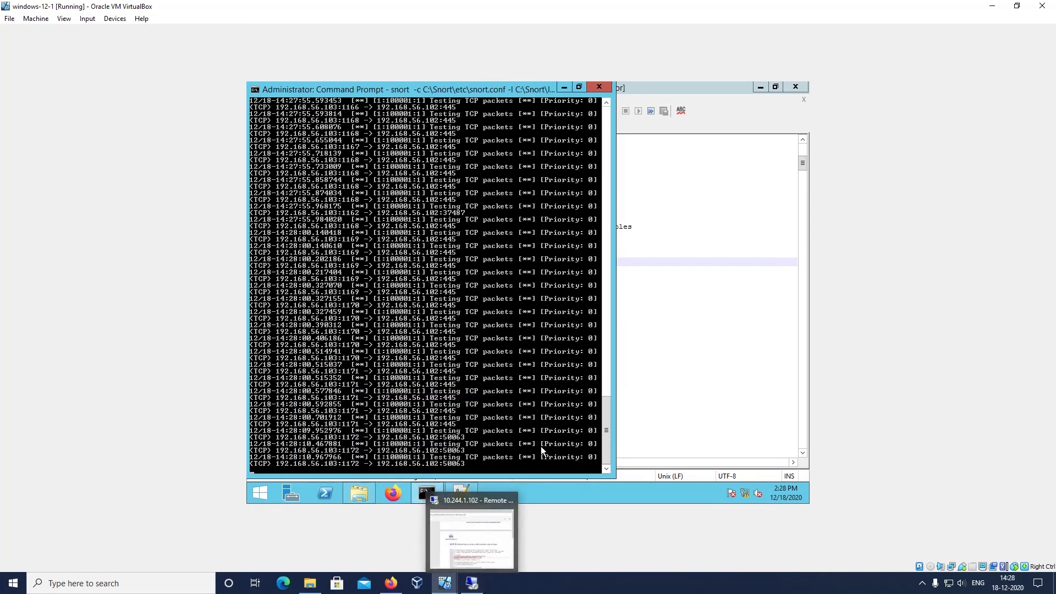
right_click(605, 584)
click(715, 574)
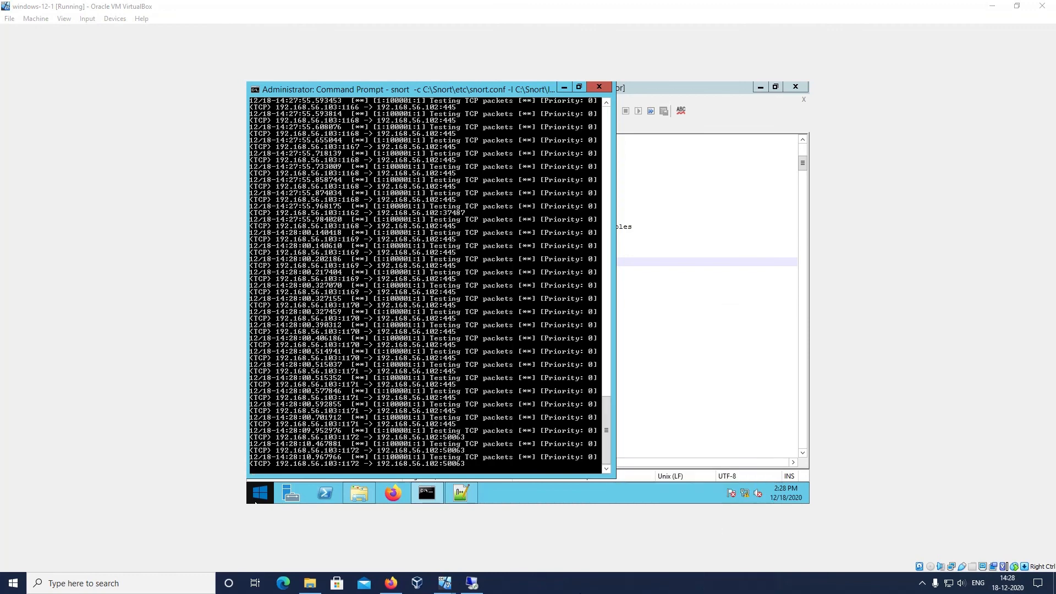